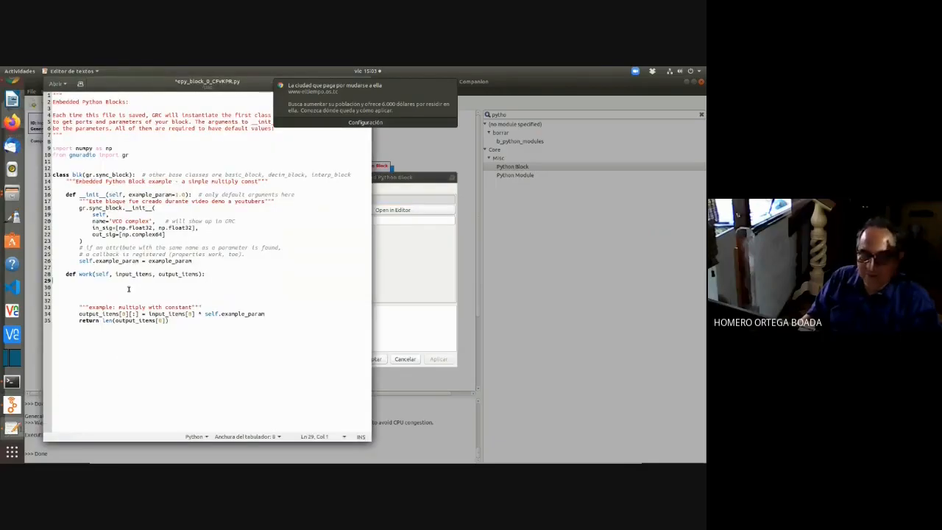
# - Start the body of the work function with the line Q=input_items[0]
pyautogui.hotkey('alt', 'Tab')
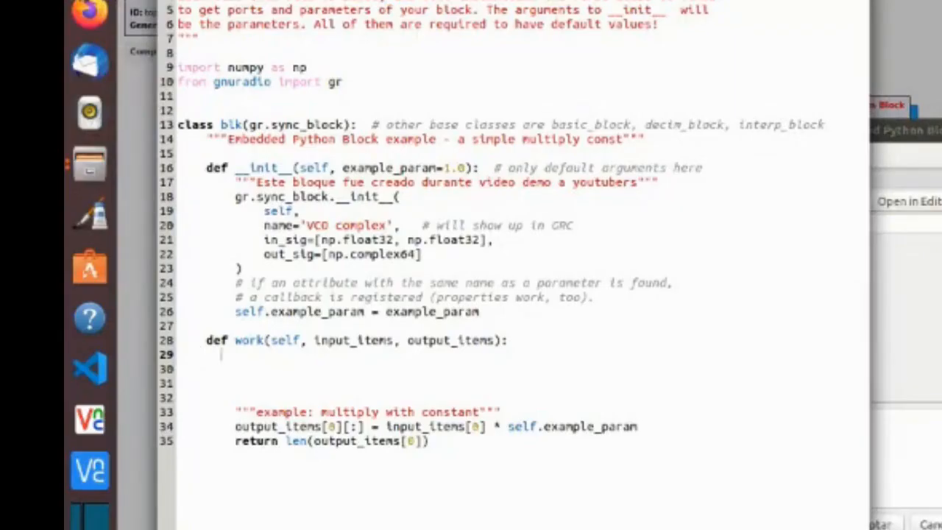
pyautogui.write('Q=input_items')
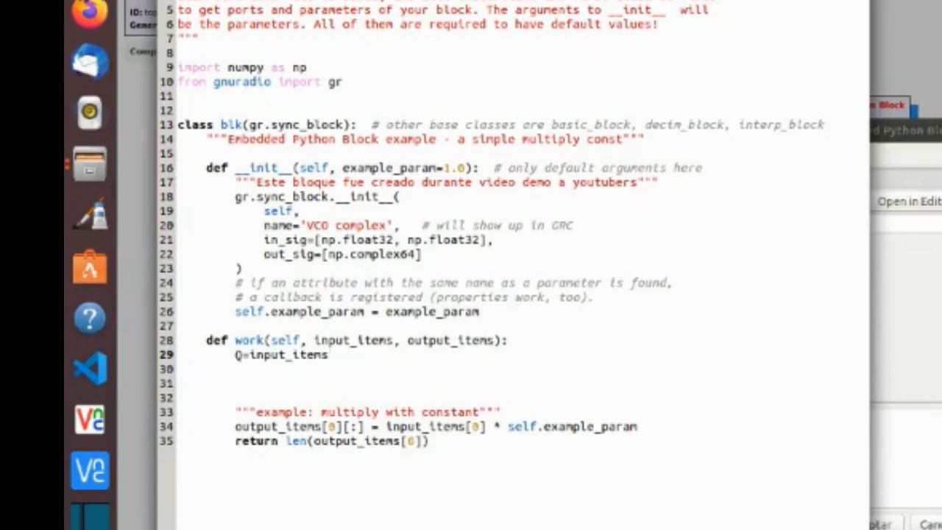
pyautogui.write('[0]')
pyautogui.press('Return')
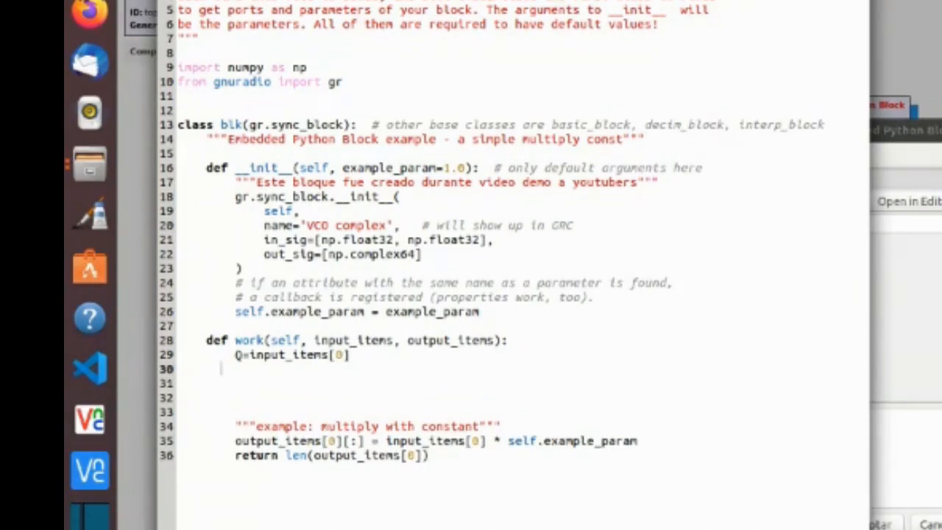
# - Add the line A=input_items[1] under the Q assignment, reusing the input_items text with index 1
pyautogui.write('A=')
pyautogui.press('Up')
pyautogui.hotkey('shift', 'Right')
pyautogui.hotkey('shift', 'Right')
pyautogui.hotkey('shift', 'Right')
pyautogui.hotkey('shift', 'Right')
pyautogui.hotkey('shift', 'Right')
pyautogui.hotkey('shift', 'Right')
pyautogui.hotkey('shift', 'Right')
pyautogui.hotkey('shift', 'Right')
pyautogui.hotkey('shift', 'Right')
pyautogui.hotkey('shift', 'Right')
pyautogui.hotkey('shift', 'Right')
pyautogui.hotkey('shift', 'Right')
pyautogui.hotkey('shift', 'Right')
pyautogui.hotkey('shift', 'Right')
pyautogui.hotkey('ctrl', 'c')
pyautogui.press('Down')
pyautogui.hotkey('ctrl', 'v')
pyautogui.press('Left')
pyautogui.press('BackSpace')
pyautogui.write('1')
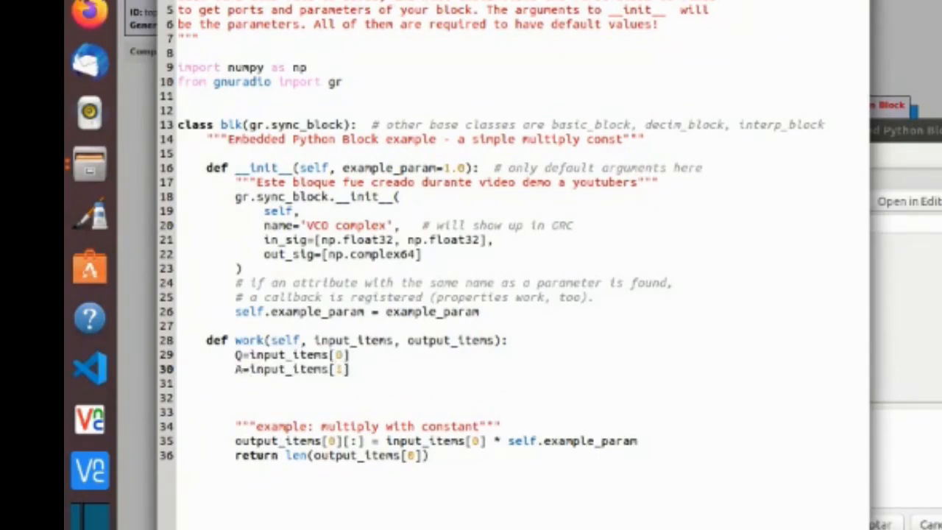
# - Add a line below A that assigns output_items, copied from the work function's signature, to Sec
pyautogui.press('End')
pyautogui.press('Return')
pyautogui.write('SEc')
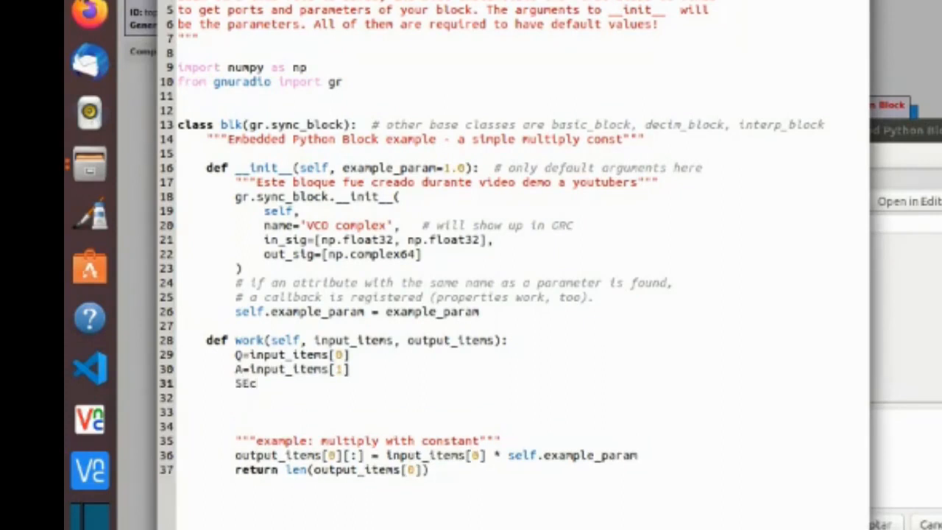
pyautogui.press('BackSpace')
pyautogui.press('BackSpace')
pyautogui.write('ec=')
pyautogui.press('Up')
pyautogui.press('Up')
pyautogui.press('Up')
pyautogui.press('Right')
pyautogui.press('Right')
pyautogui.press('Right')
pyautogui.press('Right')
pyautogui.press('Right')
pyautogui.press('Right')
pyautogui.press('Right')
pyautogui.press('Right')
pyautogui.press('Right')
pyautogui.press('Right')
pyautogui.press('Right')
pyautogui.press('Right')
pyautogui.press('Right')
pyautogui.press('Right')
pyautogui.press('Right')
pyautogui.press('Right')
pyautogui.press('Right')
pyautogui.press('Right')
pyautogui.press('Right')
pyautogui.press('Right')
pyautogui.hotkey('shift', 'Right')
pyautogui.hotkey('shift', 'Right')
pyautogui.hotkey('shift', 'Right')
pyautogui.hotkey('shift', 'Right')
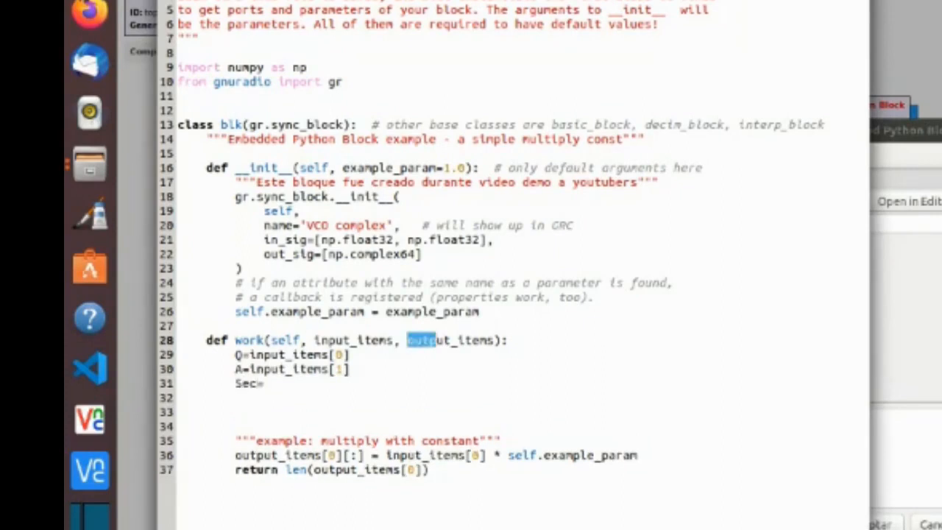
pyautogui.hotkey('shift', 'Right')
pyautogui.hotkey('shift', 'Right')
pyautogui.hotkey('shift', 'Right')
pyautogui.hotkey('shift', 'Right')
pyautogui.hotkey('shift', 'Right')
pyautogui.hotkey('shift', 'Right')
pyautogui.hotkey('shift', 'Right')
pyautogui.hotkey('shift', 'Right')
pyautogui.hotkey('ctrl', 'c')
pyautogui.press('Down')
pyautogui.press('Down')
pyautogui.press('Down')
pyautogui.hotkey('ctrl', 'v')
# - Append the index [0] to output_items in the Sec assignment
pyautogui.press('Up')
pyautogui.press('Up')
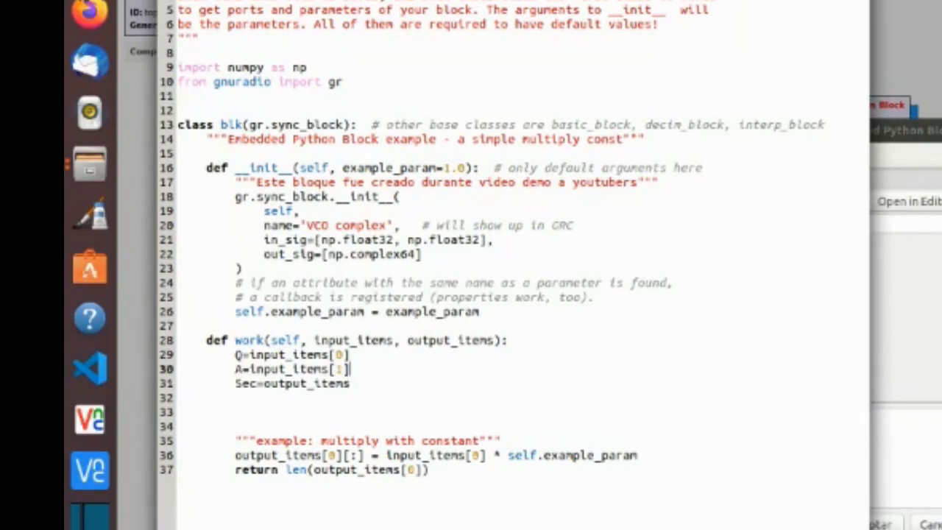
pyautogui.hotkey('shift', 'Left')
pyautogui.hotkey('shift', 'Left')
pyautogui.hotkey('shift', 'Left')
pyautogui.hotkey('ctrl', 'c')
pyautogui.press('Down')
pyautogui.press('Down')
pyautogui.hotkey('ctrl', 'v')
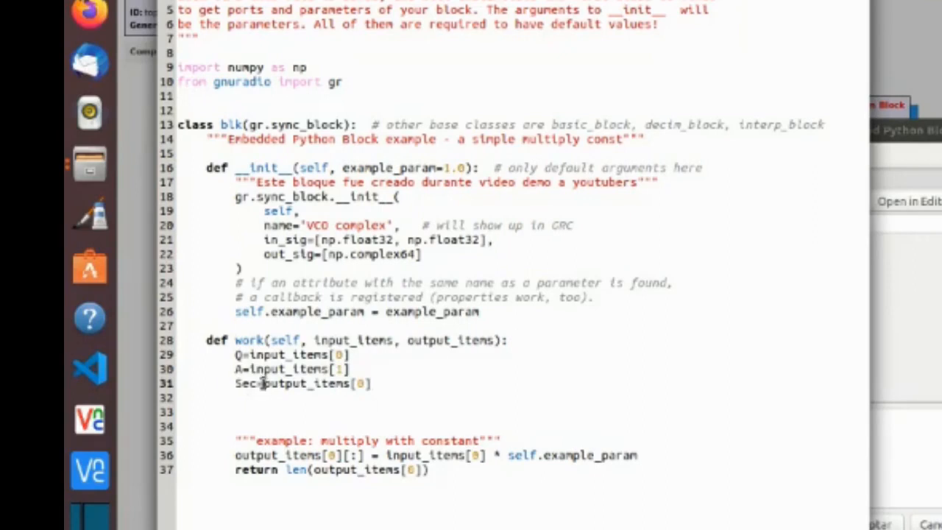
# - Add a line assigning Sec[:] the product of A and the exponential of 1.j*Q
pyautogui.press('Return')
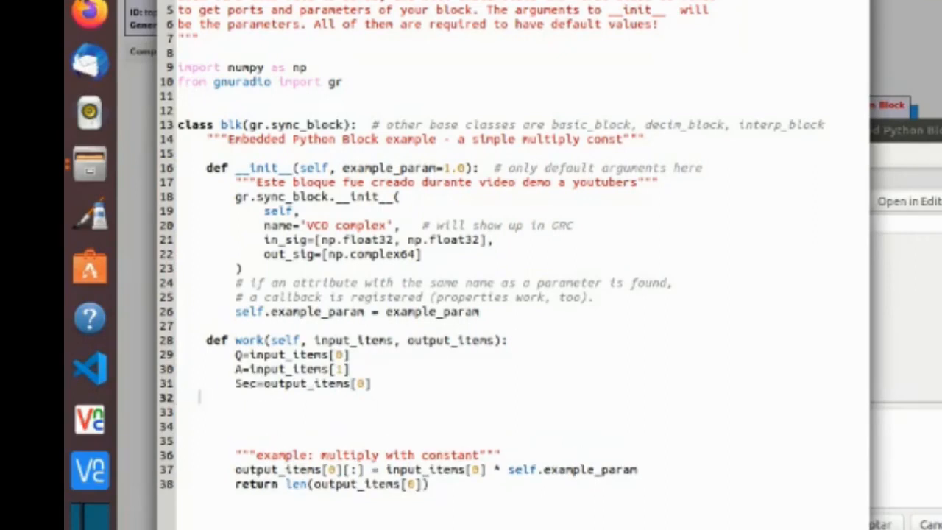
pyautogui.press('Up')
pyautogui.press('Down')
pyautogui.write('Sec[:]=')
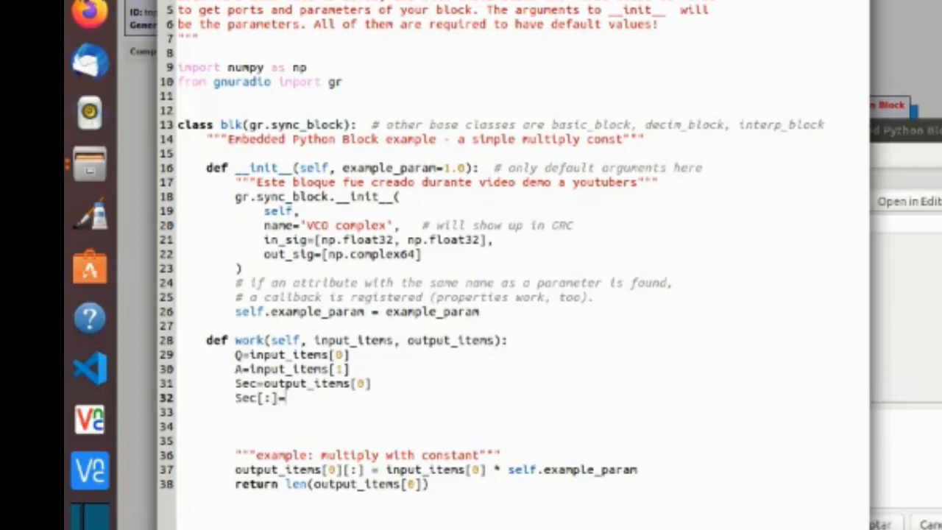
pyautogui.write('A*bp.exp(')
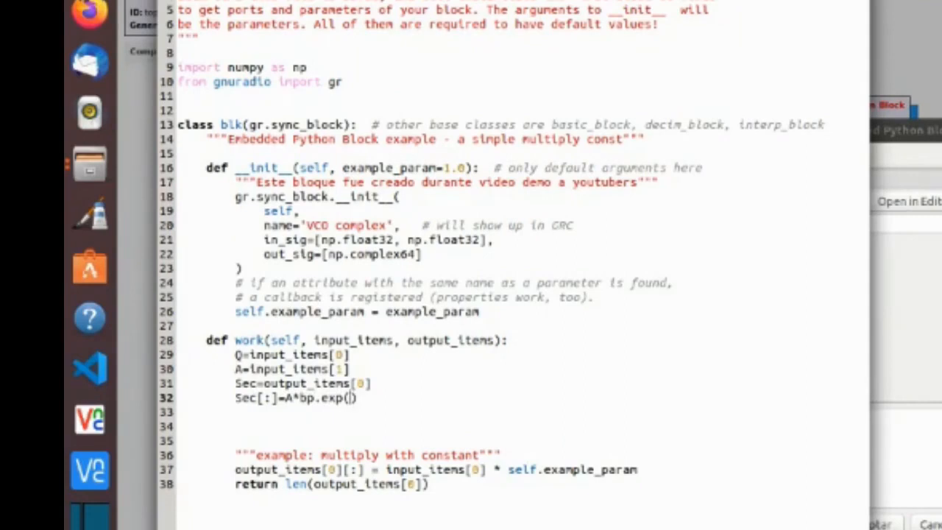
pyautogui.write('1.j*Q')
# - Correct the module prefix of the exp call to np in the Sec[:] line
pyautogui.press('Left')
pyautogui.press('Left')
pyautogui.hotkey('shift', 'Left')
pyautogui.hotkey('shift', 'Left')
pyautogui.hotkey('shift', 'Left')
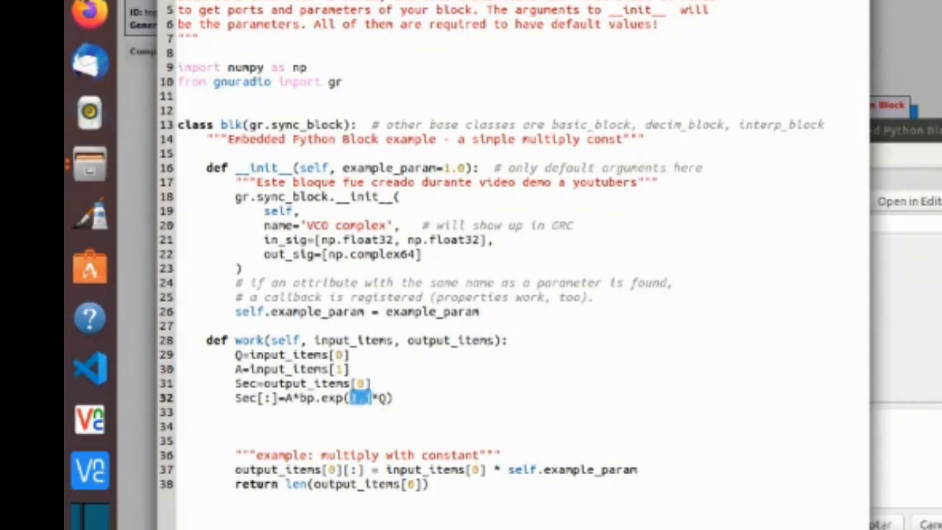
pyautogui.press('Left')
pyautogui.press('Right')
pyautogui.hotkey('shift', 'Right')
pyautogui.hotkey('shift', 'Right')
pyautogui.hotkey('shift', 'Right')
pyautogui.hotkey('shift', 'Right')
pyautogui.hotkey('shift', 'Right')
pyautogui.press('Left')
pyautogui.press('Left')
pyautogui.press('Right')
pyautogui.press('Right')
pyautogui.press('Left')
pyautogui.press('Left')
pyautogui.press('Left')
pyautogui.press('Left')
pyautogui.press('Left')
pyautogui.press('Left')
pyautogui.press('Left')
pyautogui.press('Left')
pyautogui.press('Left')
pyautogui.press('Right')
pyautogui.press('Left')
pyautogui.press('Left')
pyautogui.press('Left')
pyautogui.press('BackSpace')
pyautogui.write('n')
# - Add return len(Sec) as the closing line of the work function
pyautogui.press('End')
pyautogui.press('Return')
pyautogui.write('return len')
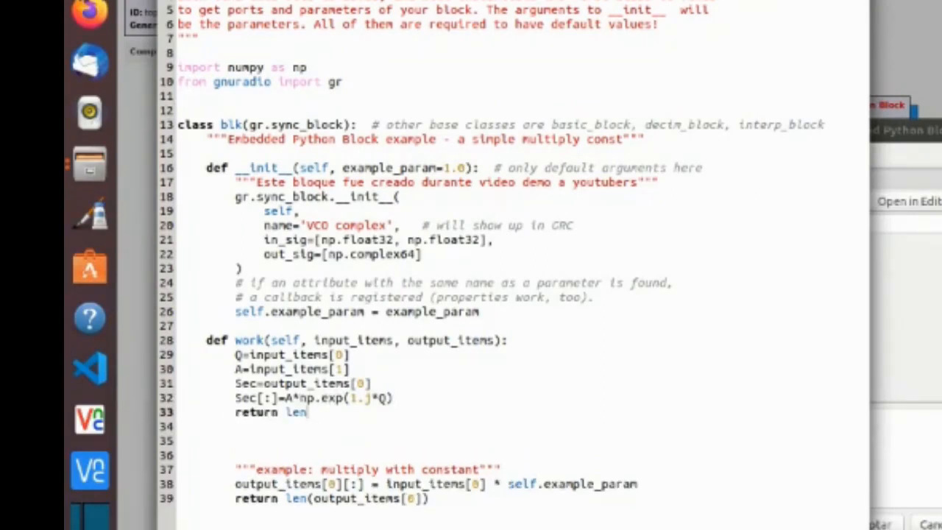
pyautogui.write('()=')
pyautogui.press('BackSpace')
pyautogui.write('Sec')
# - Delete the extra blank lines and the leftover multiply-with-constant example code below the return statement
pyautogui.press('Down')
pyautogui.press('Delete')
pyautogui.press('Delete')
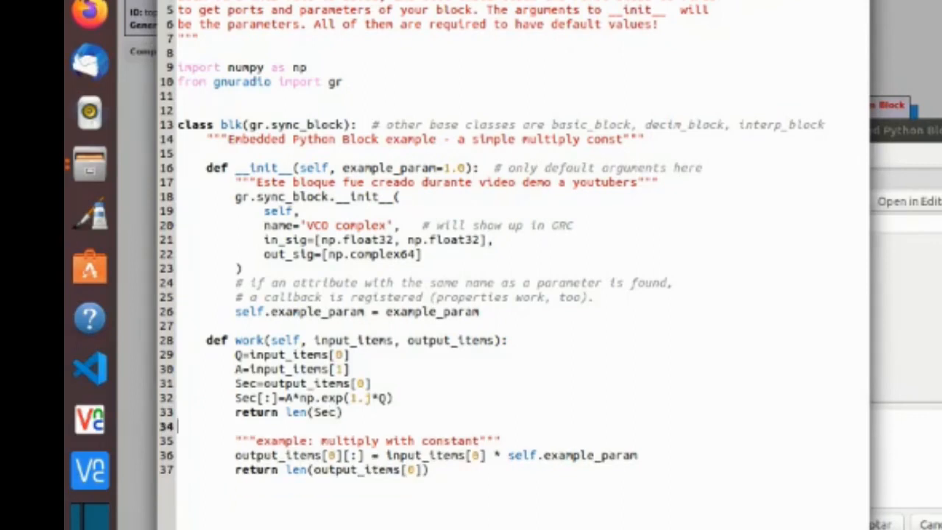
pyautogui.hotkey('shift', 'Down')
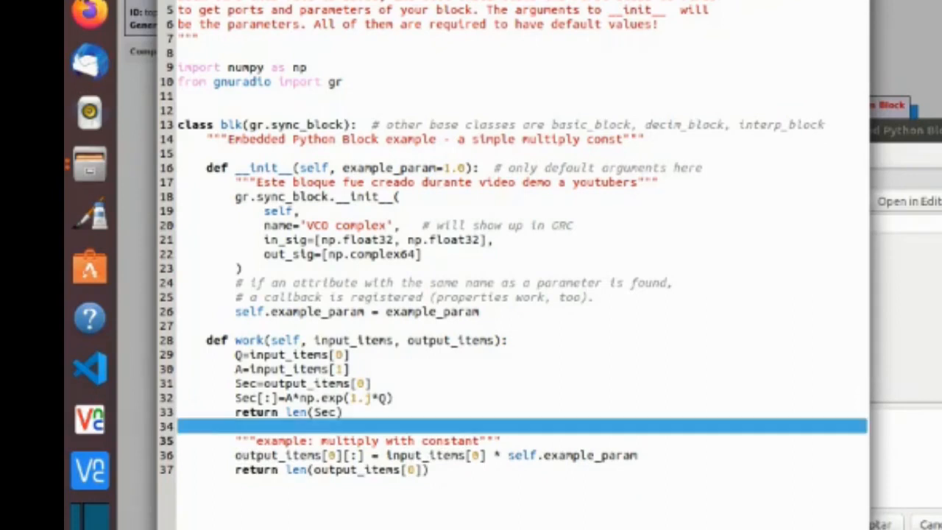
pyautogui.hotkey('shift', 'Down')
pyautogui.hotkey('shift', 'Down')
pyautogui.hotkey('shift', 'Down')
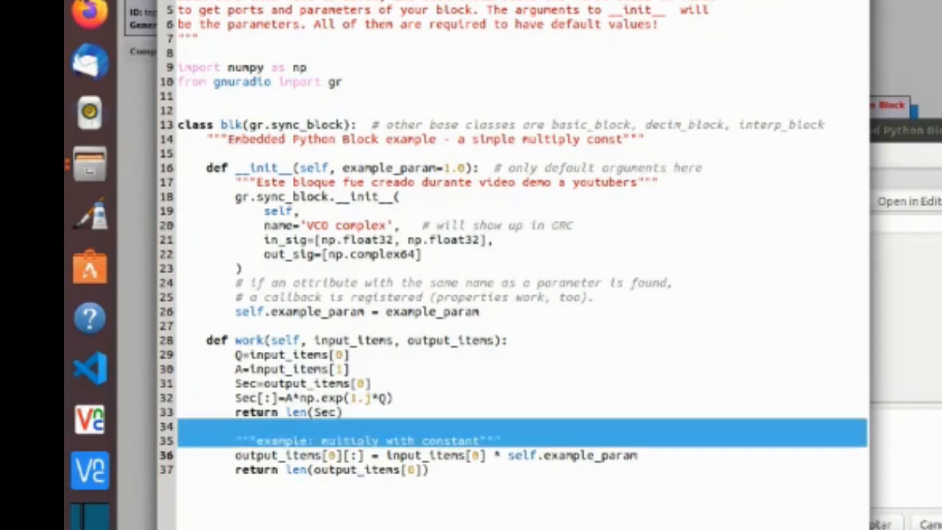
pyautogui.press('Delete')
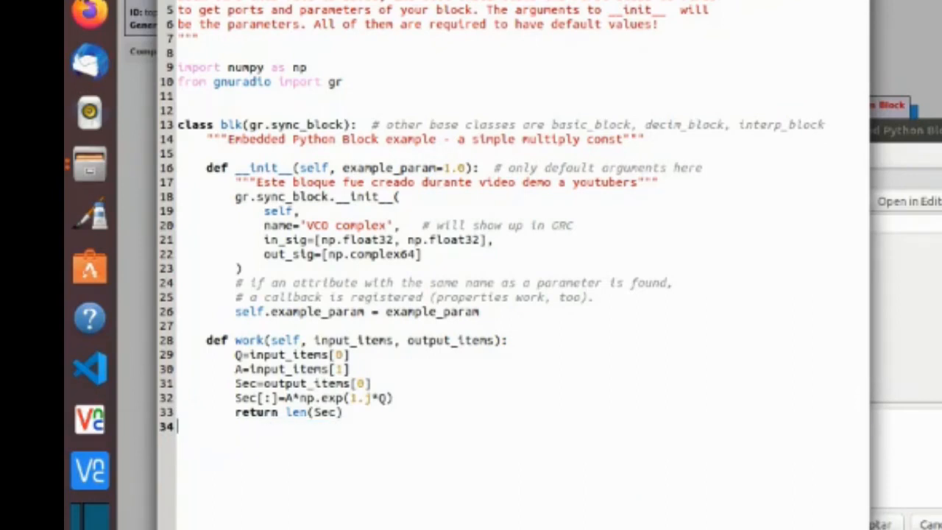
# - Save the edited Python block file and accept the Embedded Python Block's properties in GNU Radio Companion
pyautogui.press('Up')
pyautogui.press('Up')
pyautogui.press('Up')
pyautogui.press('Up')
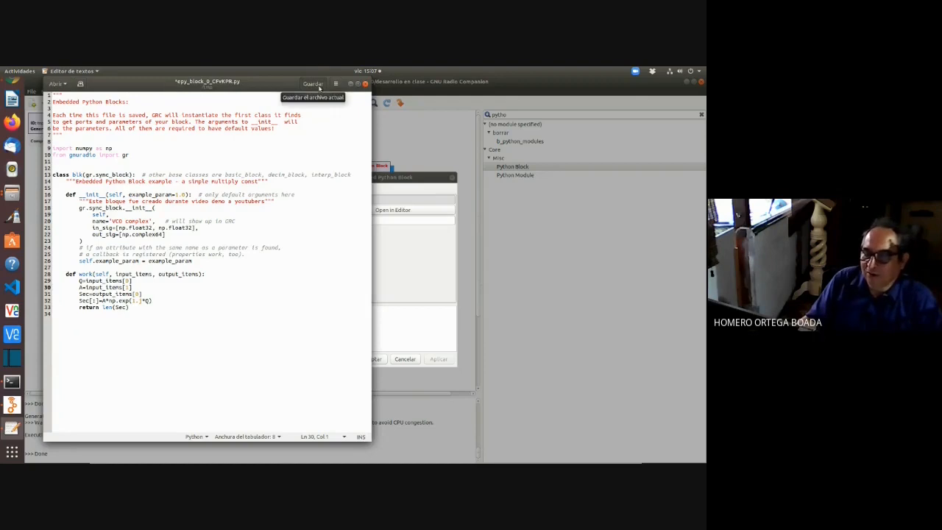
pyautogui.click(316, 85)
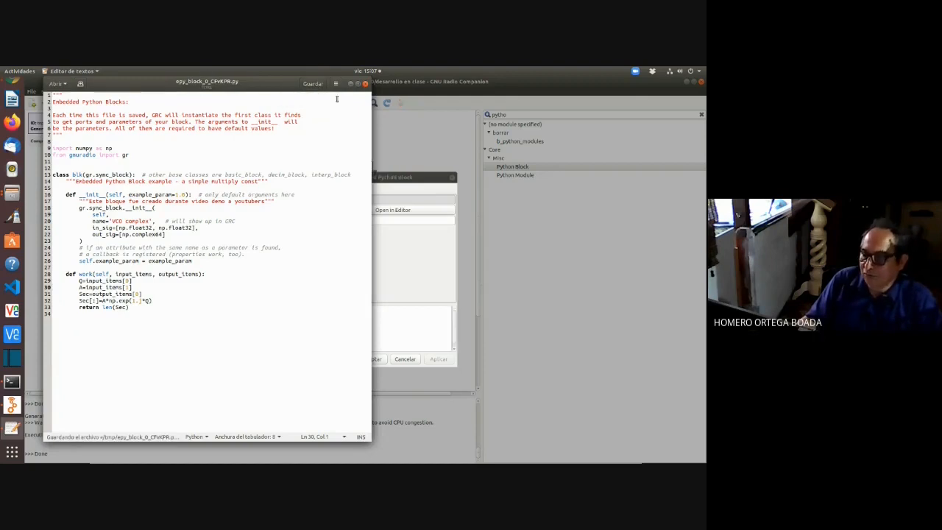
pyautogui.click(408, 177)
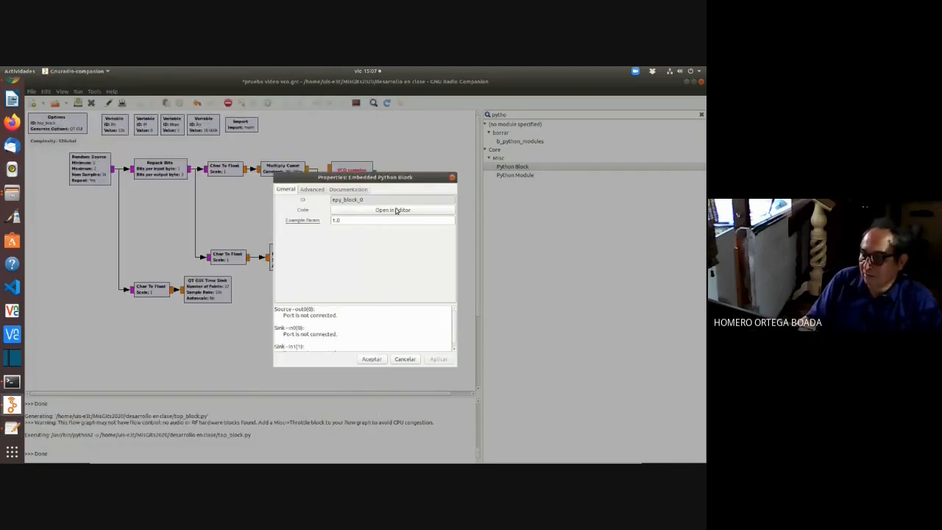
pyautogui.click(378, 362)
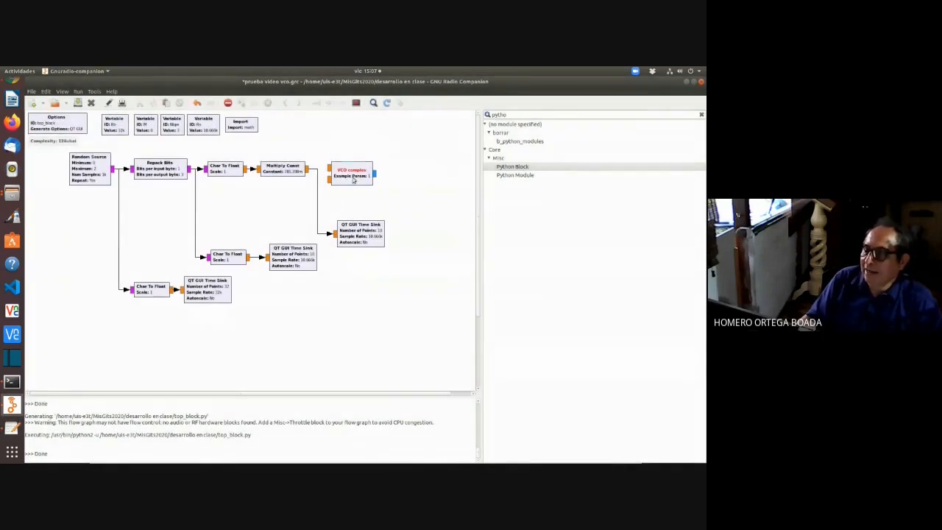
# - Shift the VCO complex block slightly and connect the Multiply Const output to its first input
pyautogui.moveTo(352, 178); pyautogui.dragTo(361, 181)
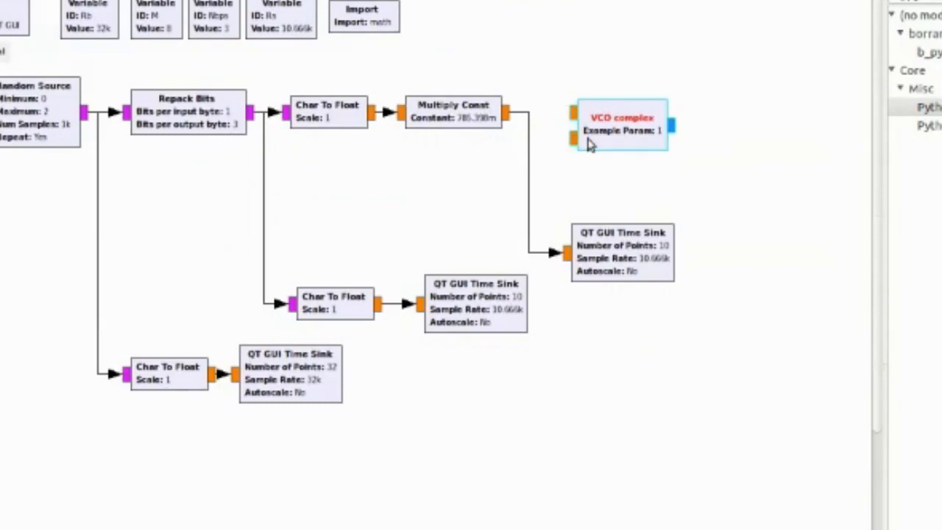
pyautogui.click(572, 112)
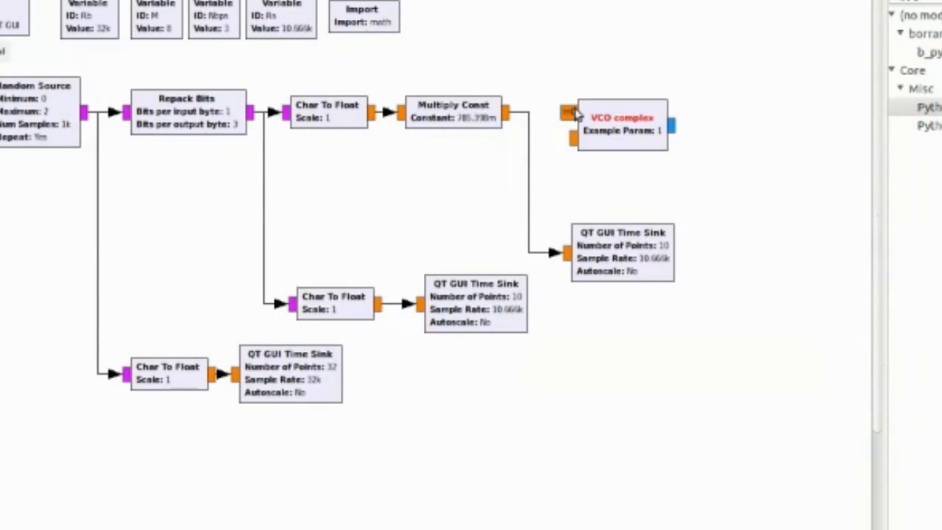
pyautogui.click(508, 114)
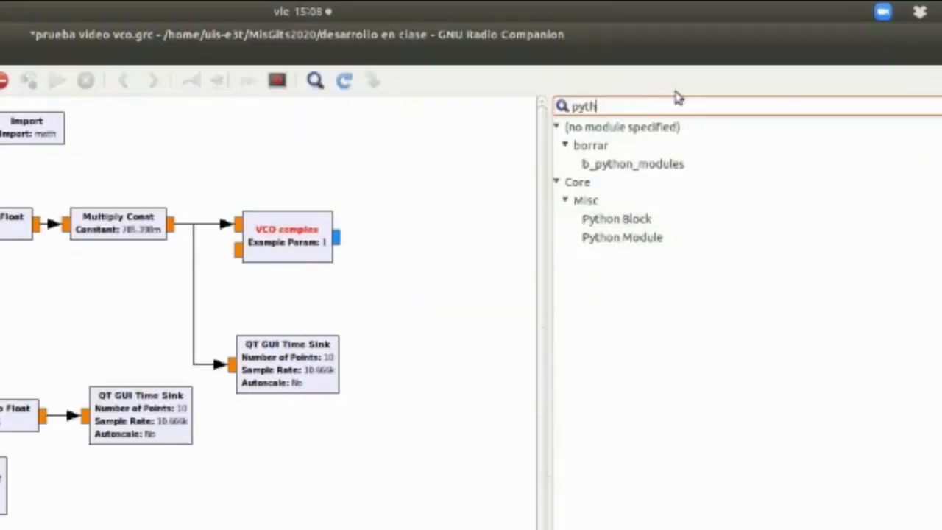
# - Search the block library for "const" and place a Constant Source below Multiply Const in the flow graph
pyautogui.press('BackSpace')
pyautogui.press('BackSpace')
pyautogui.press('BackSpace')
pyautogui.press('BackSpace')
pyautogui.write('con')
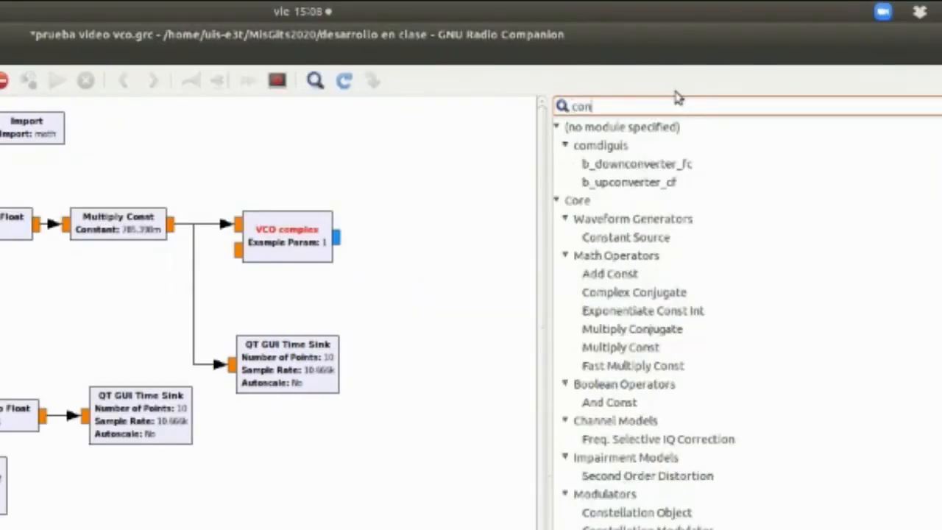
pyautogui.write('st')
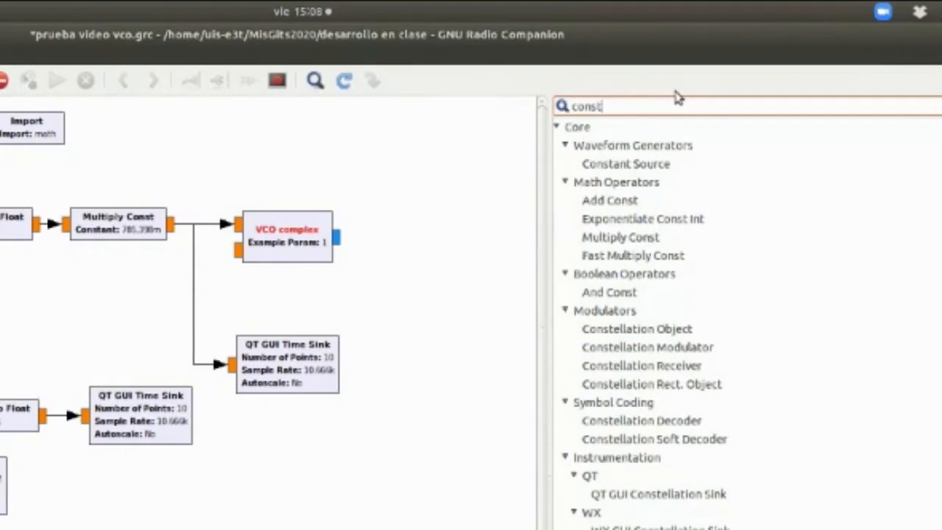
pyautogui.moveTo(598, 209)
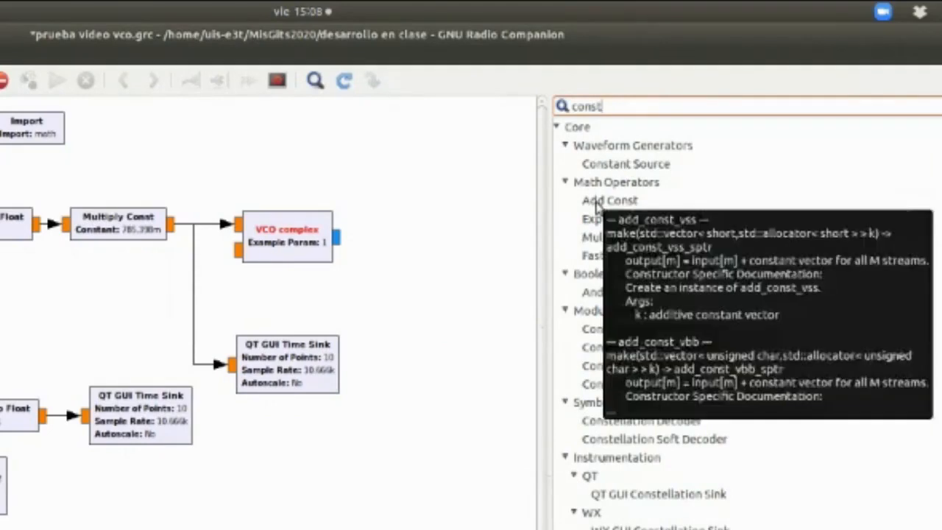
pyautogui.moveTo(645, 164); pyautogui.dragTo(90, 309)
pyautogui.click(146, 326)
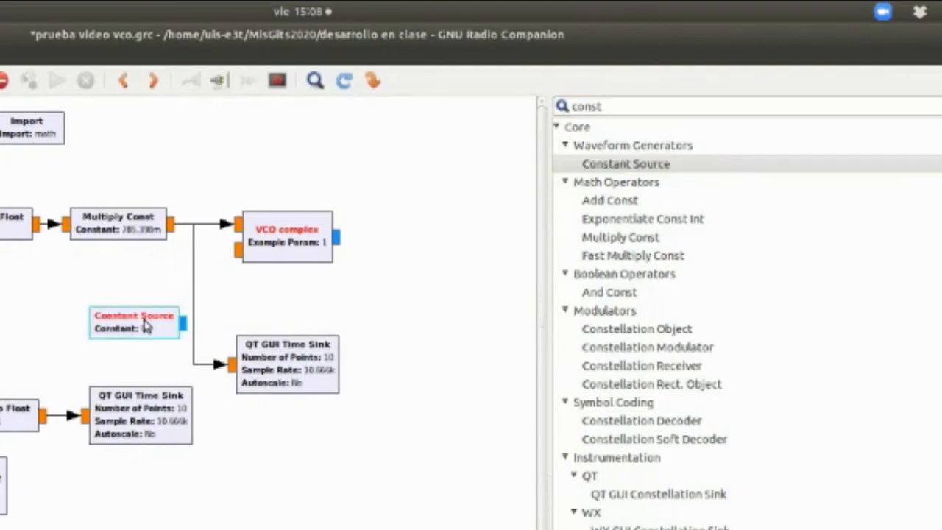
# - Set the Constant Source's output type to Float and its constant to 1., and move the block up just beneath Multiply Const
pyautogui.doubleClick(146, 326)
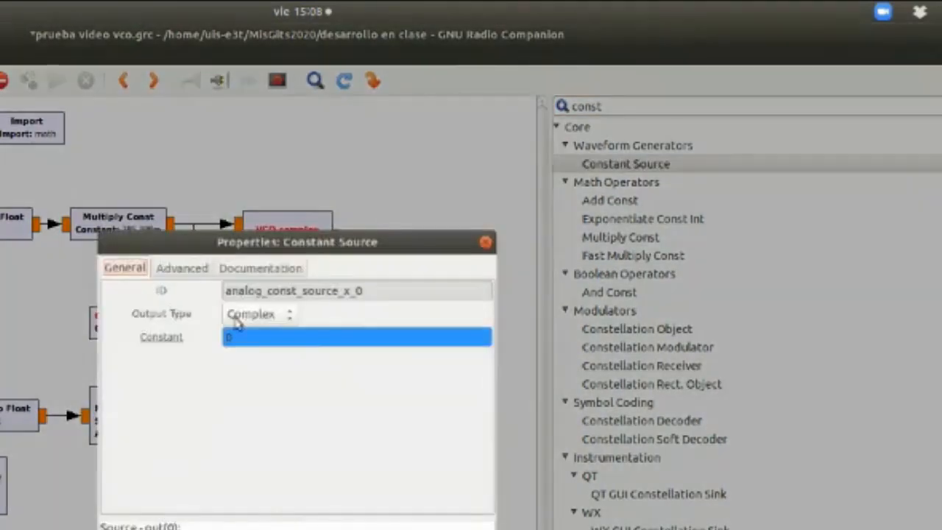
pyautogui.click(237, 316)
pyautogui.click(240, 335)
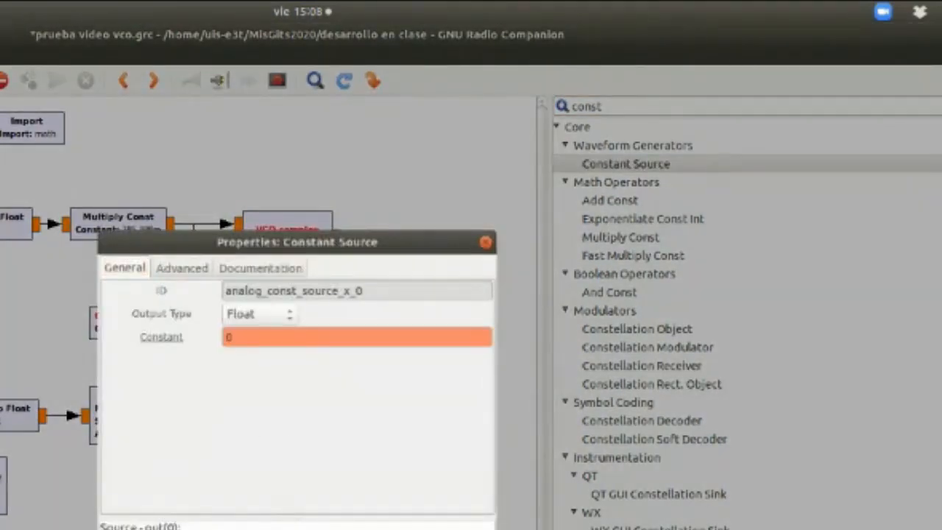
pyautogui.click(256, 340)
pyautogui.press('BackSpace')
pyautogui.write('1')
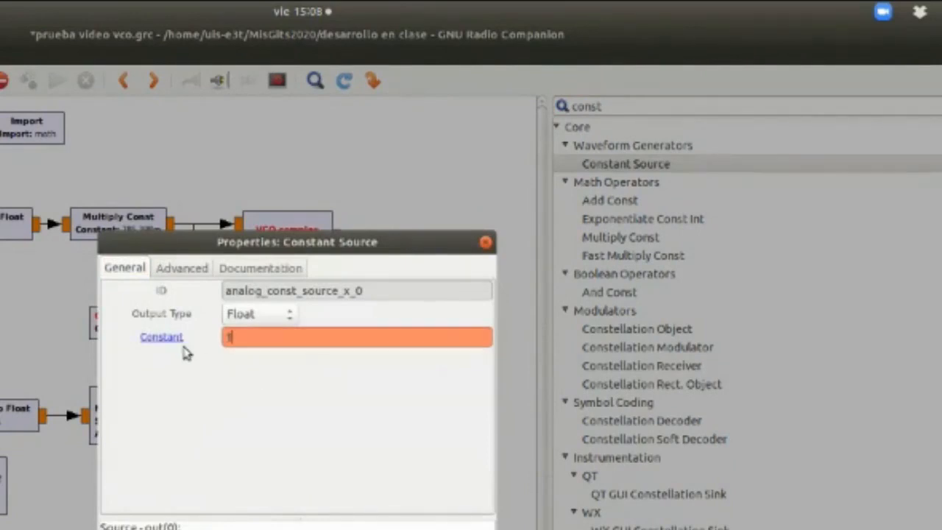
pyautogui.write('.')
pyautogui.press('Return')
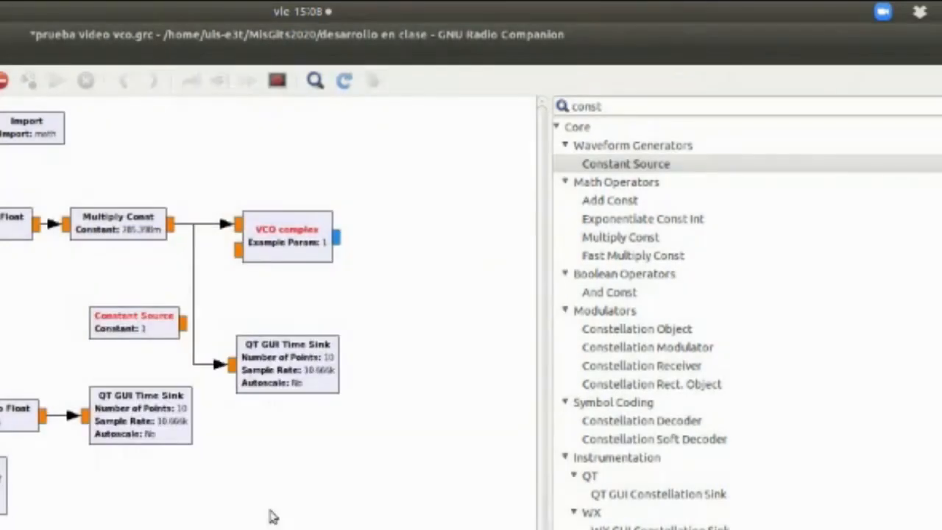
pyautogui.moveTo(121, 333); pyautogui.dragTo(115, 286)
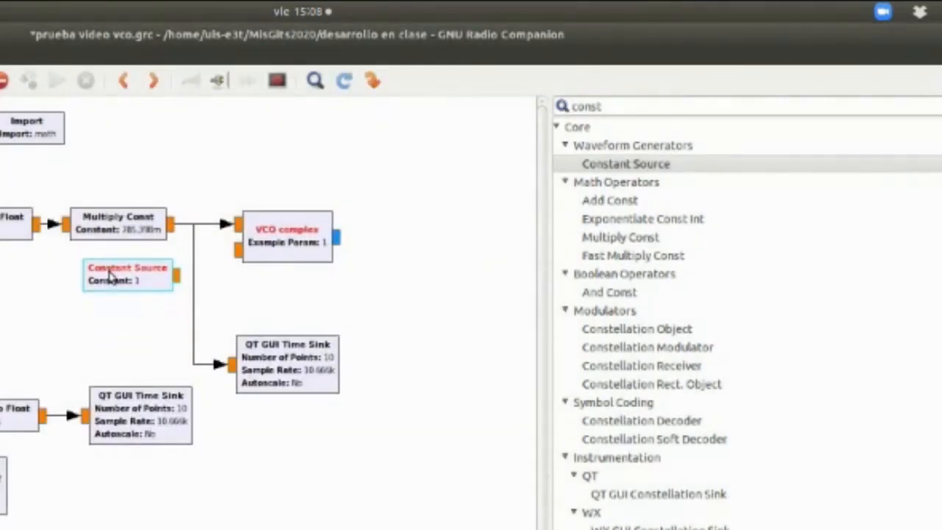
# - Connect the Constant Source output to the second input of VCO complex and shift the source slightly to align with Multiply Const
pyautogui.click(182, 277)
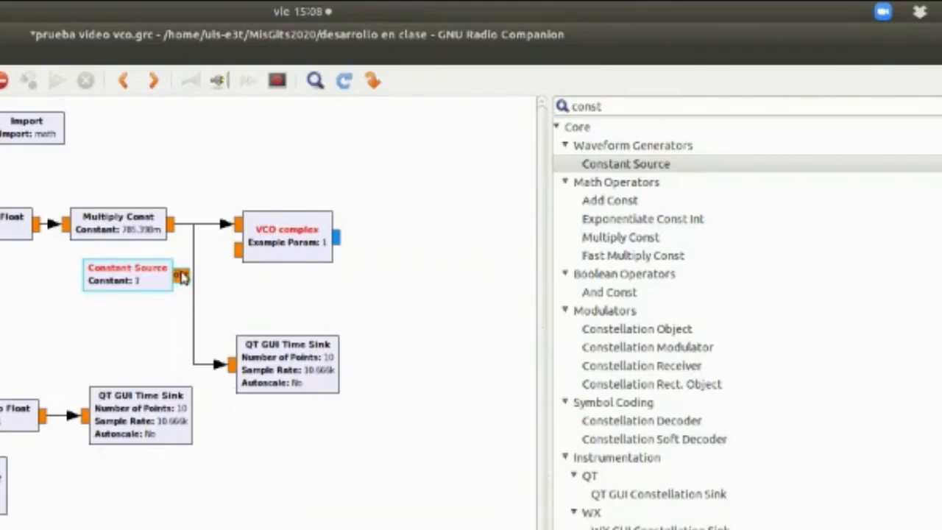
pyautogui.click(238, 252)
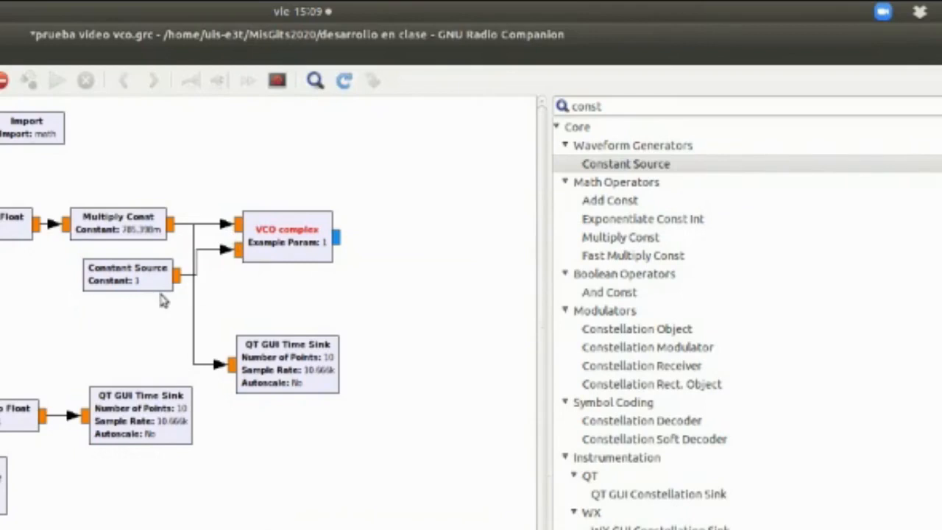
pyautogui.moveTo(160, 286); pyautogui.dragTo(148, 275)
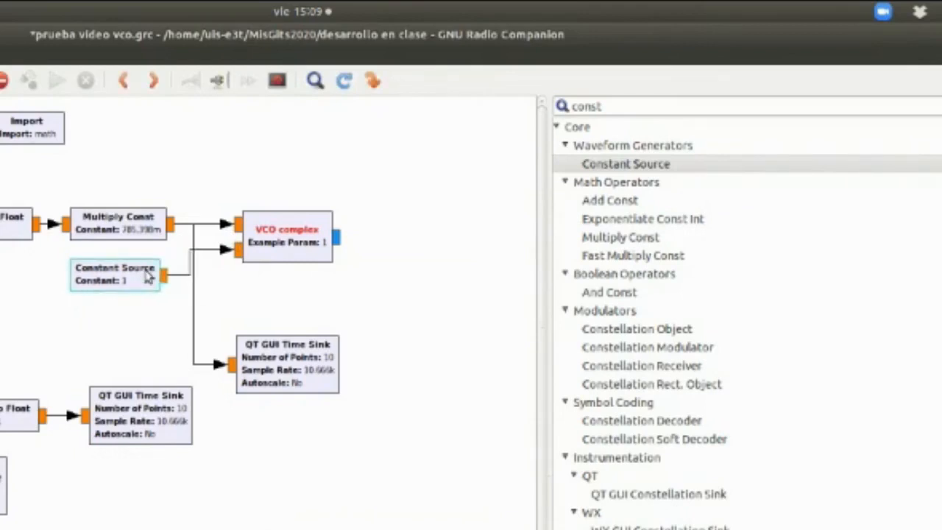
# - Search the block library for "qt" and place a QT GUI Time Sink beside the existing sink below VCO complex
pyautogui.click(664, 108)
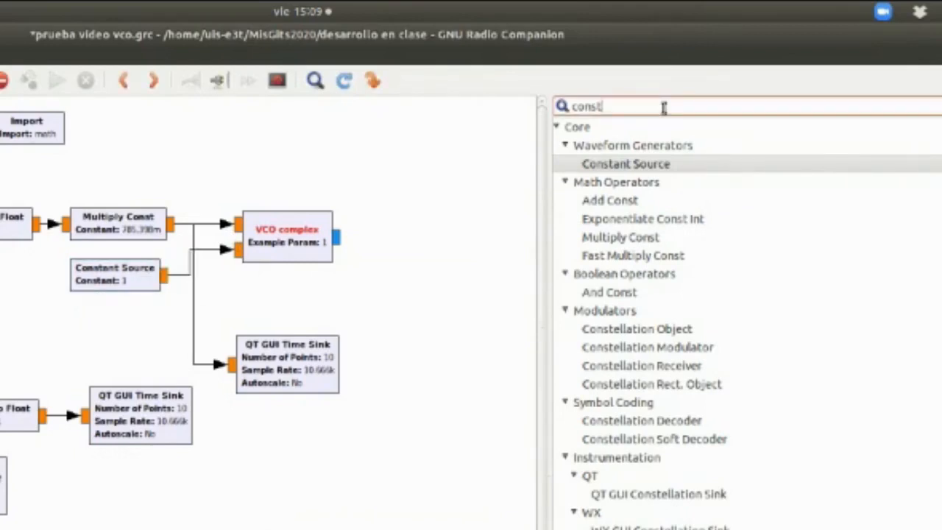
pyautogui.press('BackSpace')
pyautogui.press('BackSpace')
pyautogui.press('BackSpace')
pyautogui.press('BackSpace')
pyautogui.press('BackSpace')
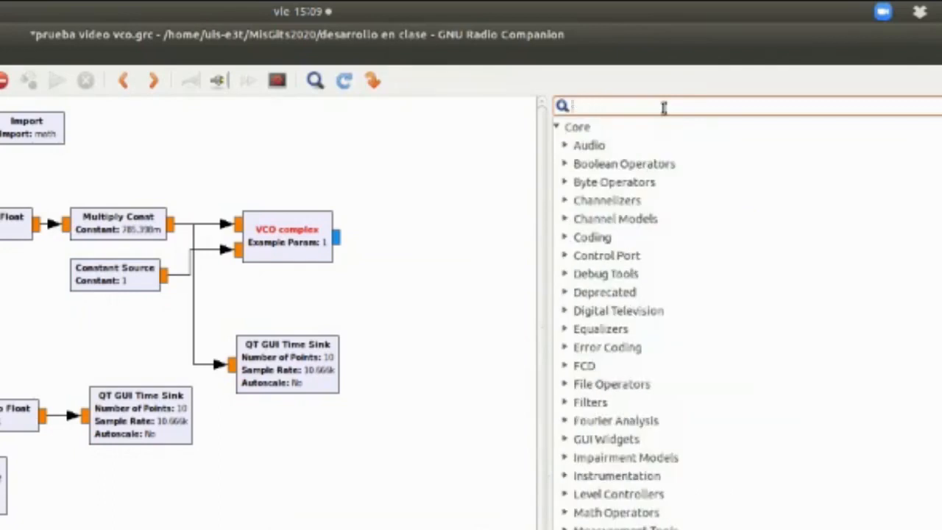
pyautogui.write('qt')
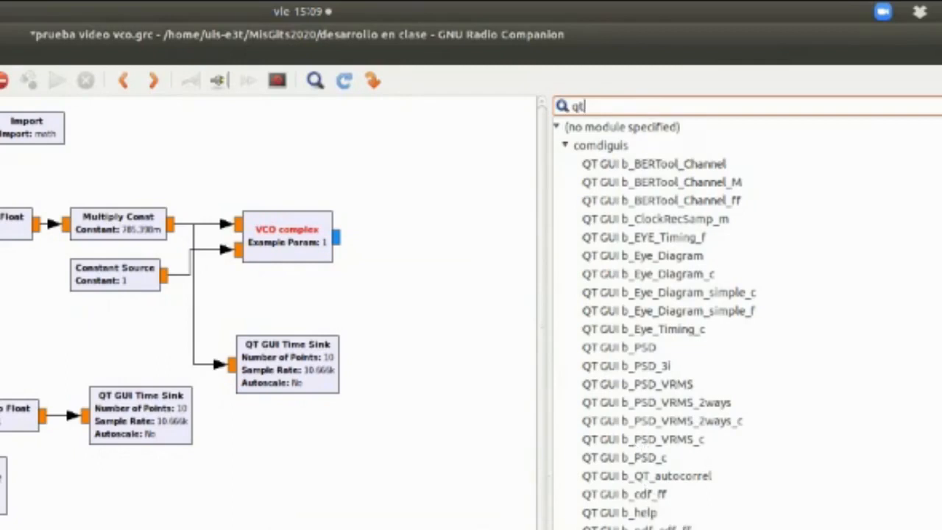
pyautogui.scroll(-5, 647, 513)
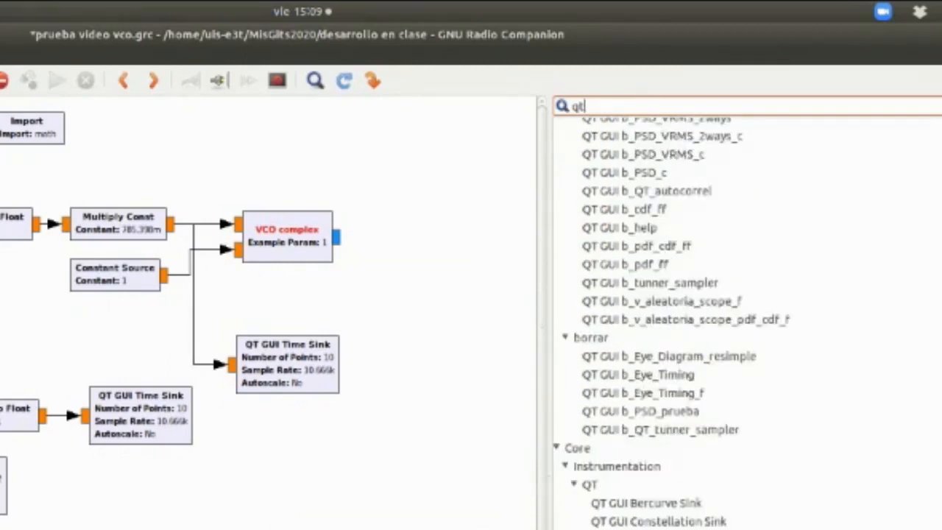
pyautogui.moveTo(653, 529); pyautogui.dragTo(417, 355)
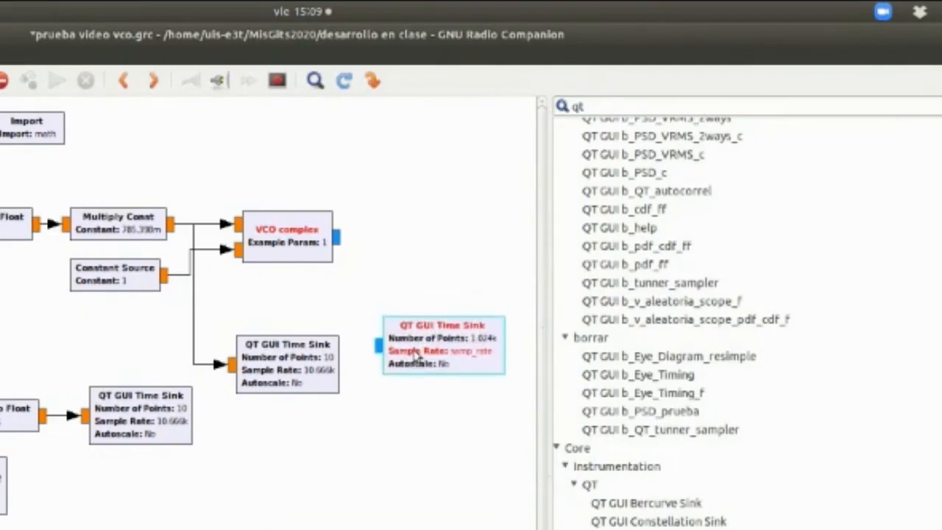
# - Connect the VCO complex output to the new QT GUI Time Sink and align that sink with its neighbour
pyautogui.click(338, 238)
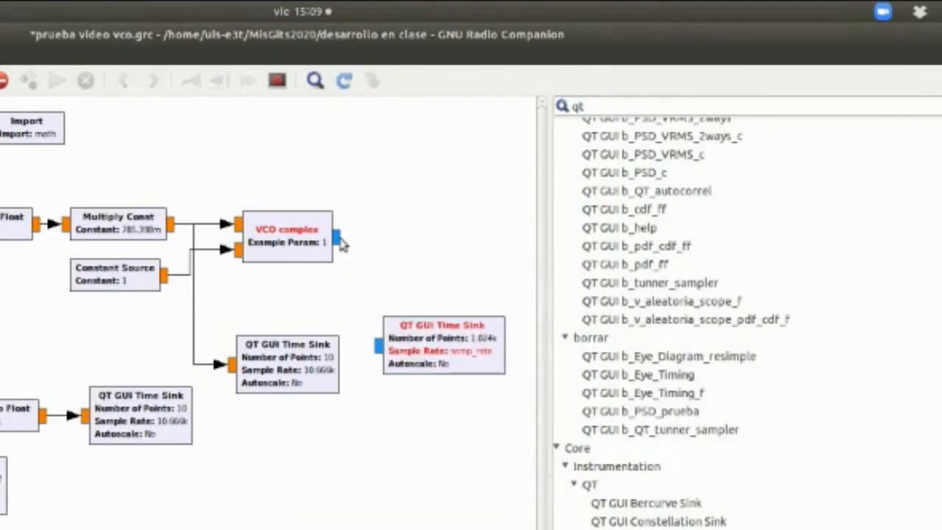
pyautogui.click(378, 344)
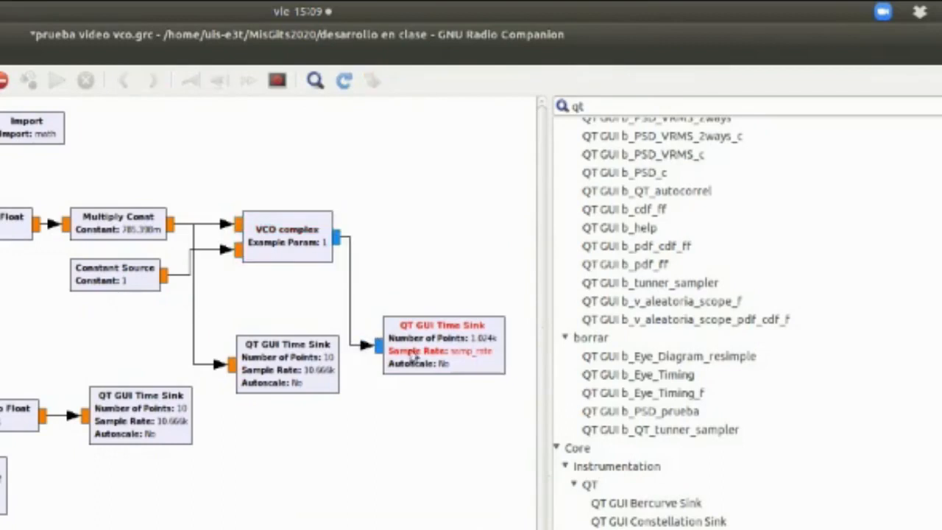
pyautogui.moveTo(431, 352); pyautogui.dragTo(438, 379)
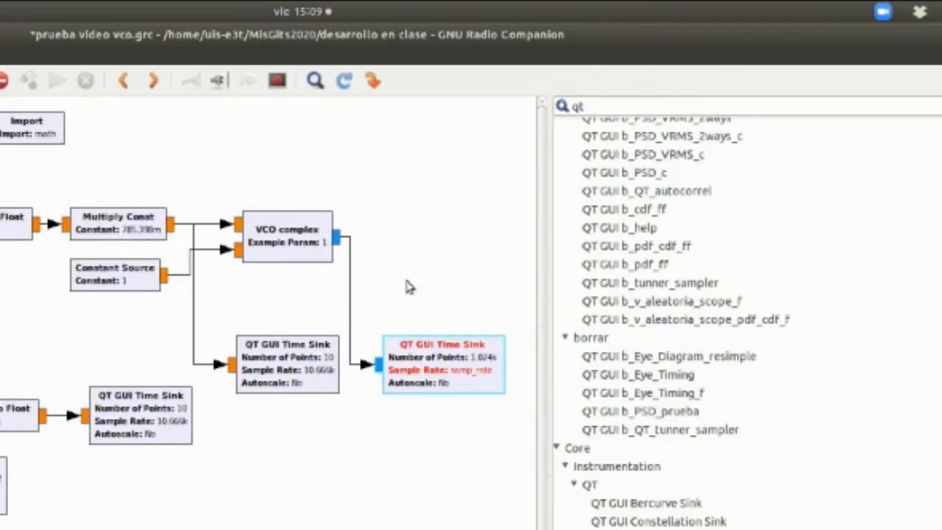
# - Set the new QT GUI Time Sink's sample rate to Rs and its number of points to 32/Nbps
pyautogui.doubleClick(443, 359)
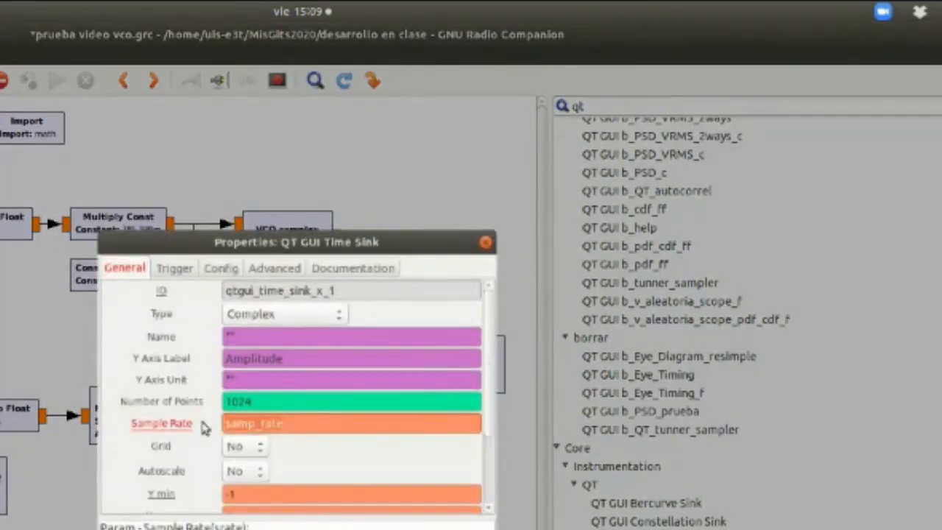
pyautogui.write('Rs')
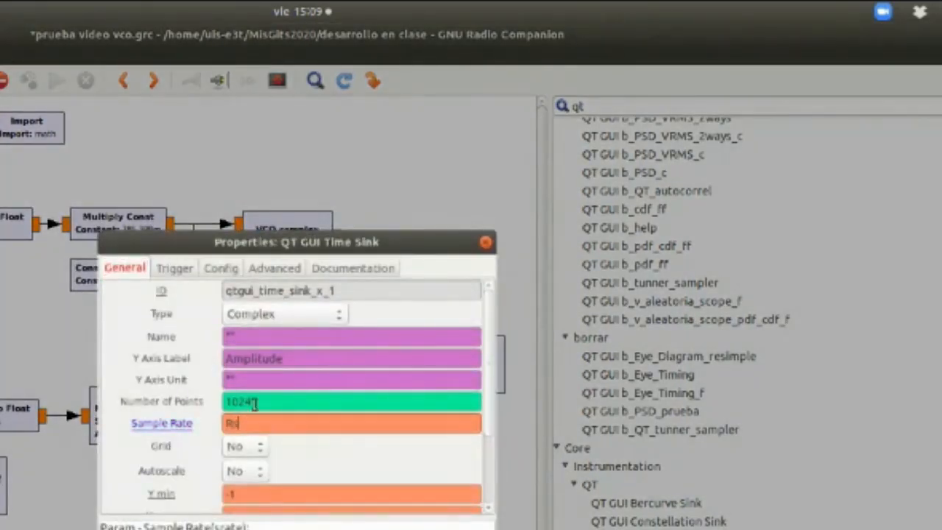
pyautogui.moveTo(260, 403); pyautogui.dragTo(225, 404)
pyautogui.press('BackSpace')
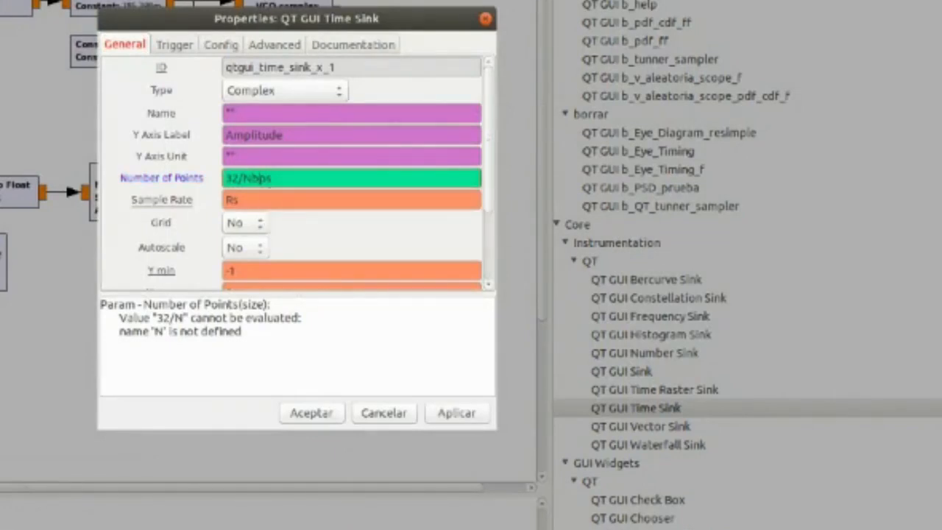
pyautogui.press('Return')
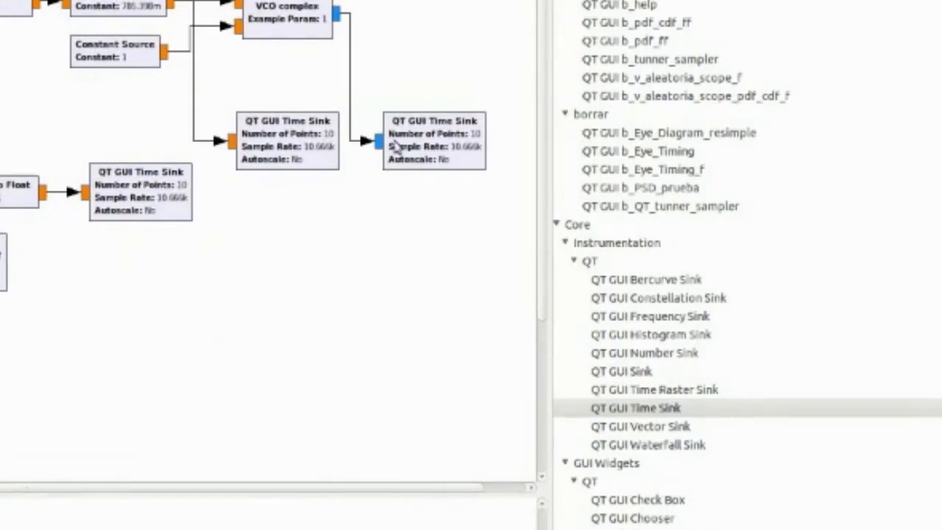
# - Label line 1 of the new QT GUI Time Sink EC-Re and line 2 EC-Im
pyautogui.doubleClick(395, 145)
pyautogui.click(229, 44)
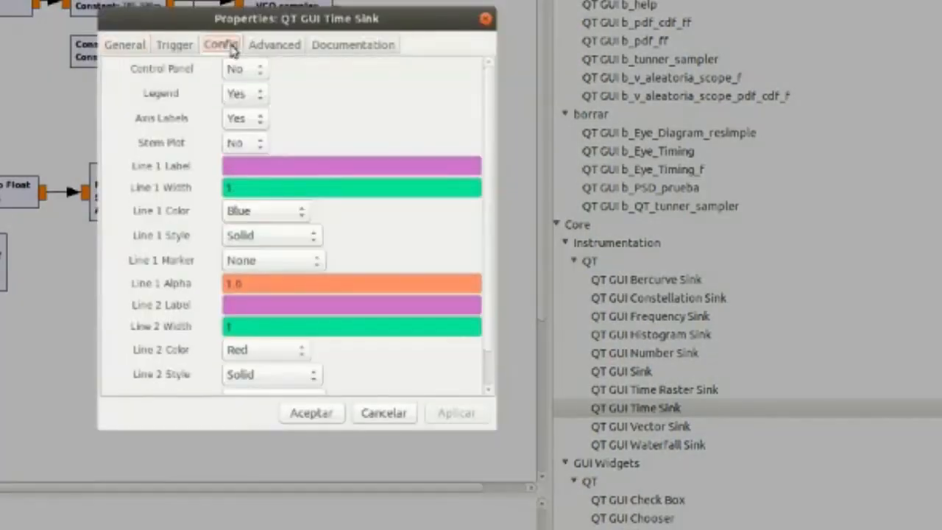
pyautogui.click(253, 169)
pyautogui.write('R')
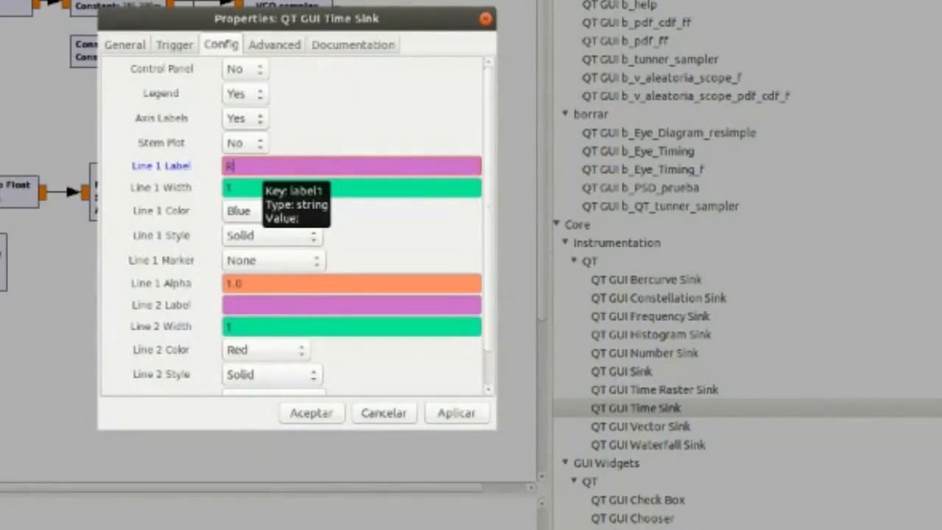
pyautogui.write('e')
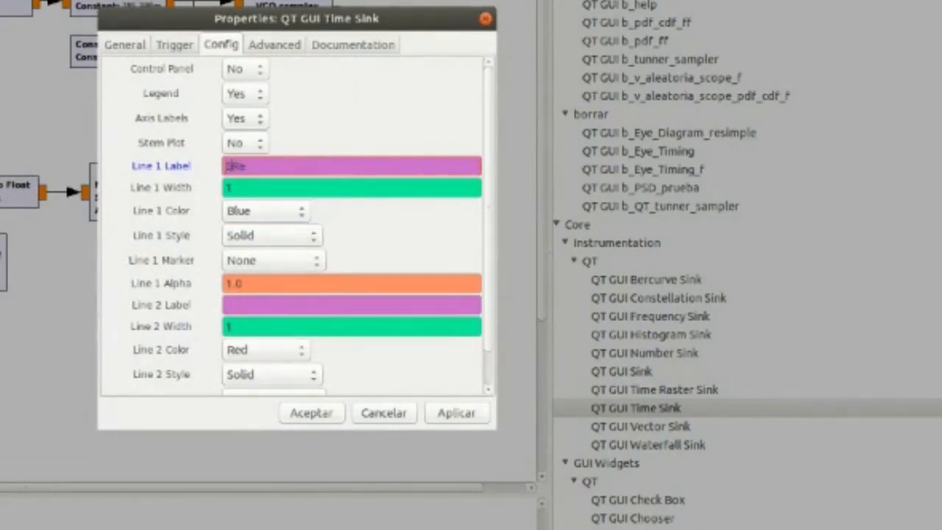
pyautogui.write('EC')
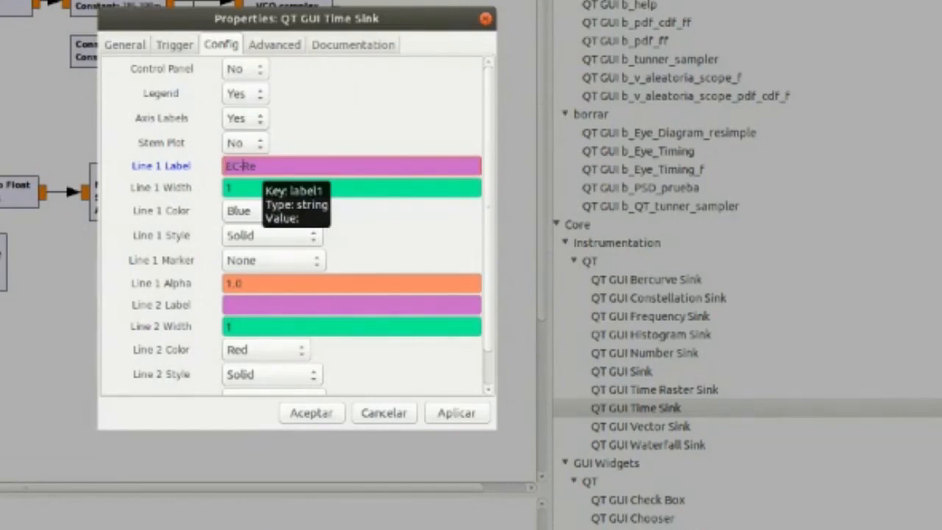
pyautogui.write('-')
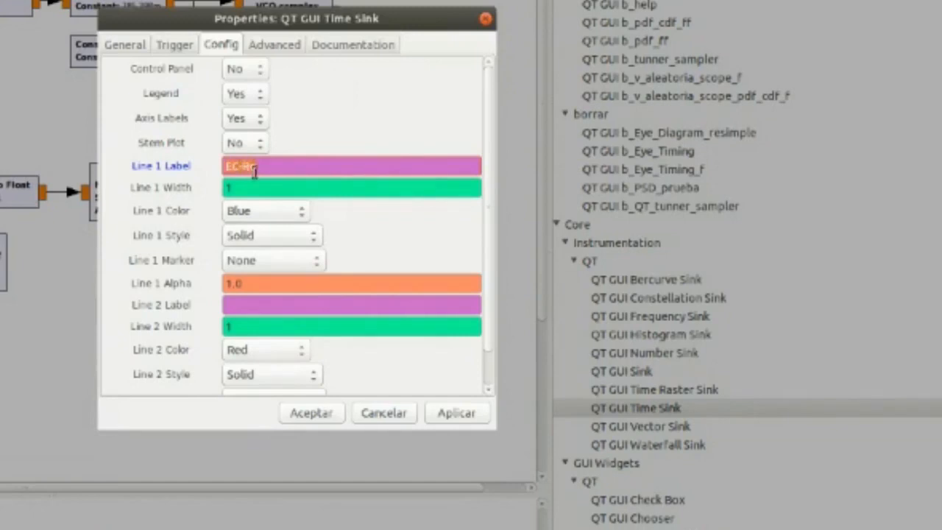
pyautogui.click(260, 305)
pyautogui.write('EC-Re')
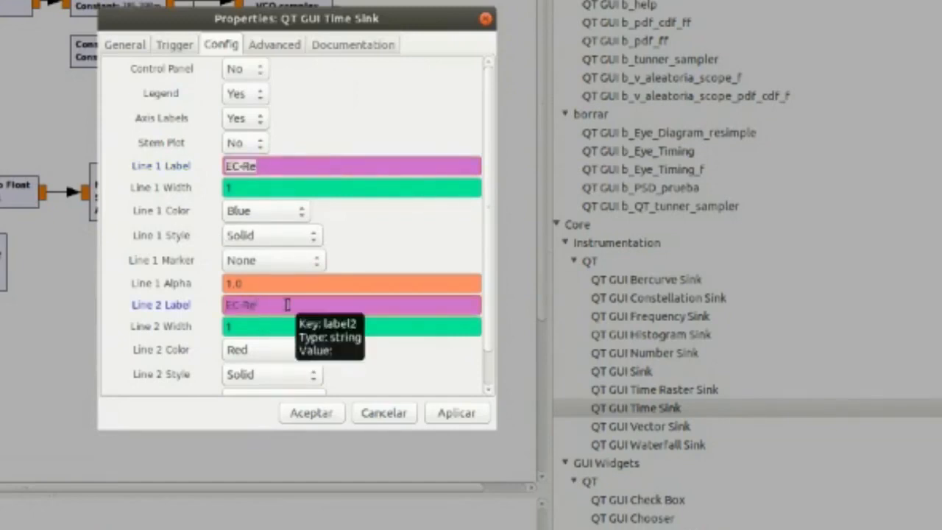
pyautogui.press('BackSpace')
pyautogui.press('BackSpace')
pyautogui.write('Im')
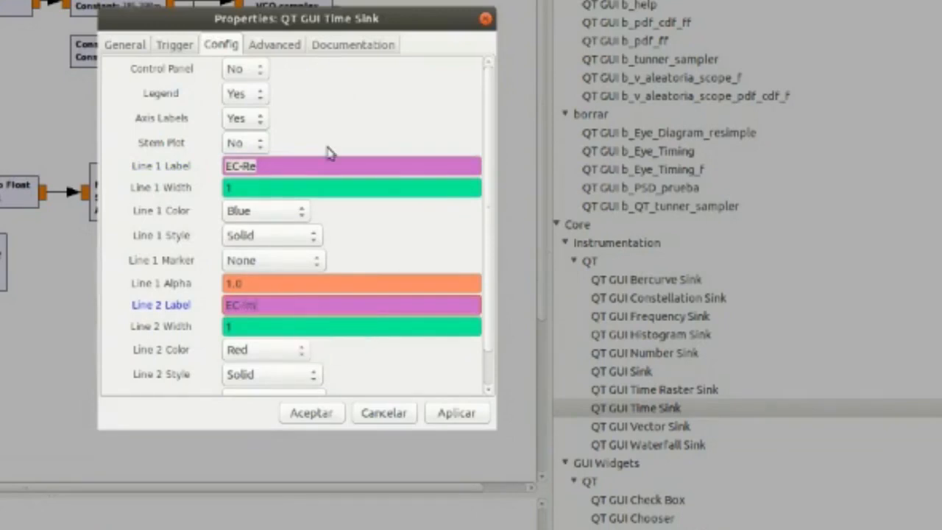
# - Enable the stem plot for the time sink and set the line 1 marker to Circle
pyautogui.click(284, 47)
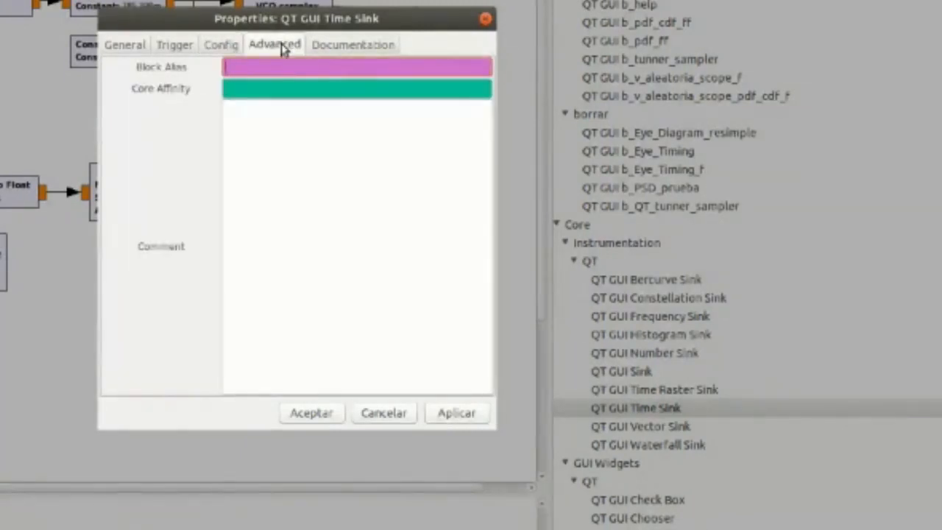
pyautogui.click(224, 46)
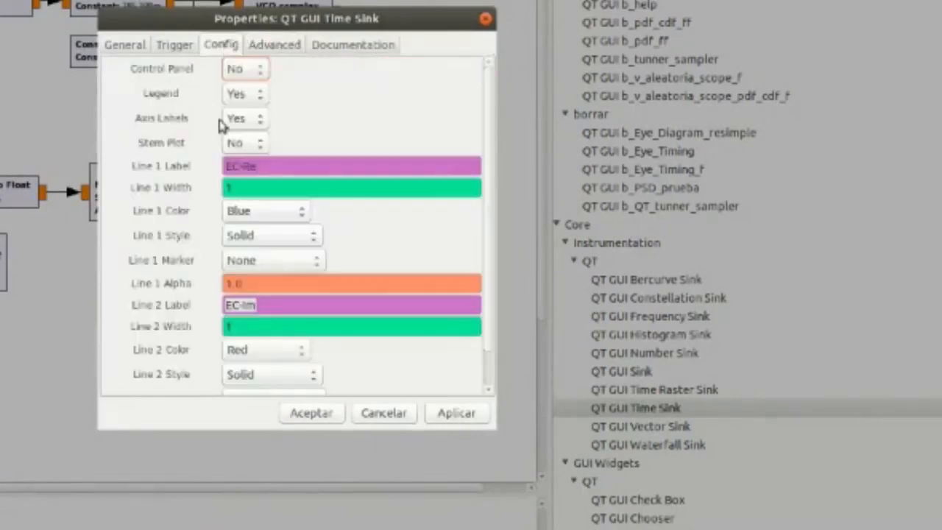
pyautogui.click(247, 143)
pyautogui.click(246, 123)
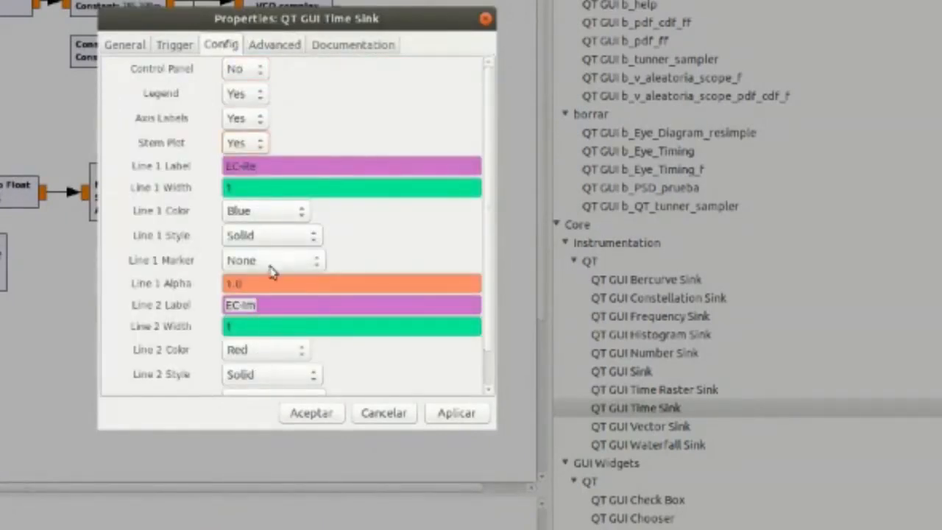
pyautogui.click(315, 265)
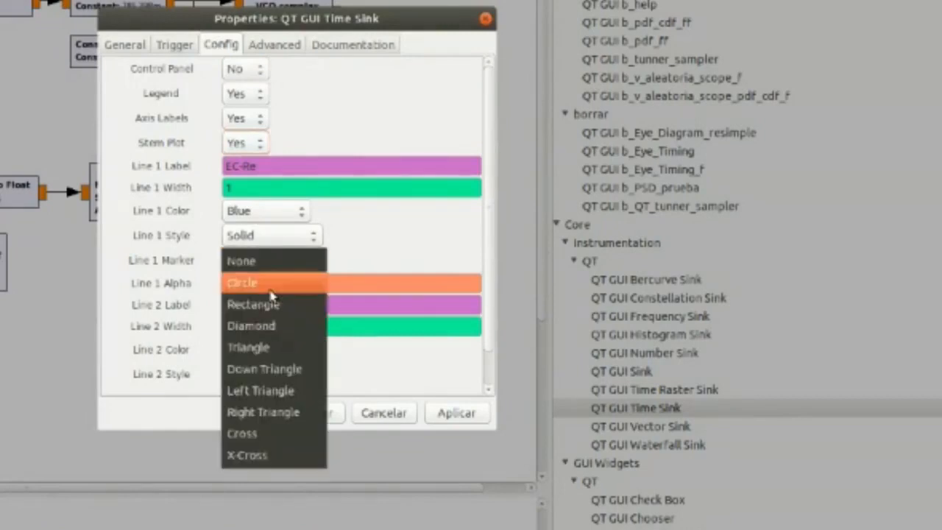
pyautogui.click(250, 282)
# - Set line 2's color to Red and its marker to Circle
pyautogui.scroll(1, 292, 360)
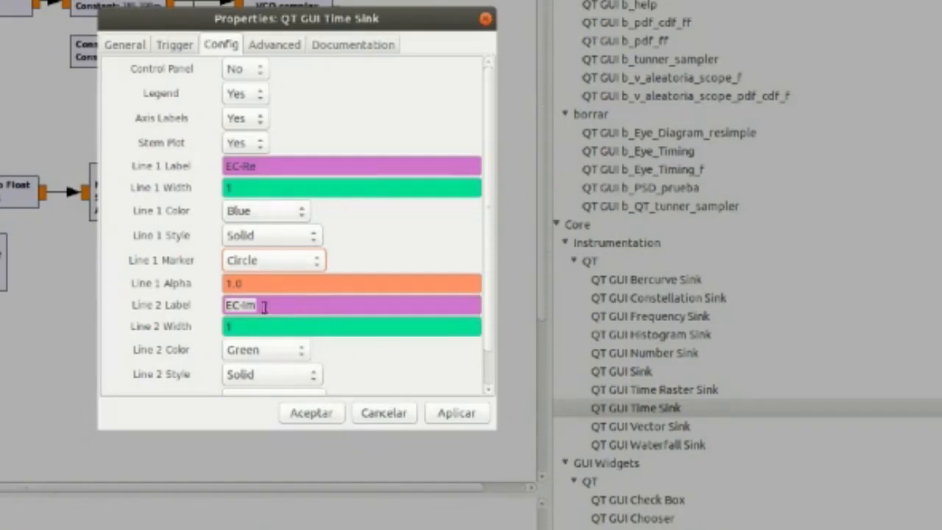
pyautogui.click(292, 359)
pyautogui.click(247, 330)
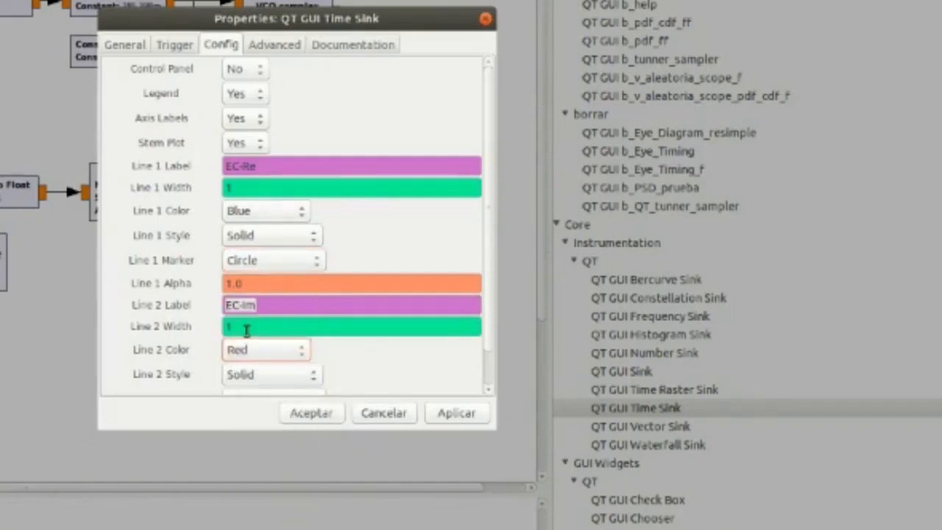
pyautogui.scroll(-1, 493, 292)
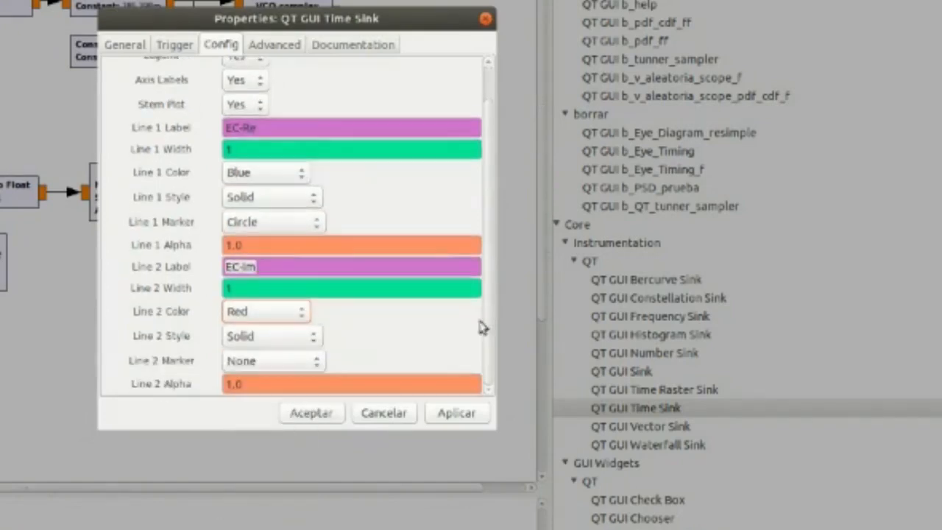
pyautogui.click(301, 362)
pyautogui.click(266, 384)
# - Set the width of both lines to 3 and accept the time sink's properties
pyautogui.moveTo(263, 149); pyautogui.dragTo(203, 150)
pyautogui.write('3')
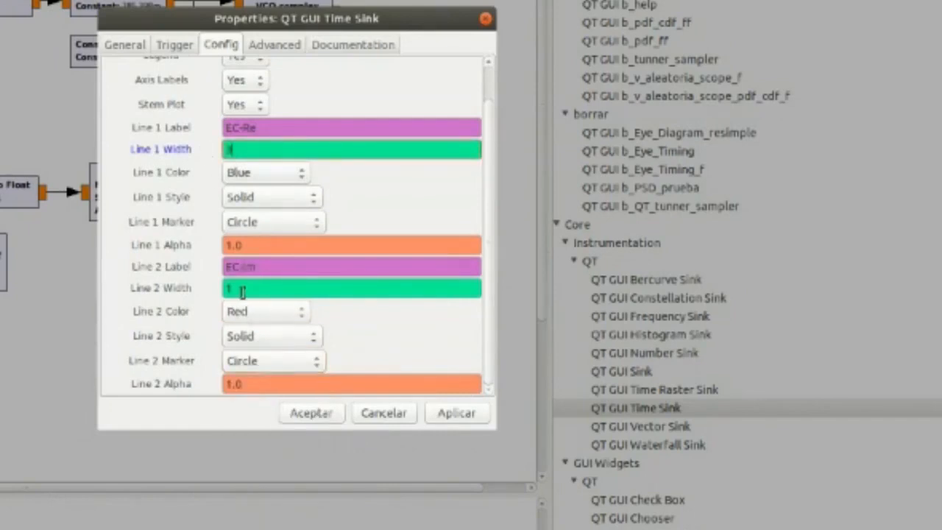
pyautogui.moveTo(242, 292); pyautogui.dragTo(211, 291)
pyautogui.write('3')
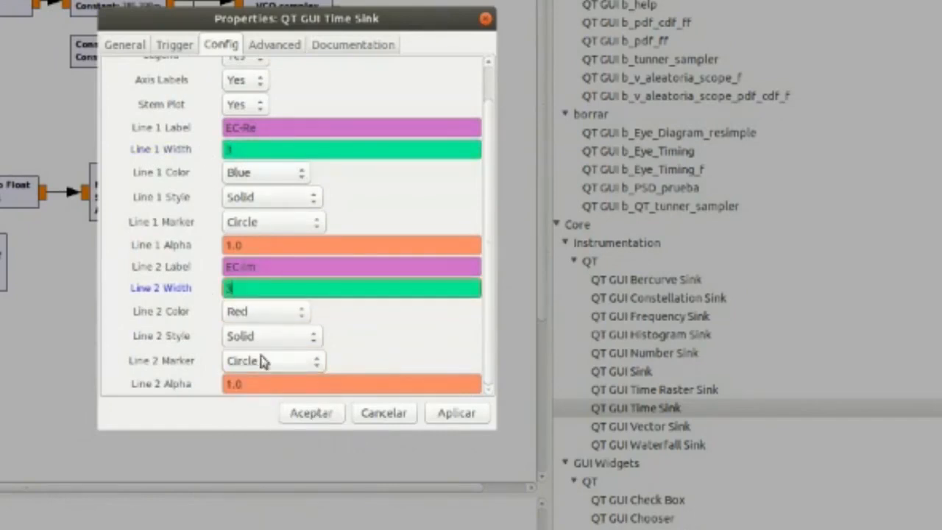
pyautogui.click(315, 416)
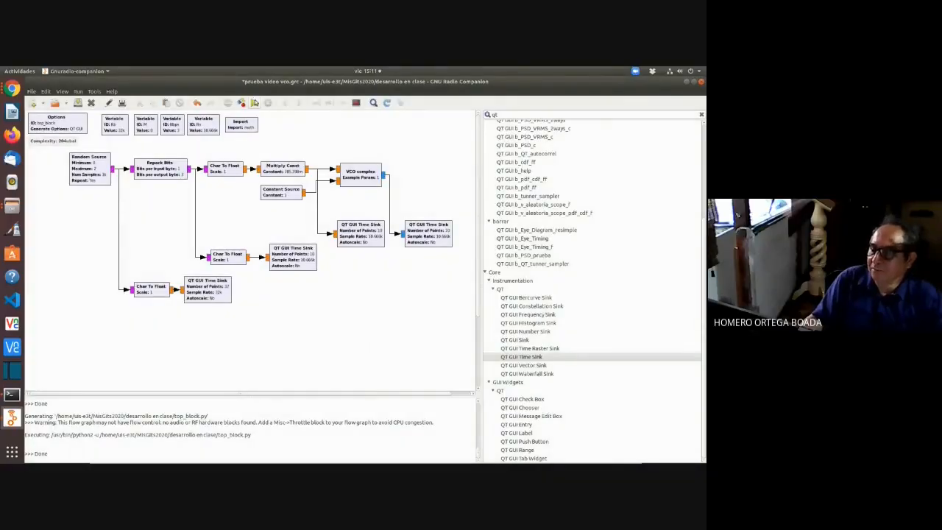
# - Run the flow graph and toggle the EC-Re and EC-Im curves off and back on in the time plot
pyautogui.click(255, 103)
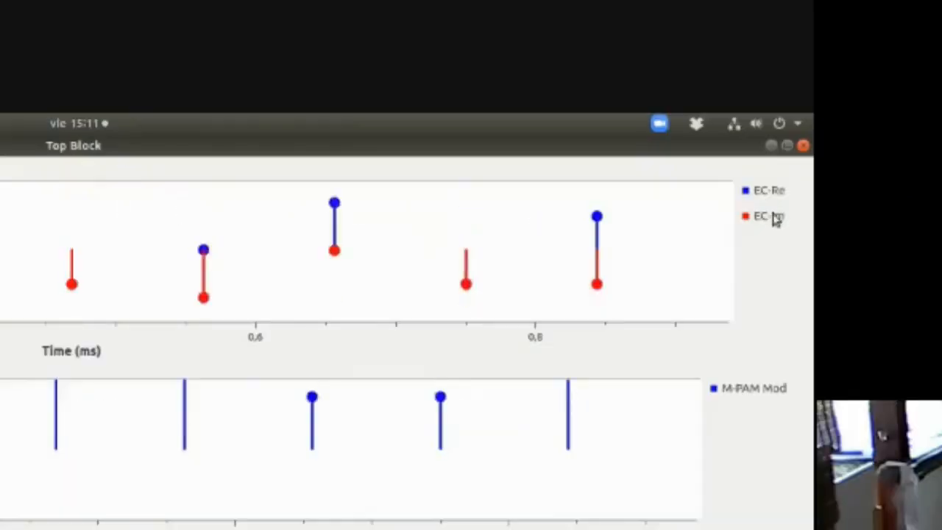
pyautogui.click(774, 218)
pyautogui.click(756, 192)
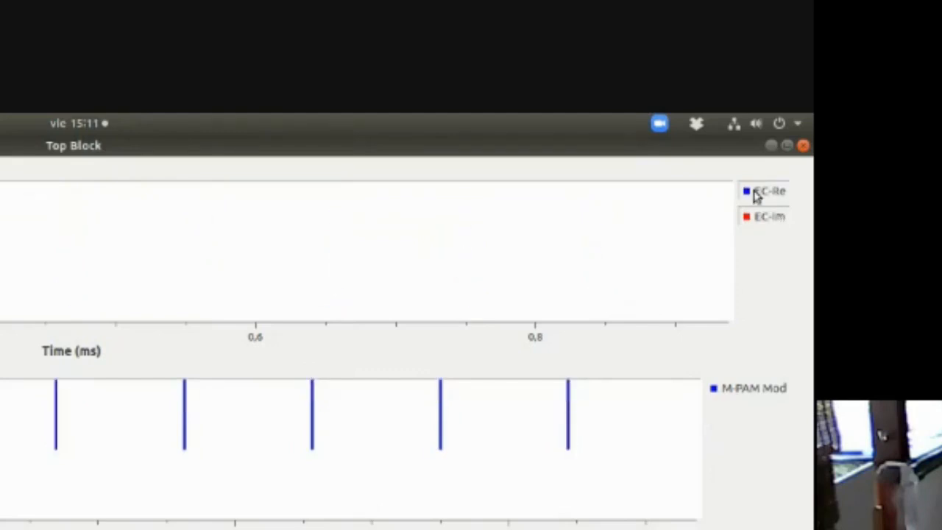
pyautogui.click(756, 194)
pyautogui.click(759, 217)
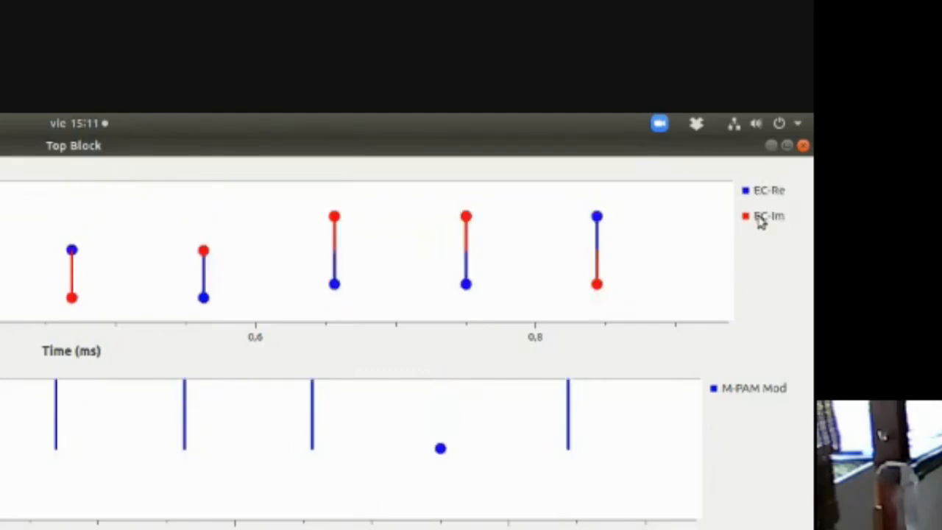
# - Toggle the EC-Re and EC-Im curves in the time plot to view each separately, and close the output window
pyautogui.click(767, 197)
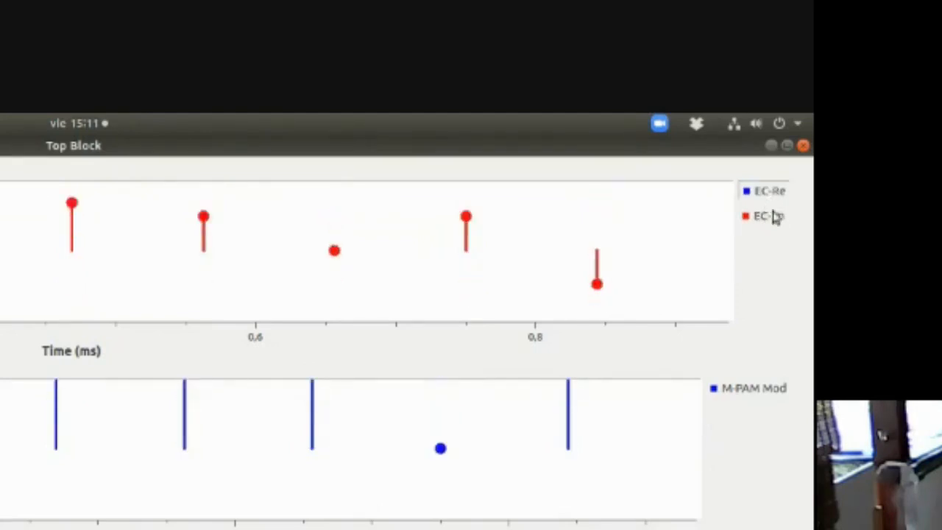
pyautogui.click(773, 216)
pyautogui.click(773, 199)
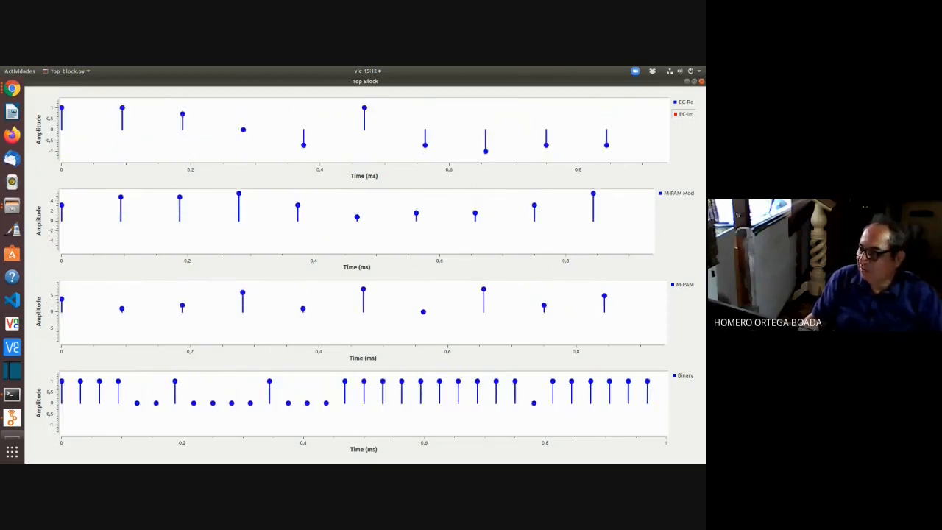
pyautogui.click(702, 82)
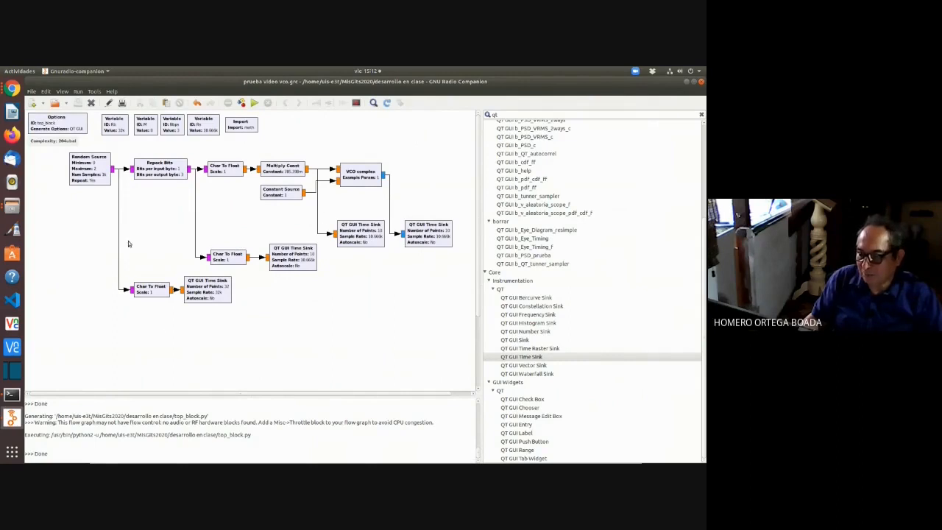
# - Search the block library for "qt" and add a QT GUI Constellation Sink near the VCO complex block
pyautogui.click(499, 116)
pyautogui.press('BackSpace')
pyautogui.press('BackSpace')
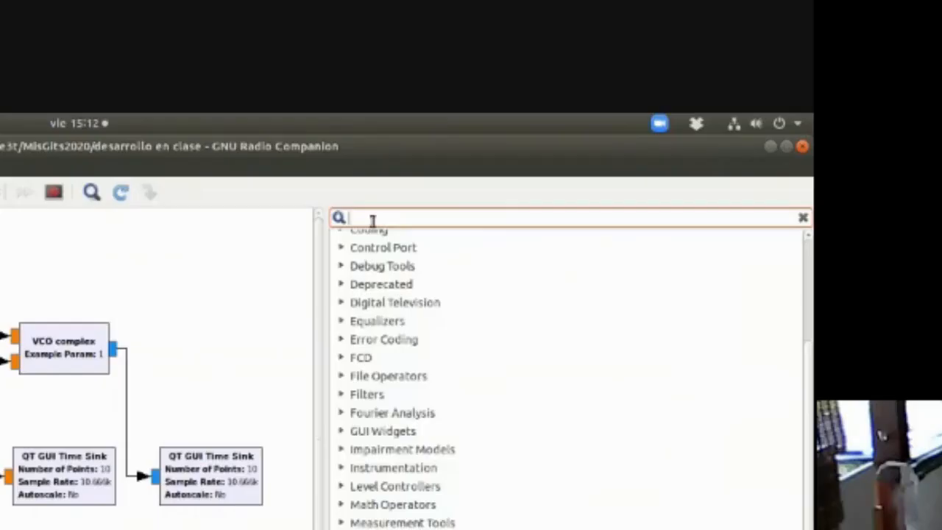
pyautogui.write('qt')
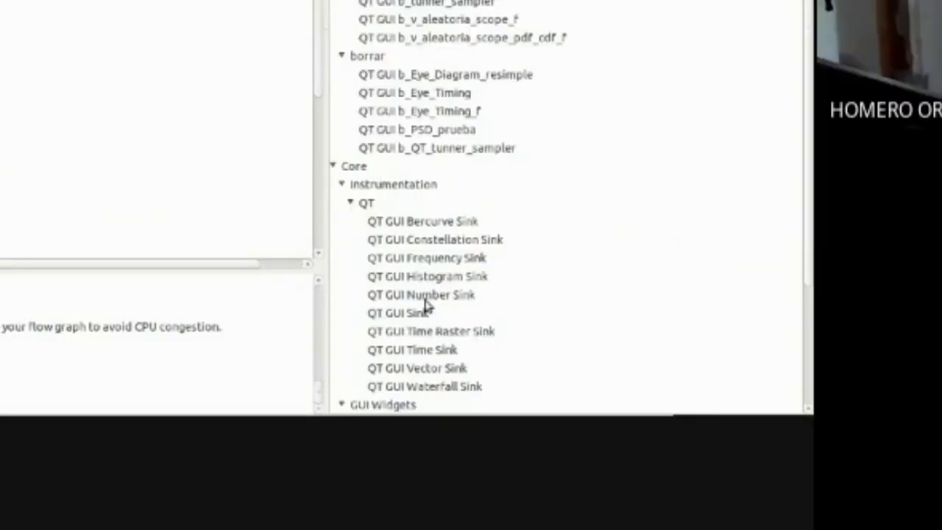
pyautogui.click(460, 243)
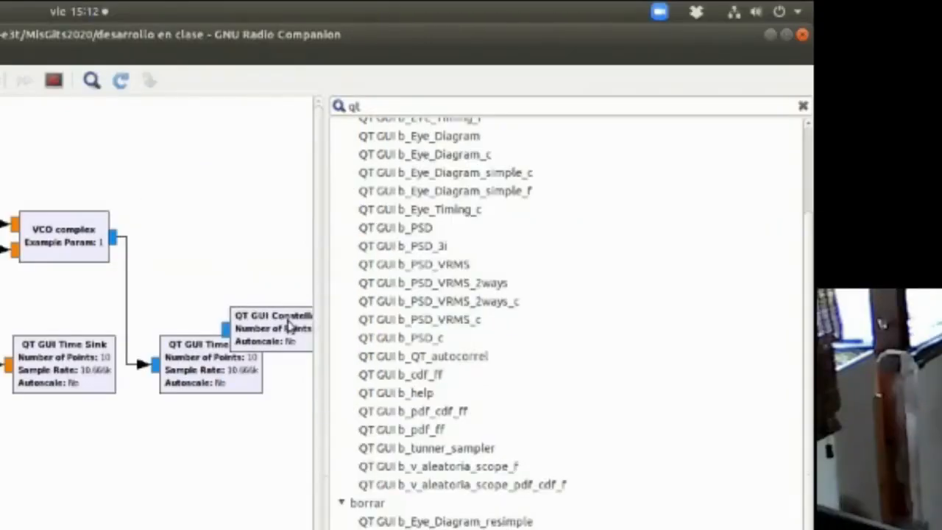
pyautogui.moveTo(289, 325); pyautogui.dragTo(234, 267)
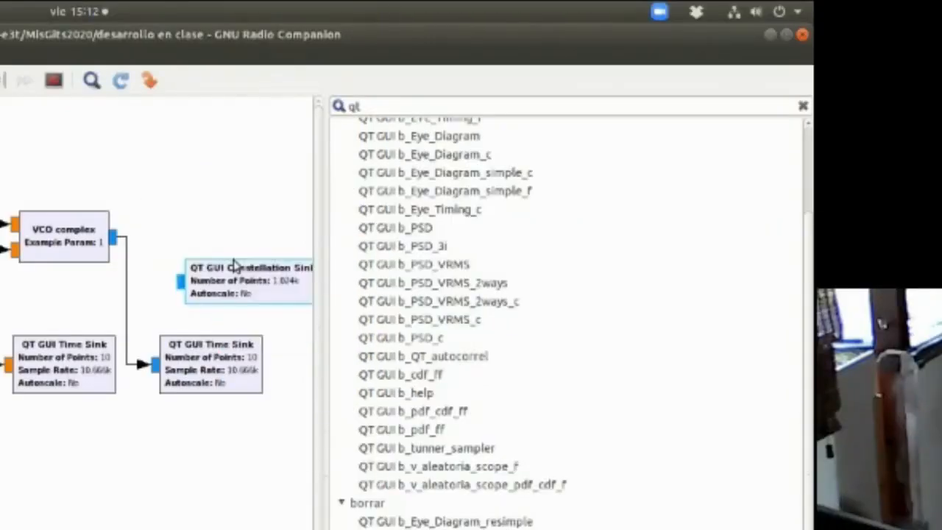
# - Connect the VCO complex output to the Constellation Sink, place the sink above the time sink and widen the canvas area
pyautogui.click(179, 282)
pyautogui.click(114, 238)
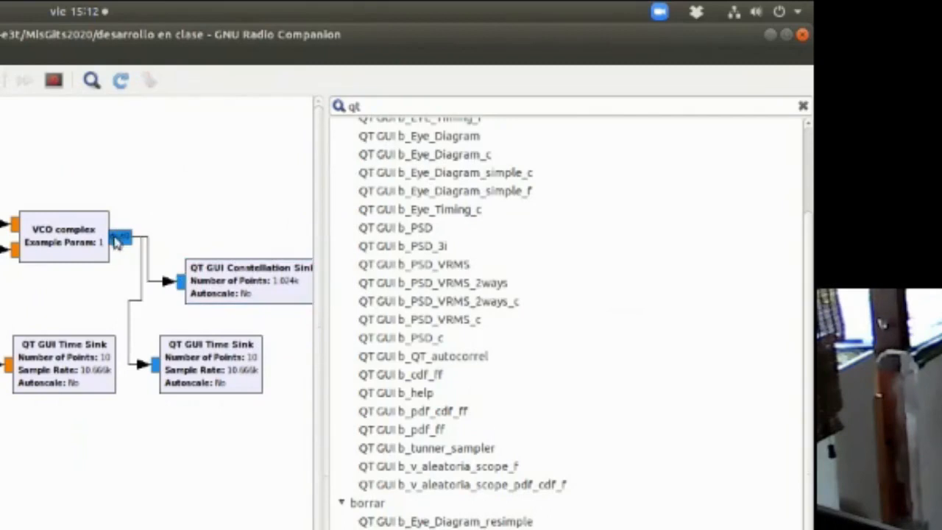
pyautogui.moveTo(197, 286); pyautogui.dragTo(184, 322)
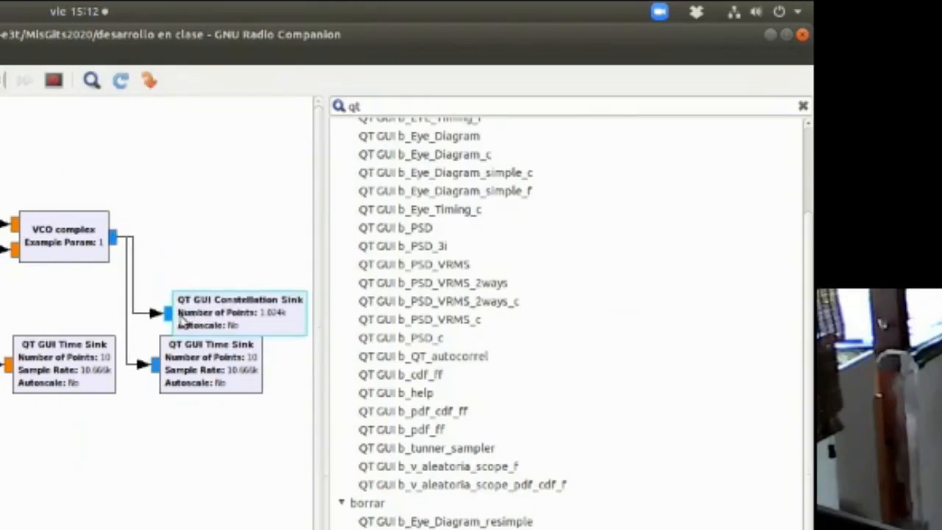
pyautogui.moveTo(324, 474); pyautogui.dragTo(475, 474)
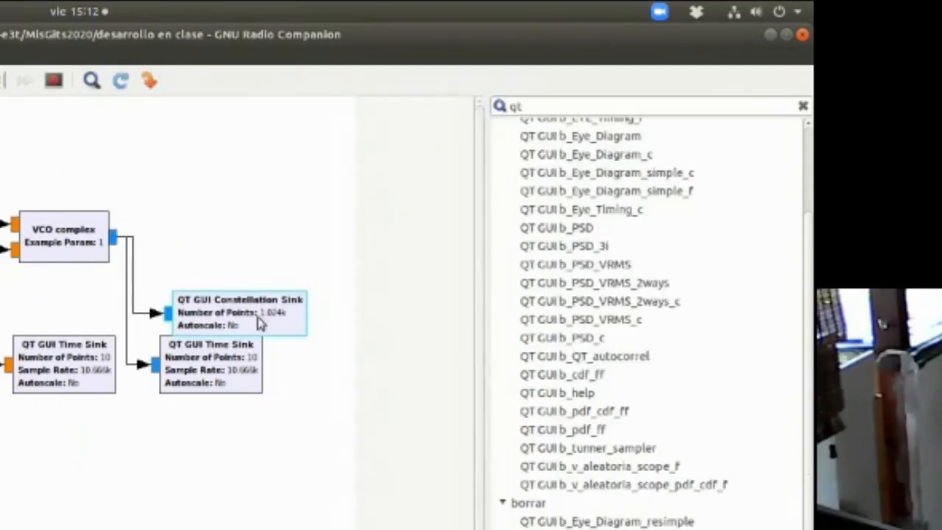
pyautogui.moveTo(260, 321); pyautogui.dragTo(254, 315)
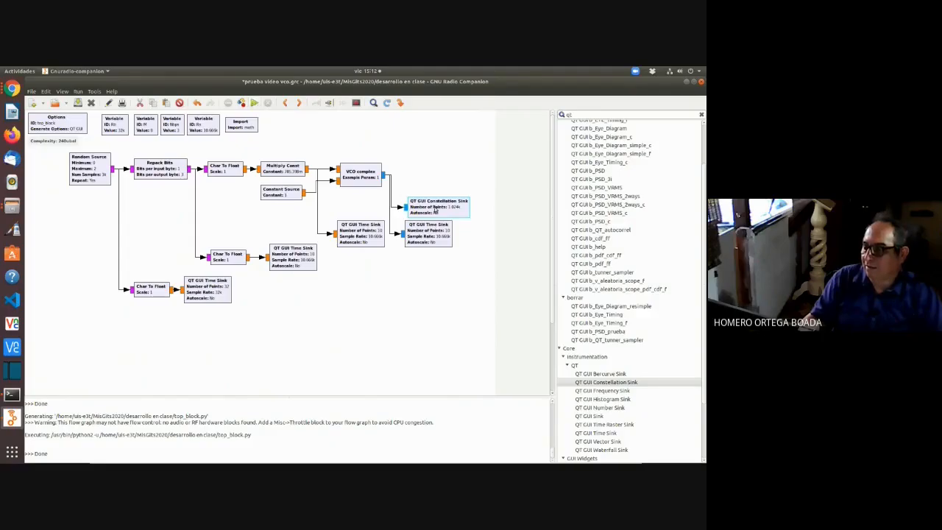
# - Run the flow graph, narrow the output window and examine the constellation plot together with the time plots
pyautogui.click(255, 103)
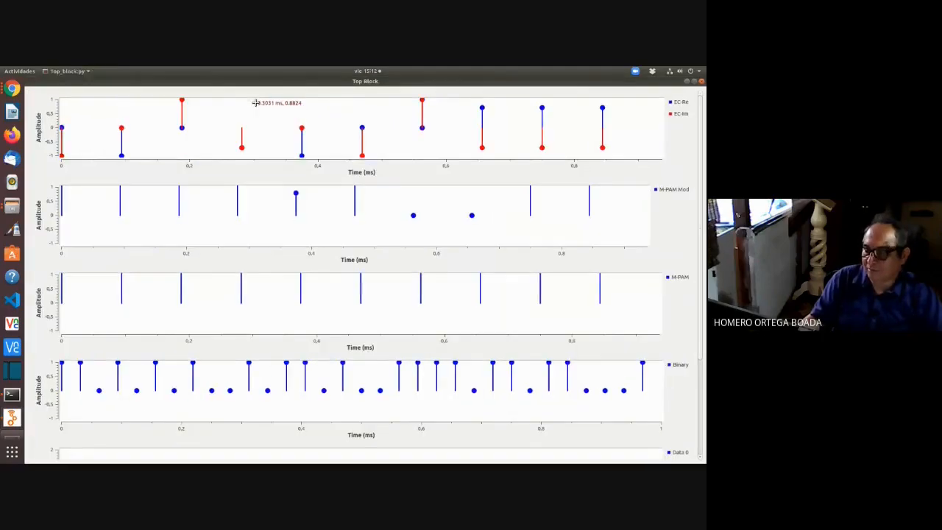
pyautogui.scroll(-3, 412, 432)
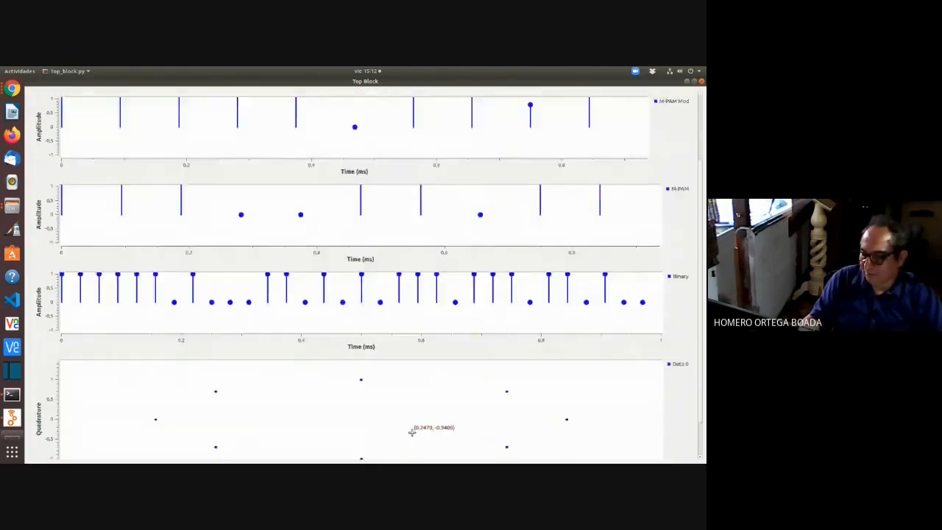
pyautogui.scroll(-2, 412, 432)
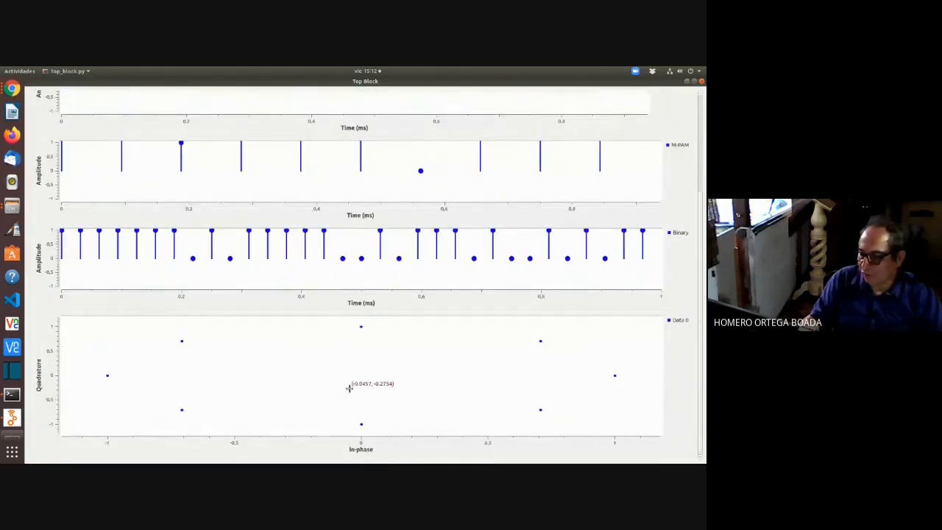
pyautogui.moveTo(260, 327); pyautogui.dragTo(227, 329)
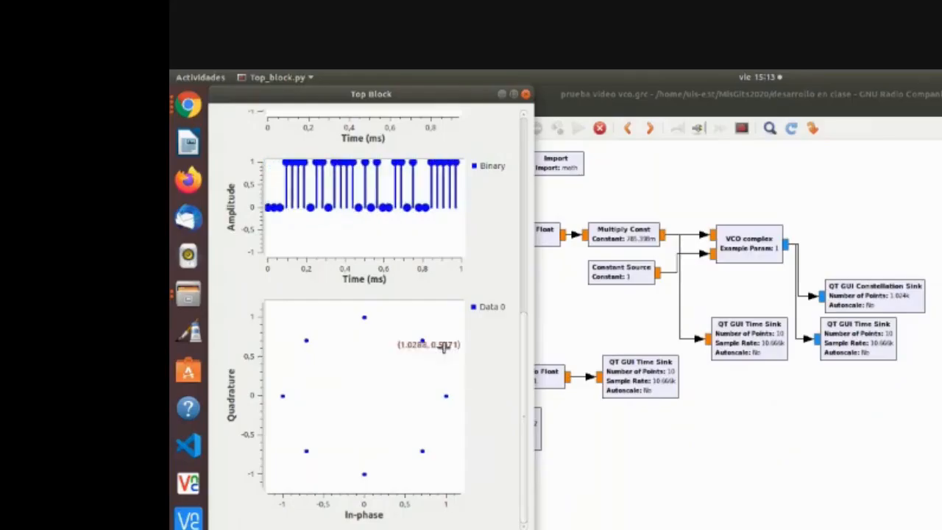
pyautogui.scroll(9, 167, 220)
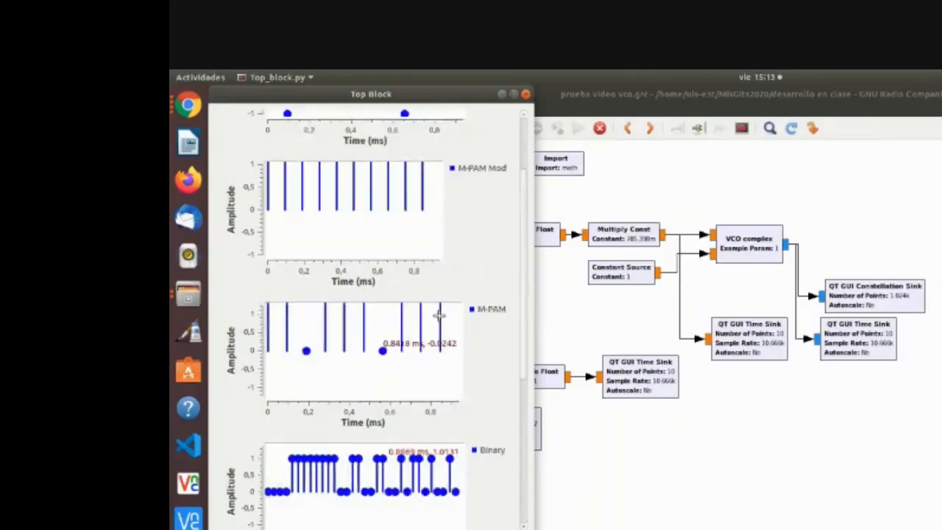
pyautogui.scroll(2, 438, 315)
pyautogui.scroll(-6, 437, 316)
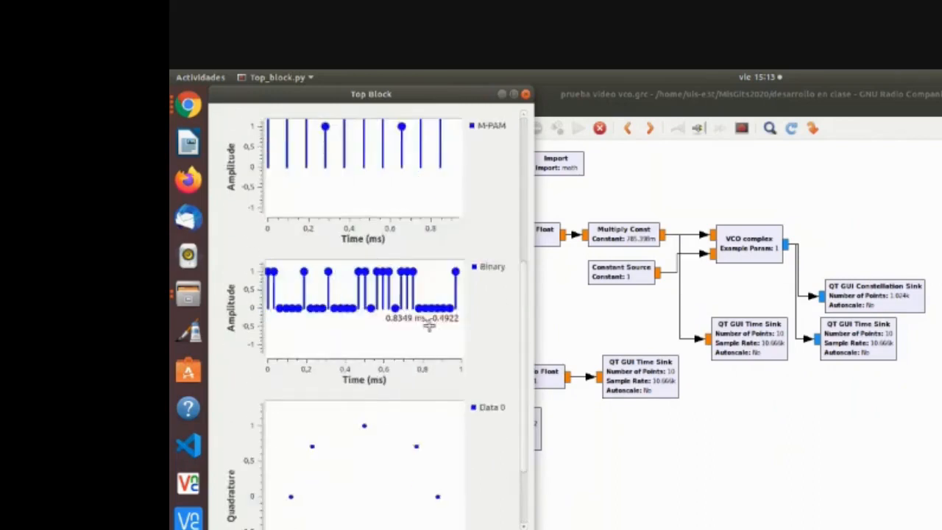
pyautogui.scroll(-3, 429, 326)
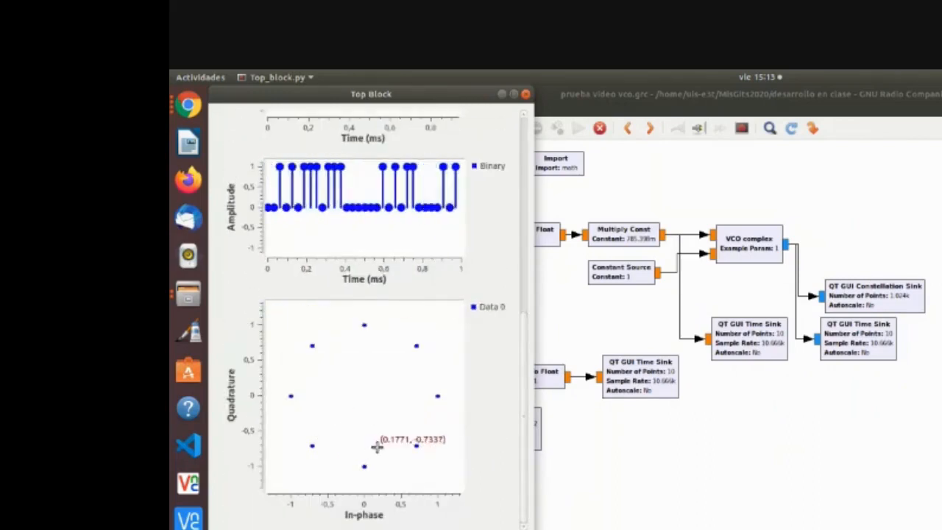
pyautogui.moveTo(525, 381); pyautogui.dragTo(520, 128)
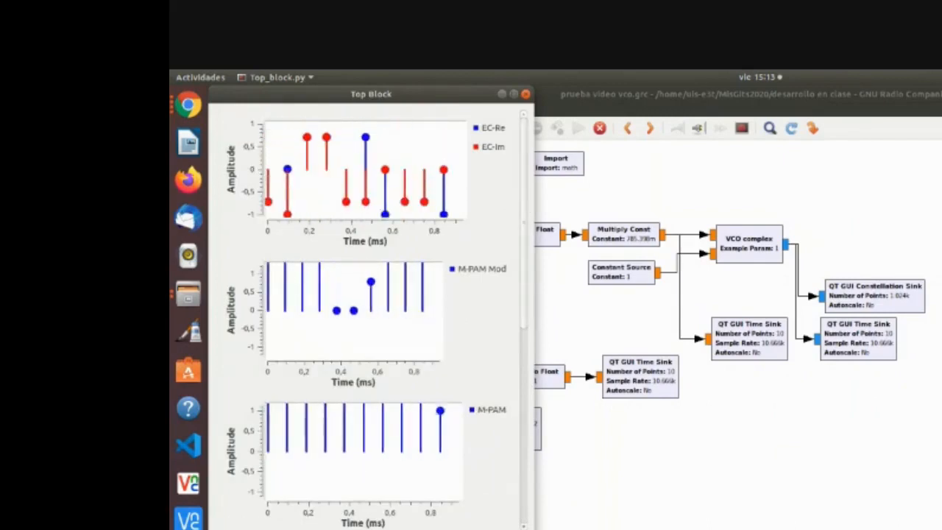
# - Switch to the Google Drive PDF notes in Chrome and find the page with the 8PSK truth table
pyautogui.click(187, 105)
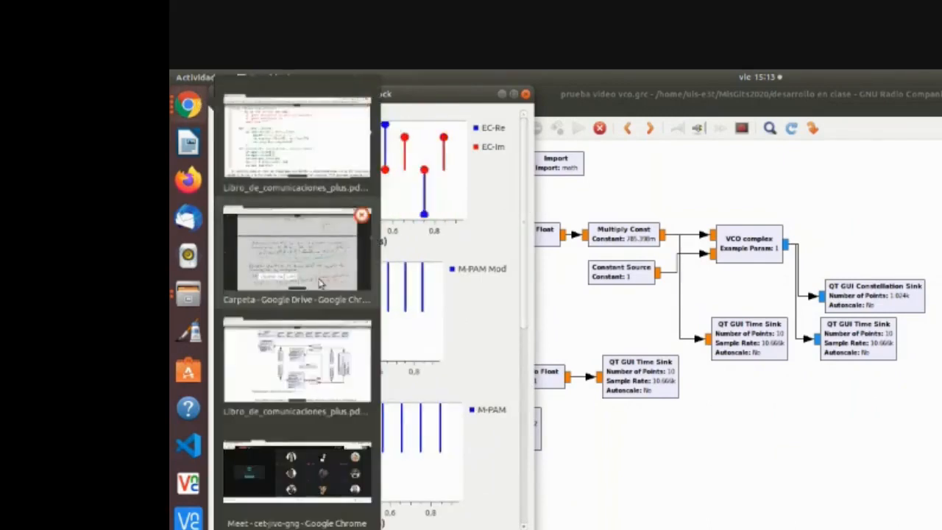
pyautogui.click(295, 126)
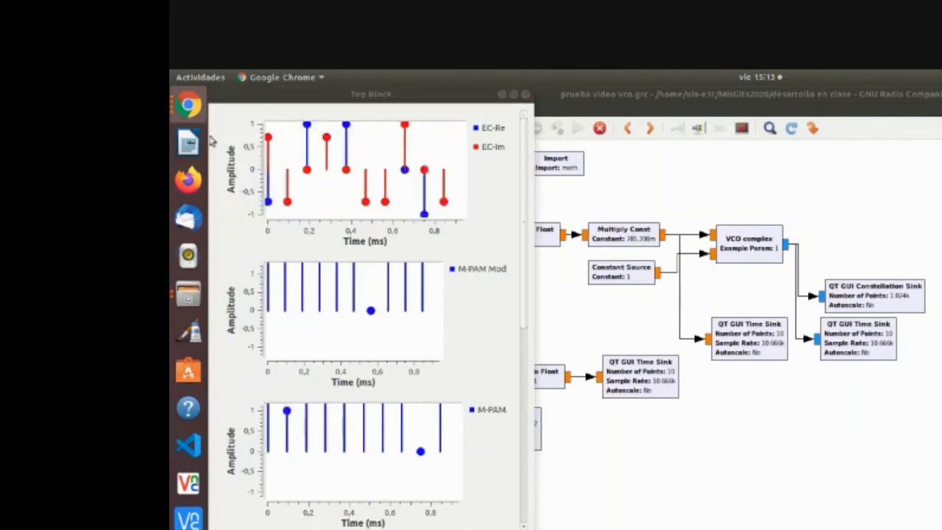
pyautogui.click(193, 107)
pyautogui.click(319, 284)
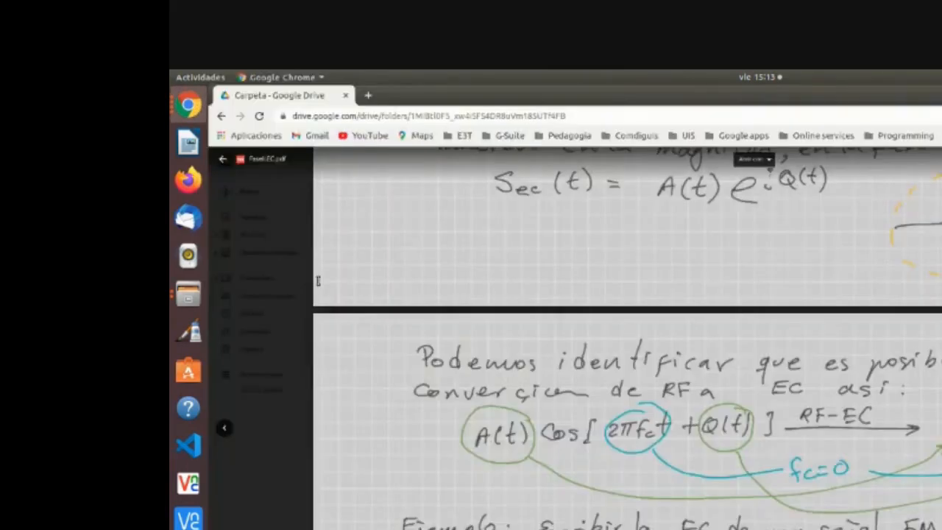
pyautogui.scroll(10, 794, 421)
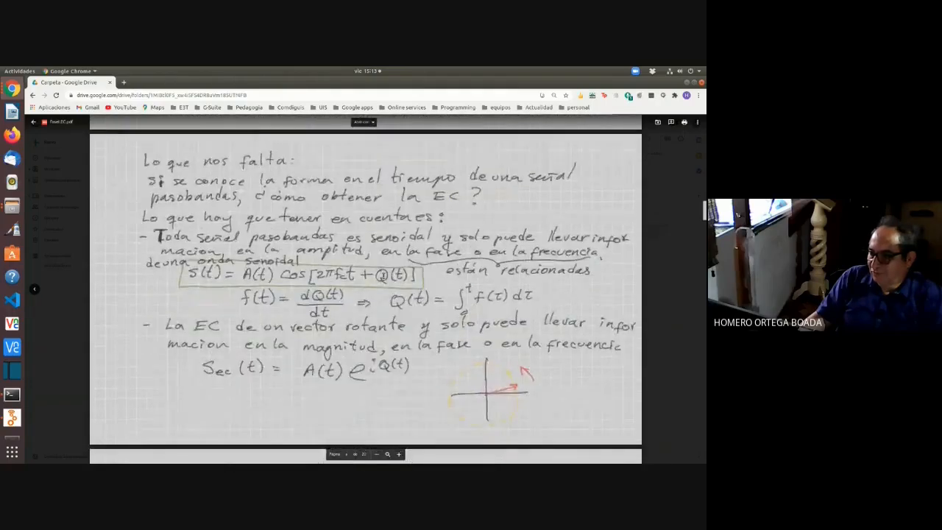
pyautogui.scroll(-9, 736, 416)
pyautogui.scroll(-15, 349, 265)
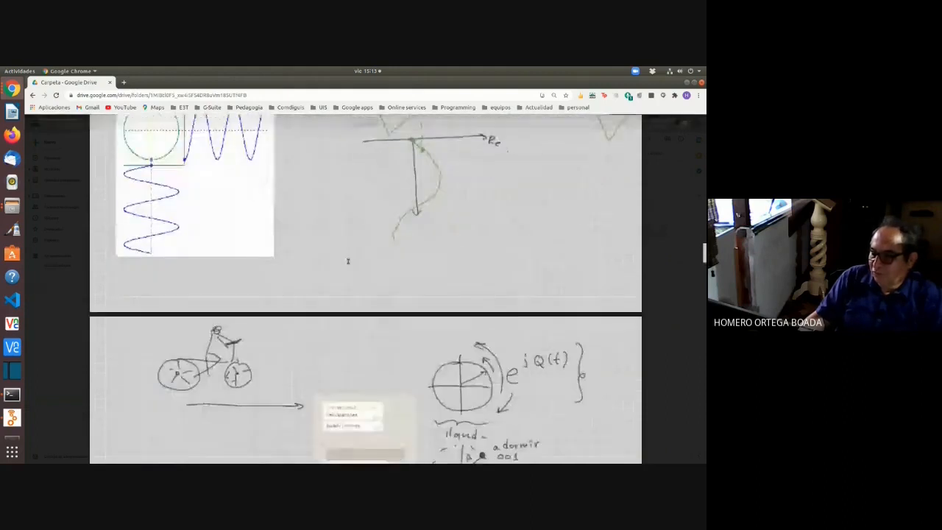
pyautogui.scroll(-20, 350, 265)
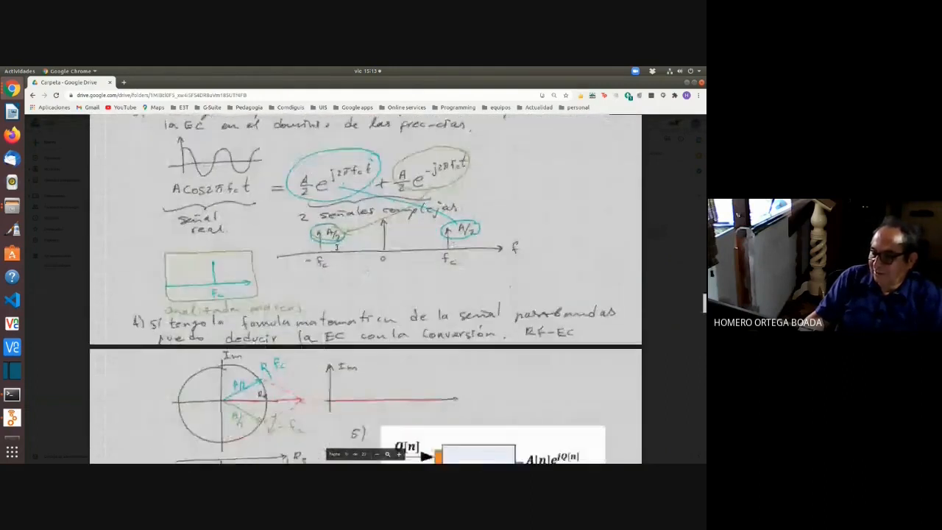
pyautogui.scroll(-20, 330, 243)
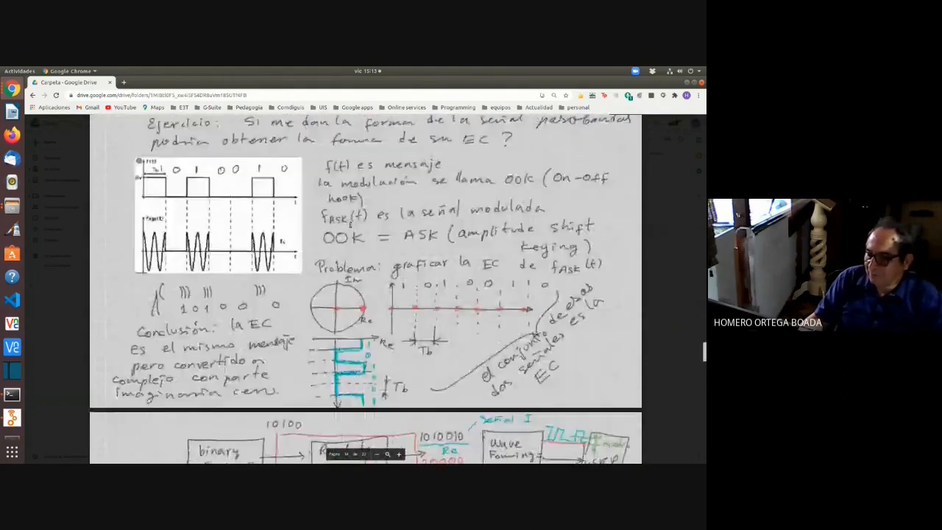
pyautogui.scroll(-20, 342, 231)
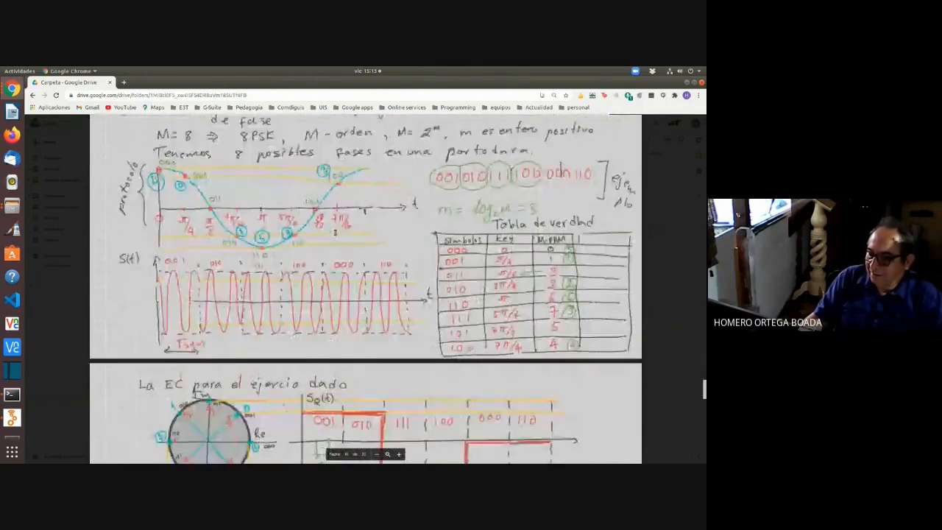
# - Examine the notes' complex envelope diagram for the 8PSK exercise, with its phase circle and I and Q waveforms
pyautogui.scroll(-2, 333, 230)
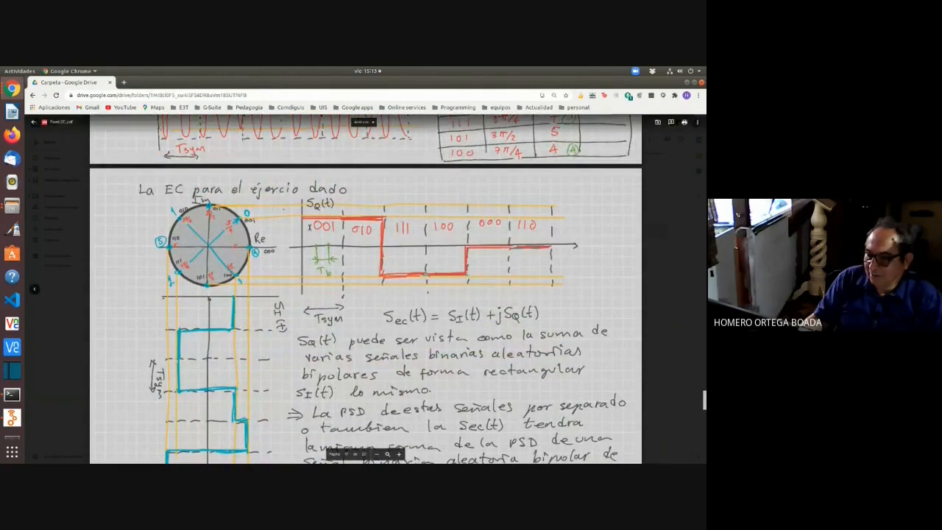
pyautogui.scroll(2, 309, 226)
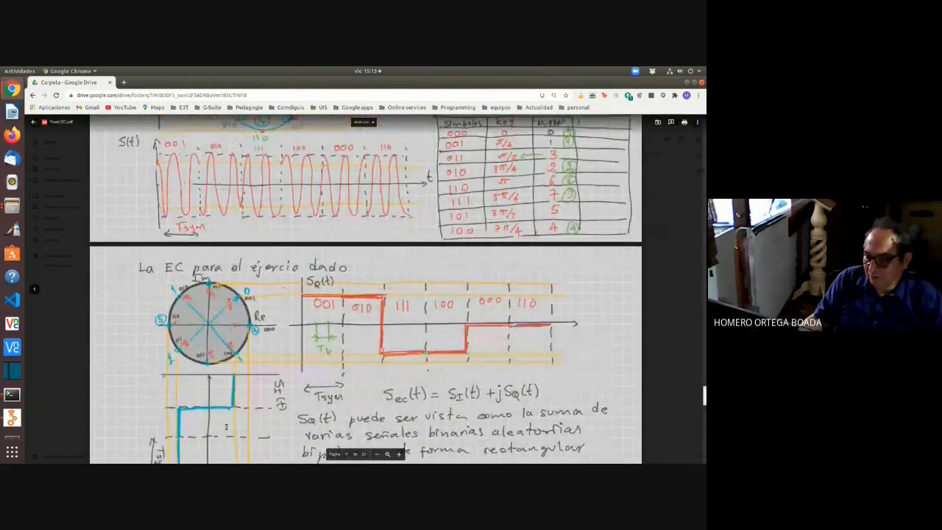
pyautogui.scroll(-7, 203, 396)
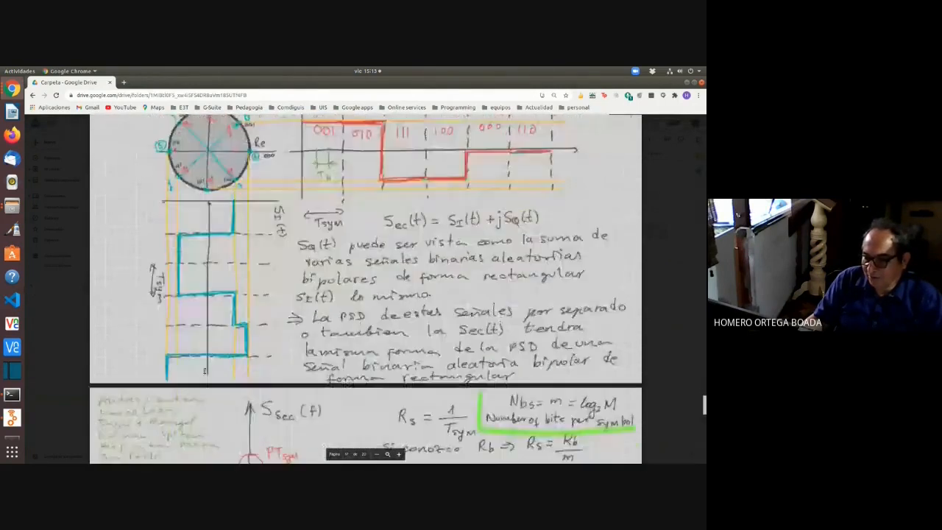
pyautogui.scroll(6, 193, 357)
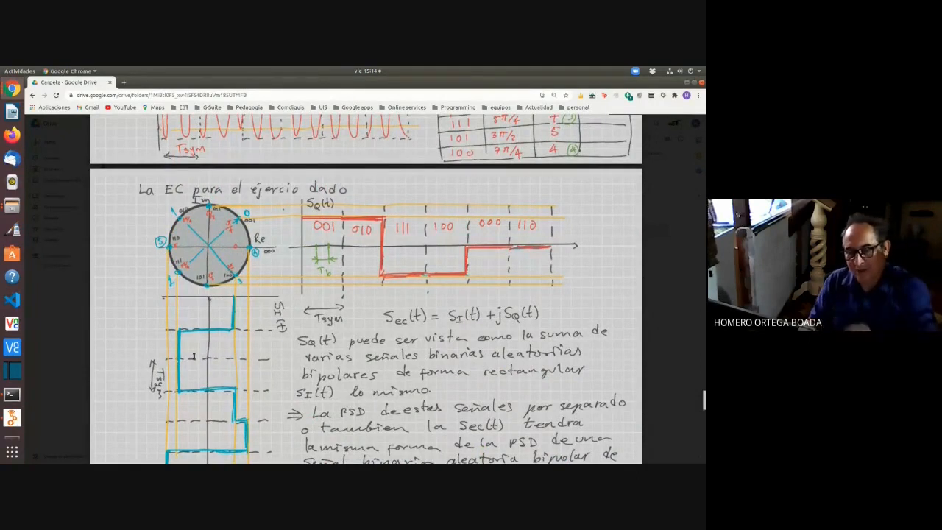
# - Return to GNU Radio Companion and disable the two lower Char To Float branches with their time sinks and the time sink fed by Multiply Const
pyautogui.click(11, 418)
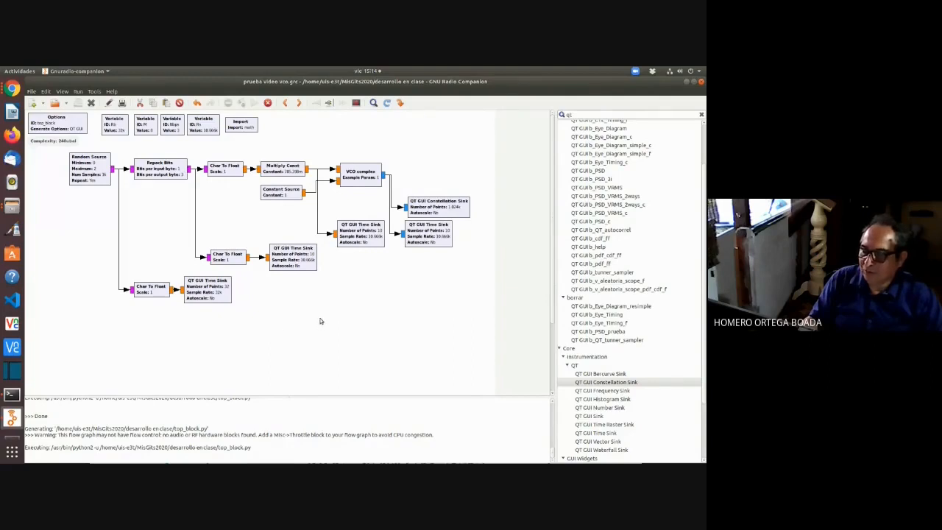
pyautogui.moveTo(258, 300); pyautogui.dragTo(112, 238)
pyautogui.press('d')
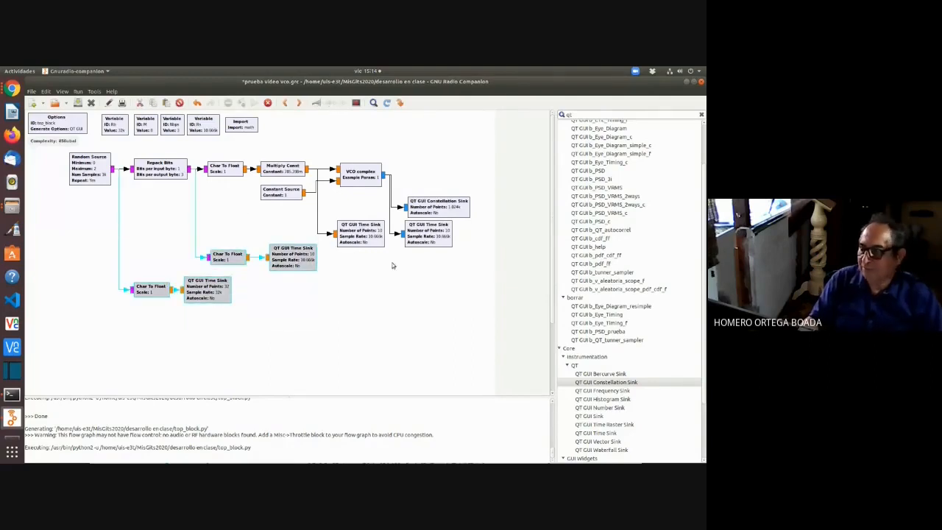
pyautogui.click(362, 246)
pyautogui.press('d')
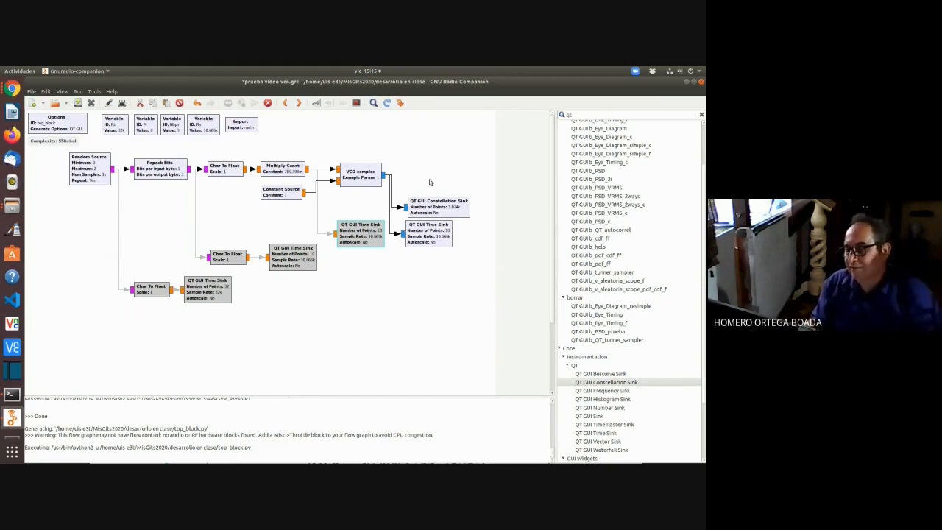
# - Search the block library for fir, add an Interpolating FIR Filter beside VCO complex, and connect the VCO output to its input
pyautogui.click(602, 114)
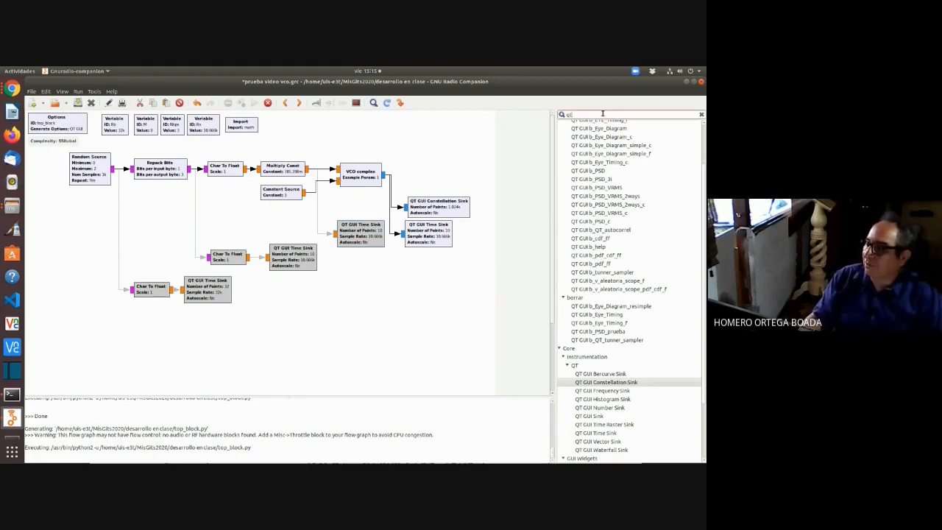
pyautogui.press('BackSpace')
pyautogui.press('BackSpace')
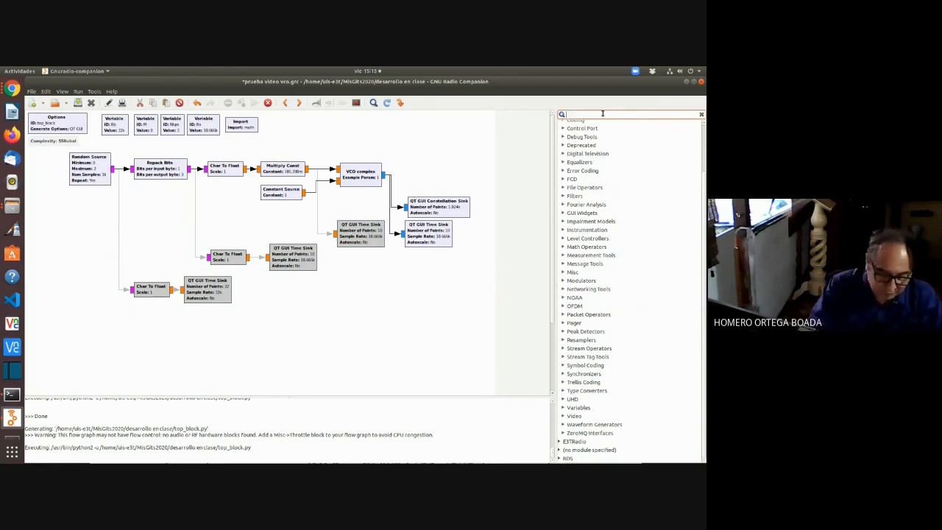
pyautogui.write('fir')
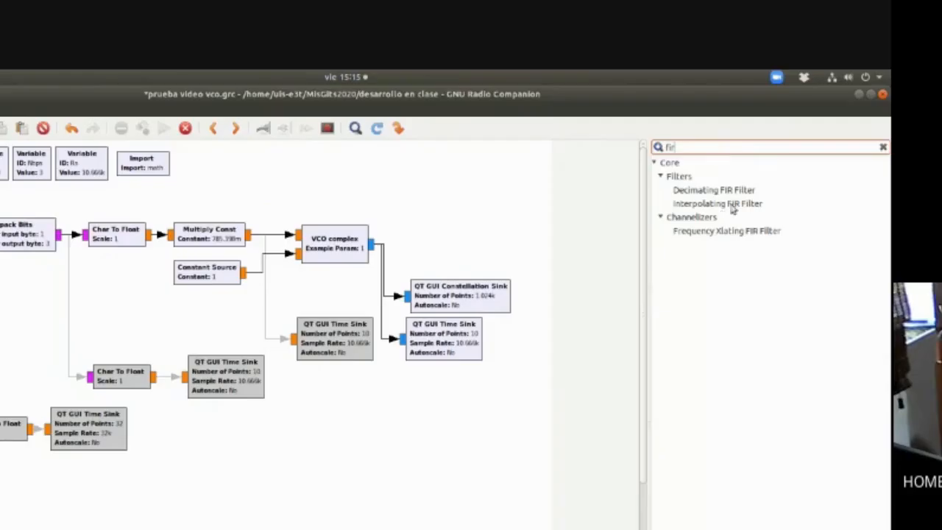
pyautogui.moveTo(732, 210); pyautogui.dragTo(430, 232)
pyautogui.click(477, 252)
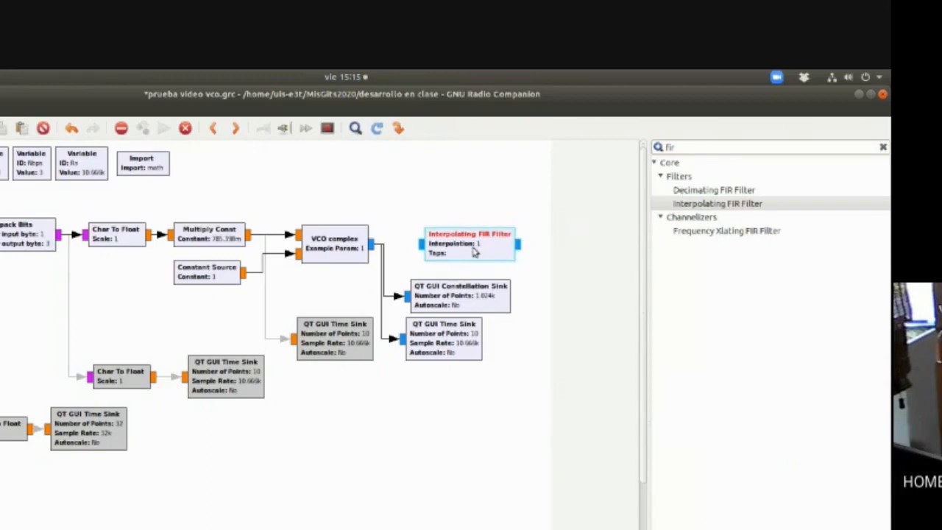
pyautogui.moveTo(477, 253); pyautogui.dragTo(373, 247)
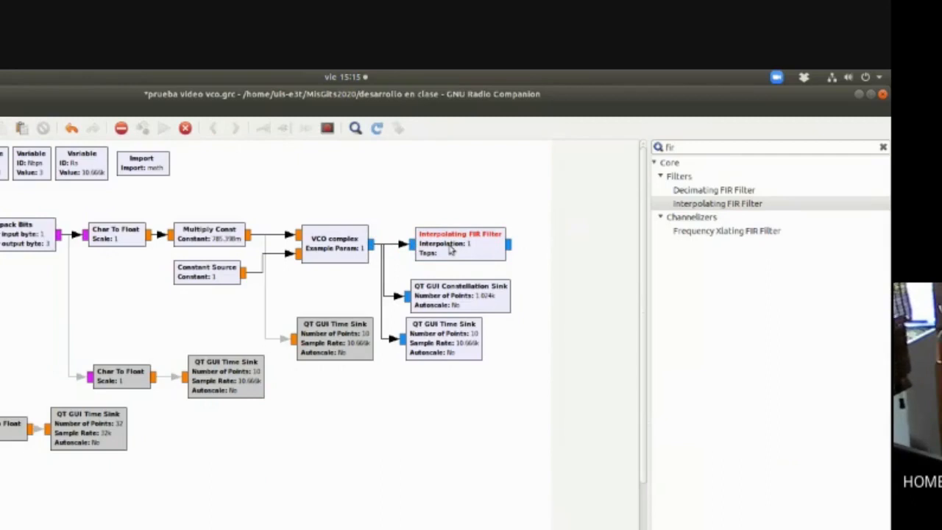
pyautogui.moveTo(450, 249); pyautogui.dragTo(441, 249)
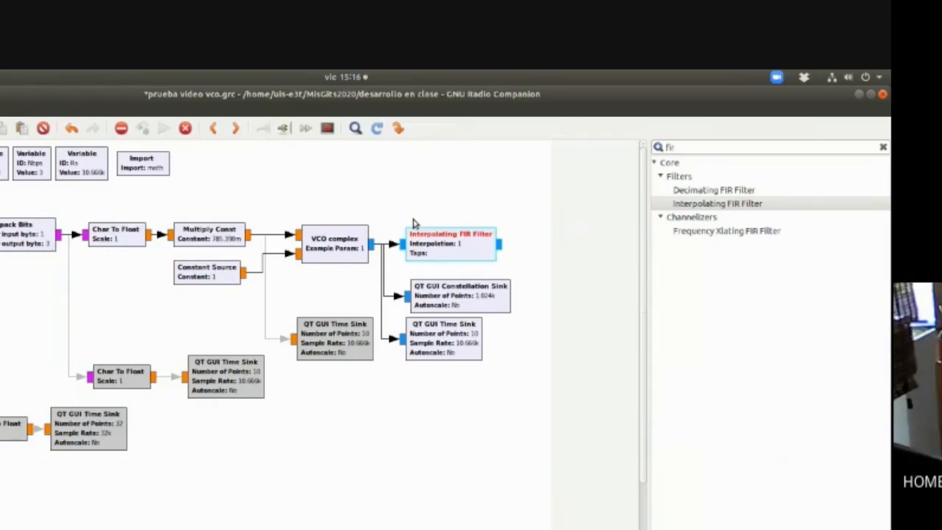
pyautogui.doubleClick(441, 251)
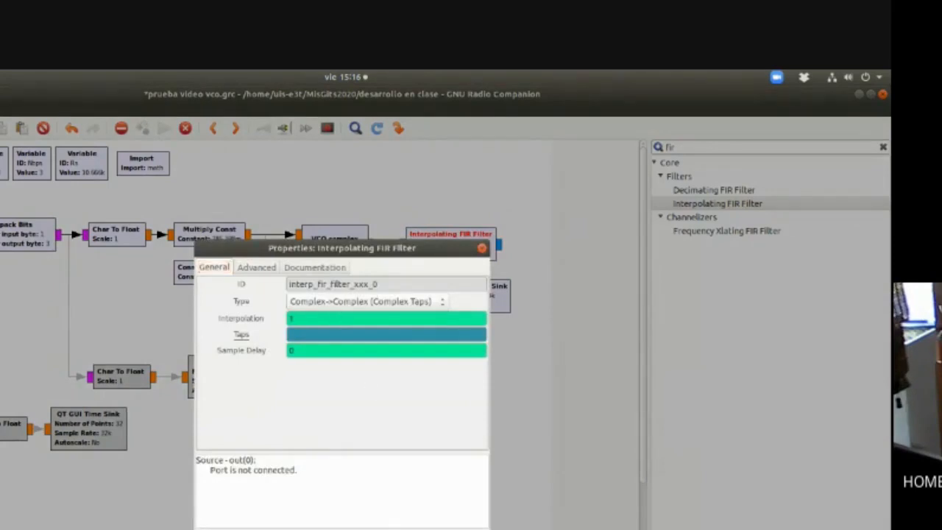
pyautogui.press('Escape')
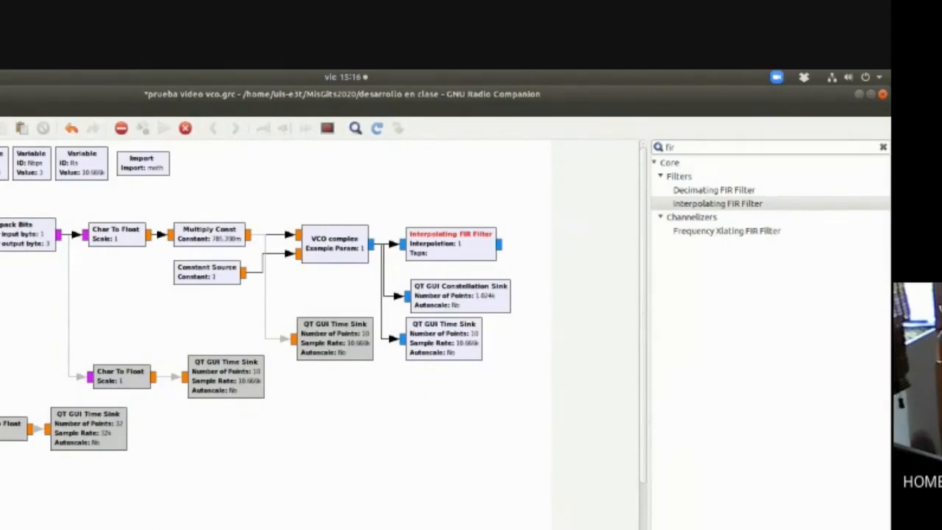
# - Switch to the PDF notes in Chrome and examine the 8PSK block diagram with the wave-forming FIR interpolation filter
pyautogui.hotkey('alt', 'Tab')
pyautogui.scroll(3, 497, 349)
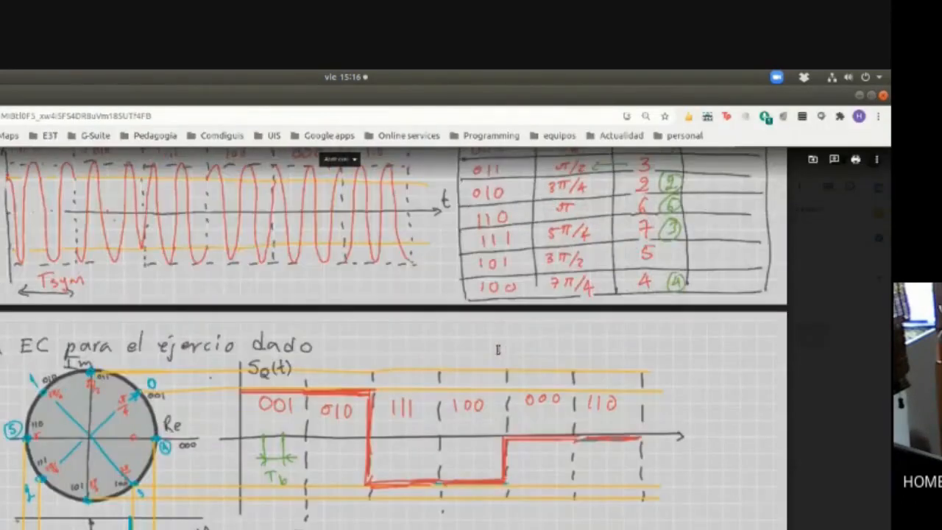
pyautogui.scroll(15, 498, 349)
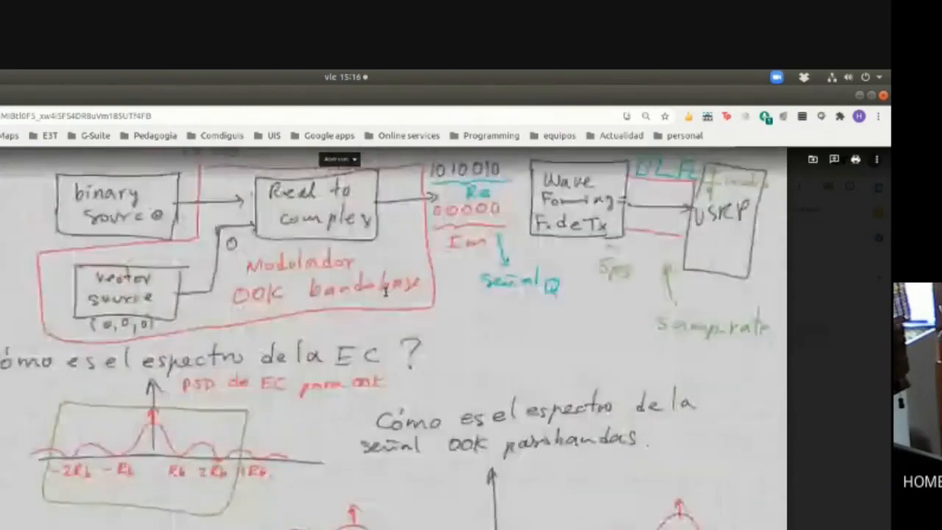
pyautogui.scroll(-15, 385, 290)
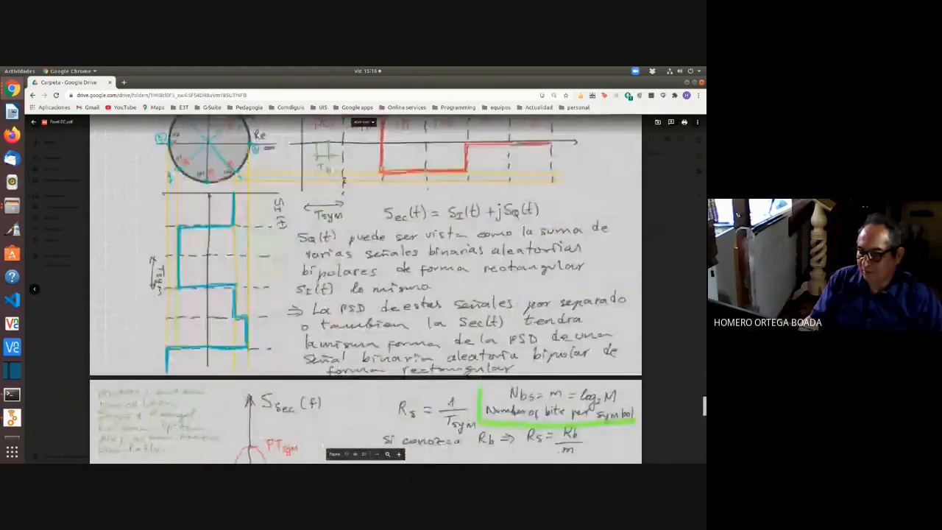
pyautogui.scroll(-10, 343, 180)
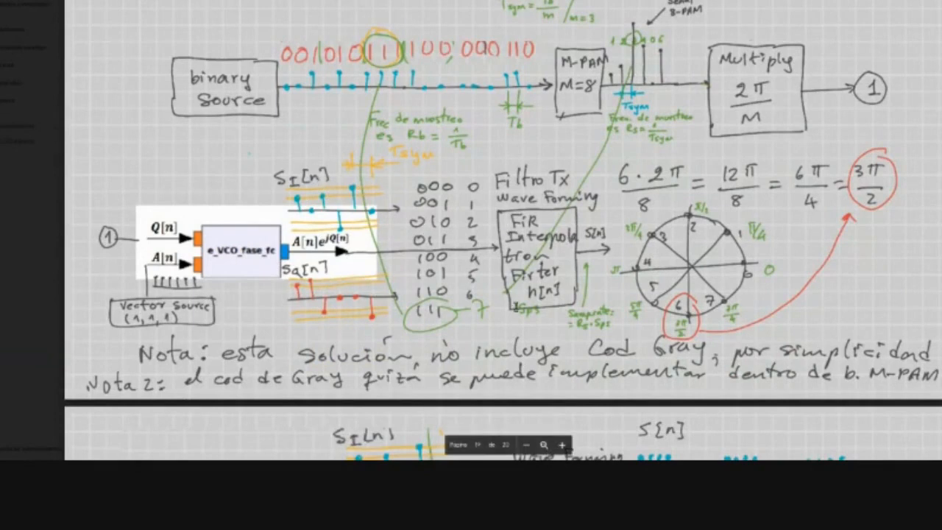
pyautogui.scroll(-3, 454, 207)
pyautogui.scroll(-4, 455, 209)
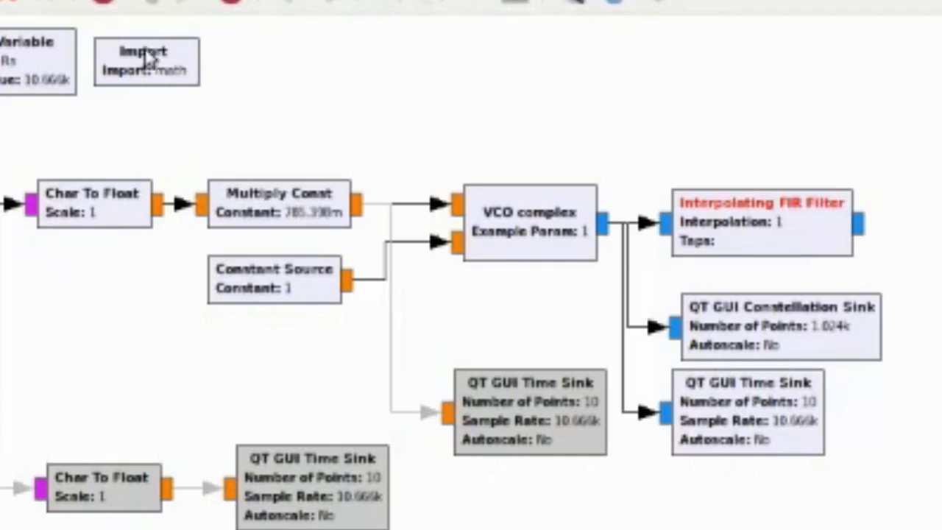
# - In GNU Radio Companion, duplicate the Rs variable, place the copy beside the Import block, and set its ID to h
pyautogui.click(27, 62)
pyautogui.hotkey('ctrl', 'v')
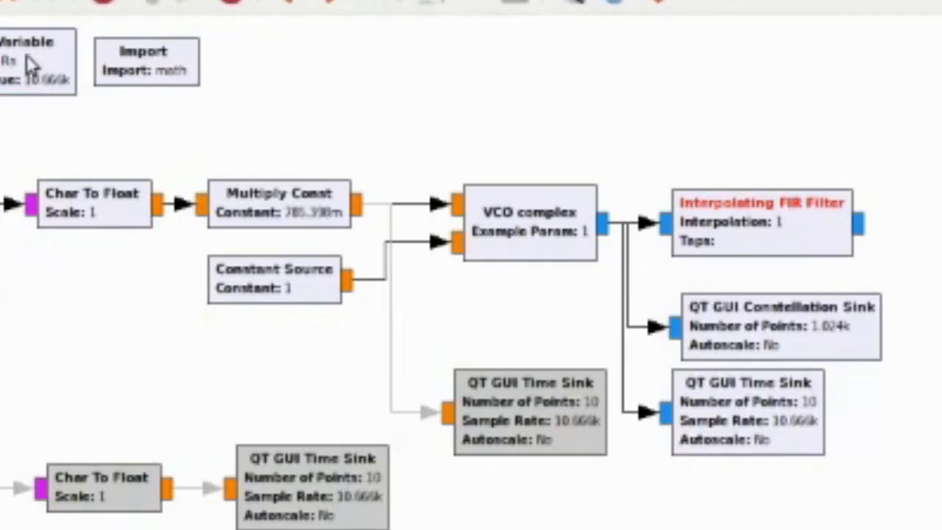
pyautogui.moveTo(2, 242); pyautogui.dragTo(270, 71)
pyautogui.doubleClick(273, 80)
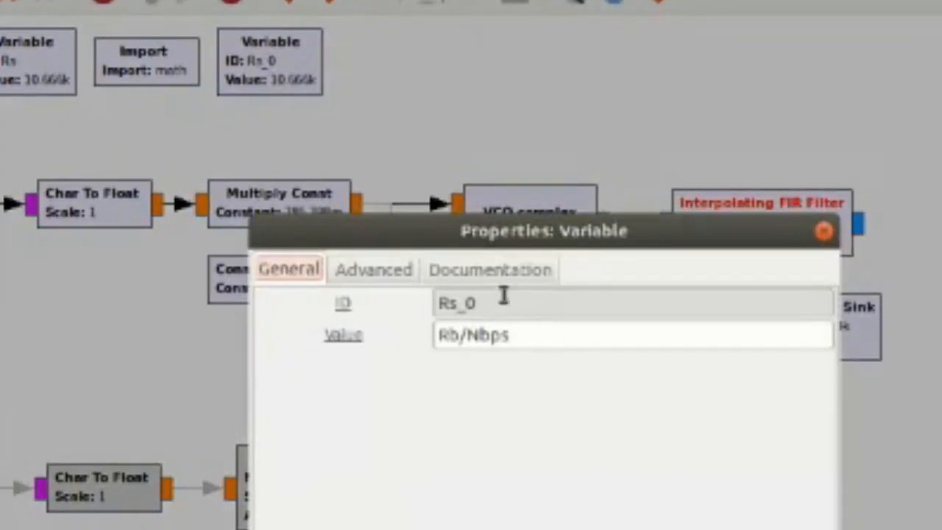
pyautogui.moveTo(502, 298); pyautogui.dragTo(332, 294)
pyautogui.write('h')
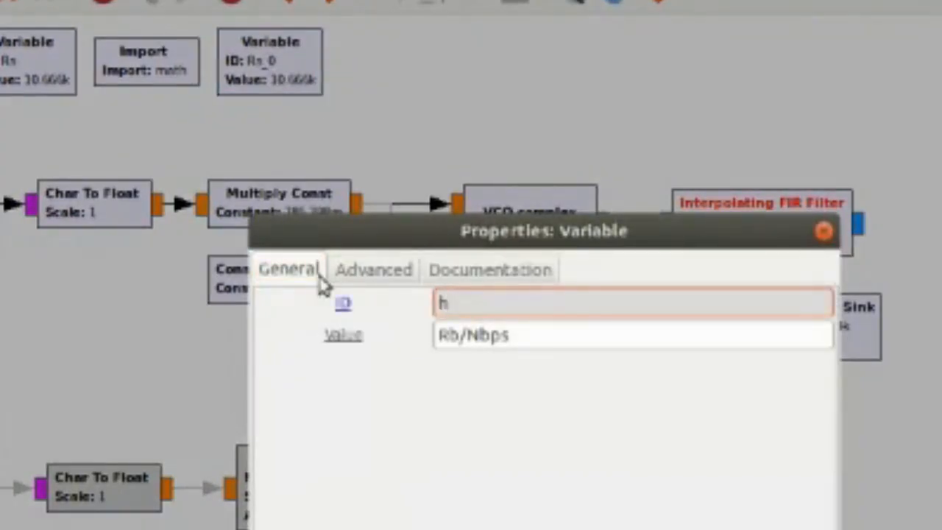
# - Replace the value of variable h with a tuple of eight ones, (1,1,1,1,1,1,1,1)
pyautogui.click(531, 335)
pyautogui.moveTo(532, 335); pyautogui.dragTo(399, 324)
pyautogui.write('()')
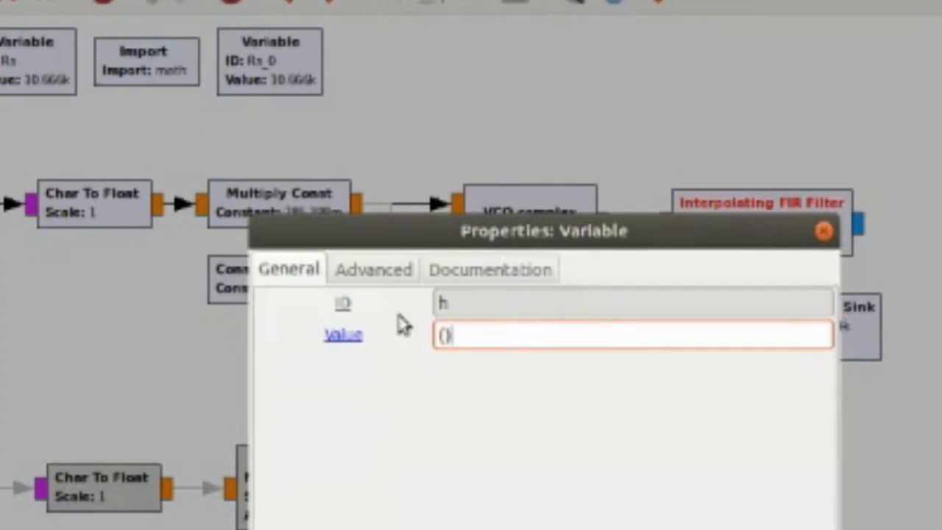
pyautogui.press('Left')
pyautogui.write('1,1,1')
pyautogui.write(',1,1,1,1,')
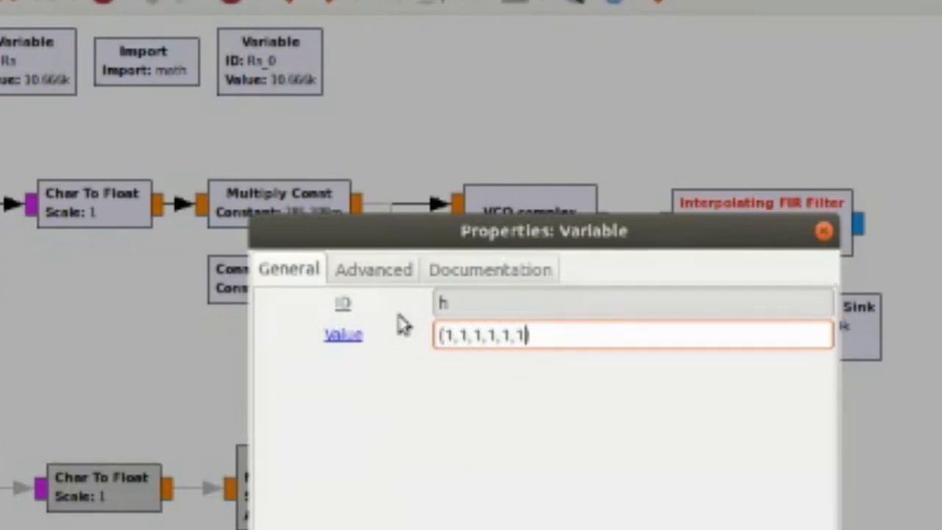
pyautogui.write('1')
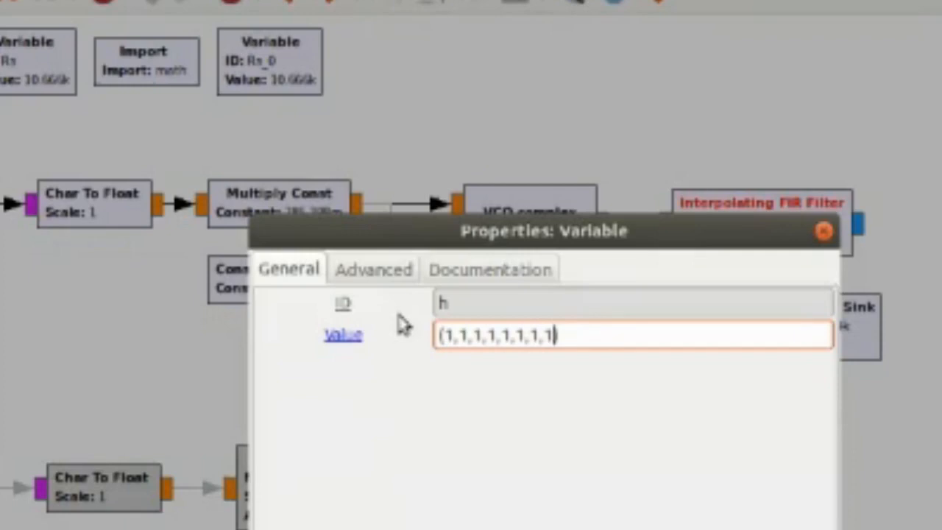
# - Space the eight ones of h into two groups of four, add a decimal point to each, and apply the variable's properties
pyautogui.press('Left')
pyautogui.press('Left')
pyautogui.press('Left')
pyautogui.press('Left')
pyautogui.press('Left')
pyautogui.press('Left')
pyautogui.press('Left')
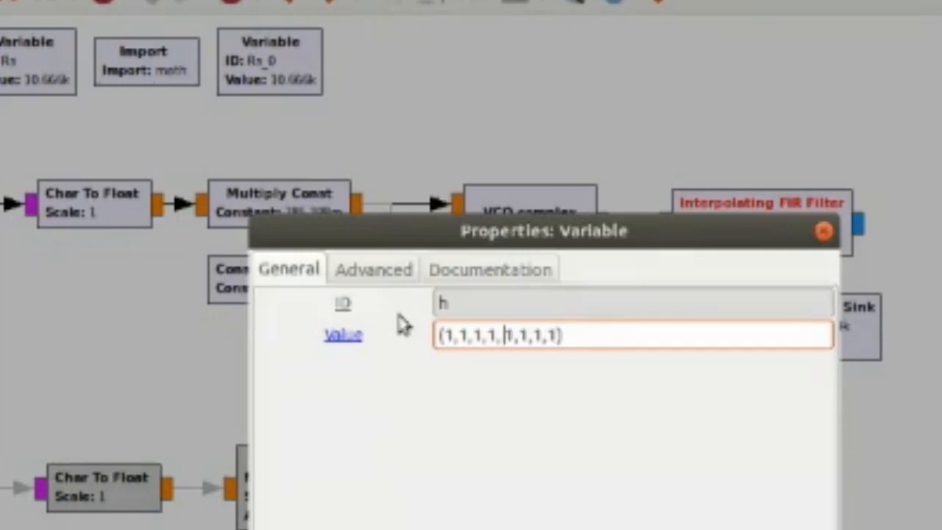
pyautogui.press('Left')
pyautogui.press('Left')
pyautogui.press('Left')
pyautogui.press('Left')
pyautogui.press('Left')
pyautogui.press('Left')
pyautogui.press('Left')
pyautogui.press('Left')
pyautogui.write('.')
pyautogui.press('Right')
pyautogui.press('Right')
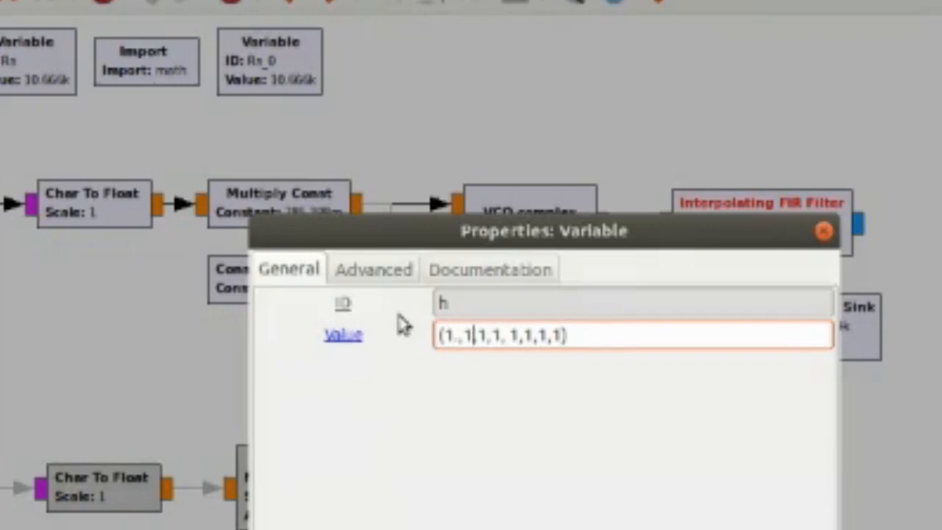
pyautogui.write('.')
pyautogui.press('Right')
pyautogui.press('Right')
pyautogui.write('.')
pyautogui.press('Right')
pyautogui.press('Right')
pyautogui.write('.')
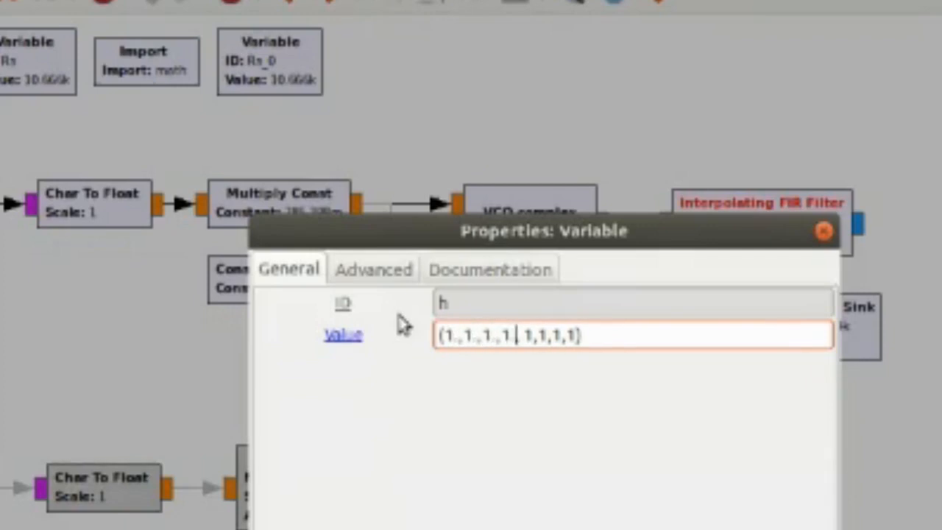
pyautogui.press('Right')
pyautogui.press('Right')
pyautogui.press('Right')
pyautogui.write('.')
pyautogui.press('Right')
pyautogui.press('Right')
pyautogui.write('.')
pyautogui.press('Right')
pyautogui.press('Right')
pyautogui.write('.')
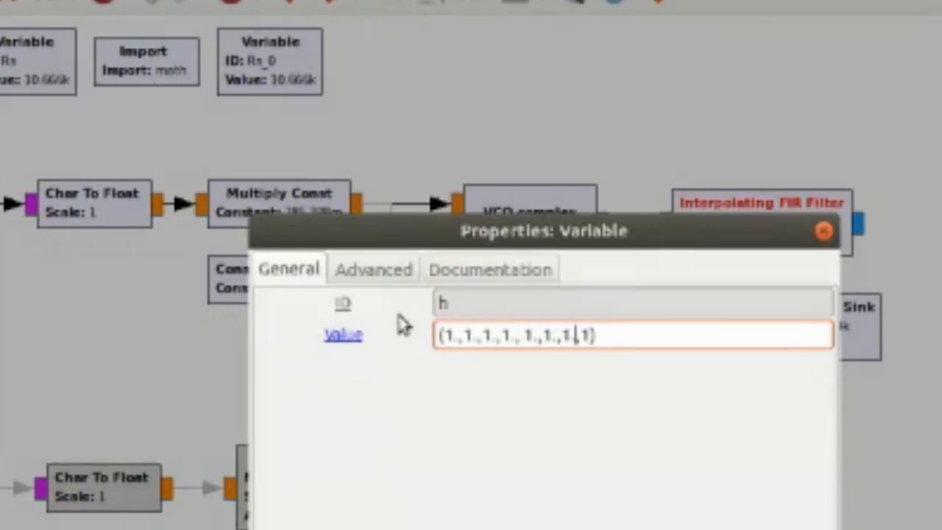
pyautogui.press('Right')
pyautogui.press('Right')
pyautogui.write('.')
pyautogui.press('Return')
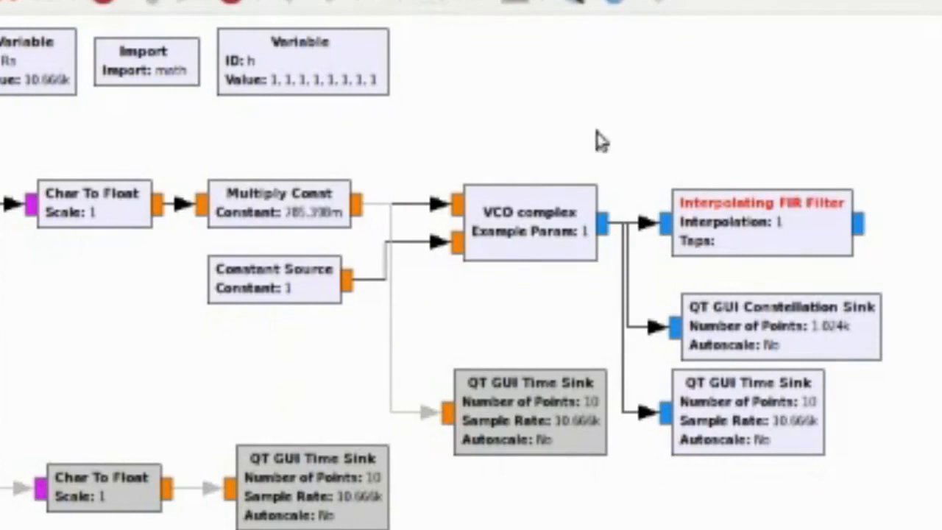
# - Set the Interpolating FIR Filter's taps to h and apply its properties
pyautogui.doubleClick(721, 248)
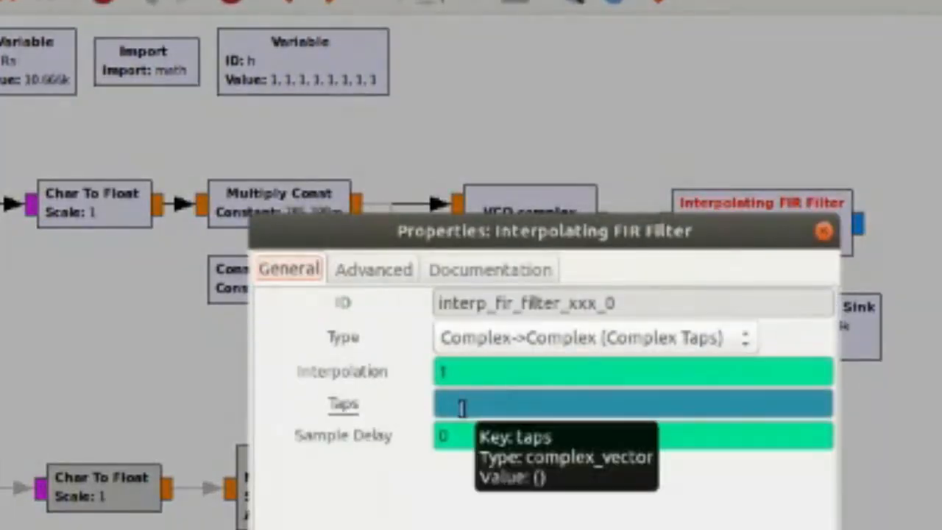
pyautogui.click(462, 407)
pyautogui.write('h')
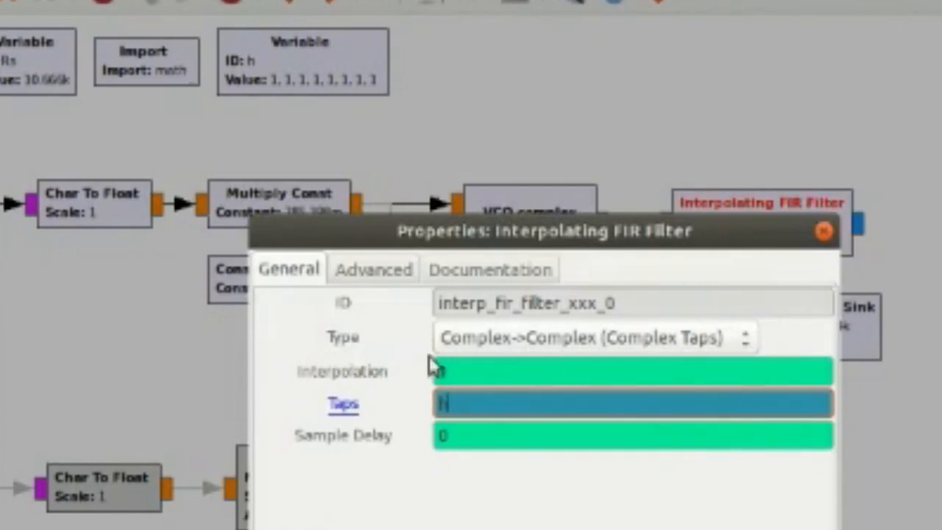
pyautogui.click(505, 370)
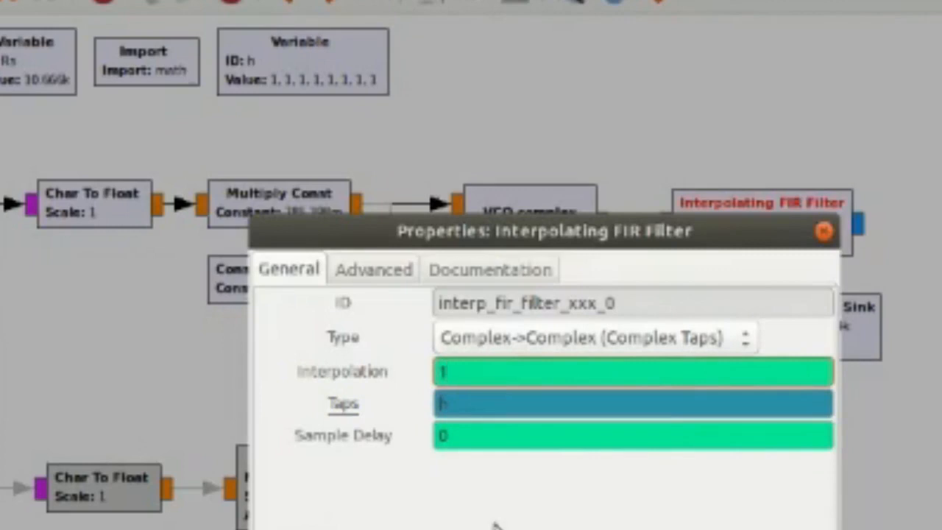
pyautogui.press('Return')
# - Duplicate the Rs variable again and place the copy beside the h variable
pyautogui.click(336, 86)
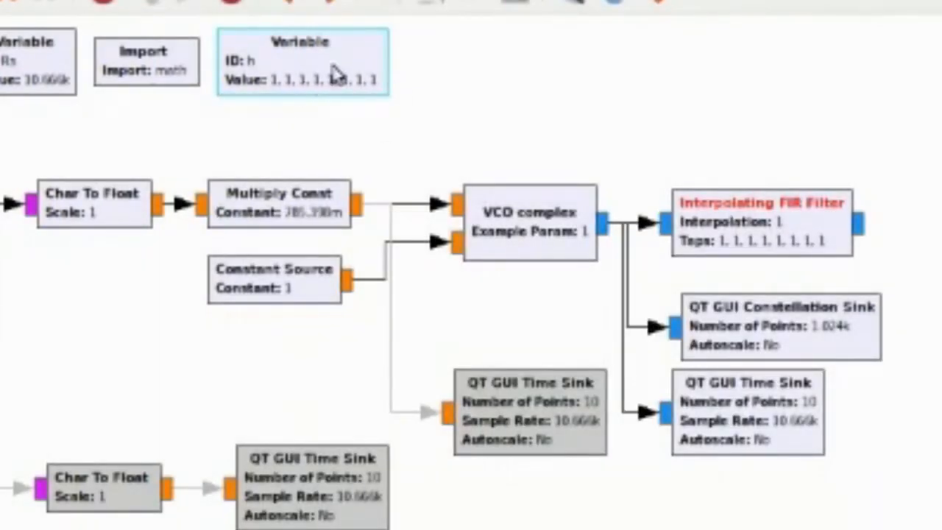
pyautogui.click(7, 81)
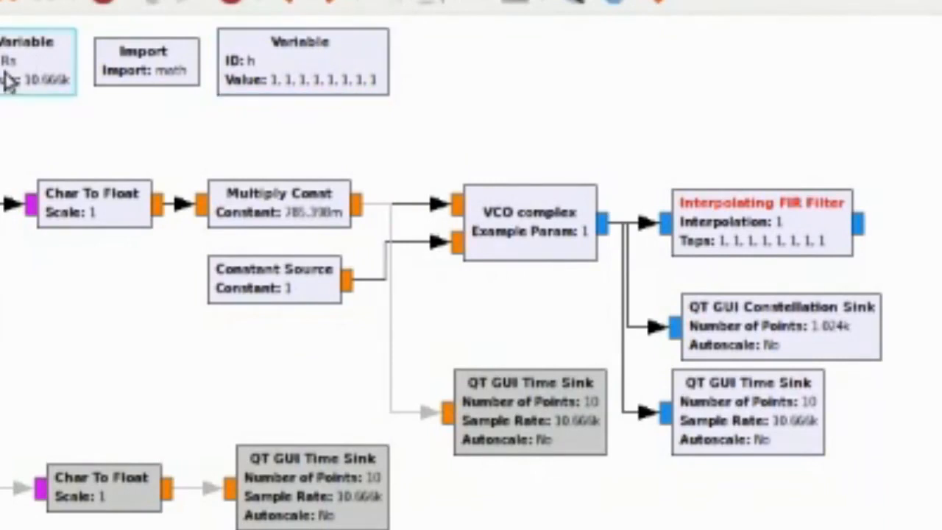
pyautogui.hotkey('ctrl', 'c')
pyautogui.hotkey('ctrl', 'v')
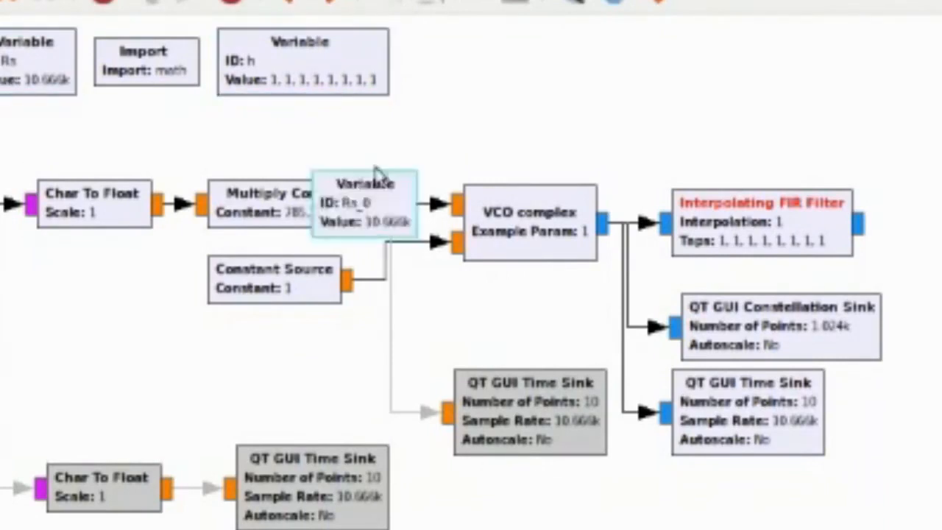
pyautogui.moveTo(376, 169); pyautogui.dragTo(441, 15)
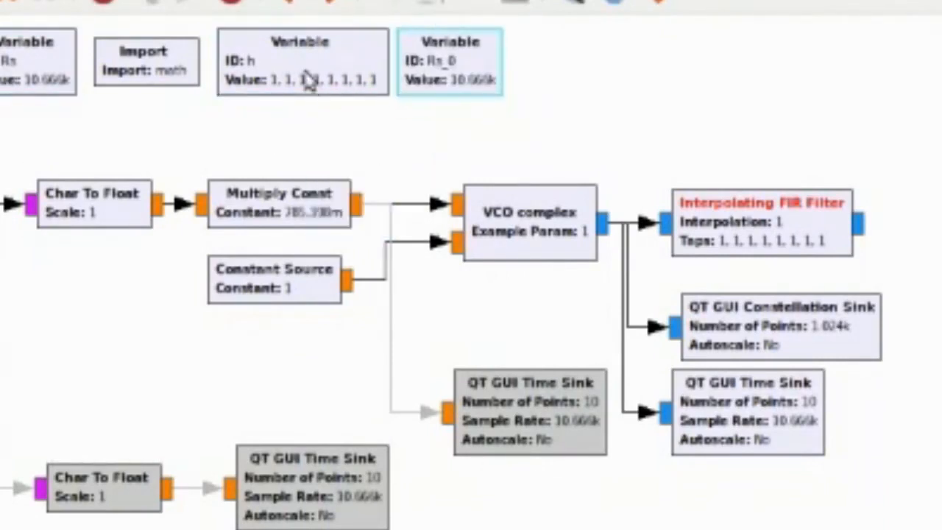
# - Rename the copied Rs variable Sps, set its value to len(h), apply, and recheck its properties
pyautogui.doubleClick(470, 74)
pyautogui.press('Tab')
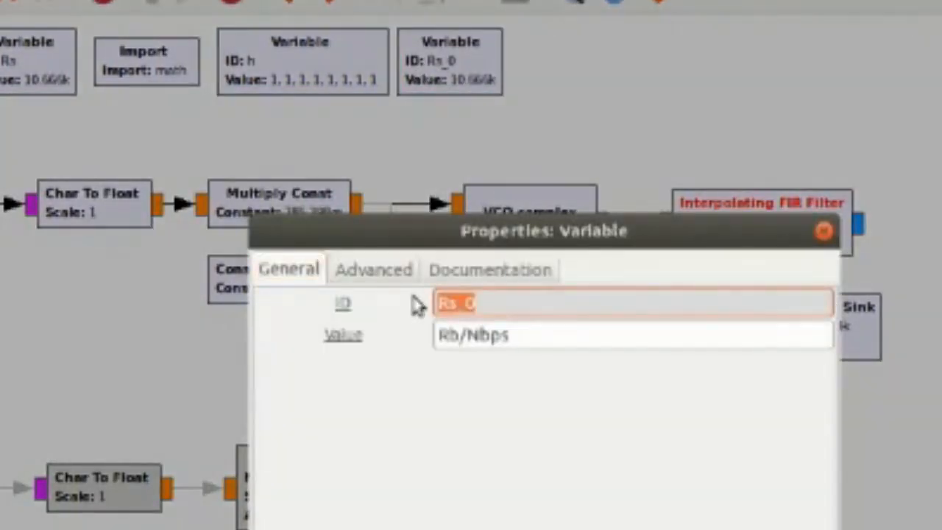
pyautogui.write('S')
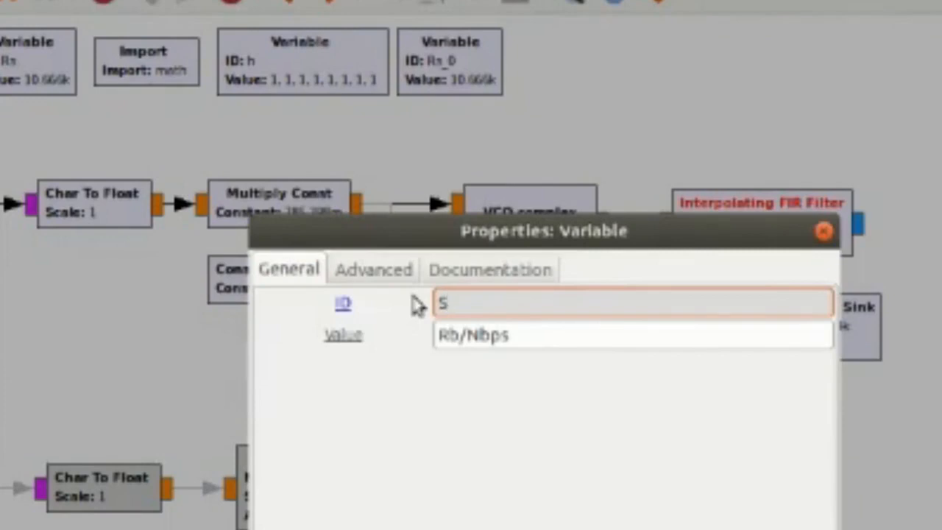
pyautogui.write('ps')
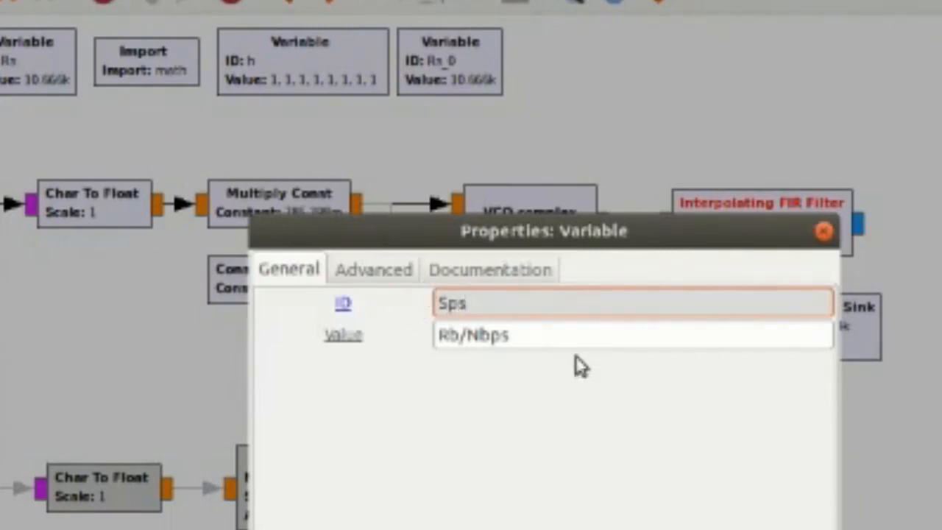
pyautogui.press('Tab')
pyautogui.write('len')
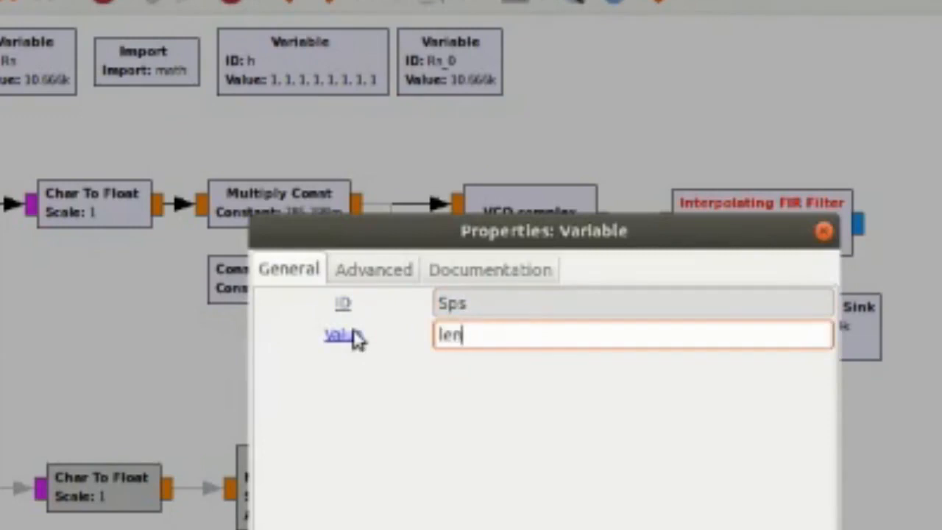
pyautogui.write('(h)')
pyautogui.press('Return')
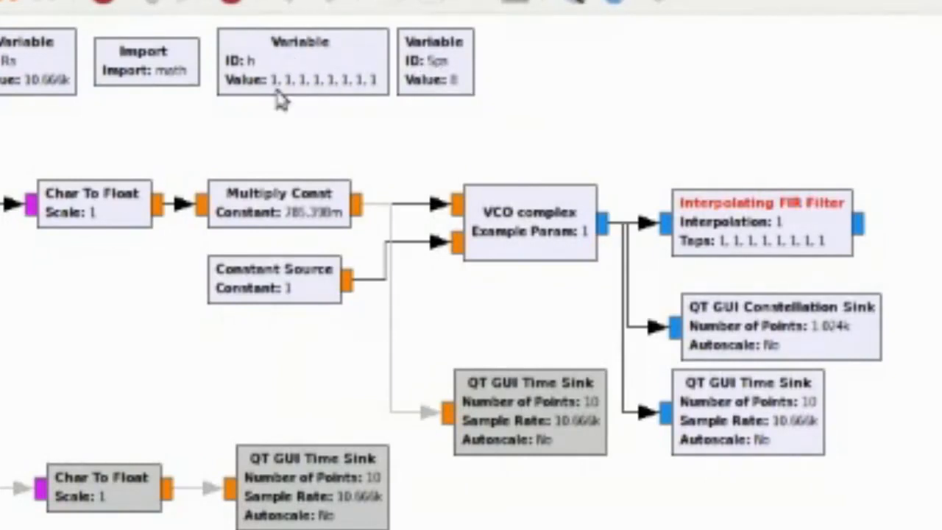
pyautogui.doubleClick(442, 63)
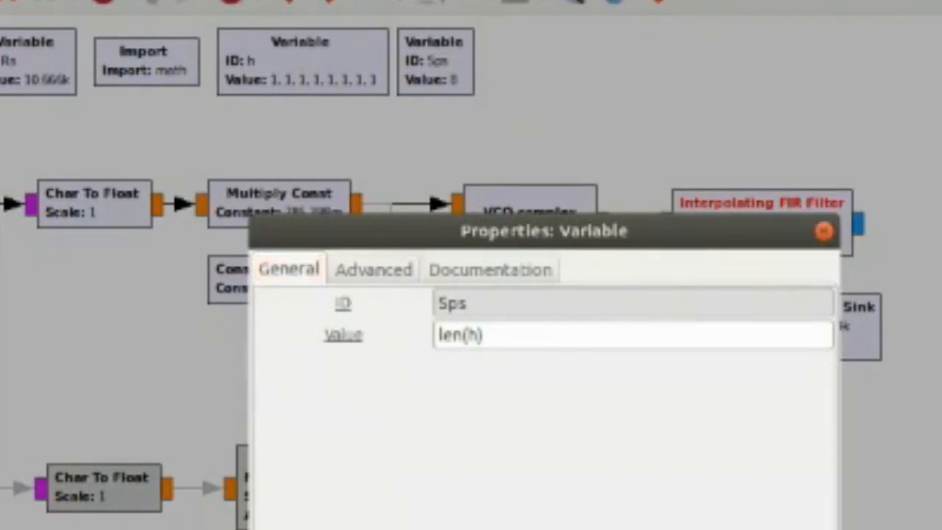
pyautogui.press('Return')
# - Set the Interpolating FIR Filter's interpolation to 8 and apply its properties
pyautogui.click(773, 249)
pyautogui.doubleClick(773, 248)
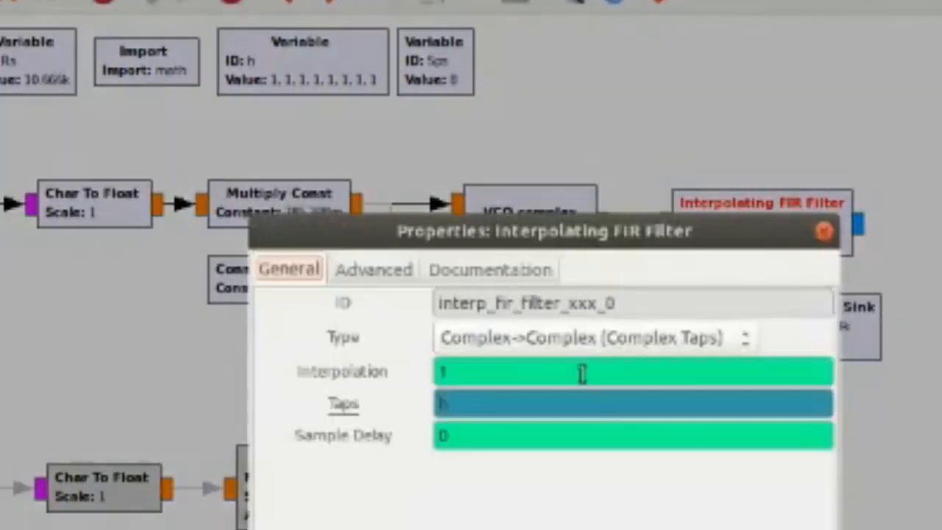
pyautogui.write('8')
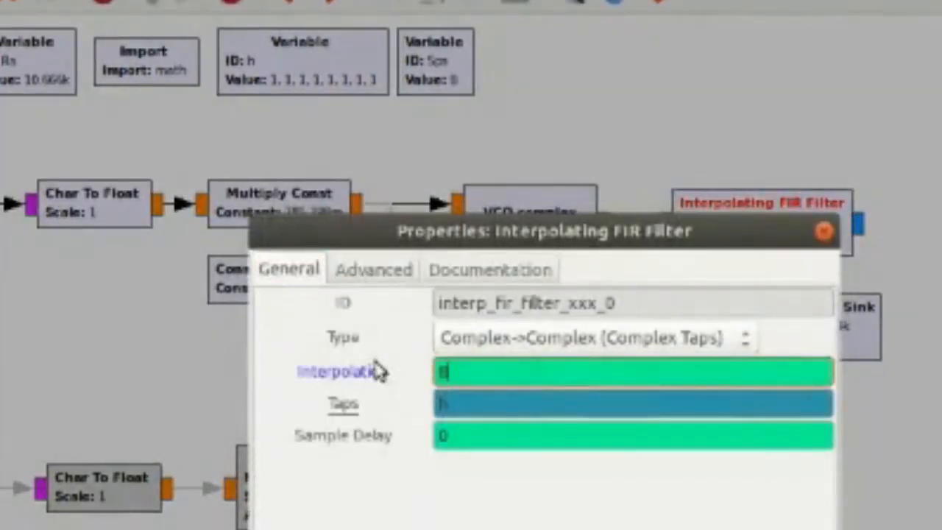
pyautogui.press('Return')
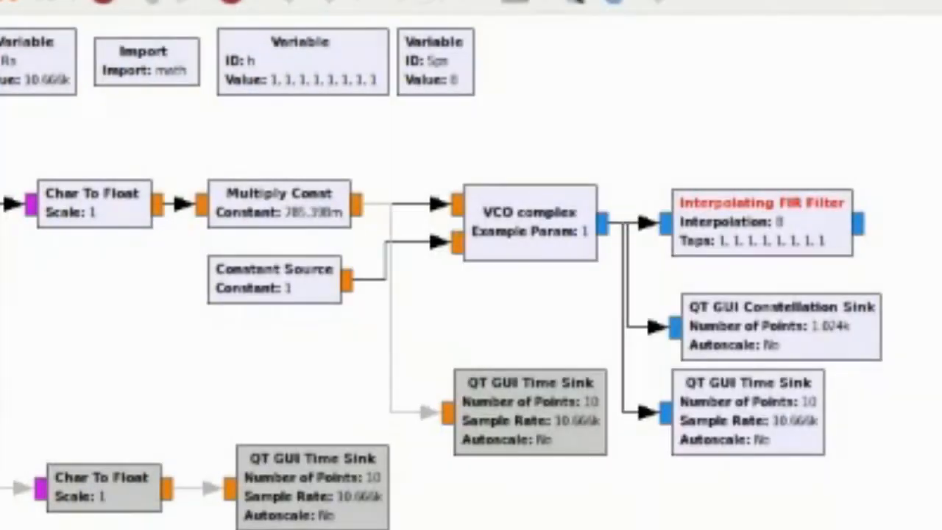
# - Duplicate the complex QT GUI Time Sink fed by the VCO and place the copy below it, toward the canvas edge
pyautogui.click(763, 426)
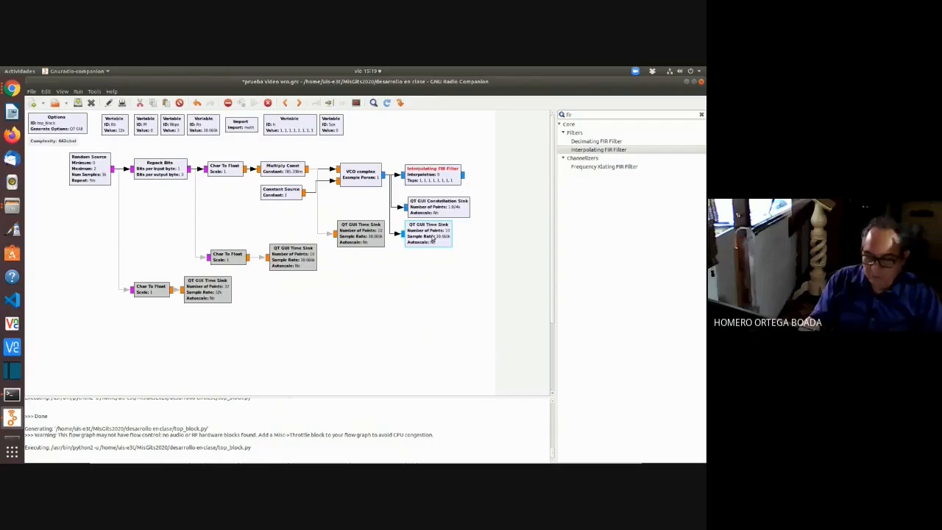
pyautogui.hotkey('ctrl', 'c')
pyautogui.hotkey('ctrl', 'v')
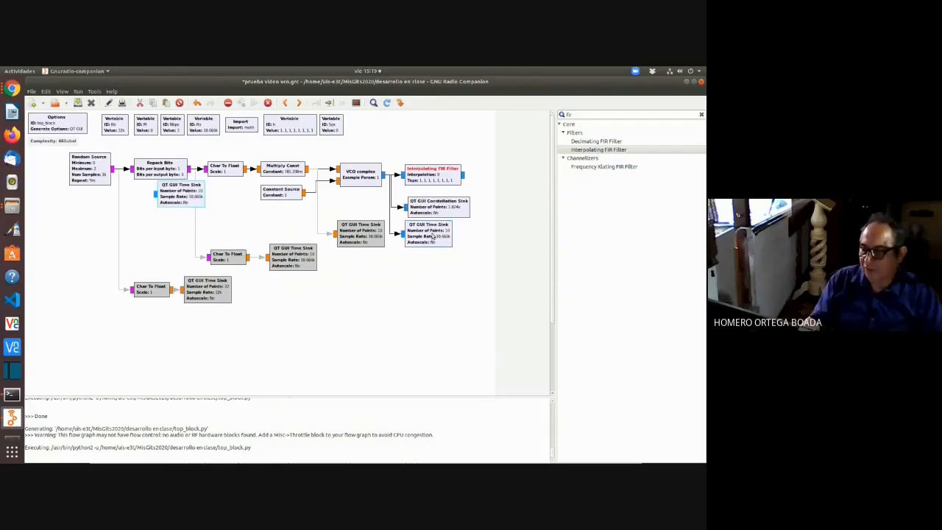
pyautogui.moveTo(160, 193); pyautogui.dragTo(451, 274)
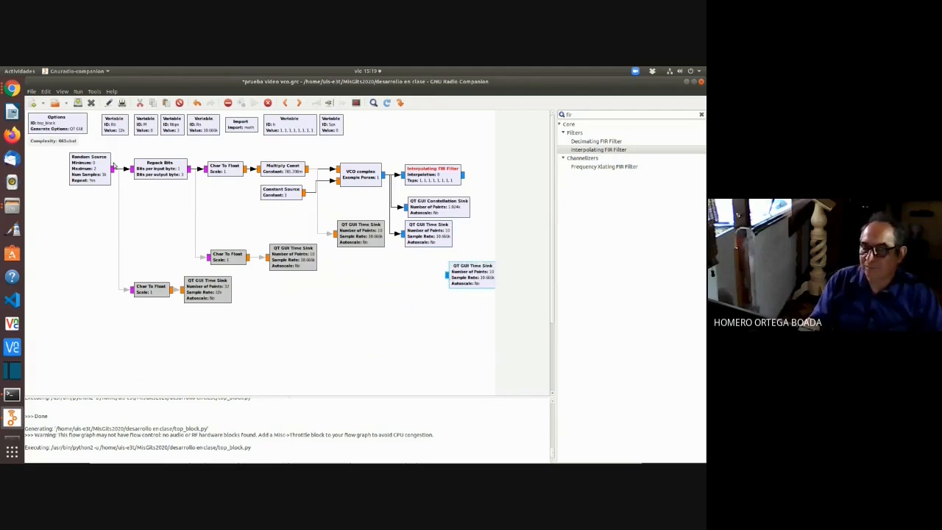
# - Shift the flow graph's signal blocks to the left and move the copied time sink farther right to make room
pyautogui.moveTo(69, 144); pyautogui.dragTo(554, 343)
pyautogui.moveTo(431, 175); pyautogui.dragTo(390, 175)
pyautogui.click(404, 315)
pyautogui.moveTo(431, 276); pyautogui.dragTo(468, 277)
# - Connect the Interpolating FIR Filter's output to the copied time sink's input and nudge the sink slightly right
pyautogui.click(786, 378)
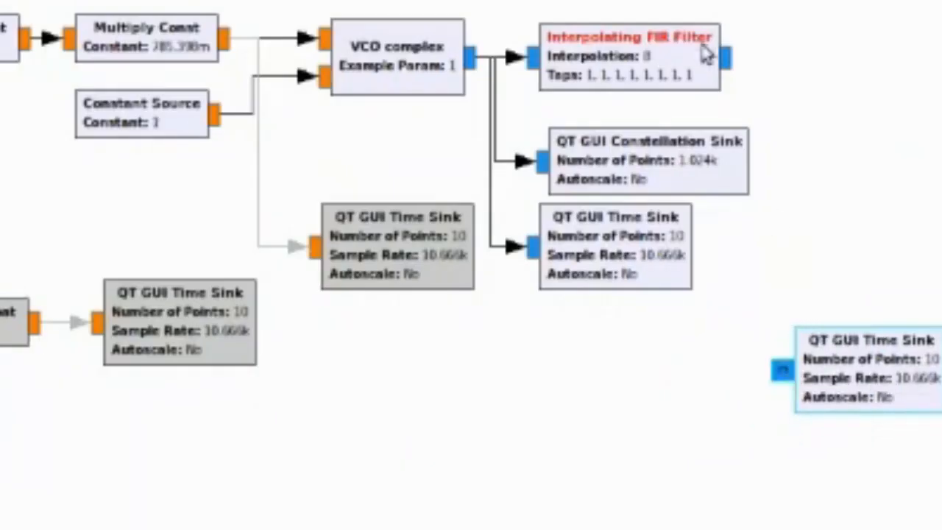
pyautogui.click(730, 57)
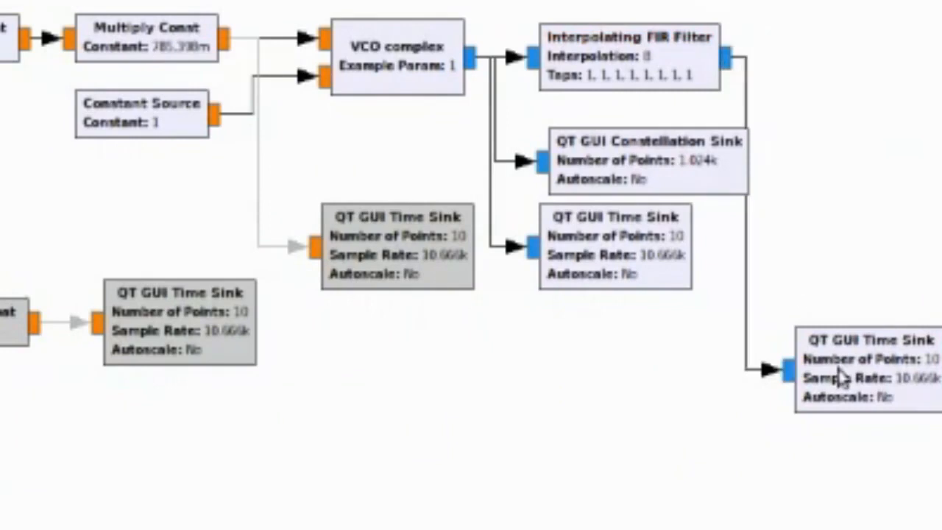
pyautogui.moveTo(842, 378); pyautogui.dragTo(854, 378)
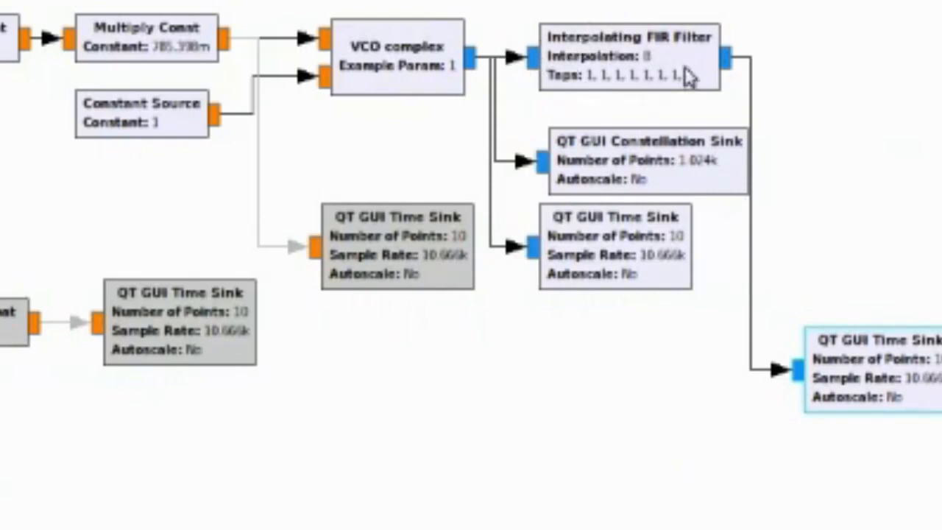
# - Rename a copy of the Sps variable samp_rate, set its value to Rs*Sps, and apply its properties
pyautogui.click(631, 53)
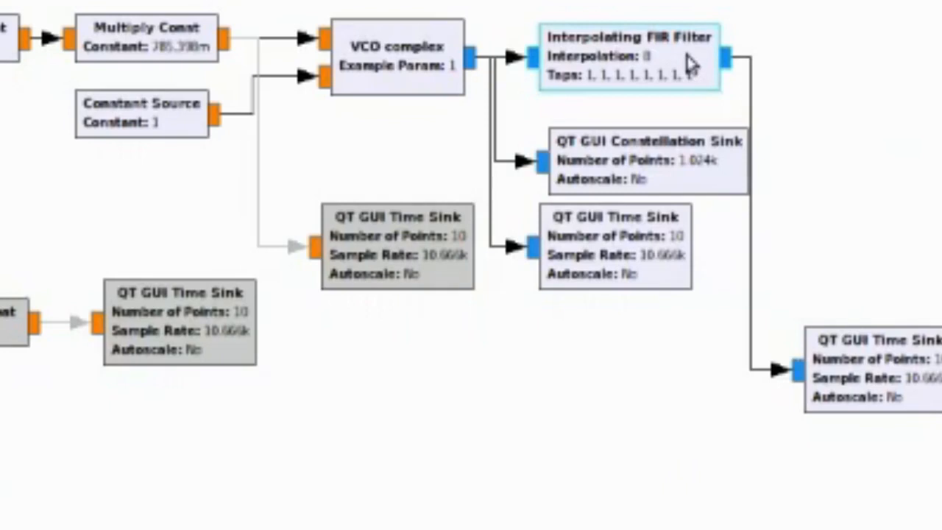
pyautogui.click(633, 3)
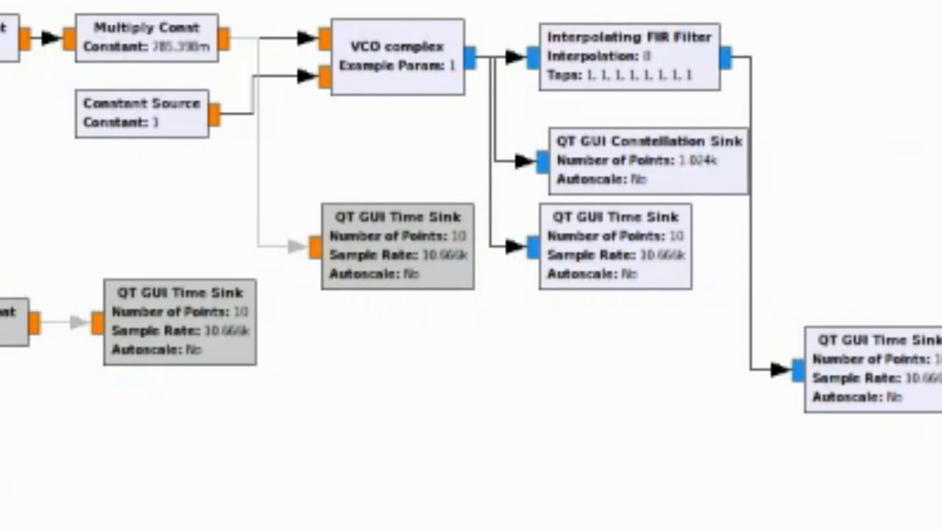
pyautogui.doubleClick(519, 66)
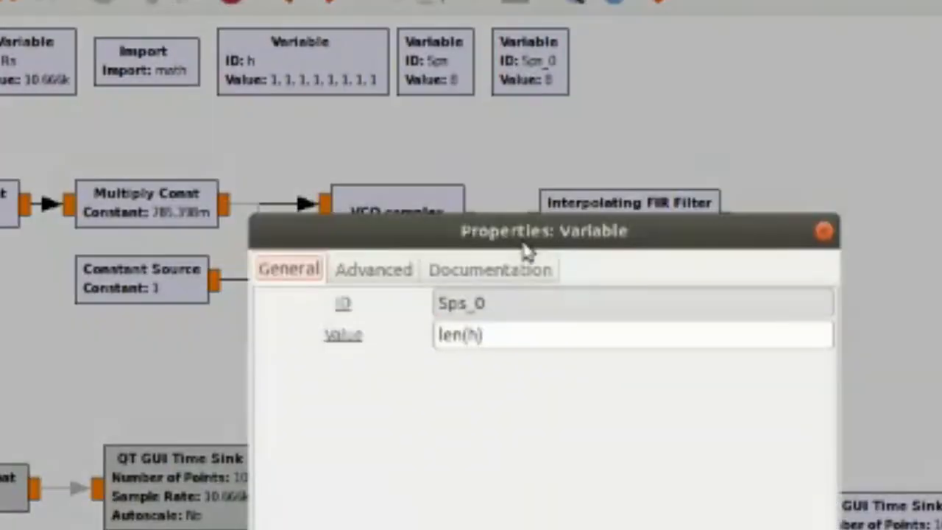
pyautogui.moveTo(489, 303); pyautogui.dragTo(366, 295)
pyautogui.write('samp')
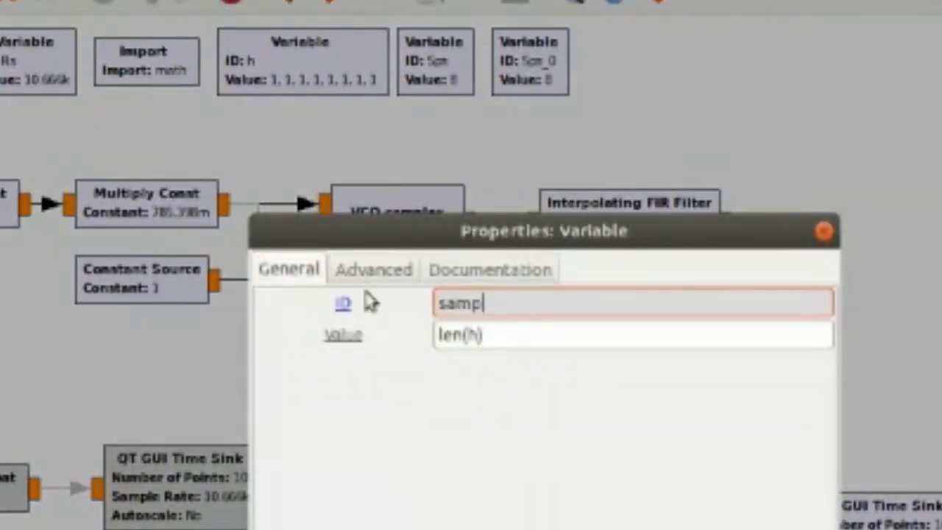
pyautogui.write('_rate')
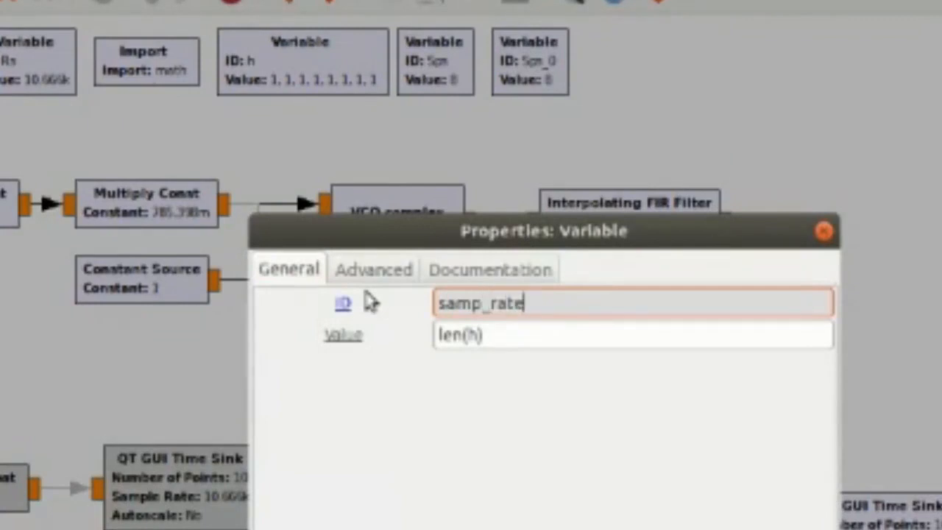
pyautogui.click(539, 333)
pyautogui.moveTo(489, 332); pyautogui.dragTo(414, 350)
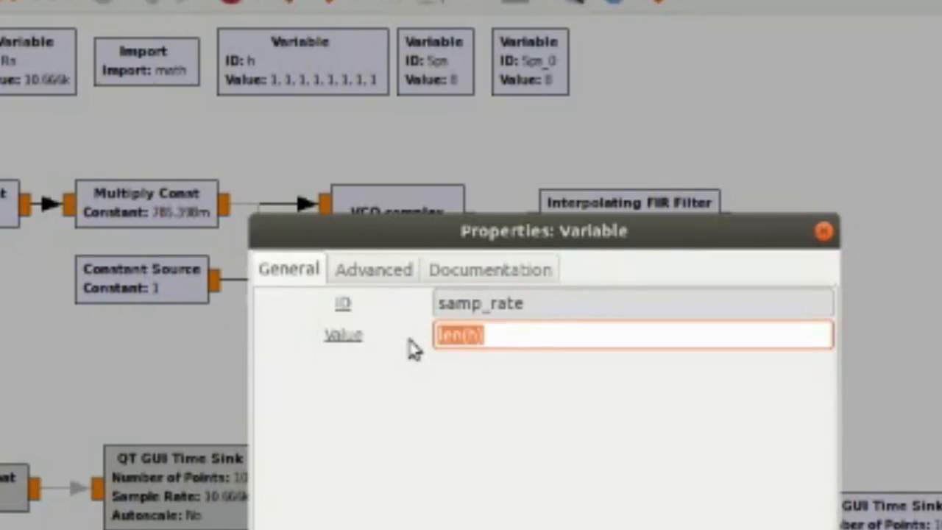
pyautogui.write('Rs')
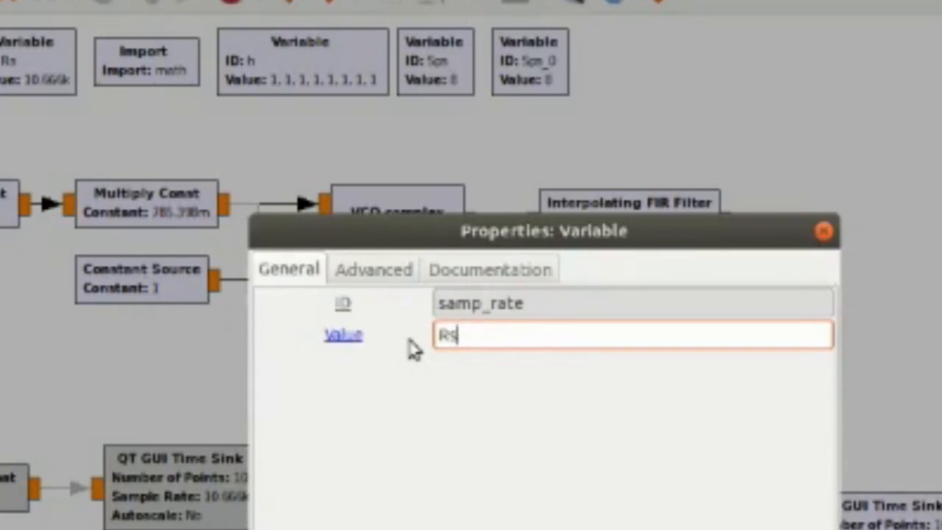
pyautogui.write('*Sps')
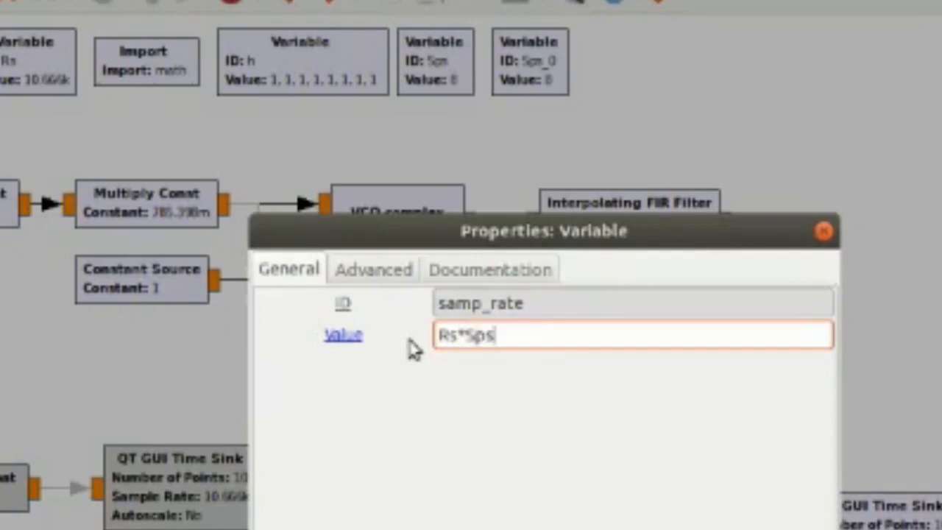
pyautogui.press('Return')
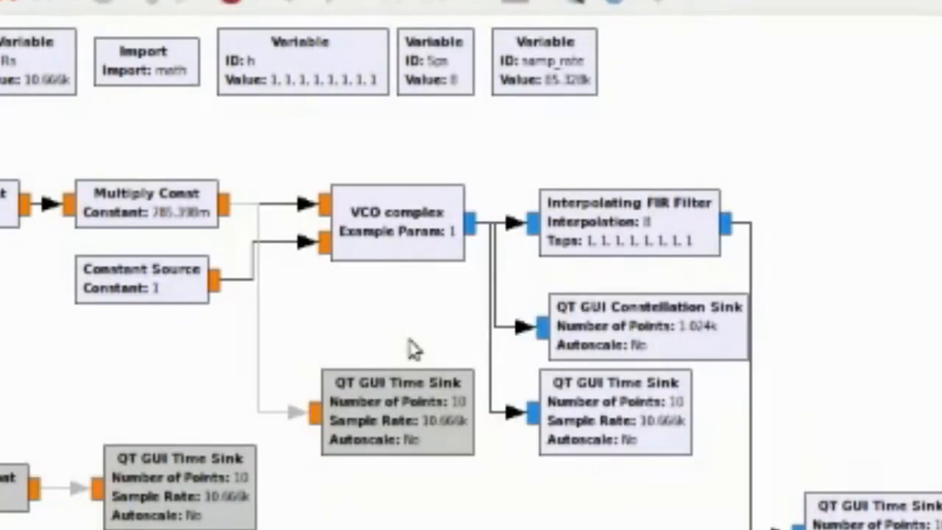
# - Set the sample rate of the time sink on the filter output to samp_rate and apply its properties
pyautogui.scroll(-3, 729, 253)
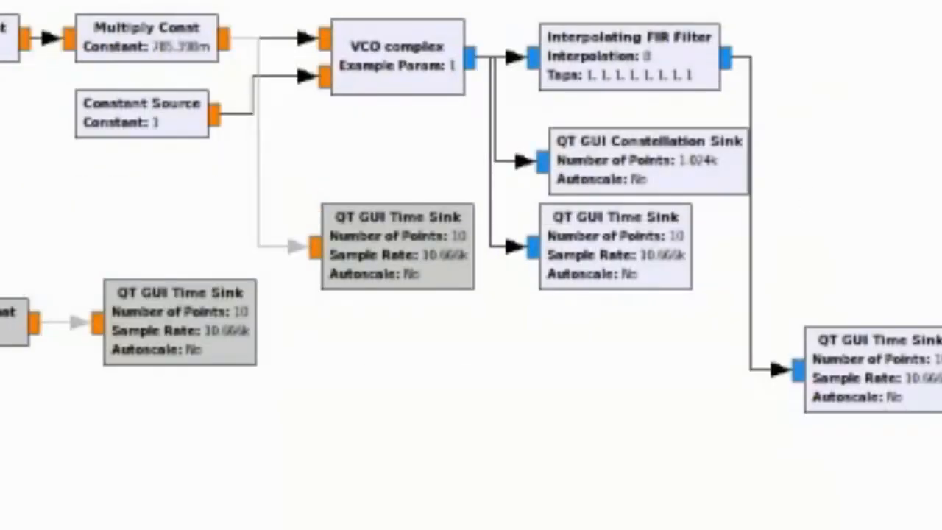
pyautogui.doubleClick(862, 397)
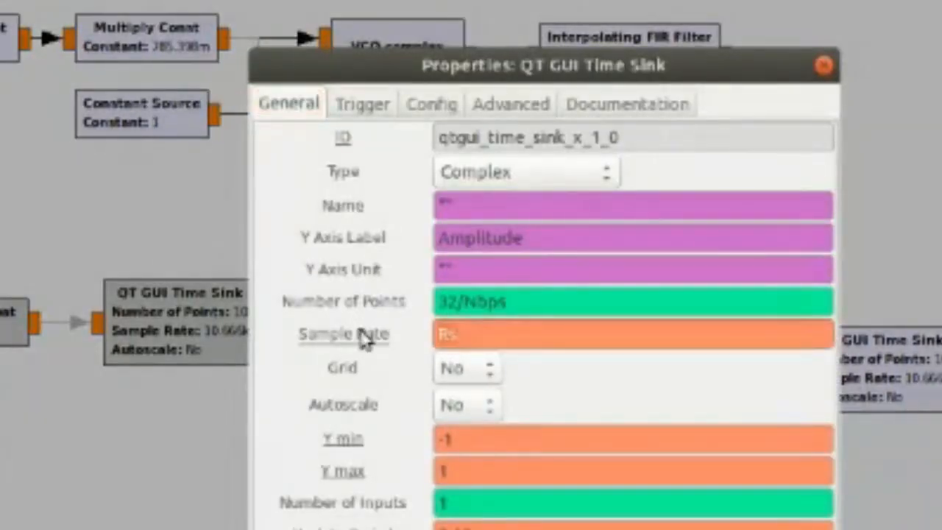
pyautogui.press('BackSpace')
pyautogui.press('BackSpace')
pyautogui.write('samp_r')
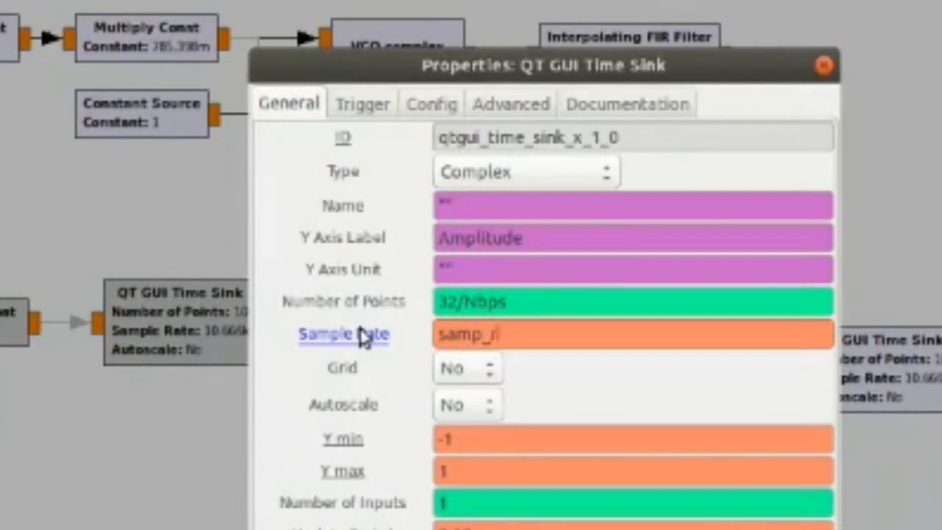
pyautogui.write('ate')
pyautogui.press('Return')
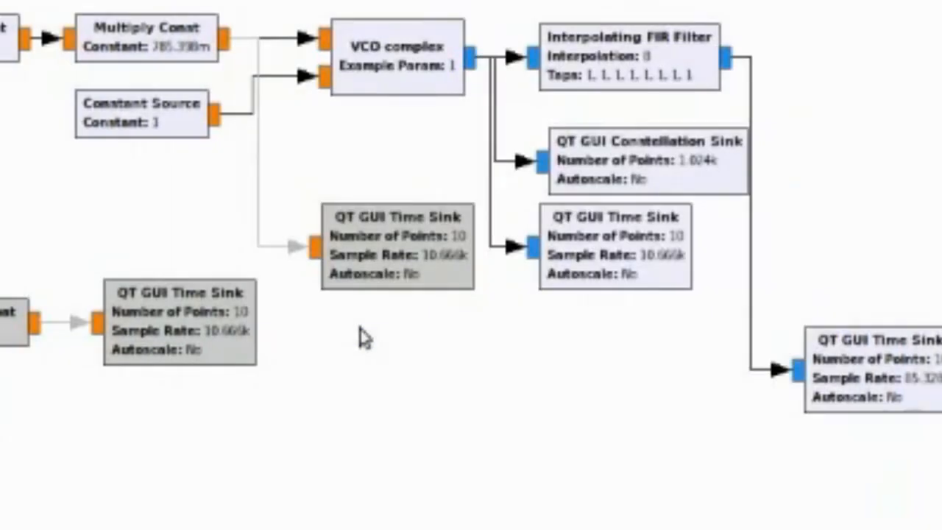
# - Set the number of points of the filter output's time sink to 32*Sps/Nbps
pyautogui.doubleClick(907, 408)
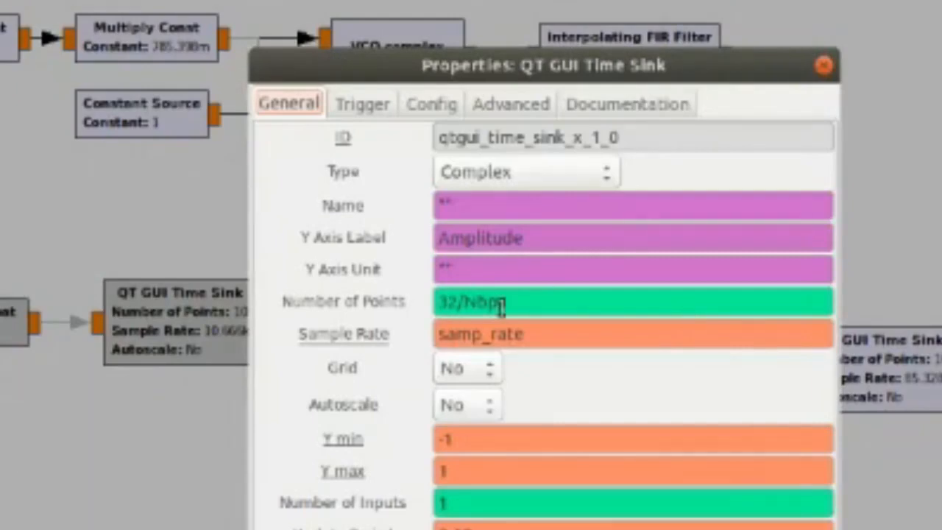
pyautogui.moveTo(518, 307)
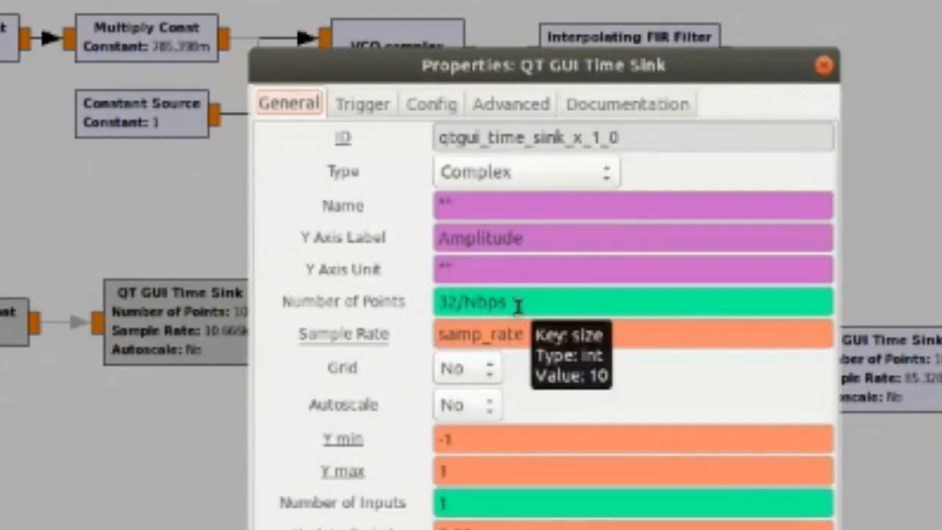
pyautogui.click(450, 310)
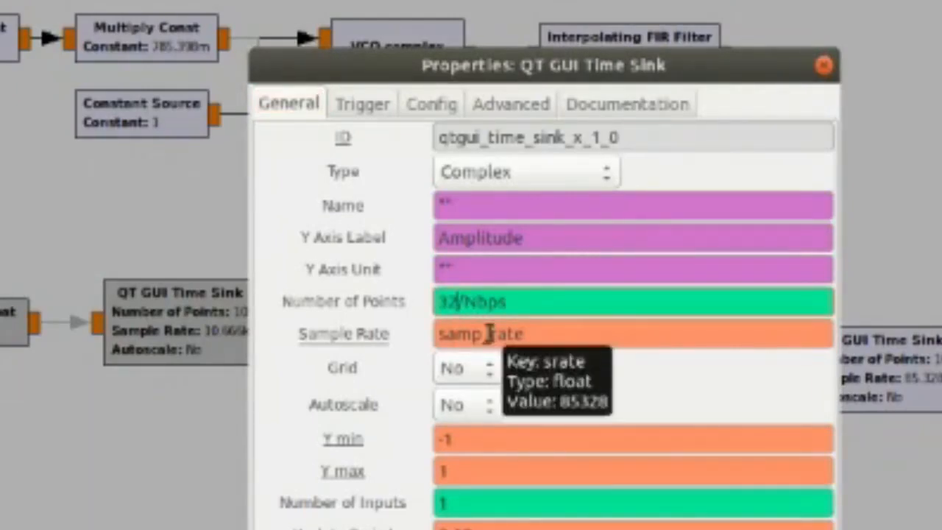
pyautogui.write('*sps')
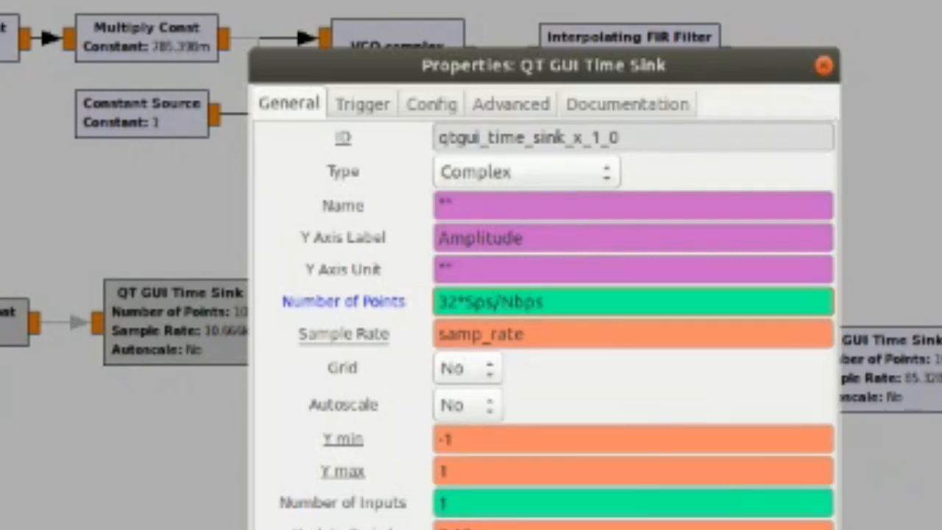
# - Turn off the stem plot and set the line markers to None for the filter output's time sink, and accept the properties
pyautogui.click(440, 103)
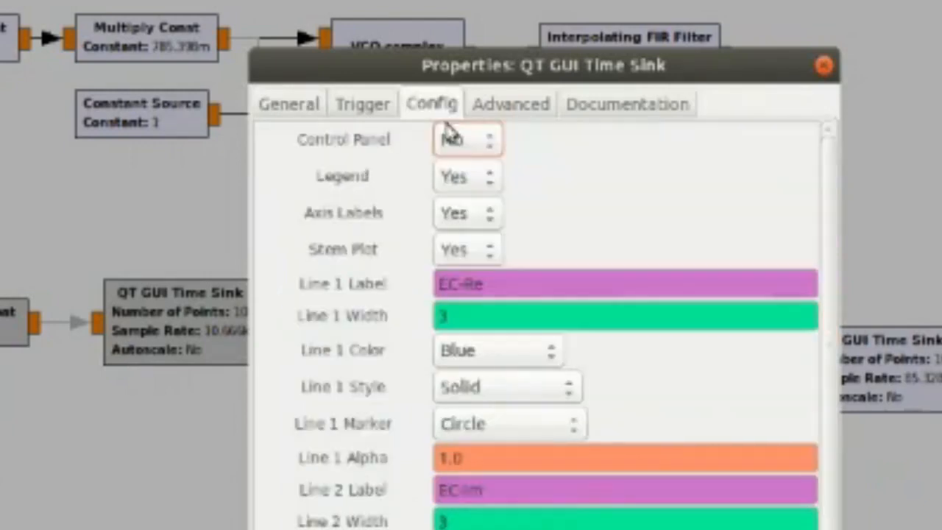
pyautogui.click(456, 251)
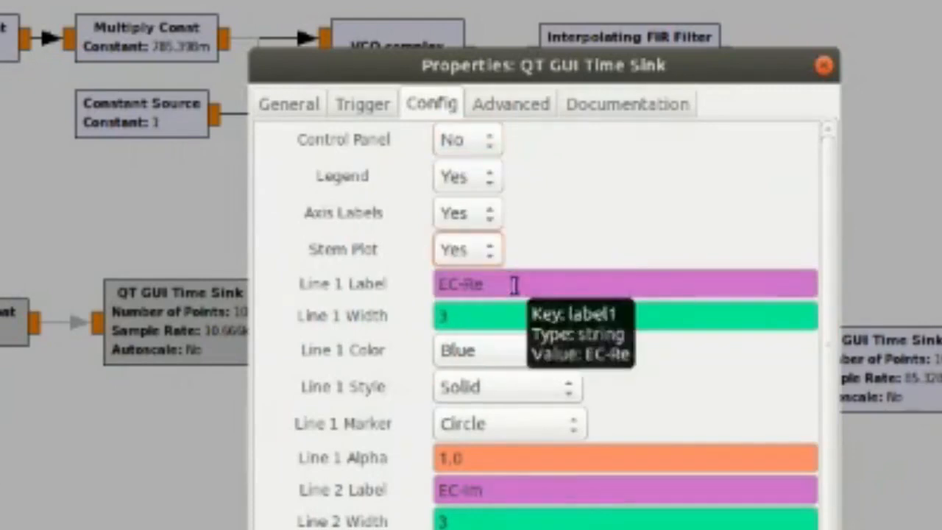
pyautogui.click(466, 257)
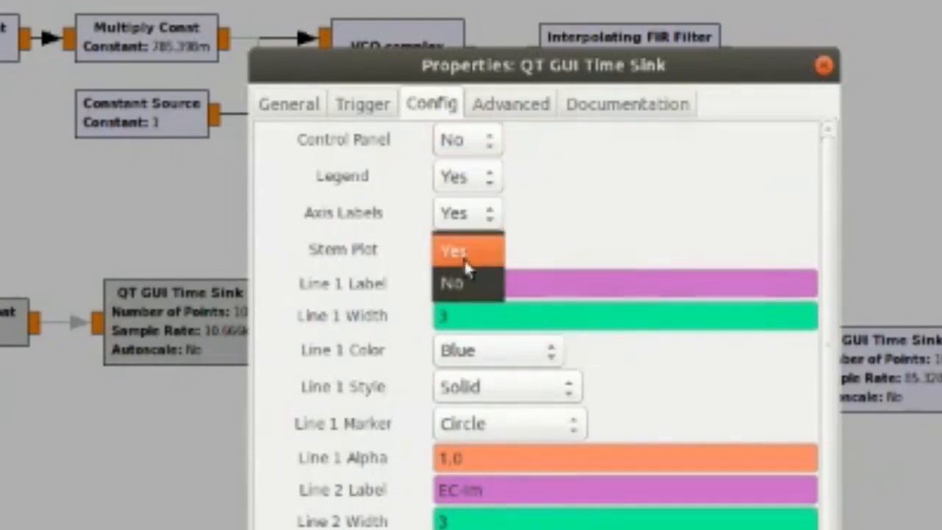
pyautogui.click(454, 284)
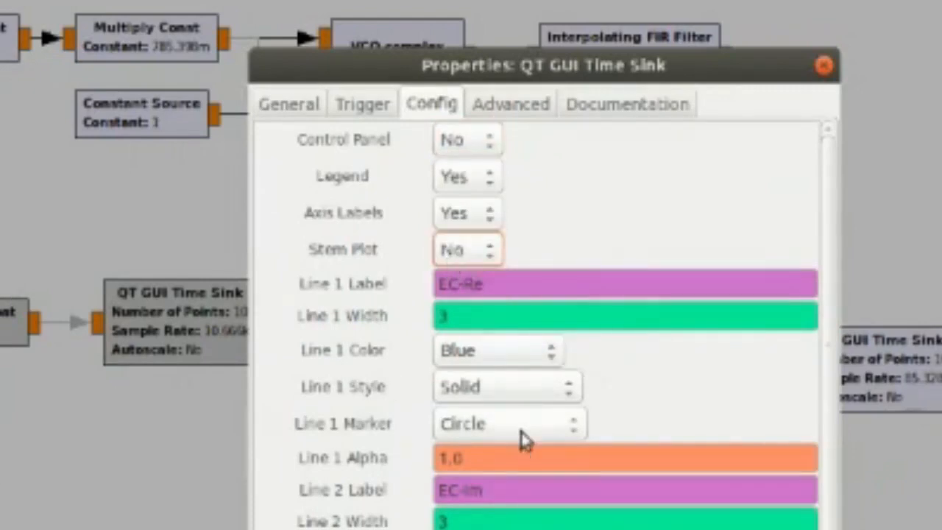
pyautogui.click(549, 425)
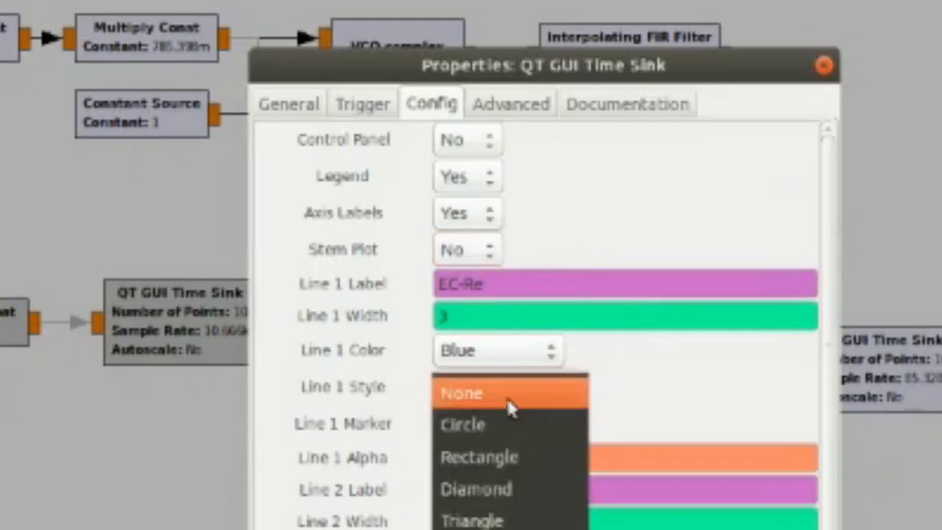
pyautogui.click(510, 408)
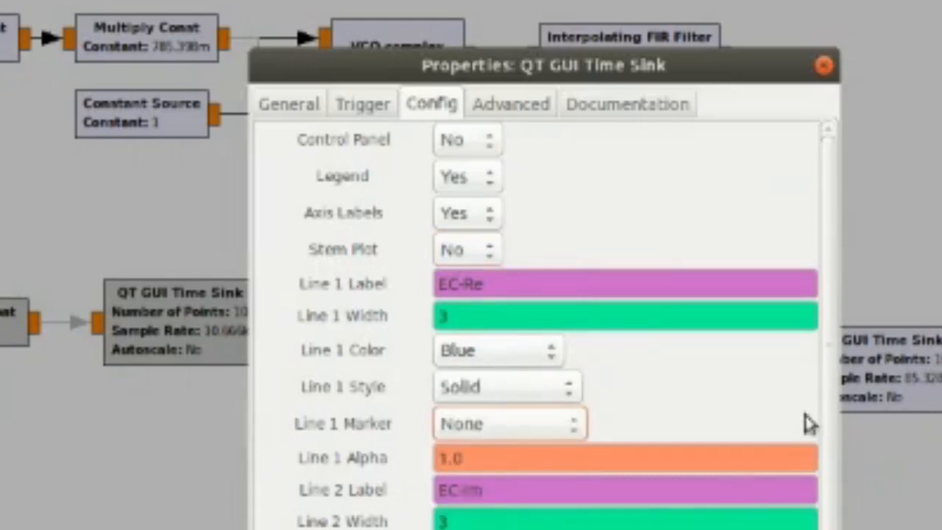
pyautogui.scroll(-1, 826, 406)
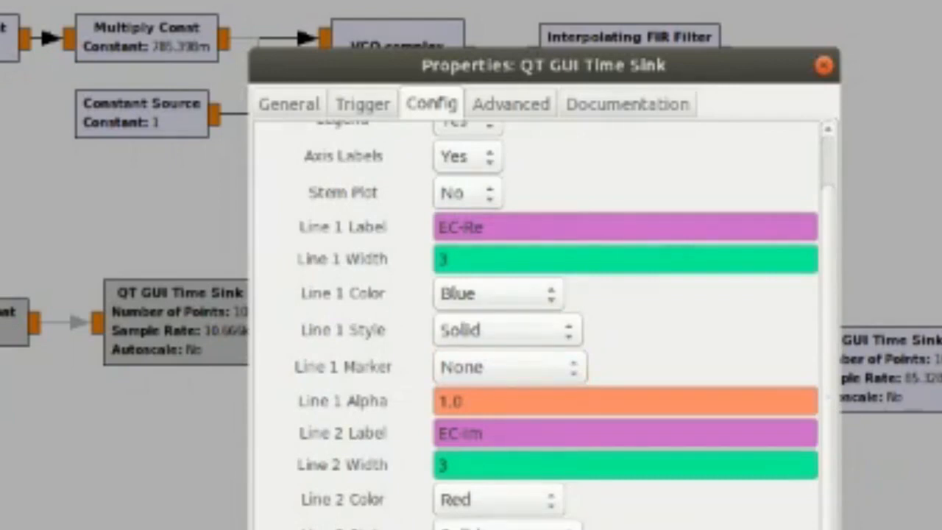
pyautogui.press('Return')
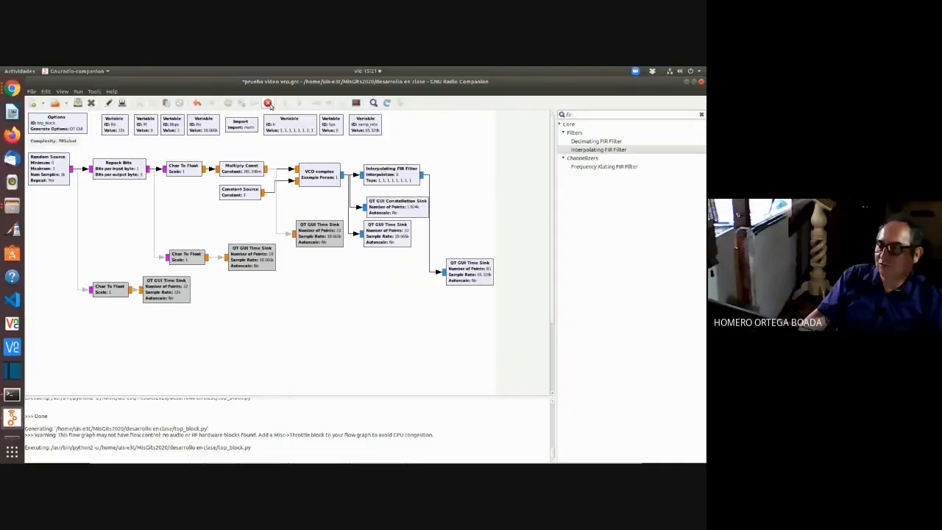
# - Stop and rerun the flow graph to view the filter output's waveform, and close the plot window
pyautogui.click(268, 103)
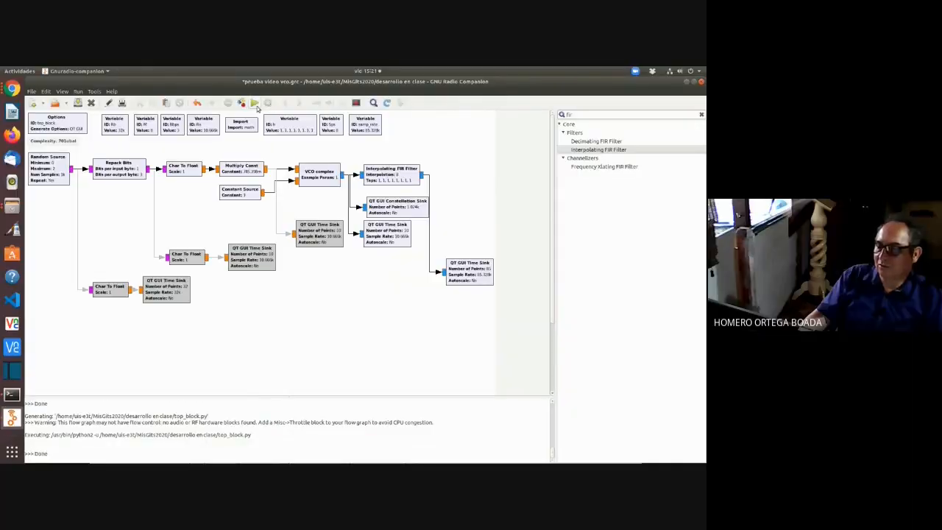
pyautogui.click(256, 105)
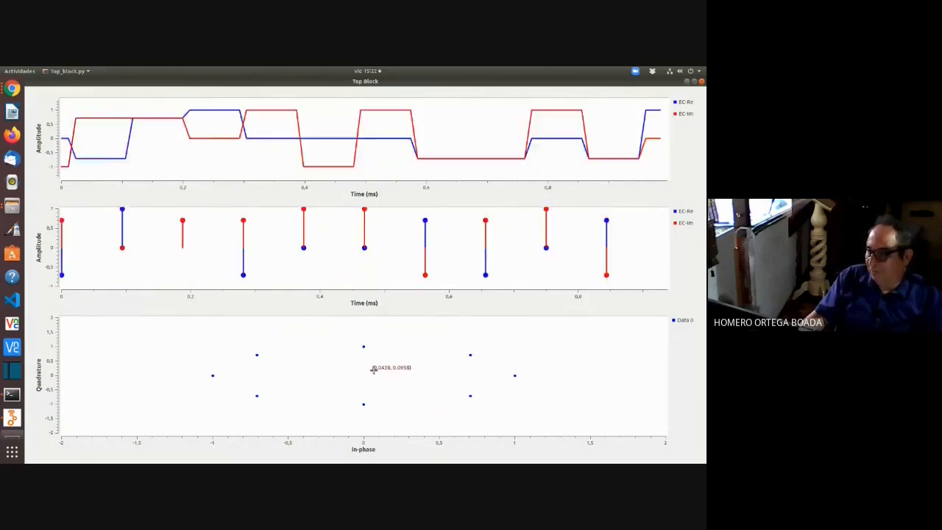
pyautogui.click(702, 82)
# - Disable the time sink on the VCO complex output, rerun the flow graph in a half-screen plot window, and close it
pyautogui.click(399, 242)
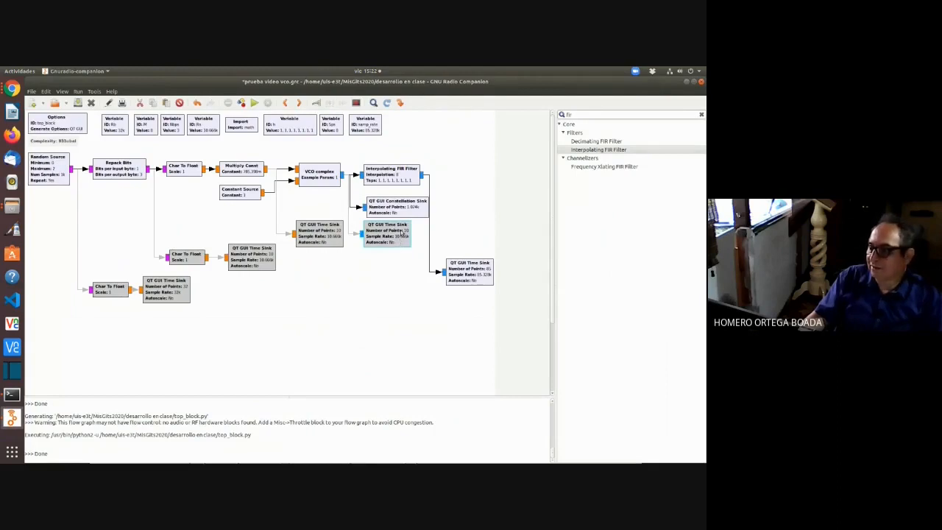
pyautogui.click(254, 103)
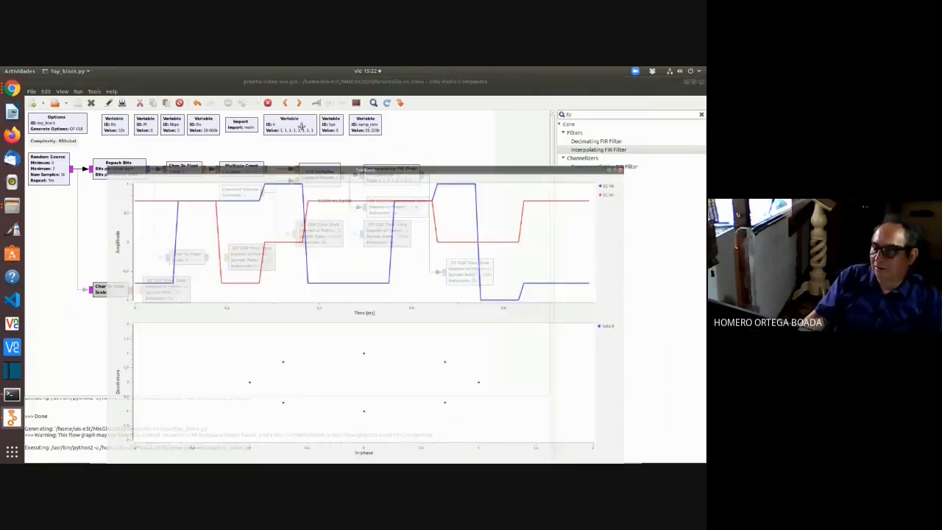
pyautogui.click(701, 83)
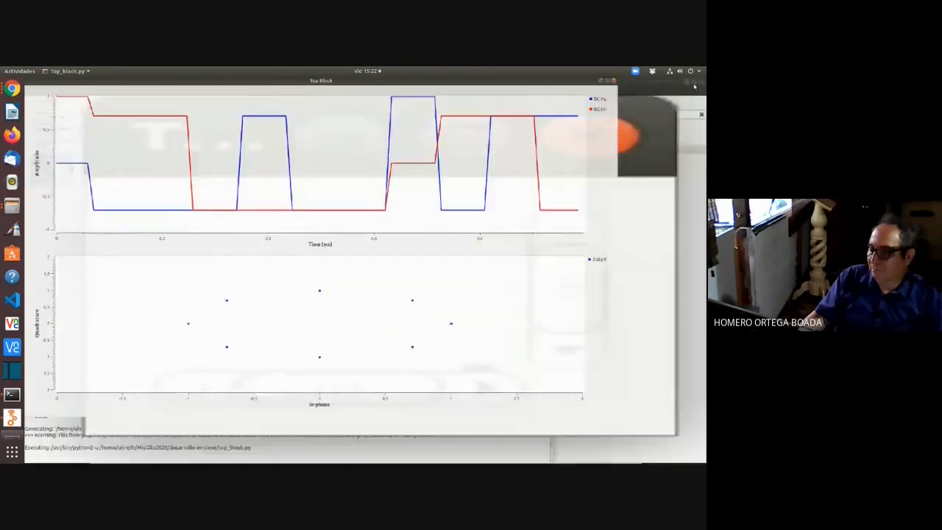
pyautogui.moveTo(57, 118); pyautogui.dragTo(349, 458)
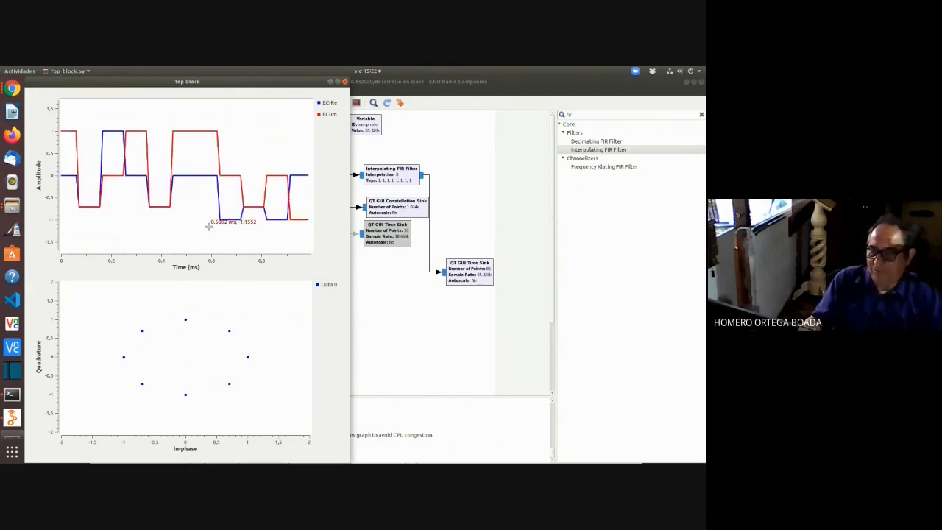
pyautogui.click(345, 83)
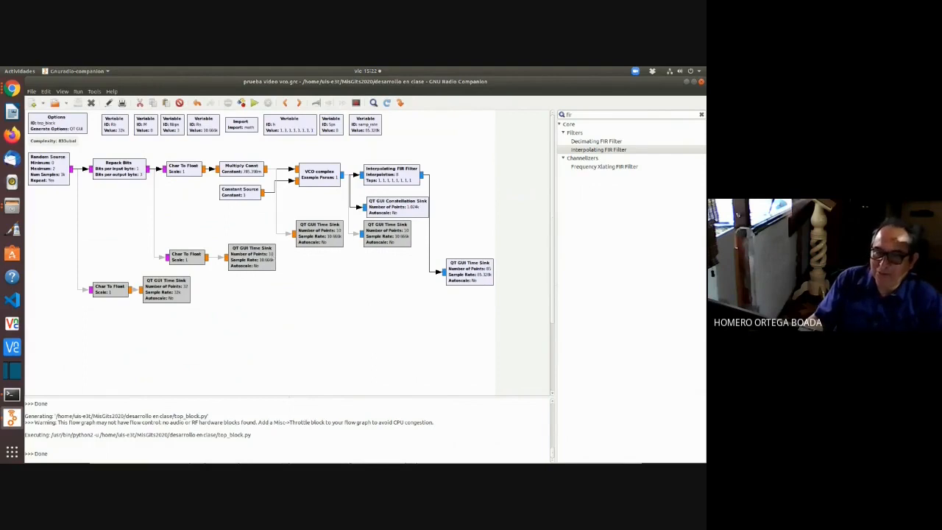
# - Switch to the class notes PDF in Chrome and review the complex envelope exercise and the PSD of Sec(t) in terms of Rs
pyautogui.click(12, 88)
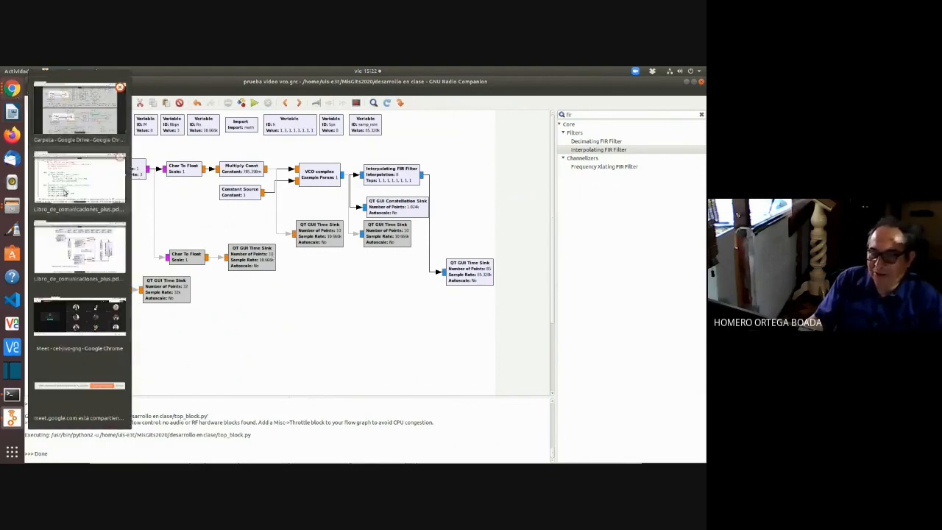
pyautogui.click(83, 130)
pyautogui.scroll(-4, 343, 321)
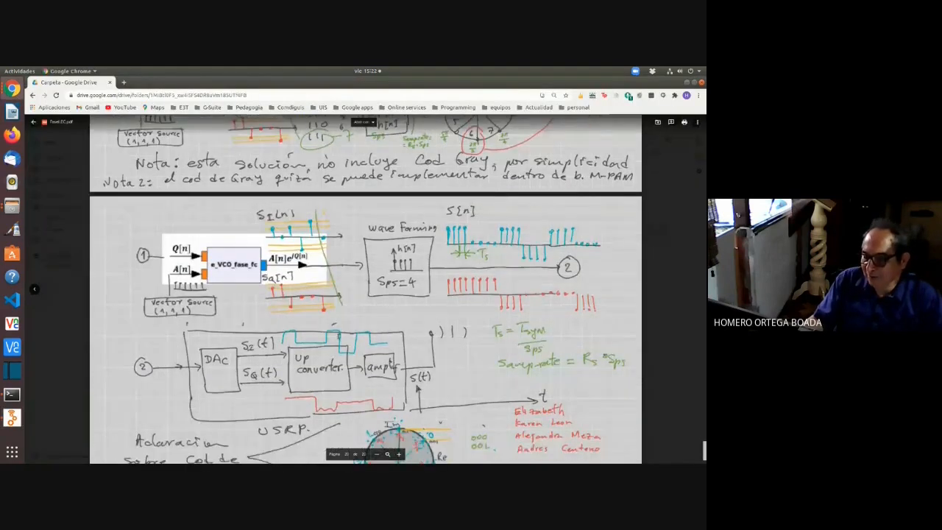
pyautogui.scroll(2, 341, 344)
pyautogui.scroll(5, 341, 344)
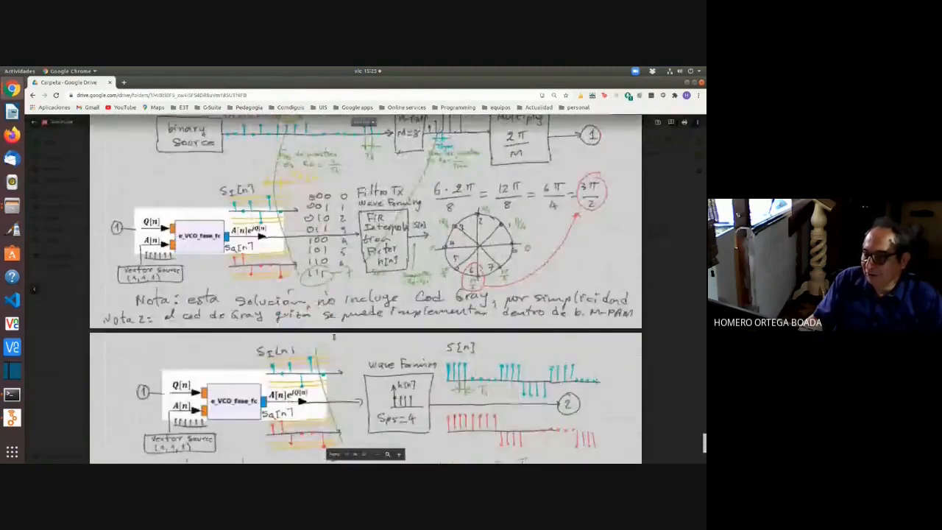
pyautogui.scroll(3, 334, 337)
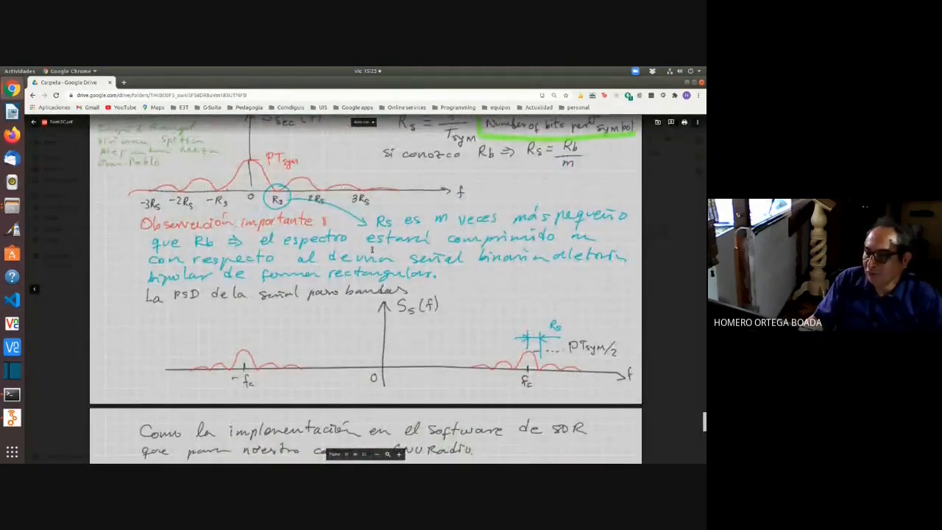
pyautogui.scroll(3, 372, 248)
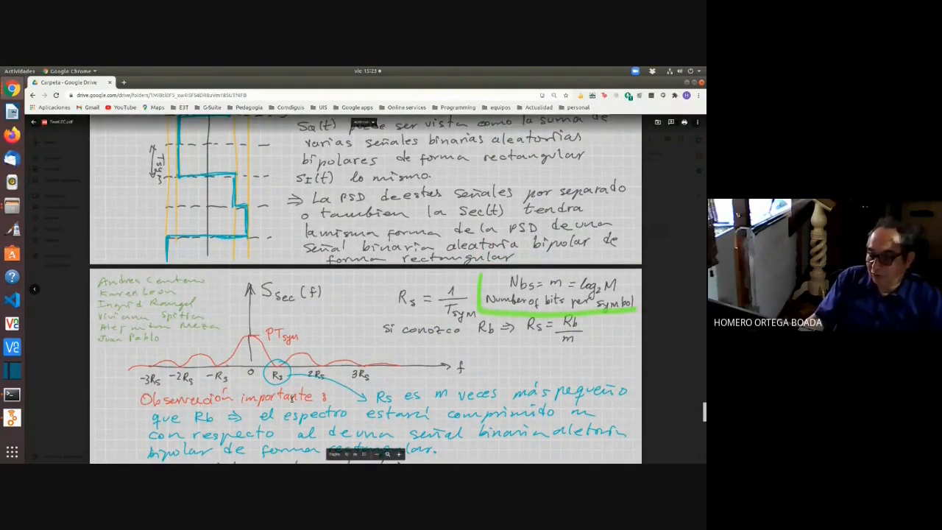
pyautogui.scroll(3, 275, 382)
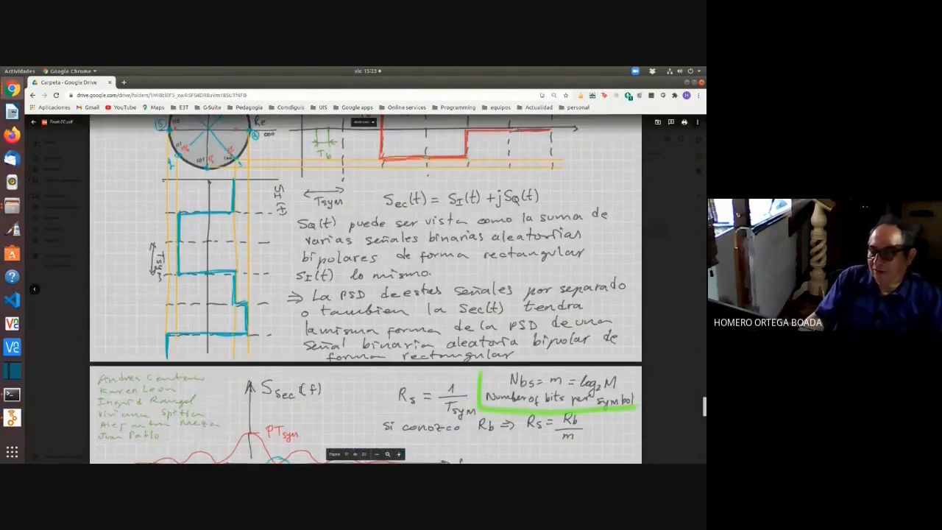
pyautogui.scroll(2, 259, 140)
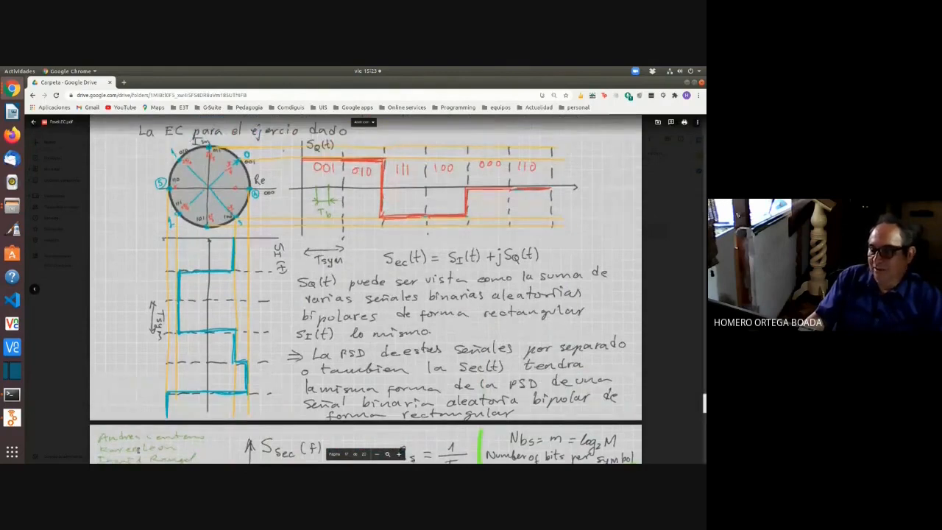
pyautogui.scroll(1, 307, 255)
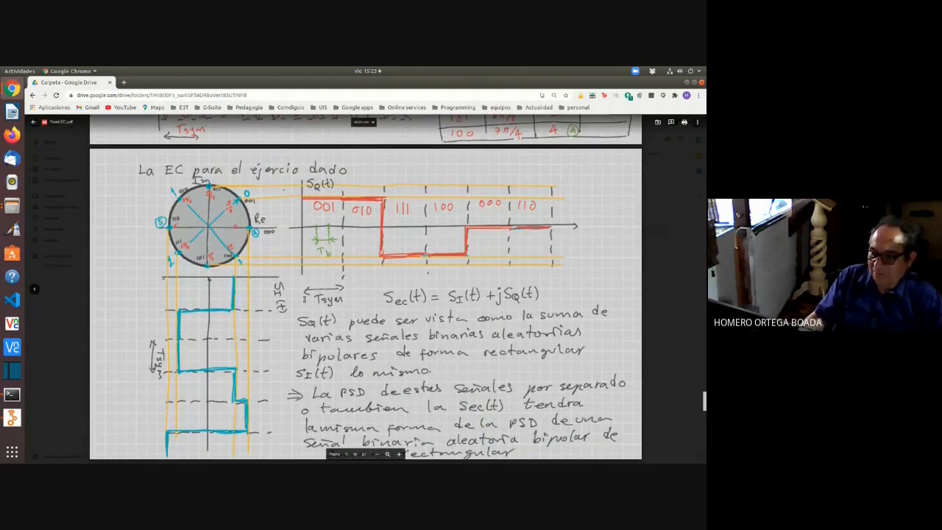
pyautogui.scroll(-6, 280, 308)
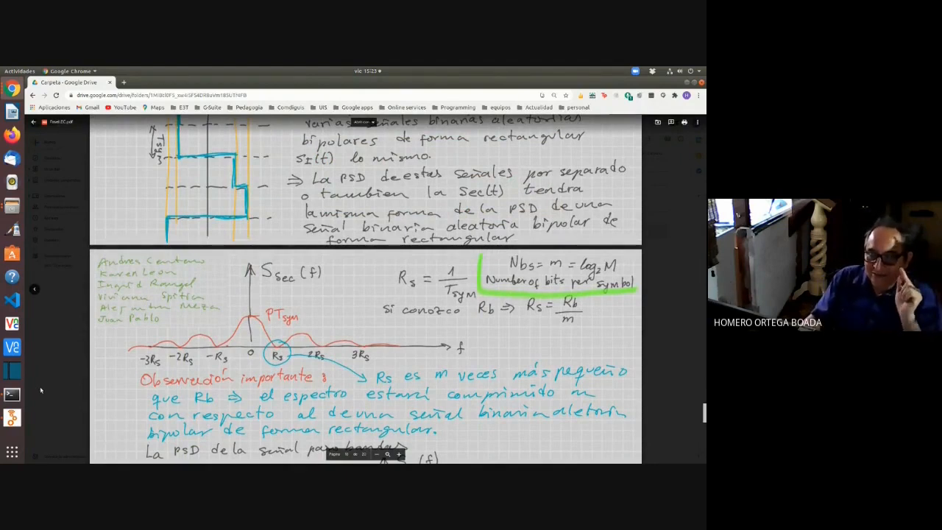
# - Switch back to GNU Radio Companion, search the blocks for qt, and add a QT GUI Frequency Sink connected to the Interpolating FIR Filter's output
pyautogui.click(12, 417)
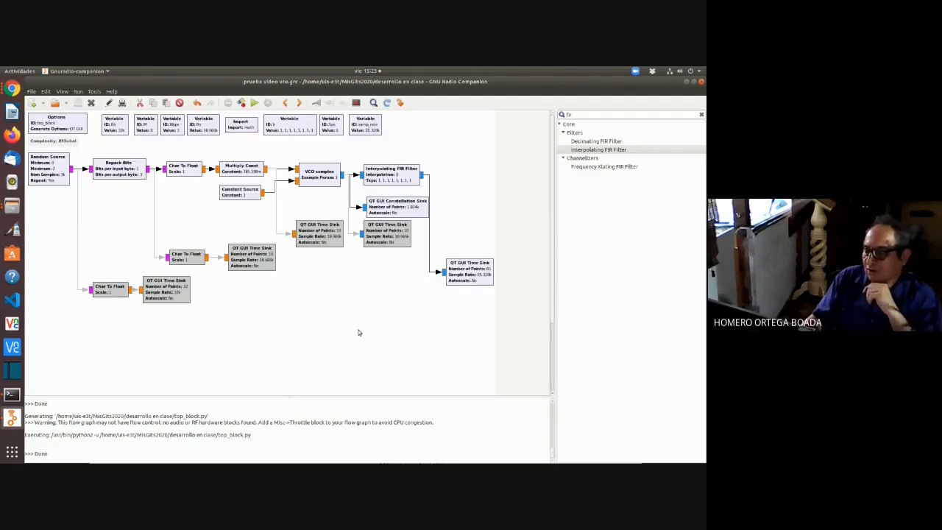
pyautogui.moveTo(465, 278); pyautogui.dragTo(468, 278)
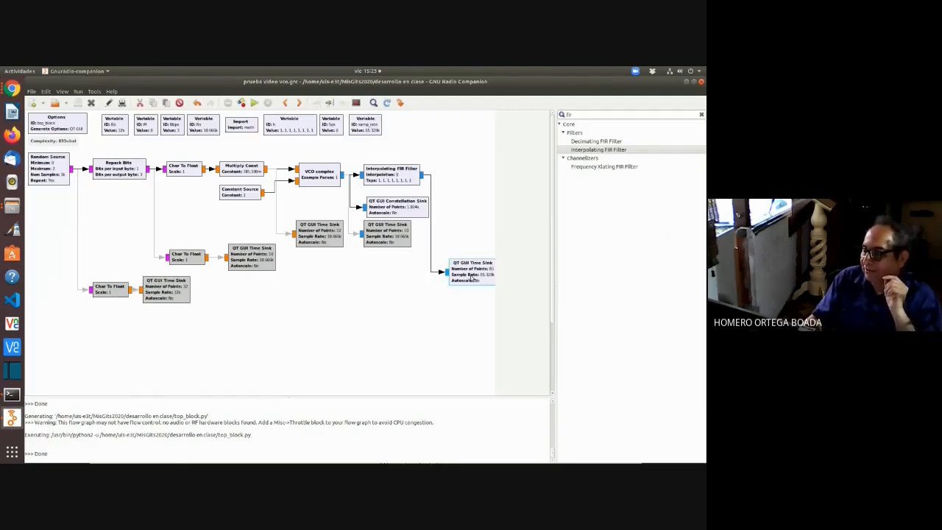
pyautogui.click(580, 115)
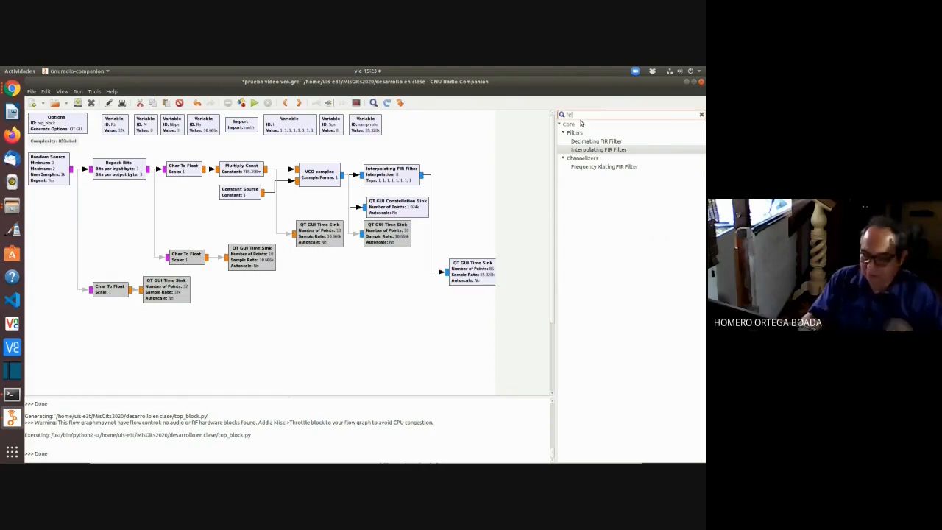
pyautogui.press('BackSpace')
pyautogui.press('BackSpace')
pyautogui.press('BackSpace')
pyautogui.write('qt')
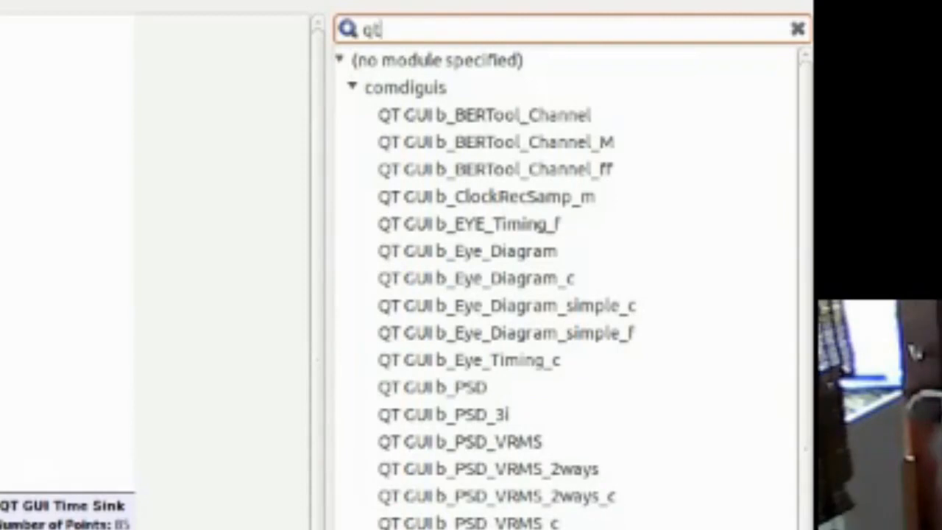
pyautogui.scroll(-5, 567, 287)
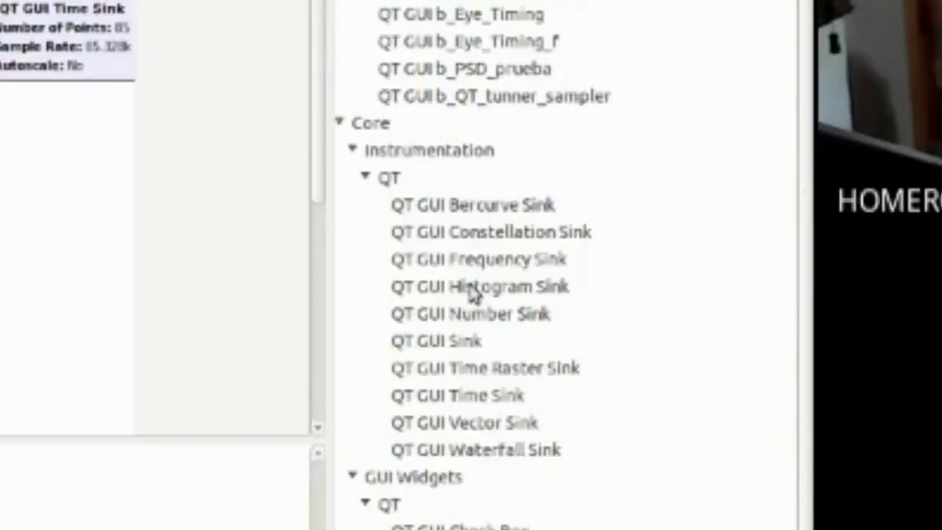
pyautogui.moveTo(482, 265); pyautogui.dragTo(24, 182)
pyautogui.moveTo(70, 219); pyautogui.dragTo(33, 169)
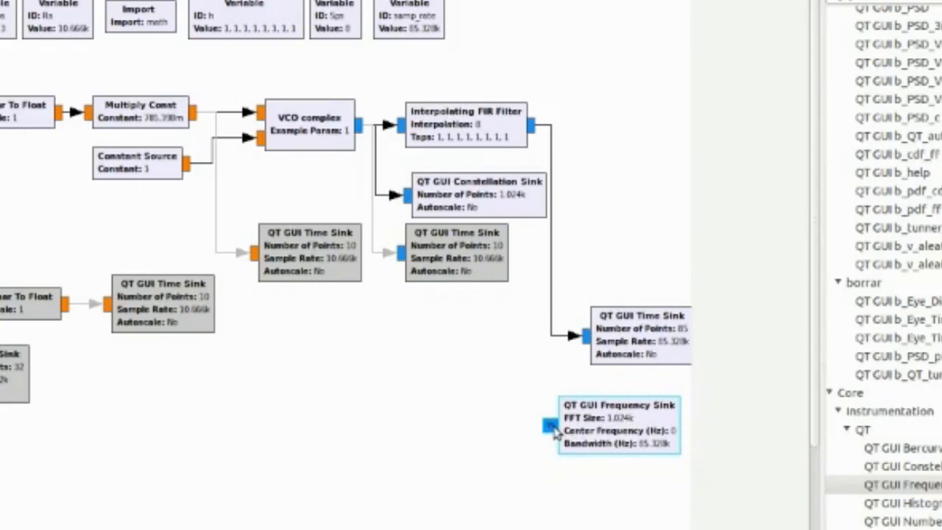
pyautogui.click(533, 126)
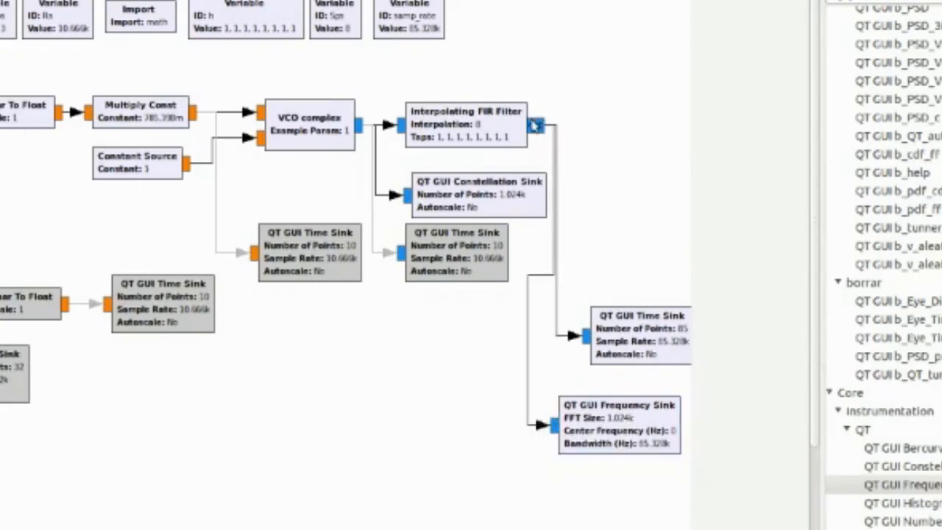
# - Review the frequency sink's properties alongside the PSD notes, accept them, and run the flow graph to view the spectrum
pyautogui.doubleClick(597, 439)
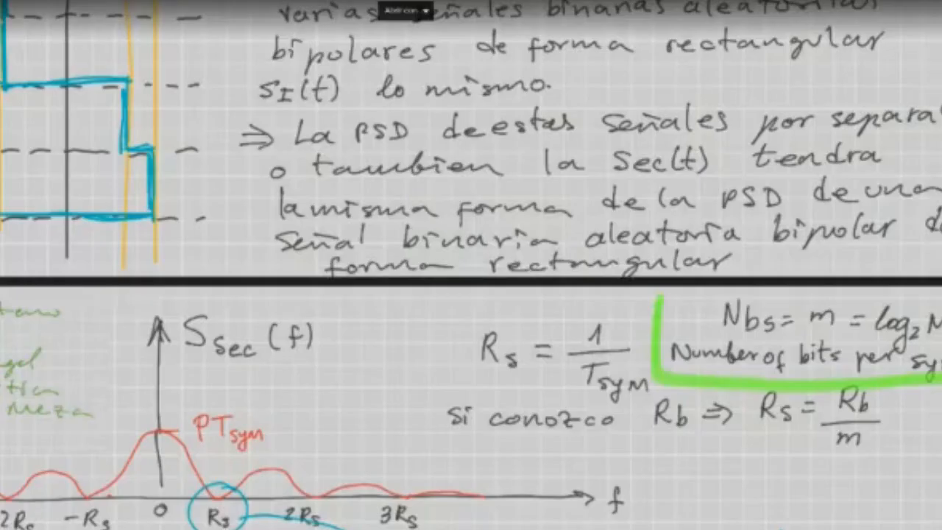
pyautogui.scroll(-3, 388, 274)
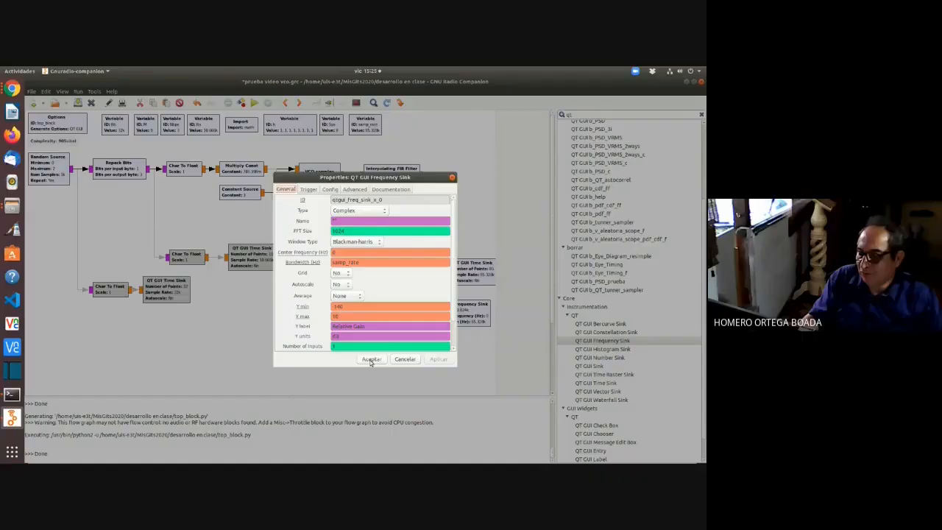
pyautogui.click(371, 359)
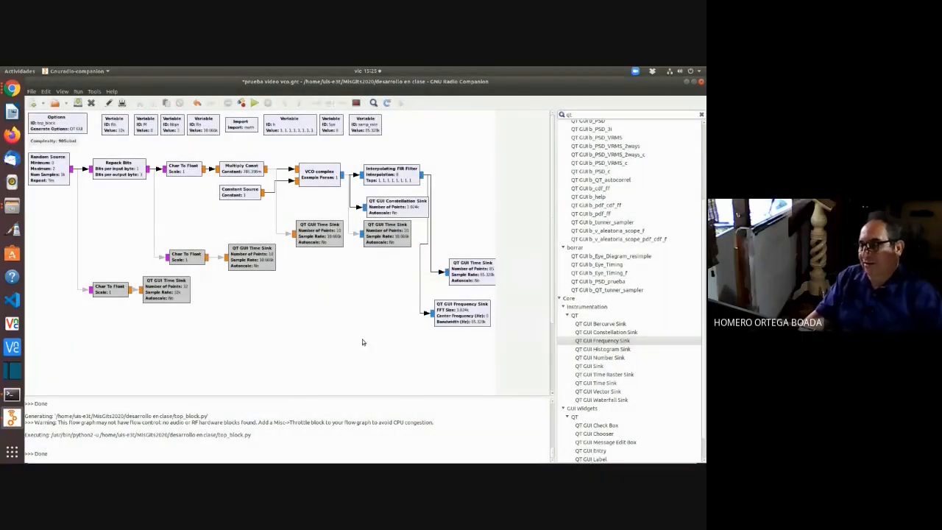
pyautogui.click(254, 103)
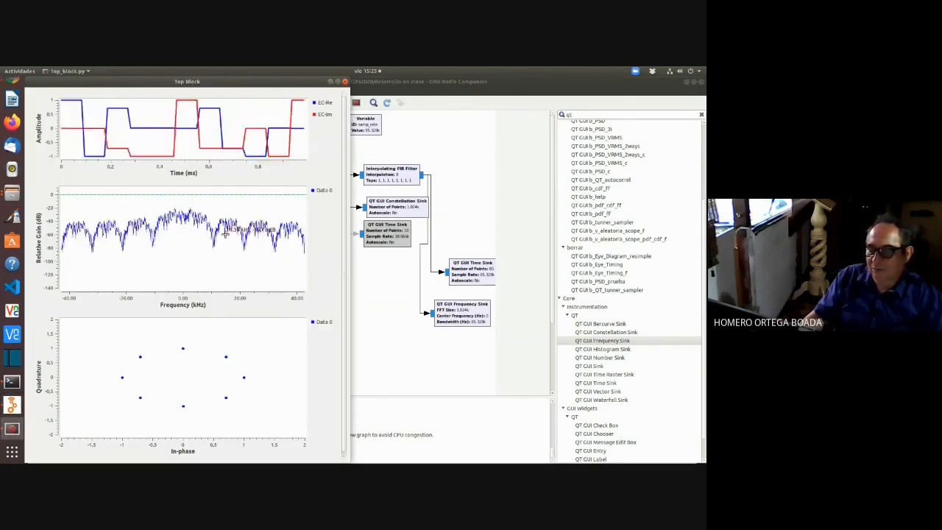
# - Set the averaging of the QT GUI Frequency Sink to High and accept its properties
pyautogui.click(373, 315)
pyautogui.click(450, 306)
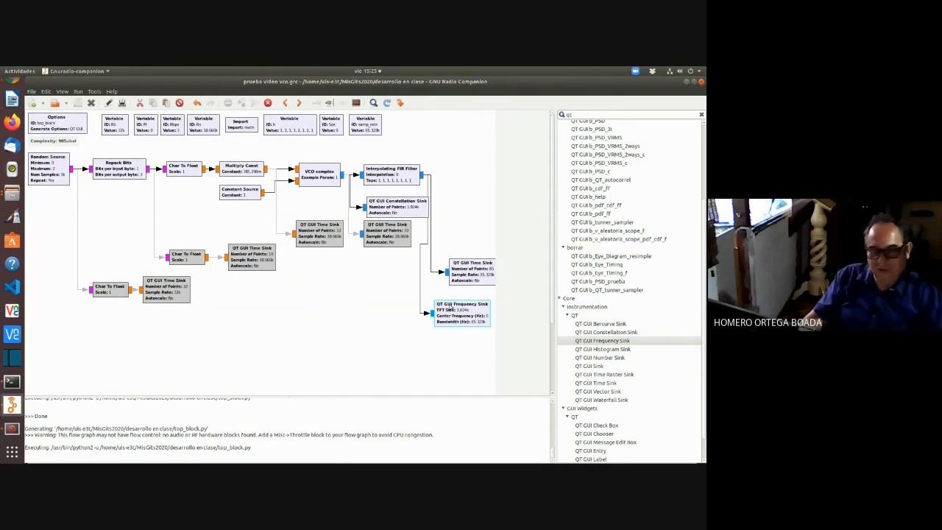
pyautogui.doubleClick(450, 307)
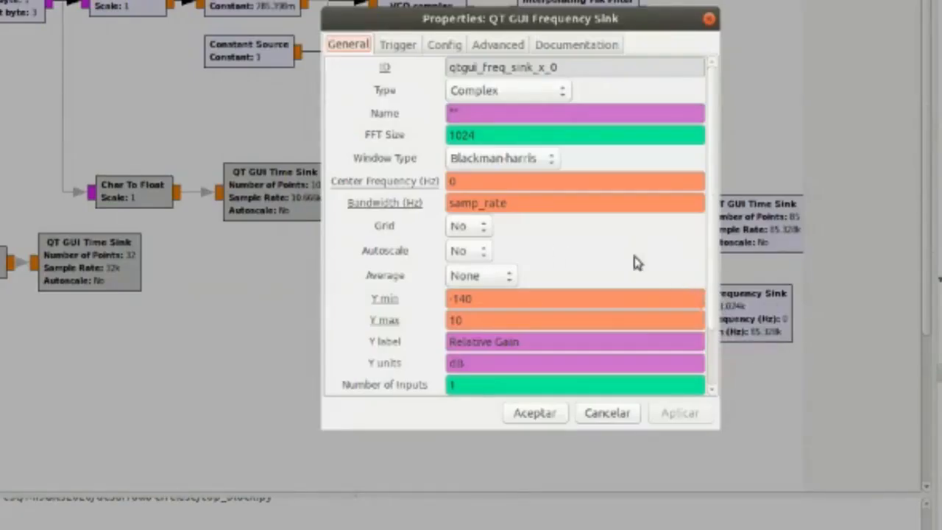
pyautogui.click(477, 278)
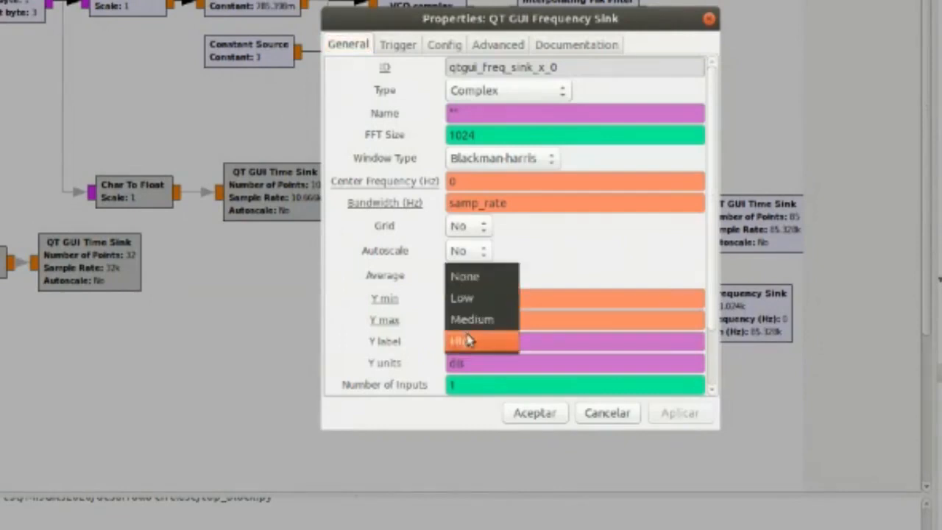
pyautogui.click(471, 337)
pyautogui.click(540, 409)
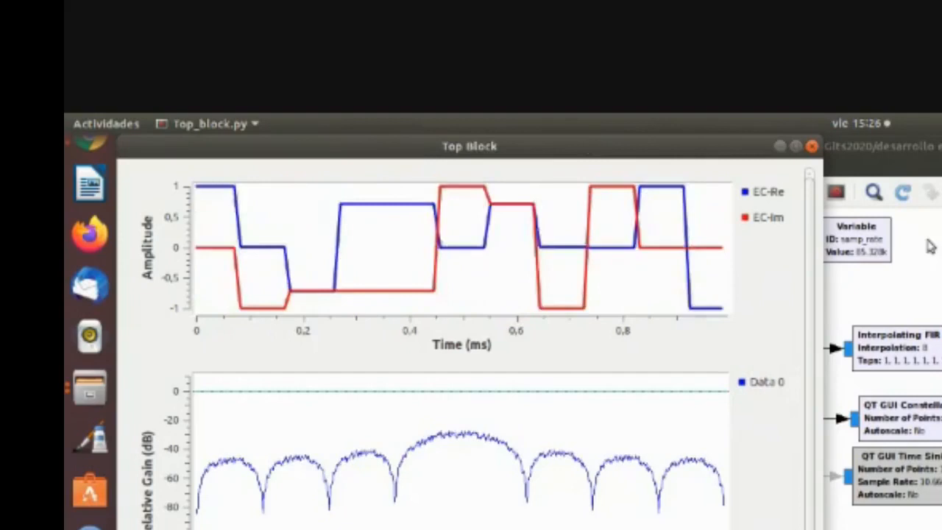
# - Return to the flowgraph and inspect the value expression of the Rs variable
pyautogui.click(930, 246)
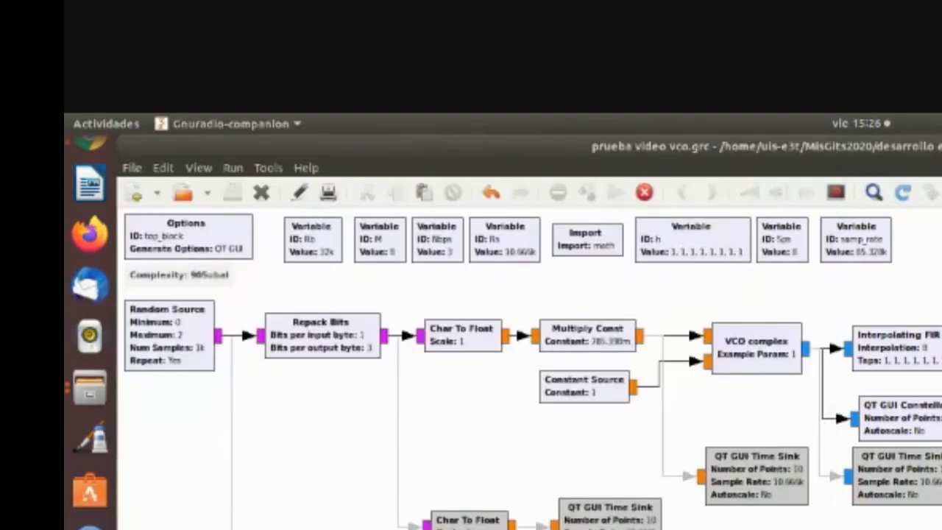
pyautogui.click(513, 259)
pyautogui.doubleClick(513, 254)
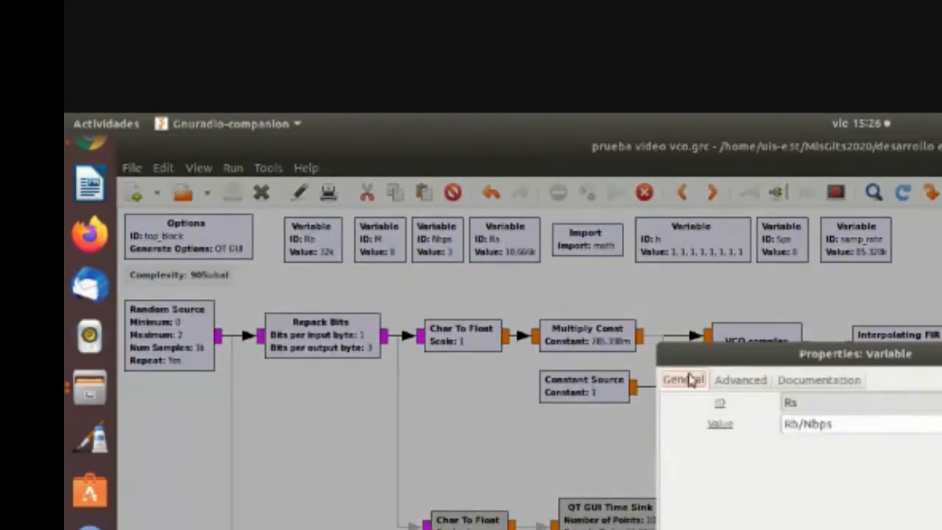
pyautogui.press('Escape')
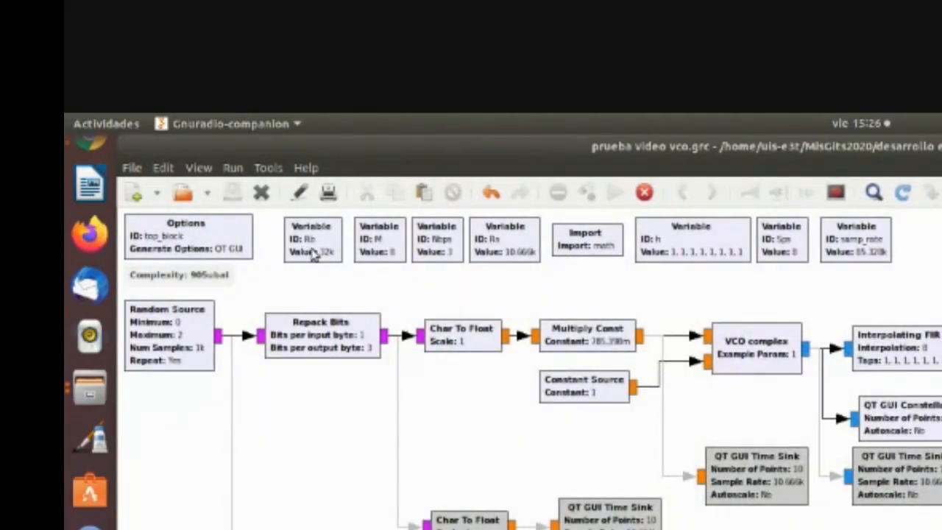
pyautogui.click(498, 254)
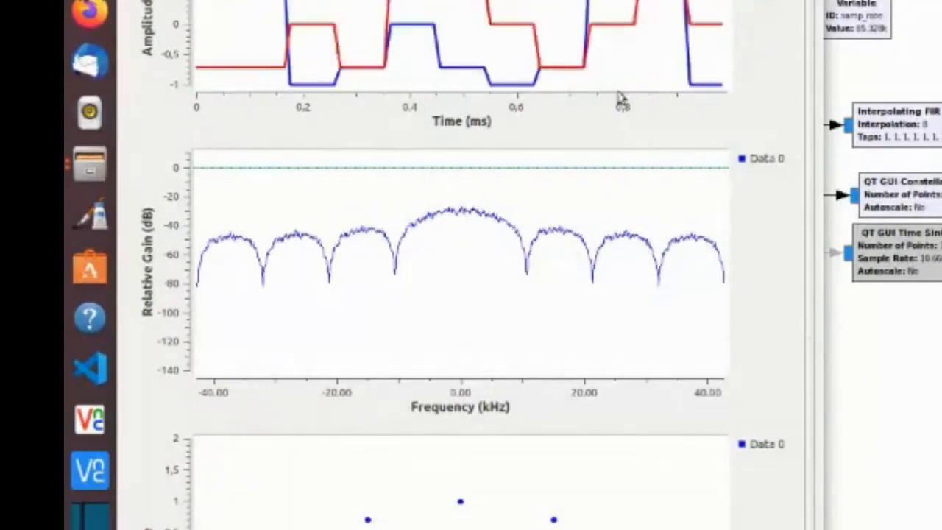
# - Close the running plots, search the block library for "qt" and add a QT GUI b_PSD_c block below the Frequency Sink
pyautogui.click(798, 0)
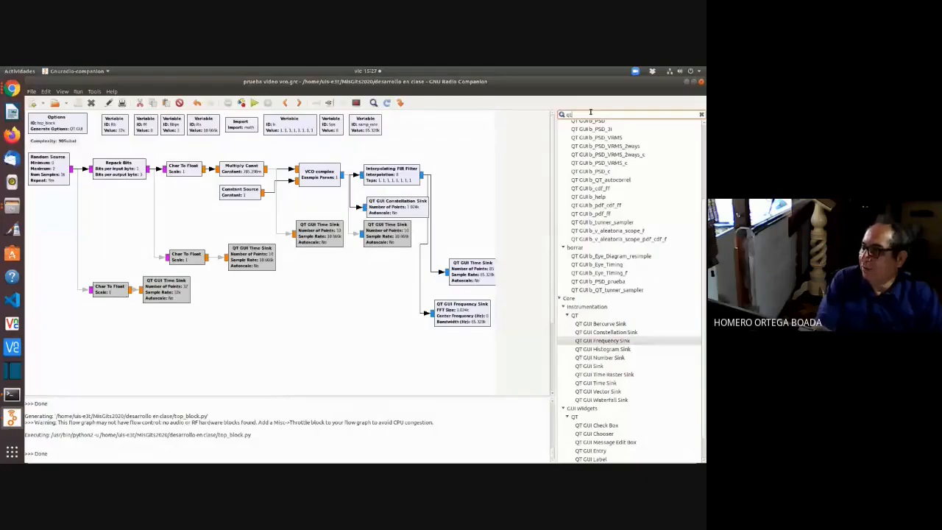
pyautogui.press('BackSpace')
pyautogui.press('BackSpace')
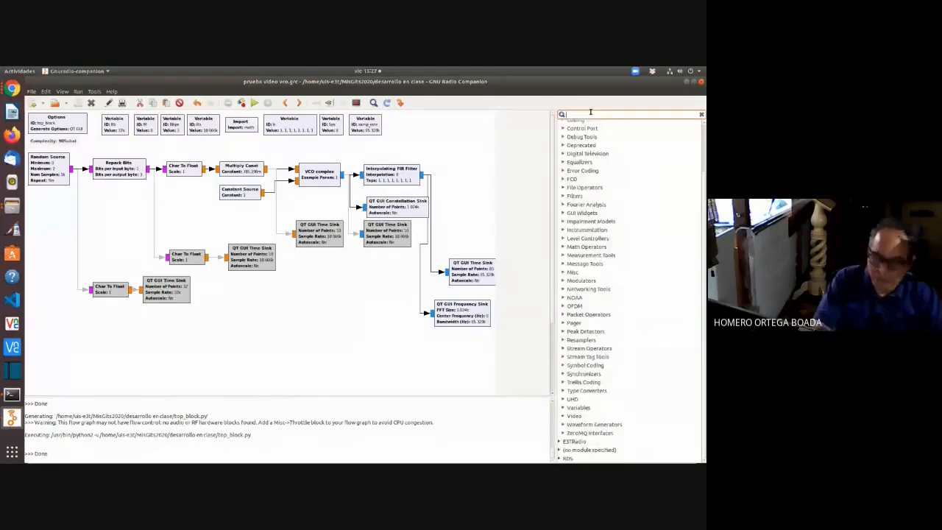
pyautogui.write('qt')
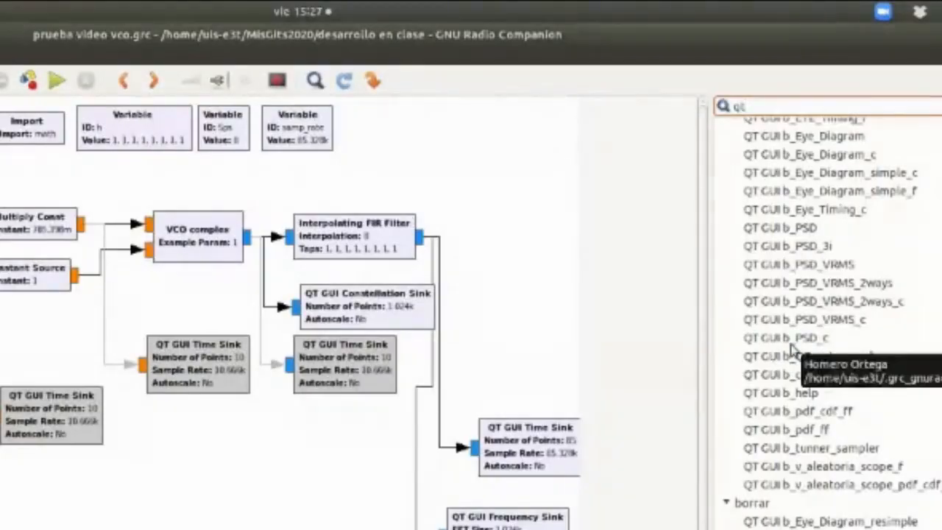
pyautogui.click(792, 343)
pyautogui.moveTo(792, 350); pyautogui.dragTo(534, 529)
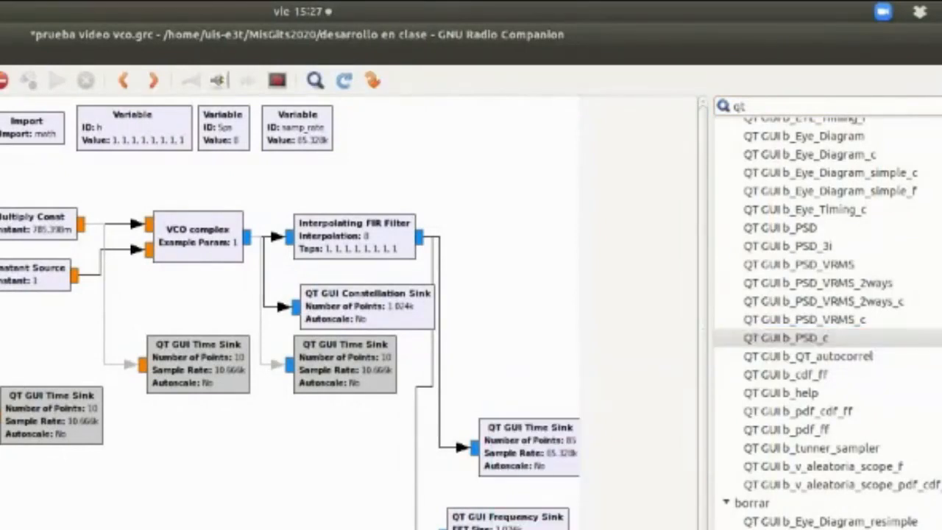
# - Disable the QT GUI Frequency Sink and connect the Interpolating FIR Filter output to the b_PSD_c block
pyautogui.click(526, 528)
pyautogui.press('d')
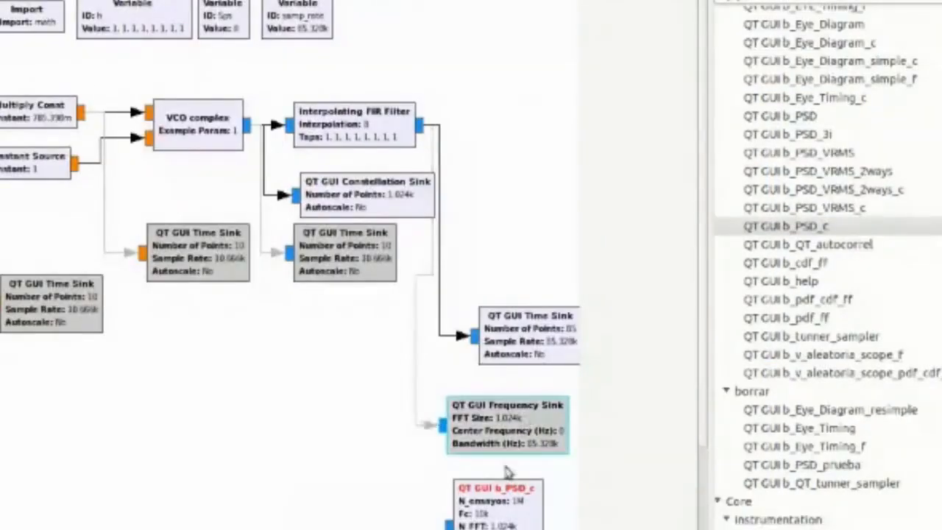
pyautogui.click(420, 125)
pyautogui.click(446, 525)
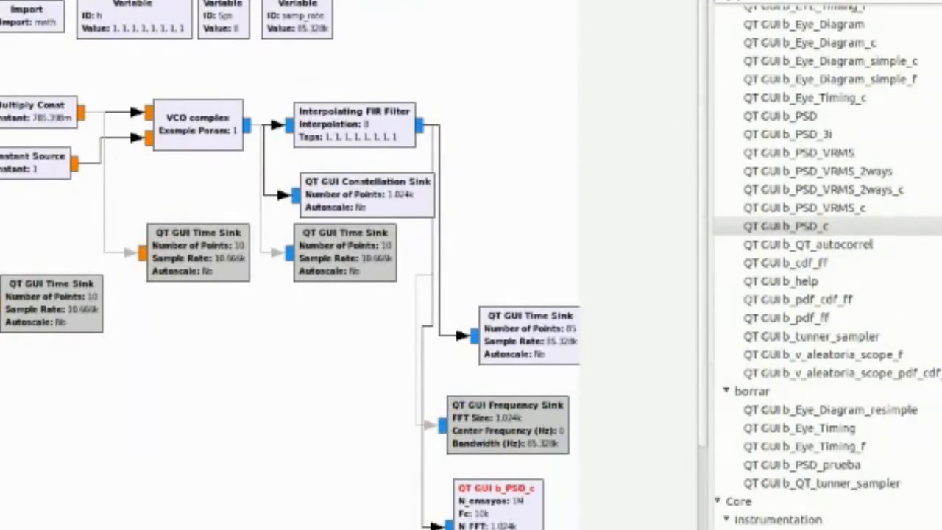
# - Set the Titulo of the b_PSD_c block to PSD
pyautogui.doubleClick(498, 508)
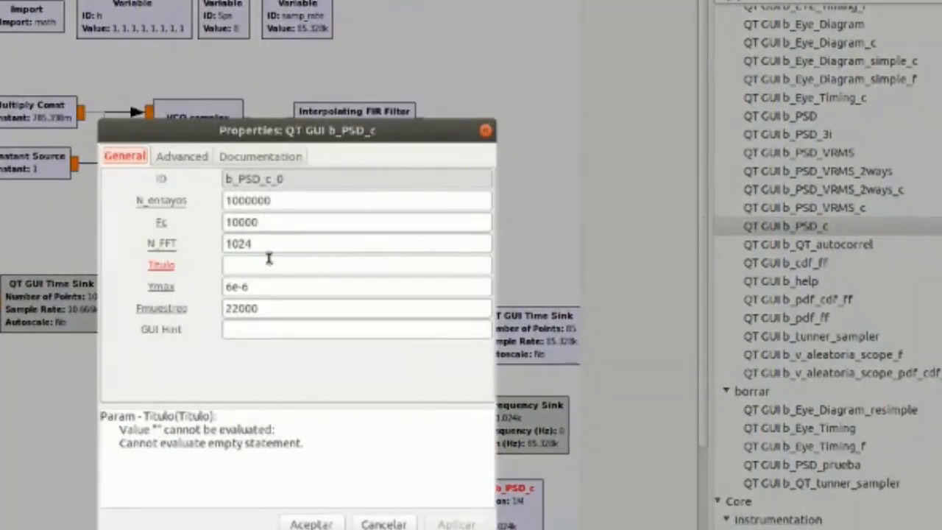
pyautogui.click(268, 259)
pyautogui.write('PS')
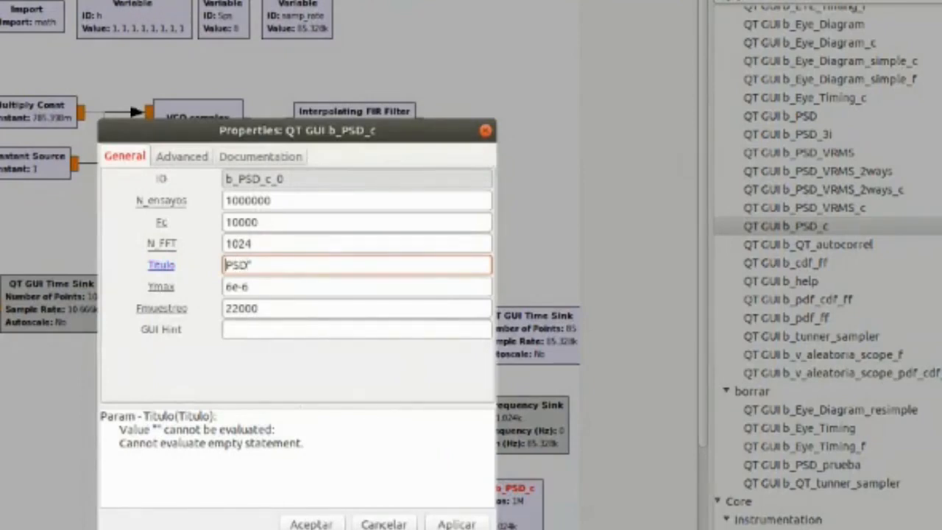
pyautogui.write('D"')
pyautogui.press('BackSpace')
# - Set the b_PSD_c block's Fc to 0 and Fmuestreo to samp_rate, and accept the properties
pyautogui.click(285, 200)
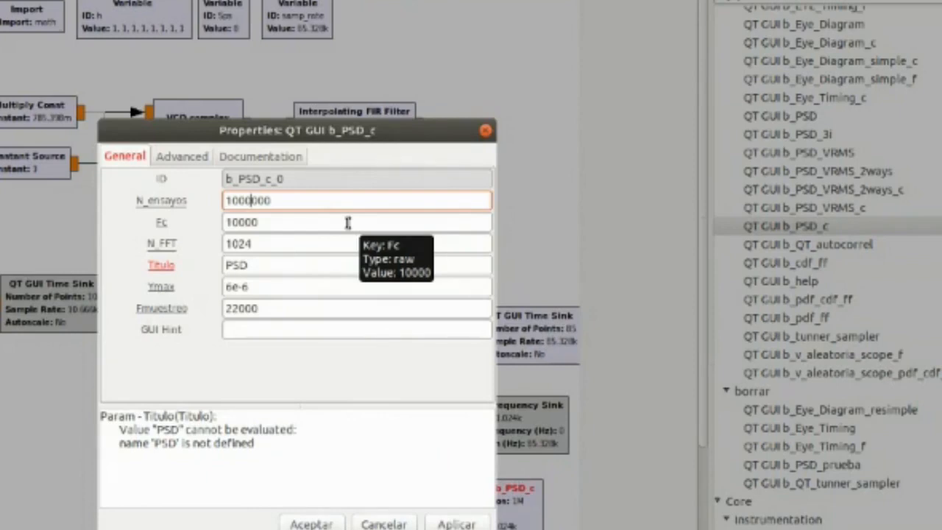
pyautogui.moveTo(295, 222); pyautogui.dragTo(223, 225)
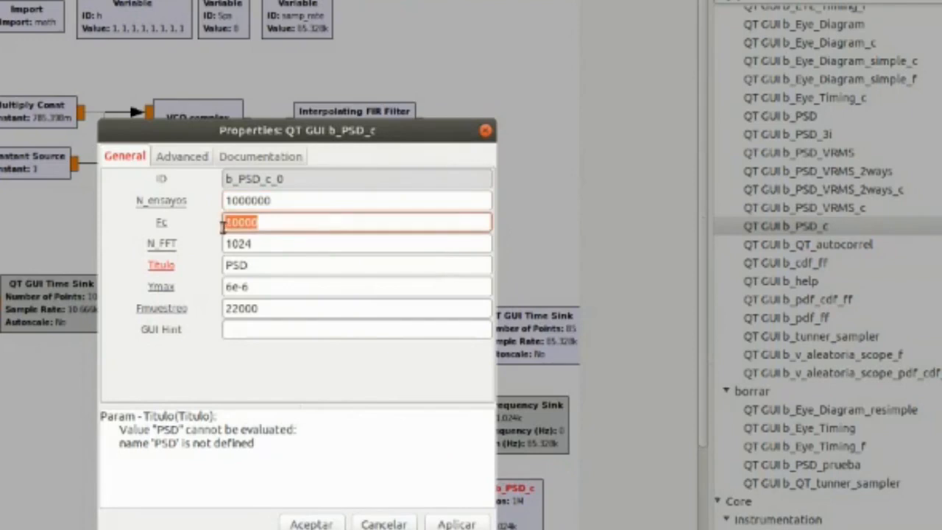
pyautogui.write('0')
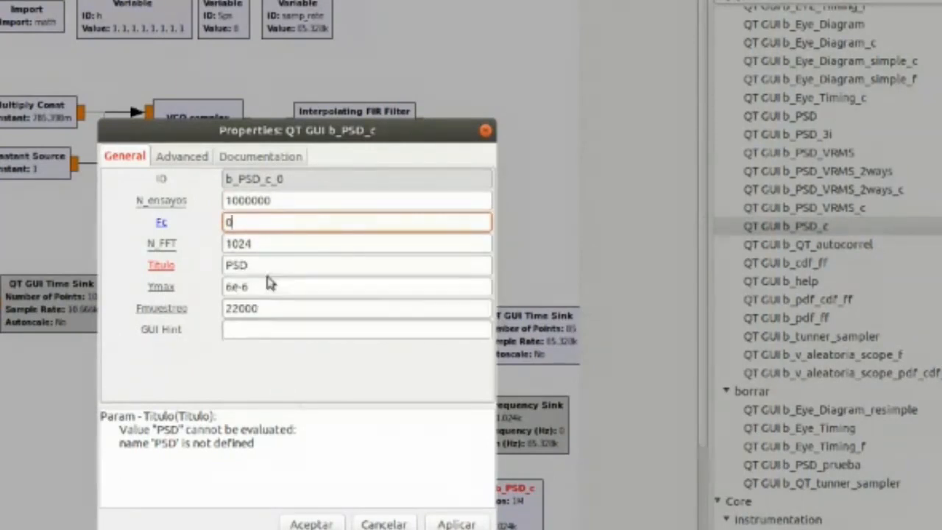
pyautogui.doubleClick(270, 308)
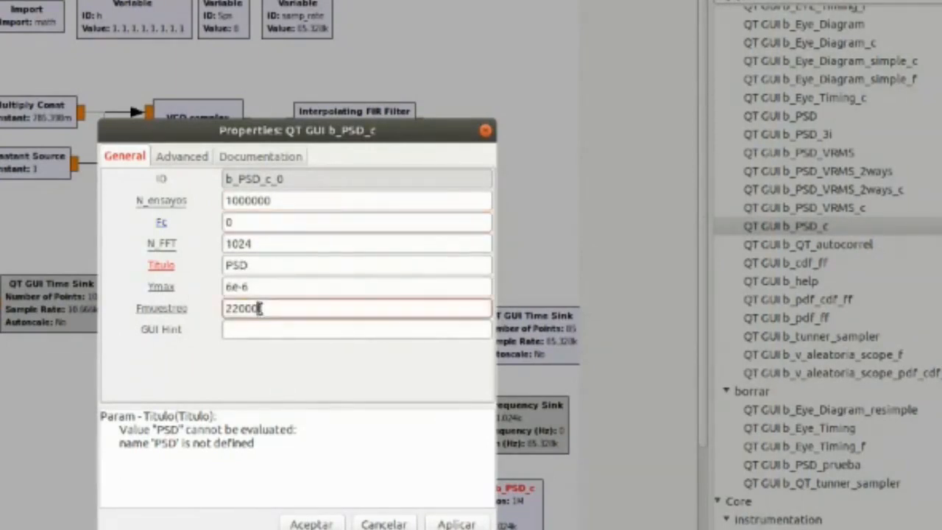
pyautogui.write('samp_rate')
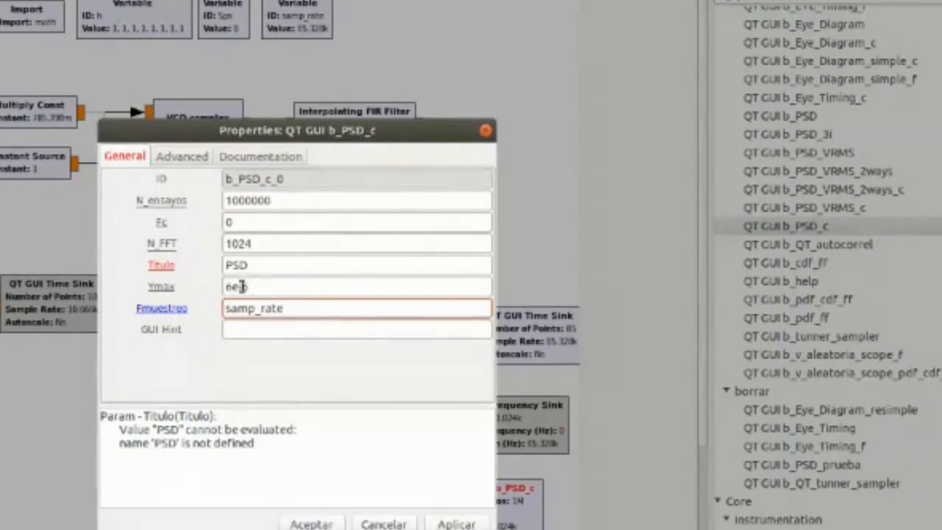
pyautogui.click(311, 524)
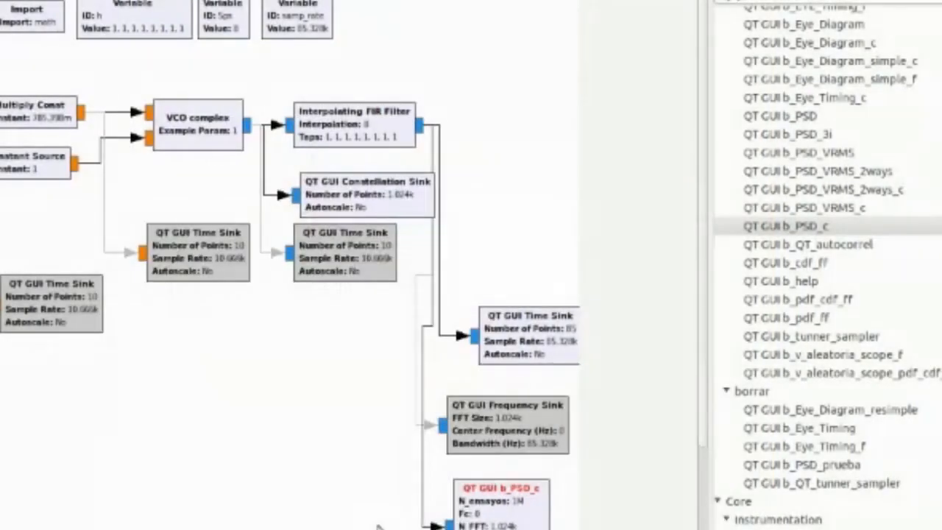
# - Enclose the b_PSD_c block's Titulo in quotation marks as "PSD" and accept the change
pyautogui.doubleClick(501, 526)
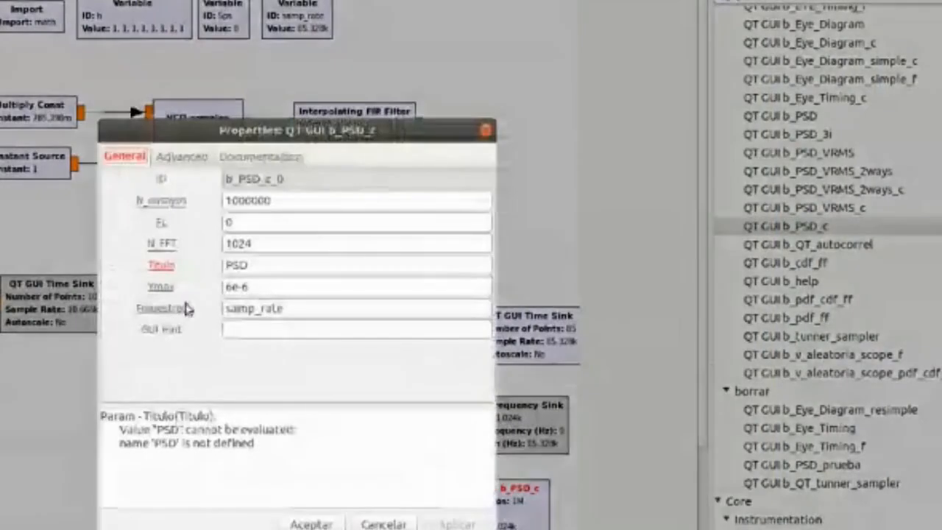
pyautogui.click(245, 268)
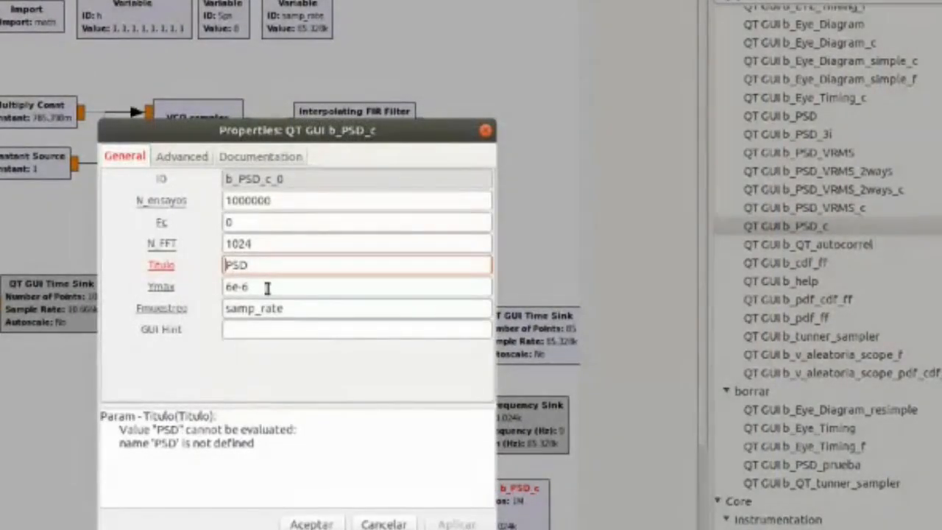
pyautogui.press('Home')
pyautogui.write('"')
pyautogui.press('End')
pyautogui.write('"')
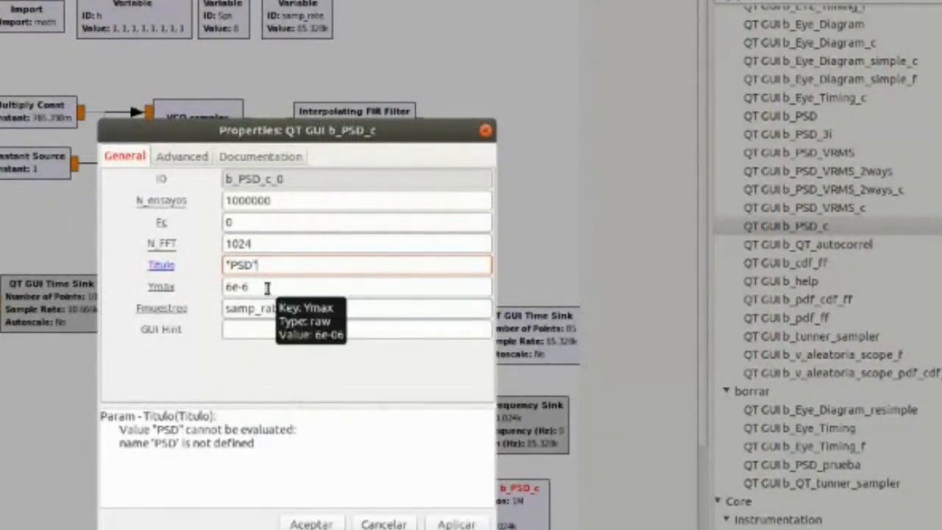
pyautogui.click(322, 523)
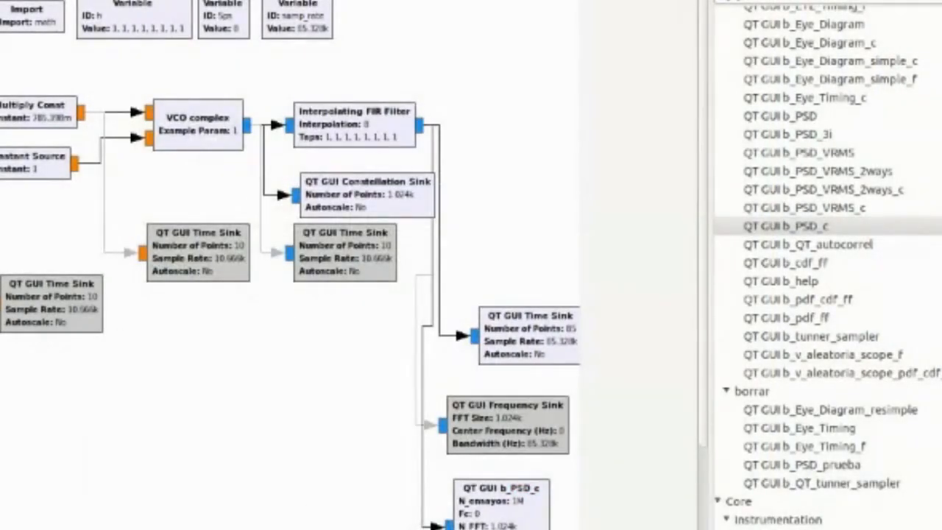
# - Run the flowgraph, zoom in on the lower part of the PSD plot across its frequency range, and close the plots
pyautogui.click(255, 103)
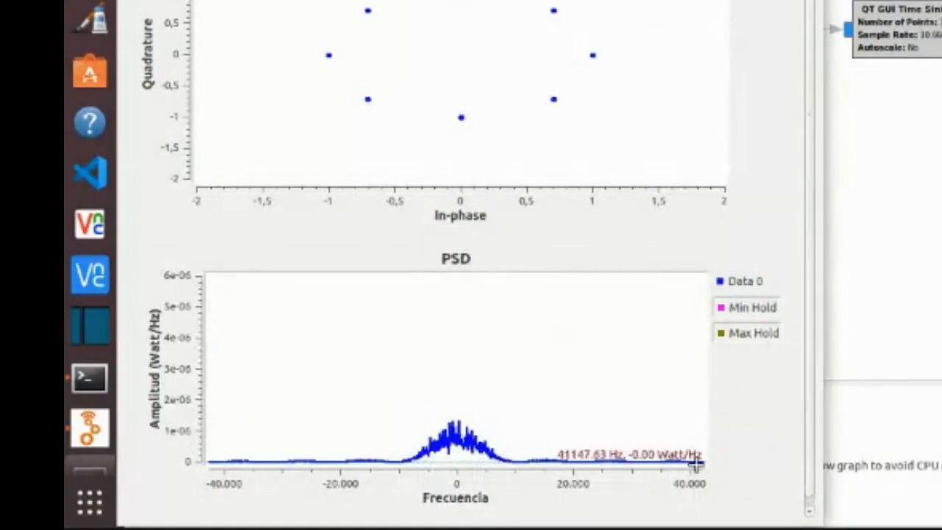
pyautogui.moveTo(700, 463); pyautogui.dragTo(208, 417)
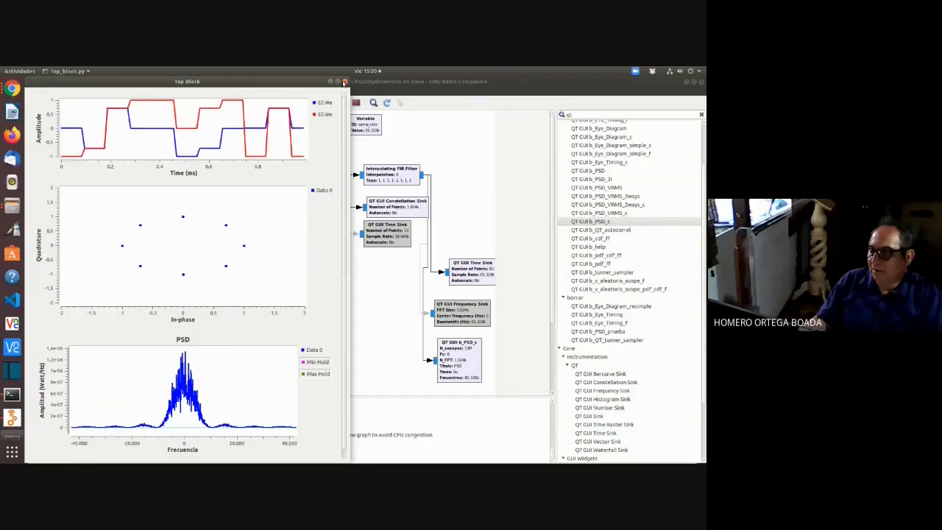
pyautogui.click(344, 81)
# - Disable the b_PSD_c block, re-enable the QT GUI Frequency Sink, and run the flowgraph to view its spectrum
pyautogui.moveTo(464, 372); pyautogui.dragTo(458, 377)
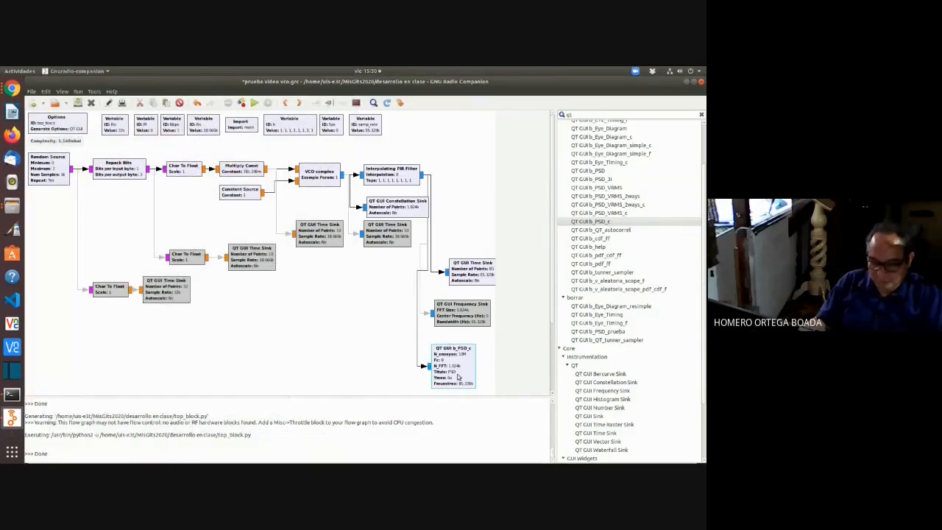
pyautogui.click(466, 321)
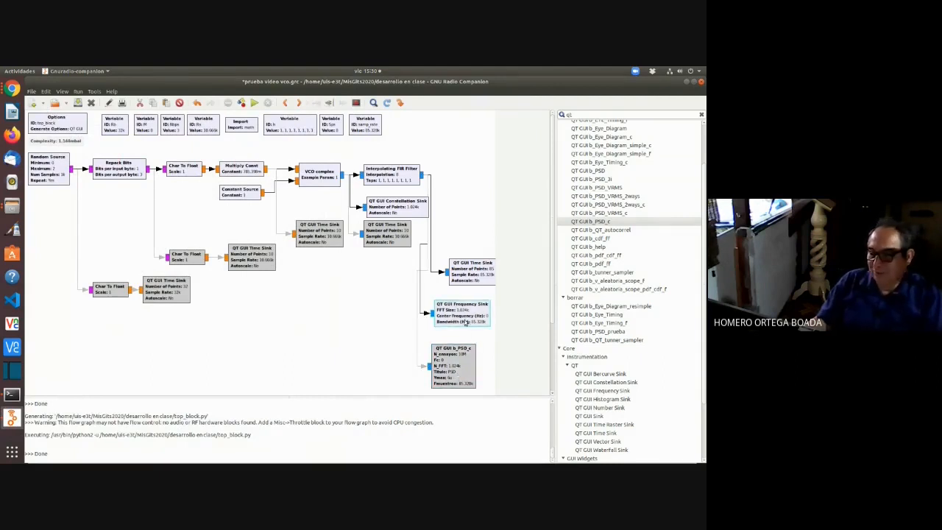
pyautogui.click(254, 103)
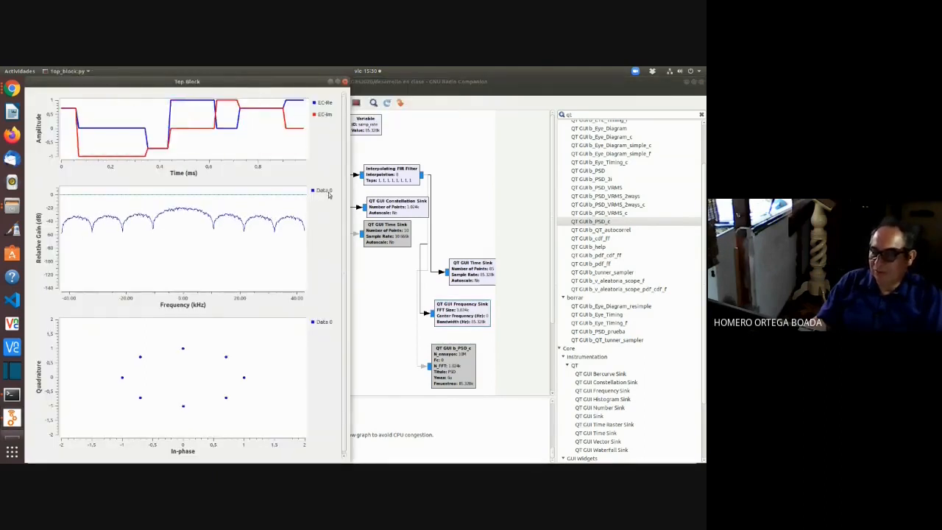
pyautogui.click(345, 82)
# - Set the QT GUI Frequency Sink's Average to None and run the flowgraph again
pyautogui.doubleClick(462, 313)
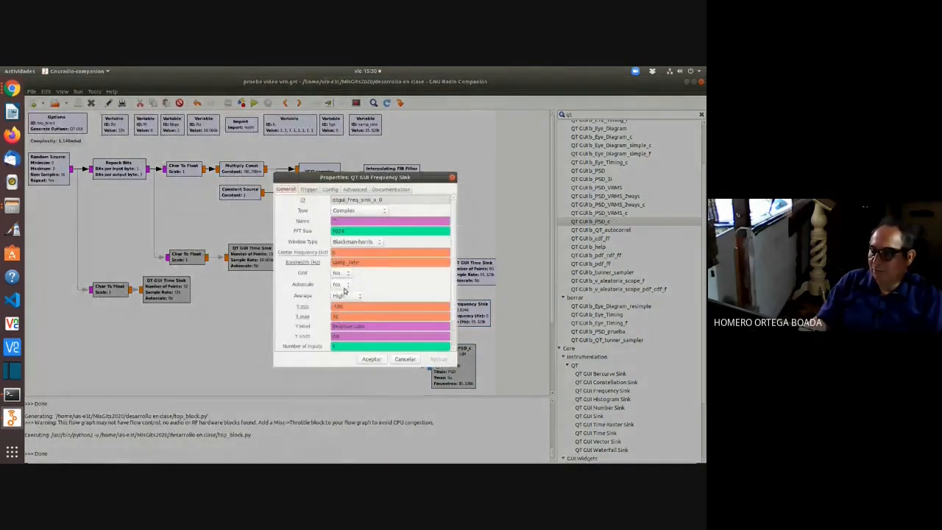
pyautogui.click(349, 295)
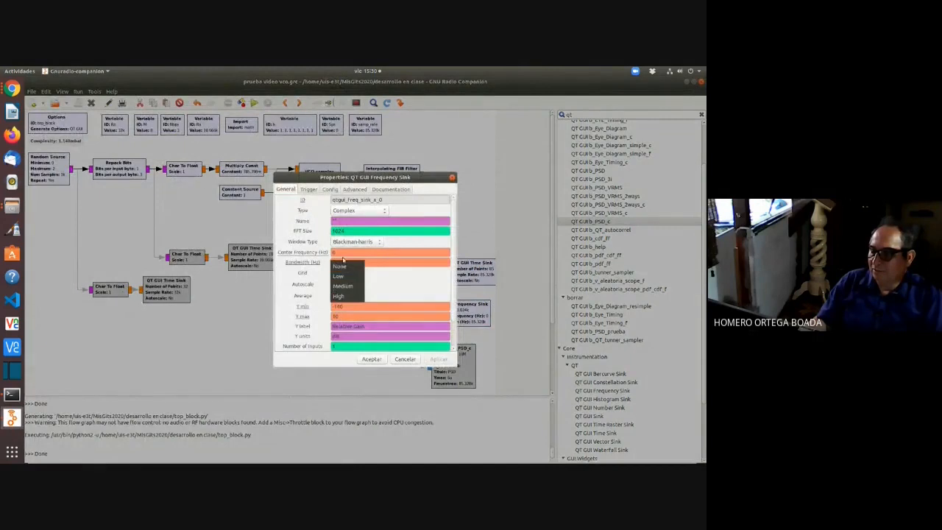
pyautogui.click(343, 266)
pyautogui.click(371, 358)
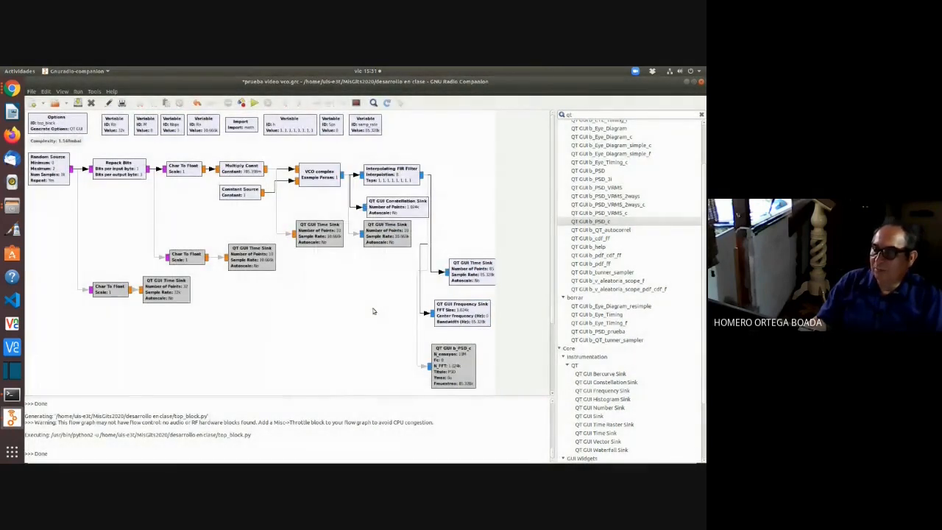
pyautogui.click(254, 103)
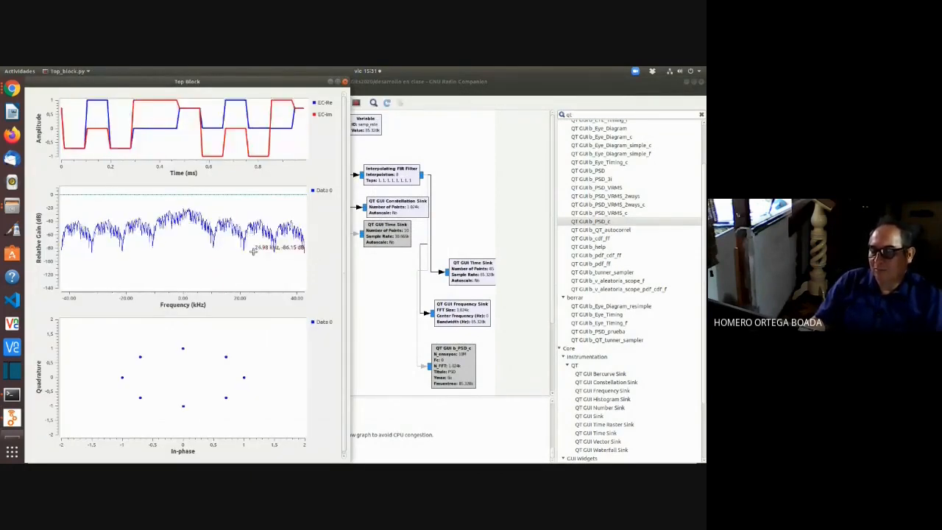
# - Turn on Max Hold for the relative gain frequency plot
pyautogui.rightClick(171, 247)
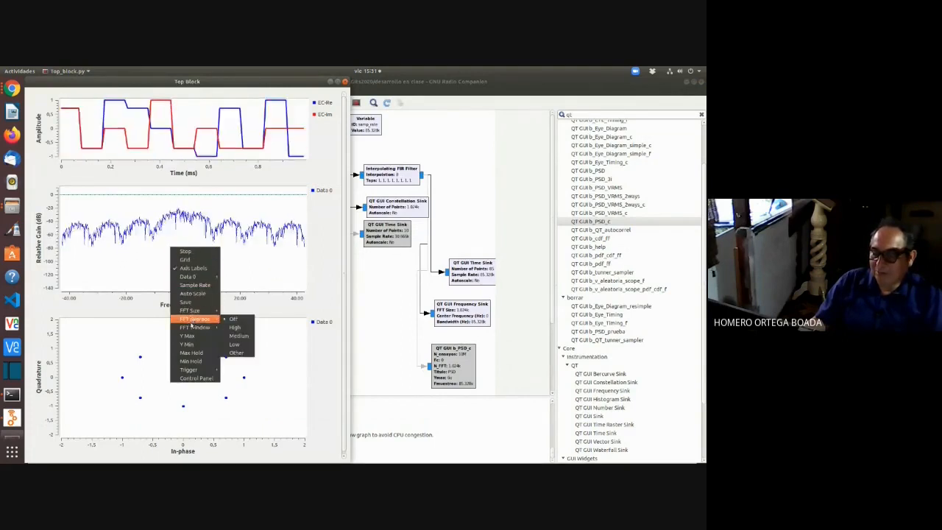
pyautogui.moveTo(191, 327)
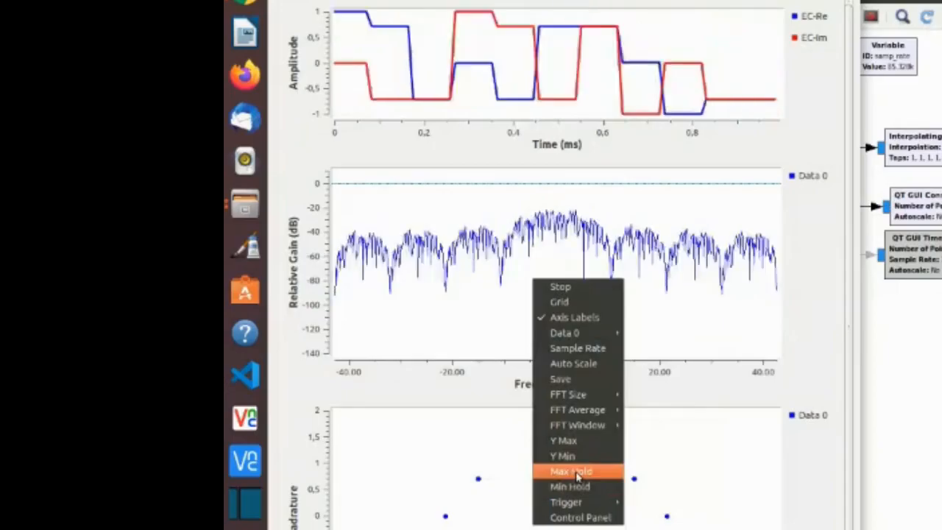
pyautogui.click(578, 473)
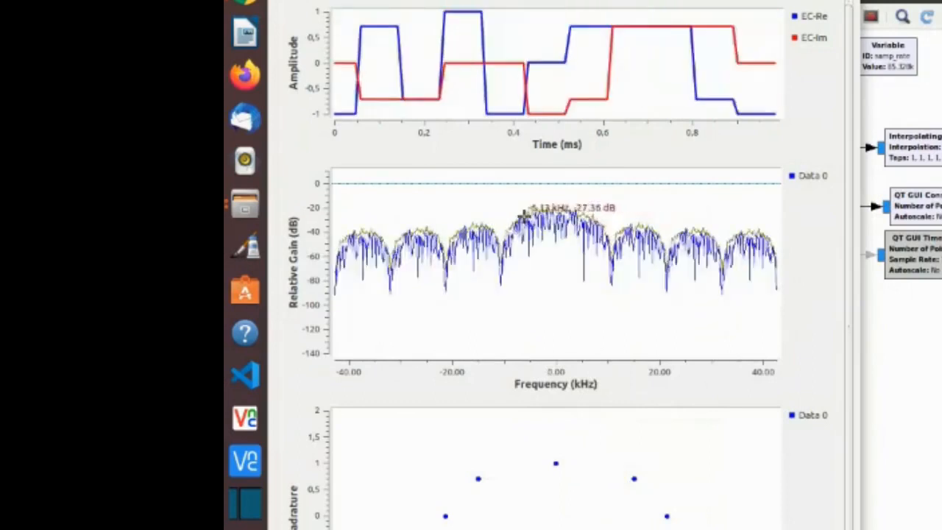
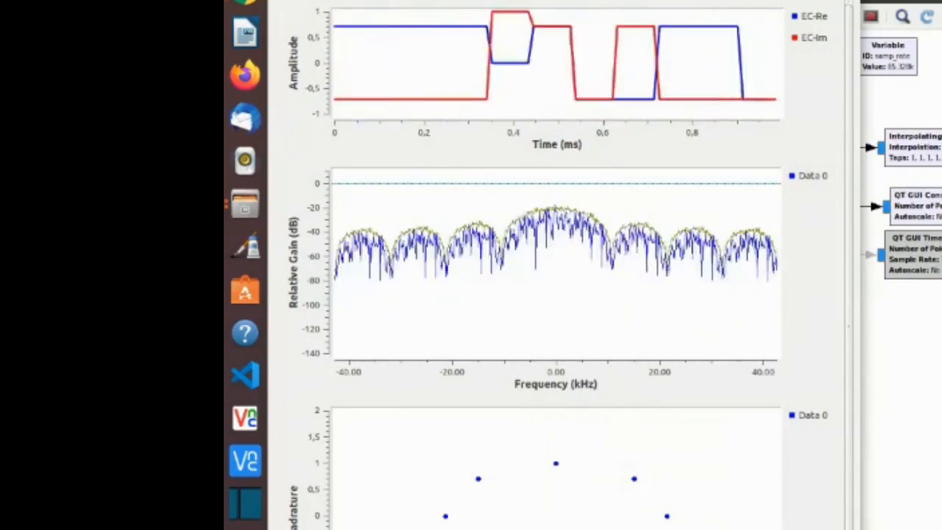
# - Close the plots and place an Add block fed by the Interpolating FIR Filter's output
pyautogui.click(848, 1)
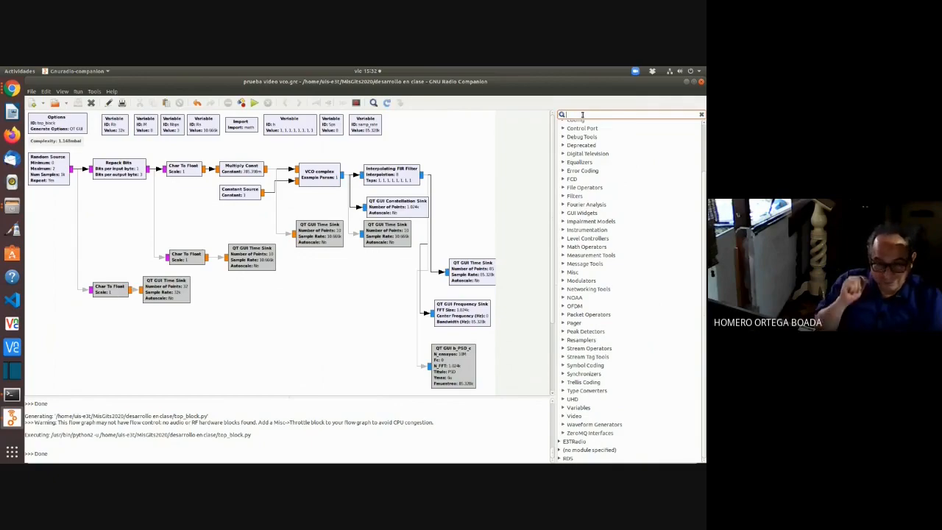
pyautogui.write('ad')
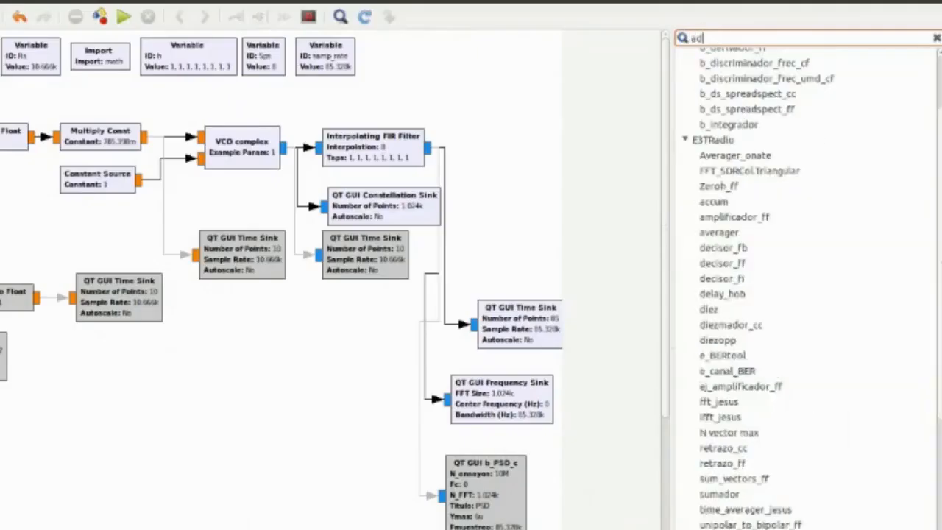
pyautogui.write('d')
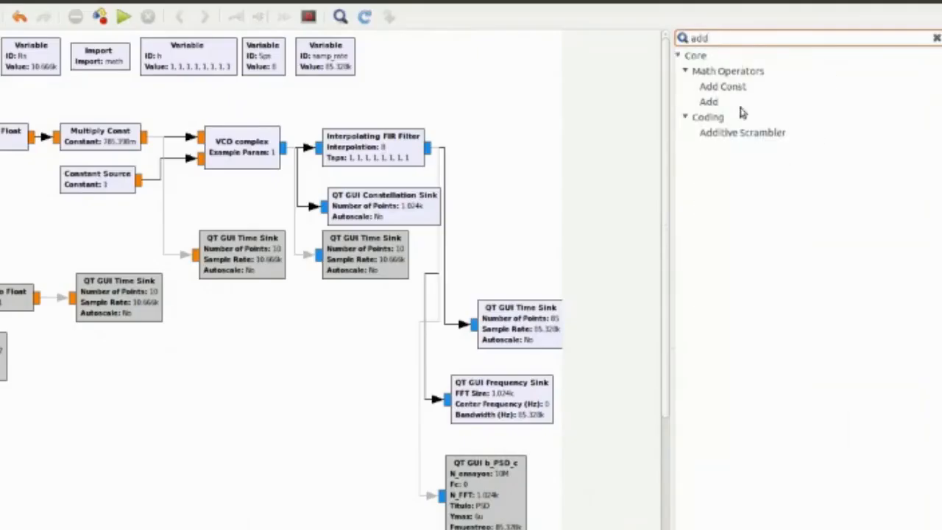
pyautogui.moveTo(711, 102); pyautogui.dragTo(513, 178)
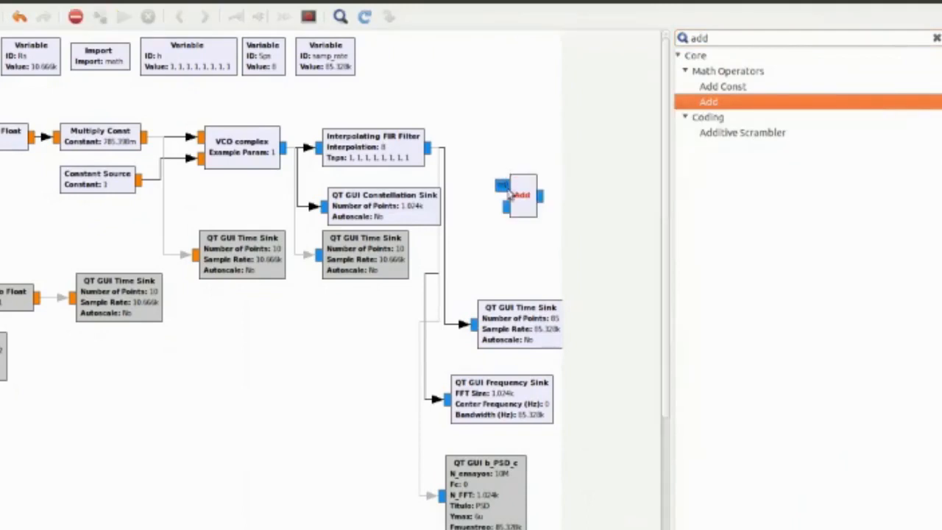
pyautogui.click(506, 188)
pyautogui.click(428, 149)
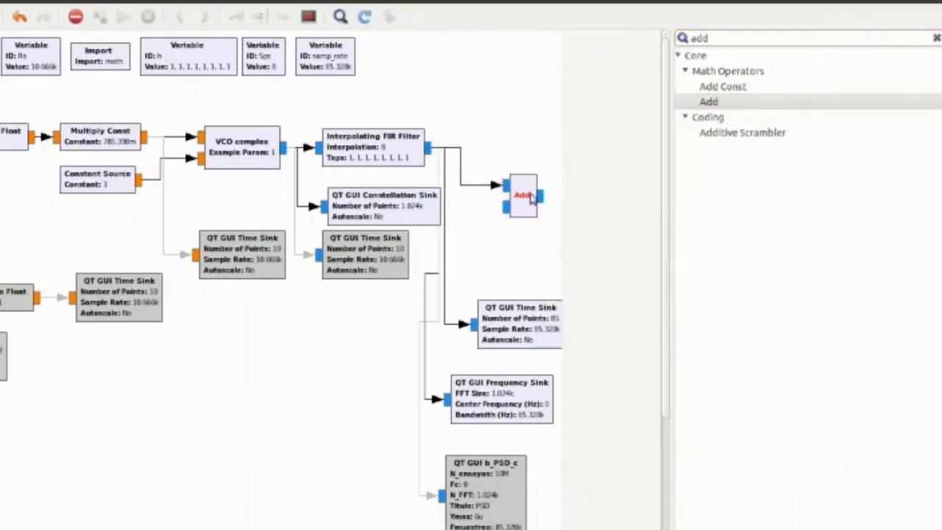
# - Rotate the Add block clockwise so its inputs face up, and shift it slightly lower
pyautogui.moveTo(530, 200); pyautogui.dragTo(527, 205)
pyautogui.press('Right')
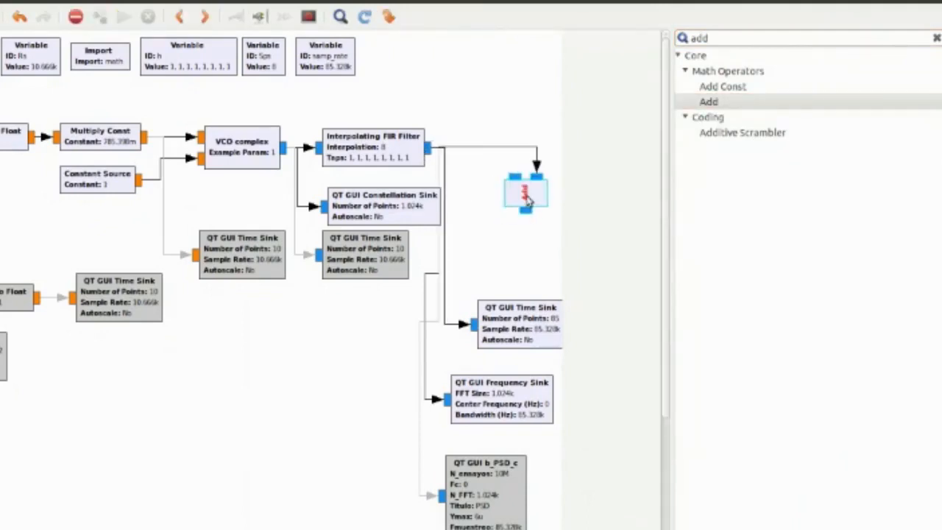
pyautogui.moveTo(527, 200); pyautogui.dragTo(524, 215)
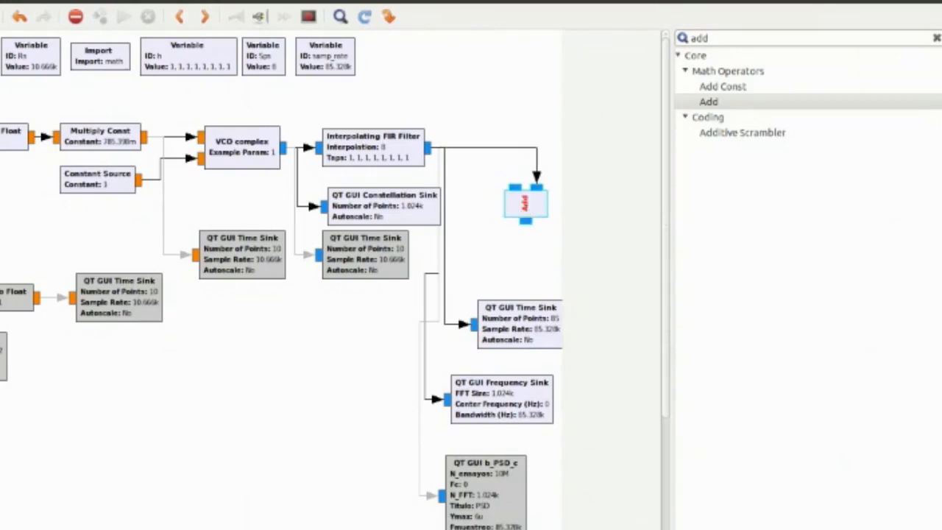
# - Disable the QT GUI Constellation Sink, the 85.328k QT GUI Time Sink and the QT GUI Frequency Sink
pyautogui.click(353, 222)
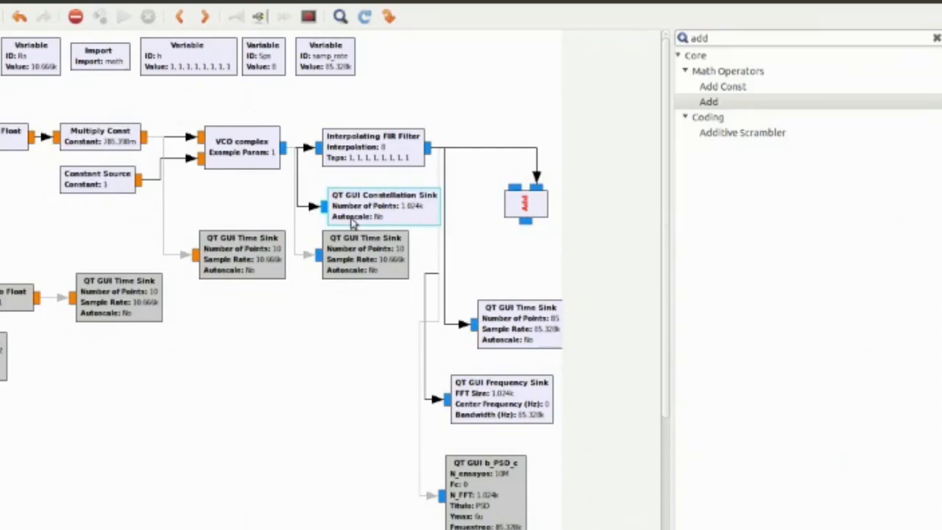
pyautogui.click(501, 331)
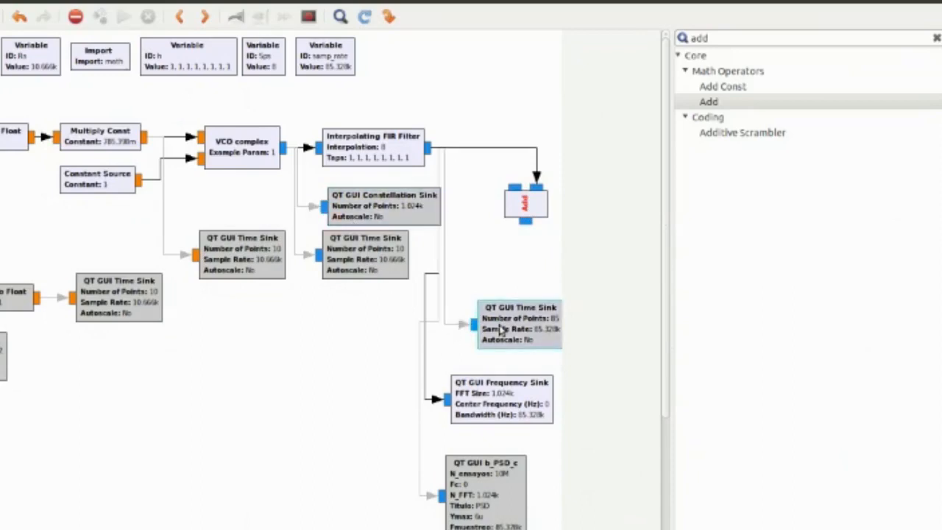
pyautogui.click(498, 409)
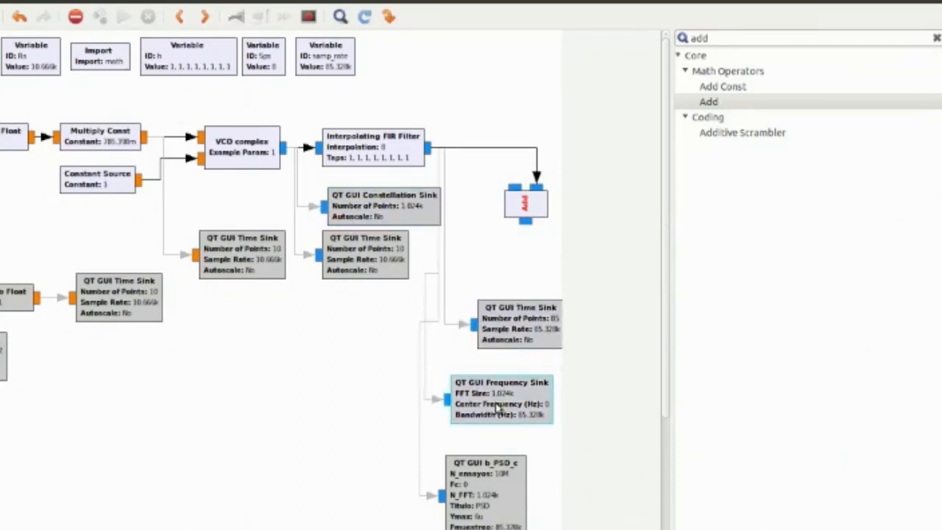
# - Move all the disabled sink blocks together lower on the canvas to free space below the signal chain
pyautogui.moveTo(2, 190); pyautogui.dragTo(478, 519)
pyautogui.moveTo(382, 202); pyautogui.dragTo(382, 357)
pyautogui.moveTo(114, 323); pyautogui.dragTo(114, 167)
pyautogui.click(546, 256)
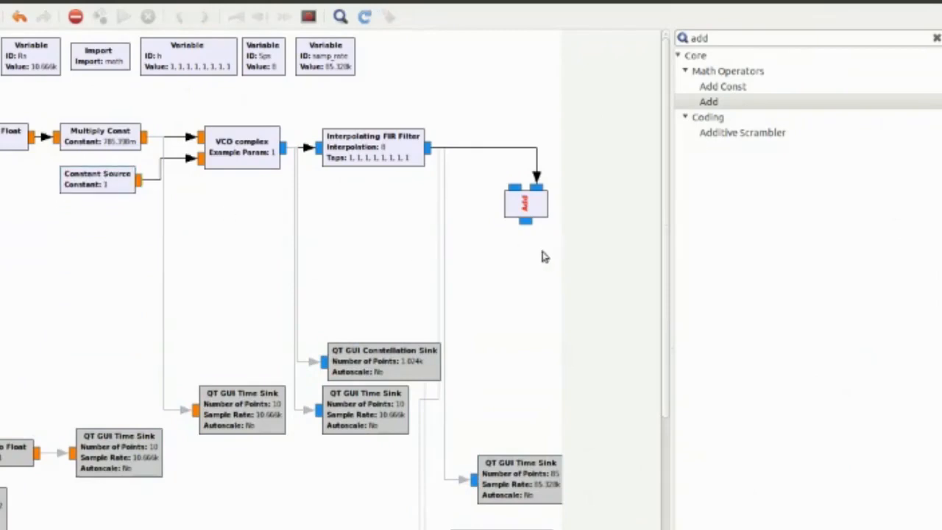
# - Place a Noise Source block below the Interpolating FIR Filter and review its properties without changing them
pyautogui.doubleClick(714, 37)
pyautogui.press('BackSpace')
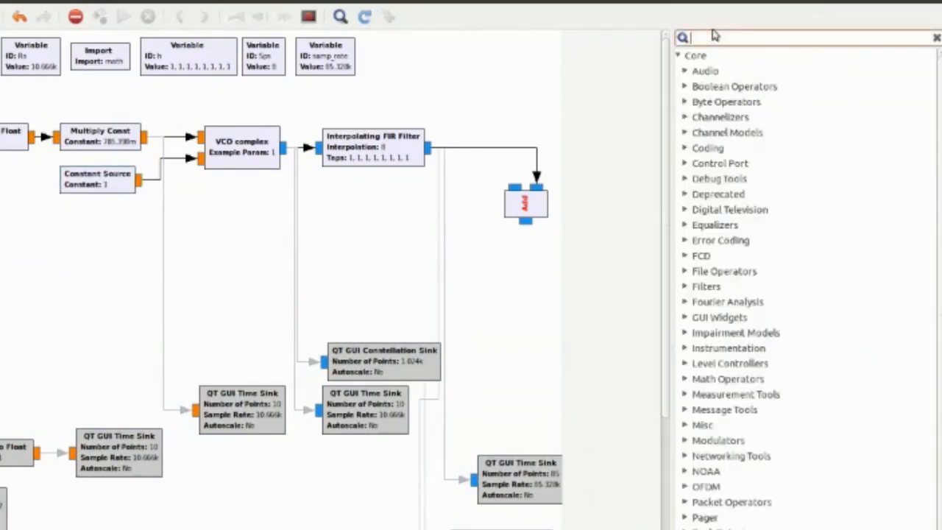
pyautogui.write('sou')
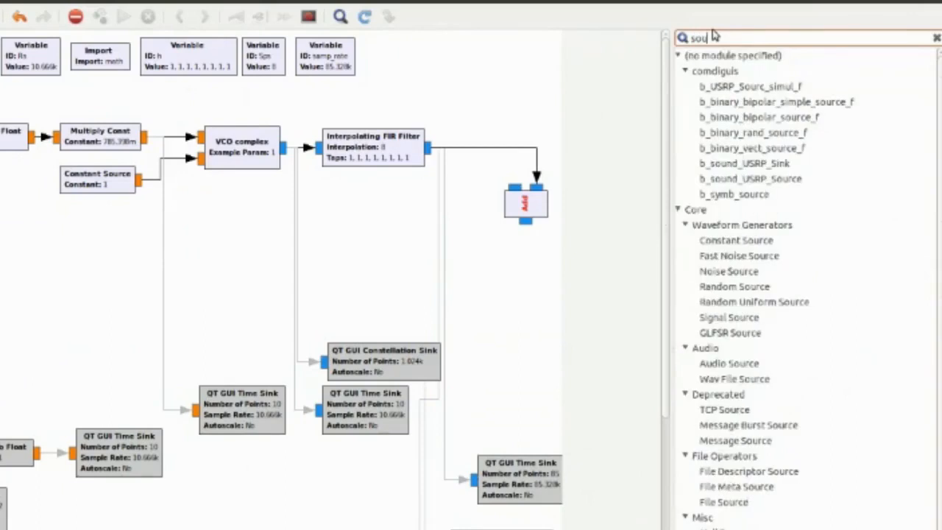
pyautogui.click(735, 274)
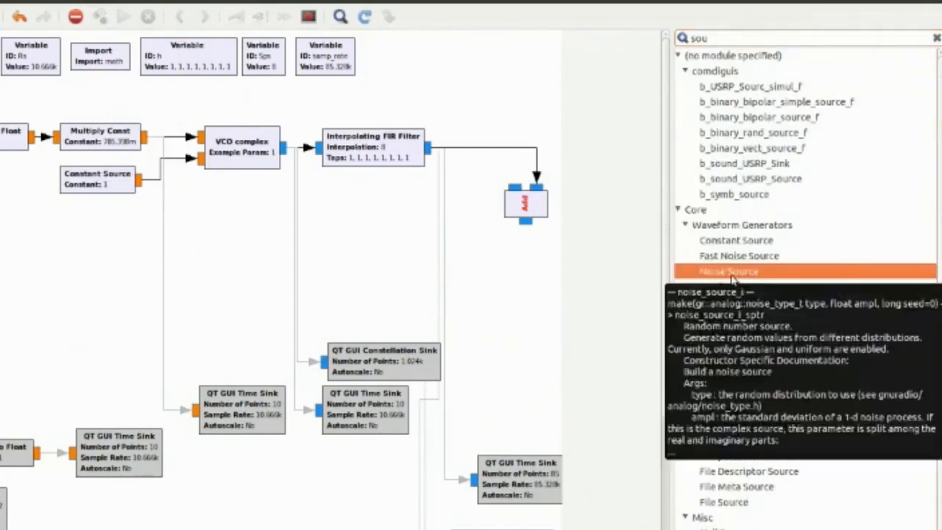
pyautogui.moveTo(735, 273); pyautogui.dragTo(381, 211)
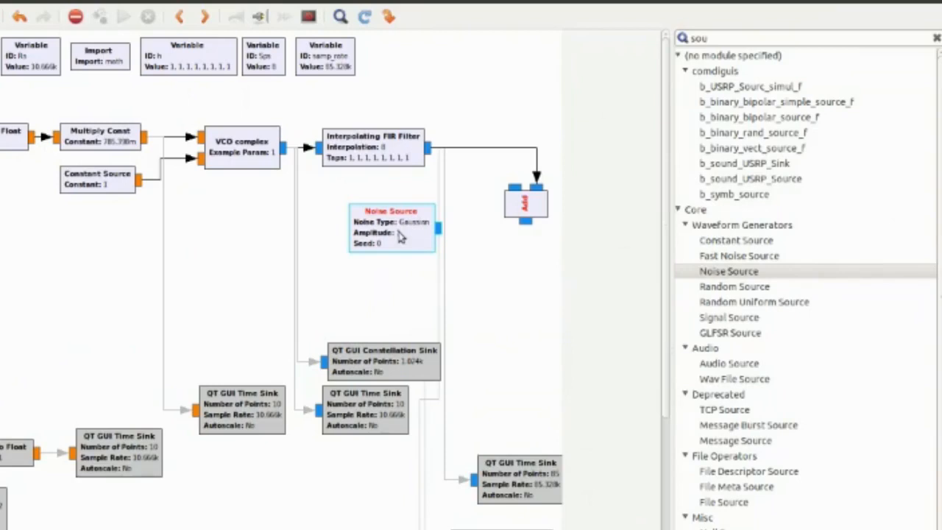
pyautogui.moveTo(400, 234); pyautogui.dragTo(373, 239)
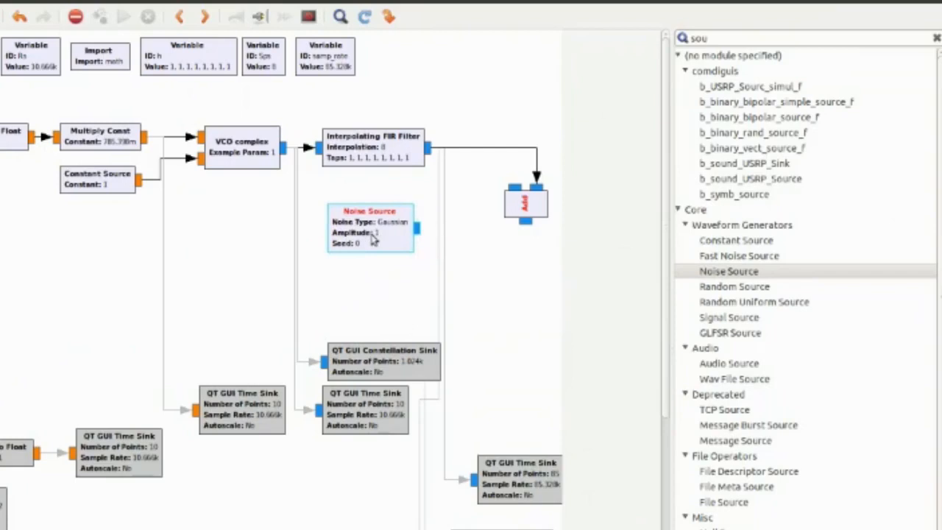
pyautogui.doubleClick(373, 238)
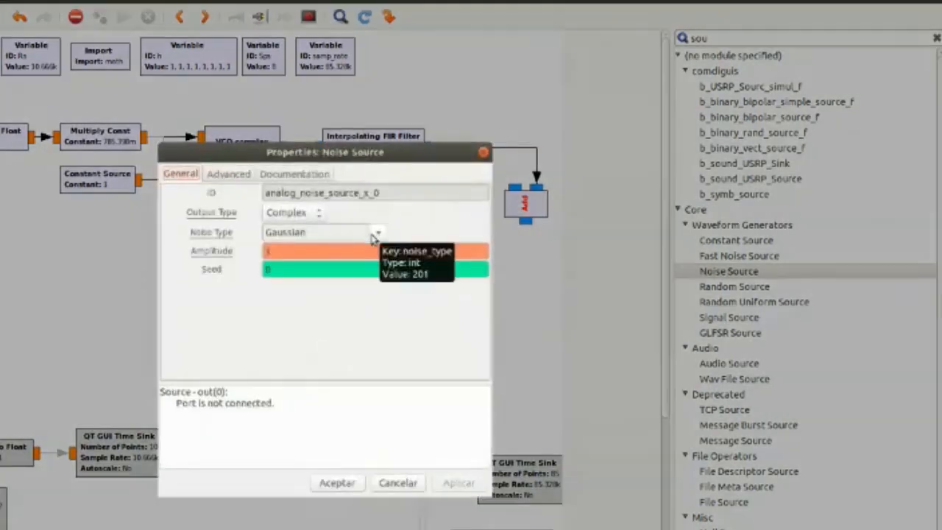
pyautogui.click(397, 483)
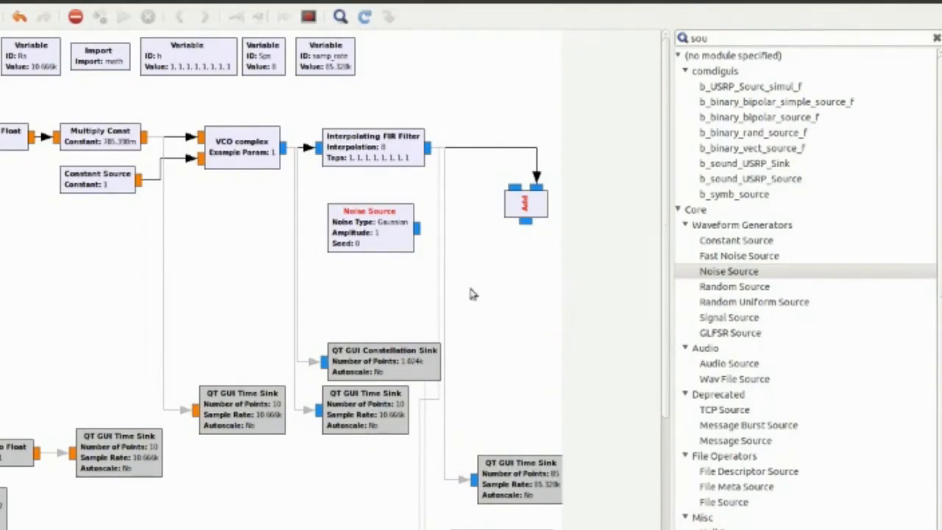
# - Connect the Noise Source output to the Add block's free input and move the Add block below the noise level
pyautogui.click(416, 229)
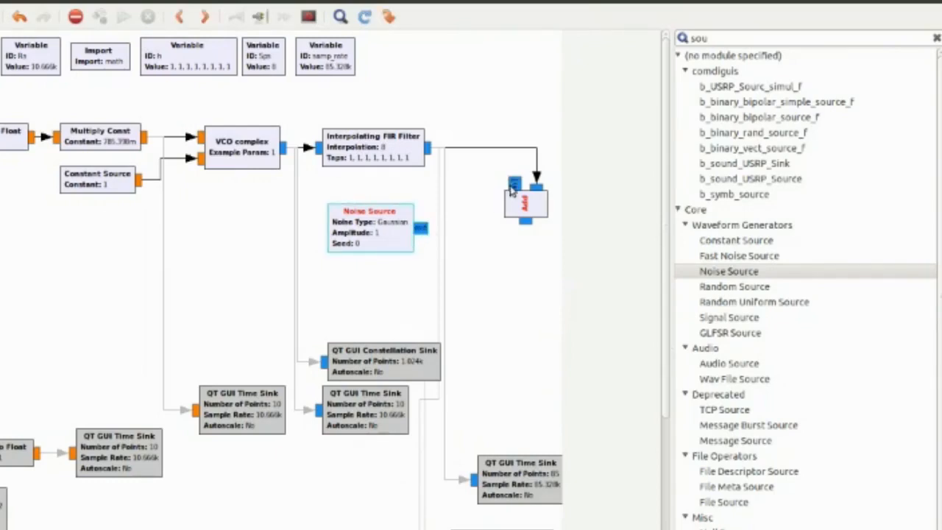
pyautogui.click(514, 189)
pyautogui.moveTo(524, 203); pyautogui.dragTo(524, 268)
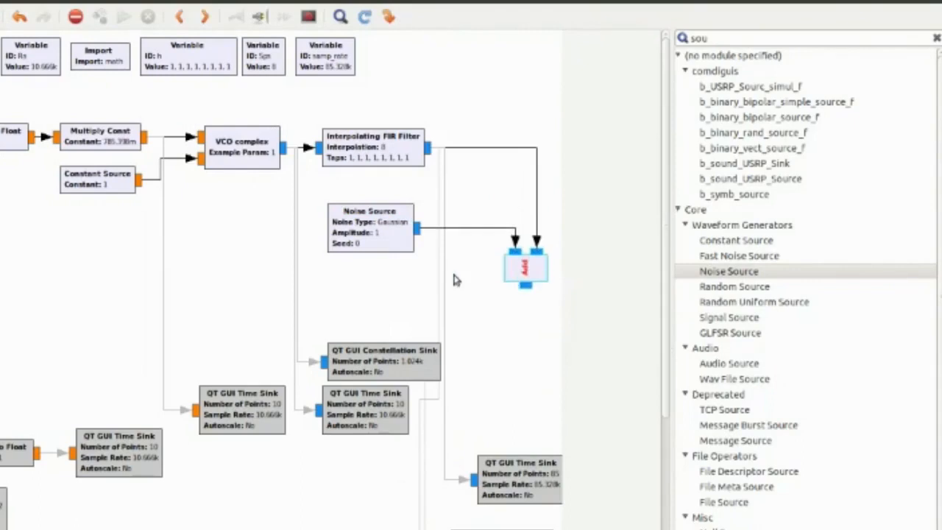
# - Set the Noise Source amplitude to 0.001 and move the block slightly closer to the Add block
pyautogui.doubleClick(388, 245)
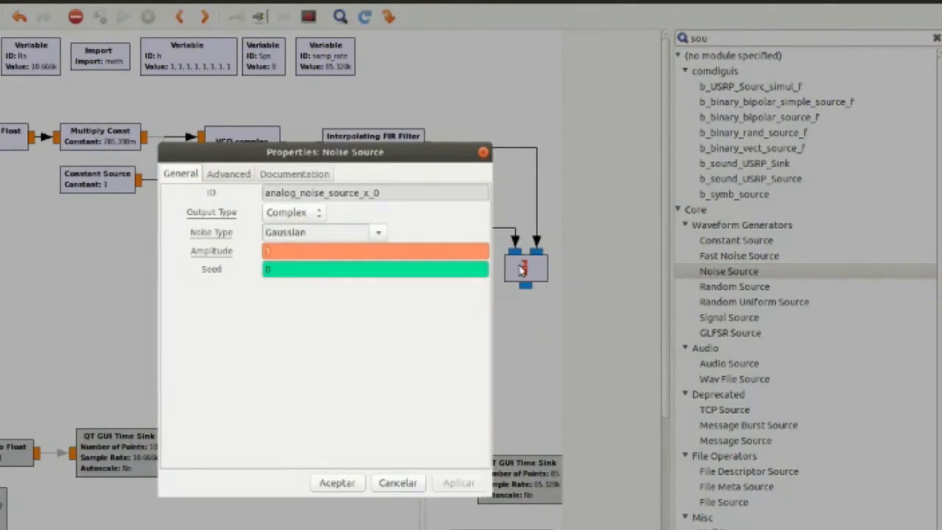
pyautogui.write('0')
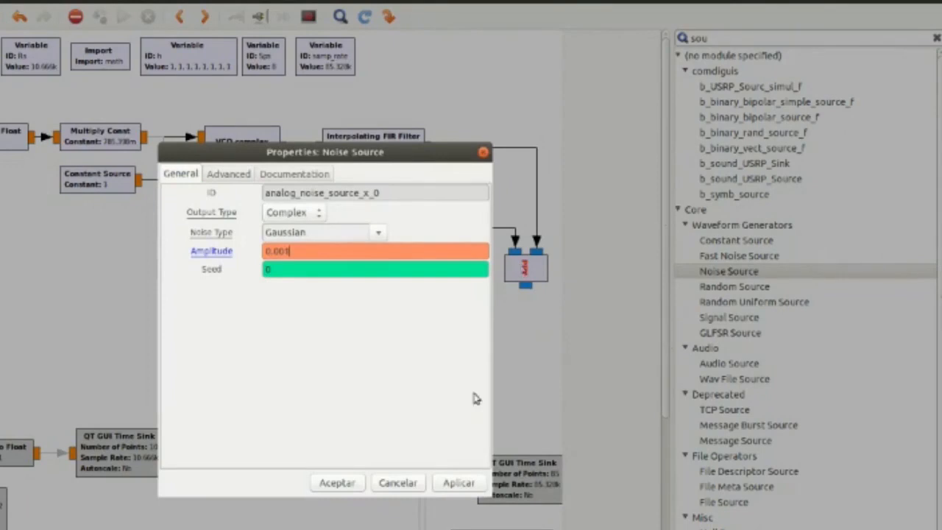
pyautogui.click(353, 485)
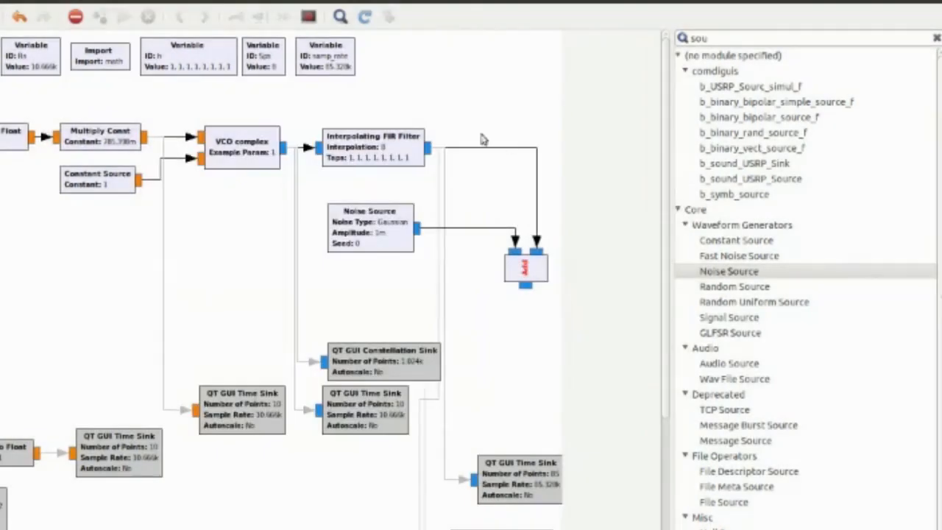
pyautogui.click(94, 186)
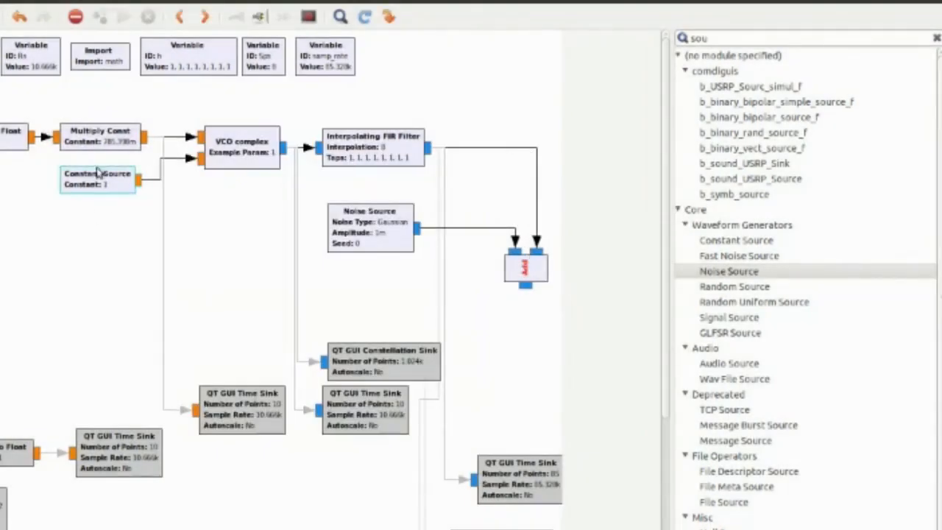
pyautogui.click(381, 248)
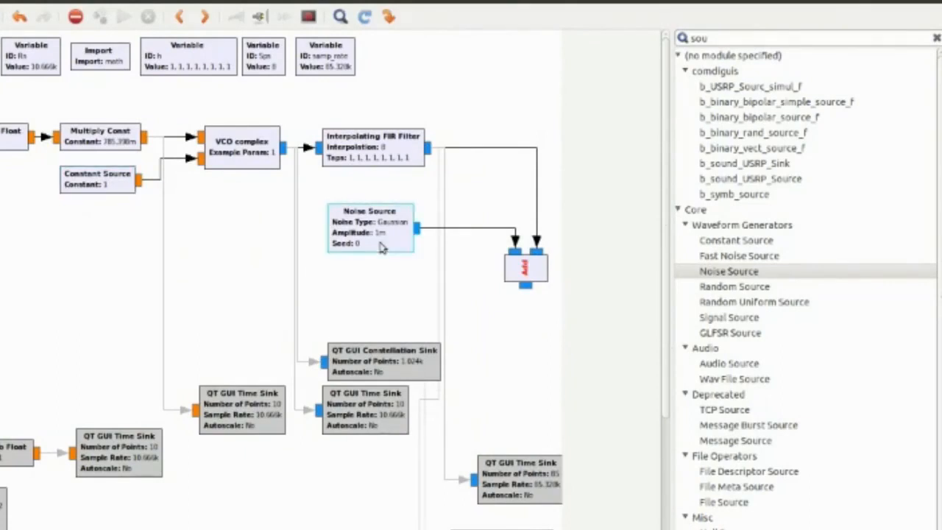
pyautogui.moveTo(381, 248); pyautogui.dragTo(393, 248)
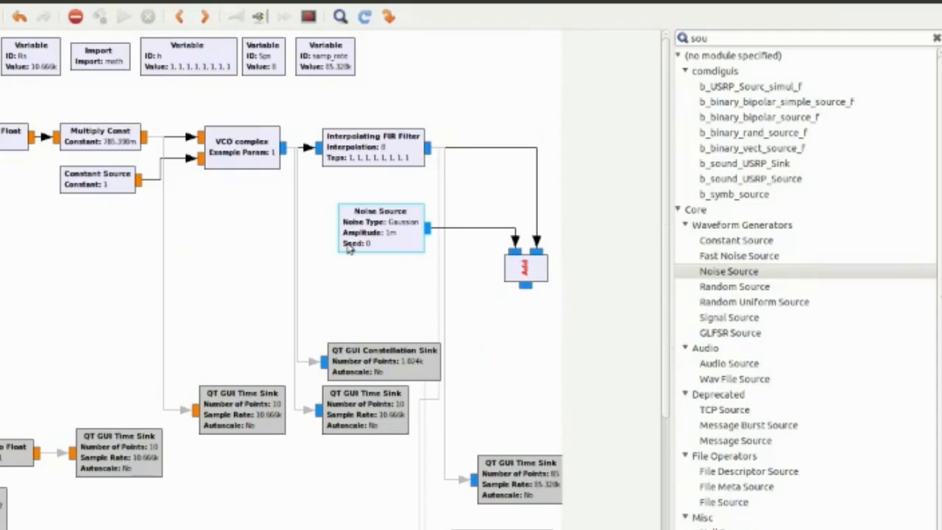
# - Duplicate the disabled QT GUI Constellation Sink, place the copy above the 85.328k QT GUI Time Sink, and enable it
pyautogui.scroll(-3, 344, 249)
pyautogui.scroll(-1, 335, 239)
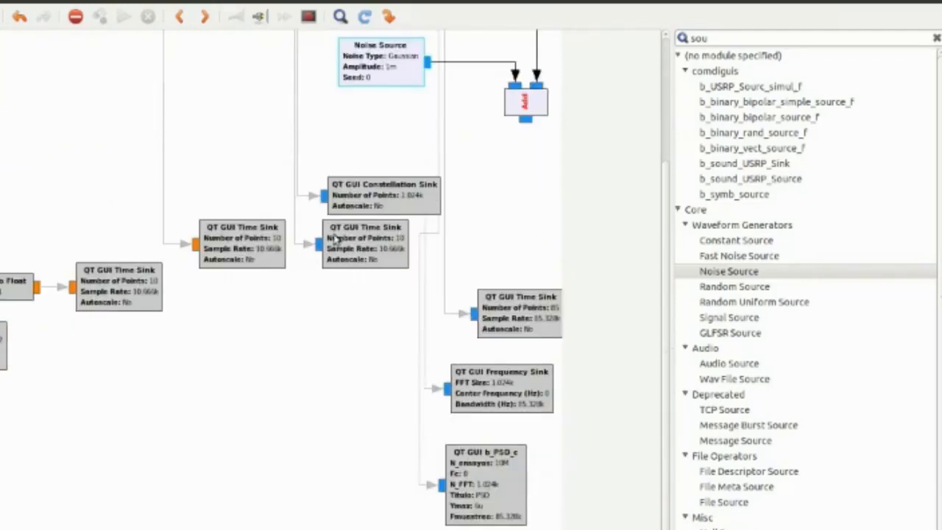
pyautogui.click(373, 192)
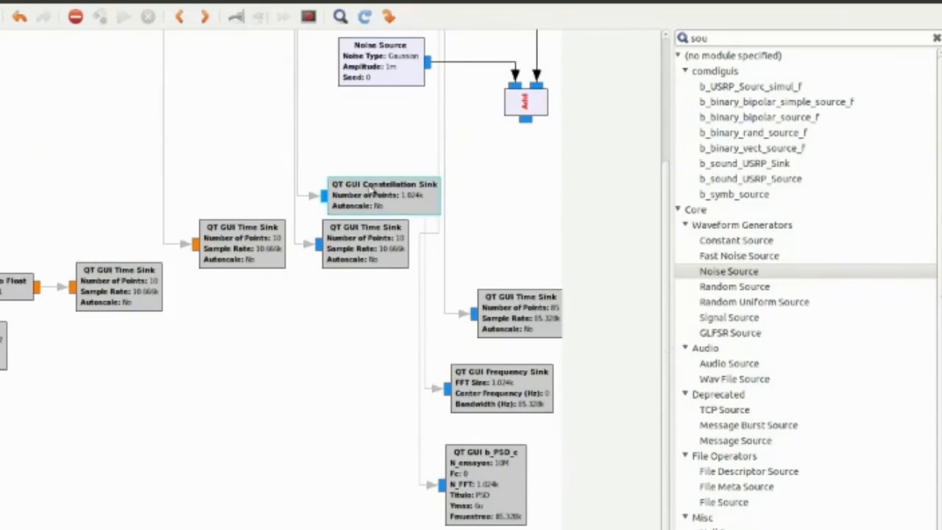
pyautogui.hotkey('ctrl', 'c')
pyautogui.hotkey('ctrl', 'v')
pyautogui.moveTo(29, 178); pyautogui.dragTo(550, 235)
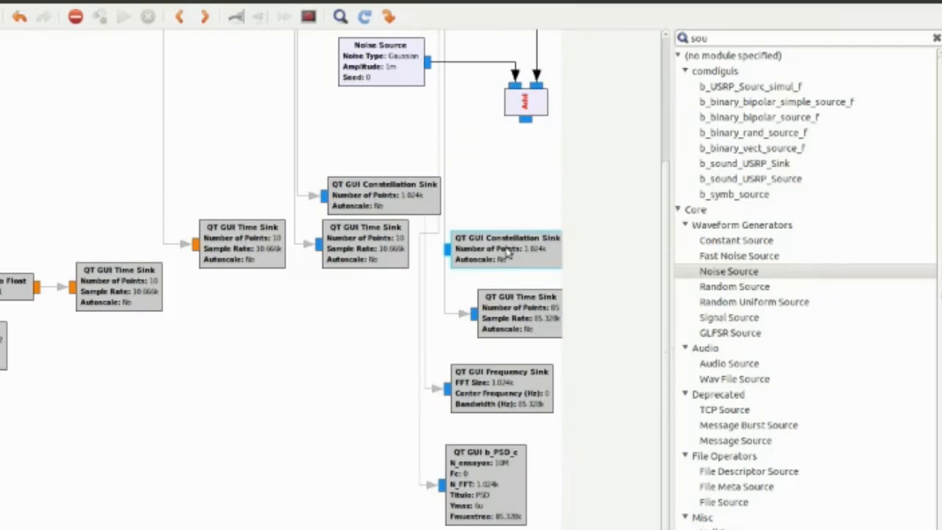
pyautogui.press('d')
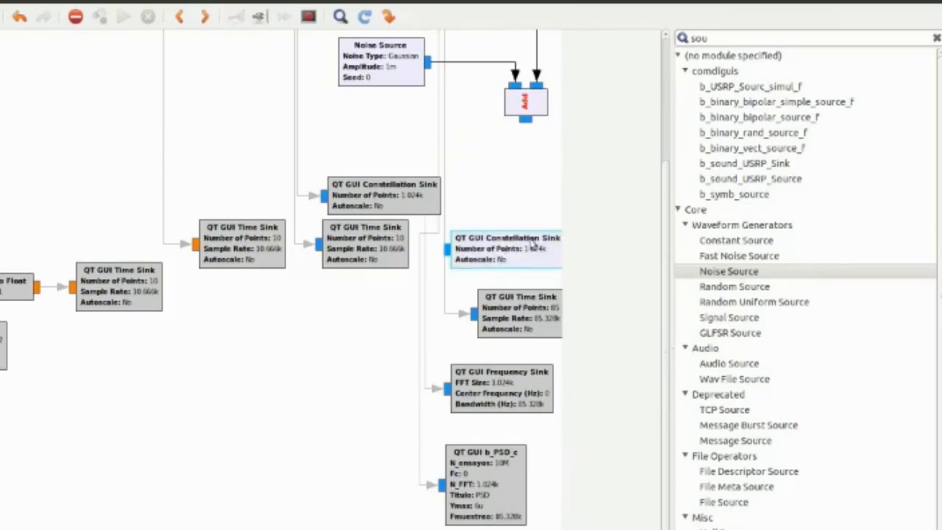
# - Rotate the copied QT GUI Constellation Sink vertically, place it under the Add block, and connect it to the Add output
pyautogui.moveTo(487, 237); pyautogui.dragTo(507, 194)
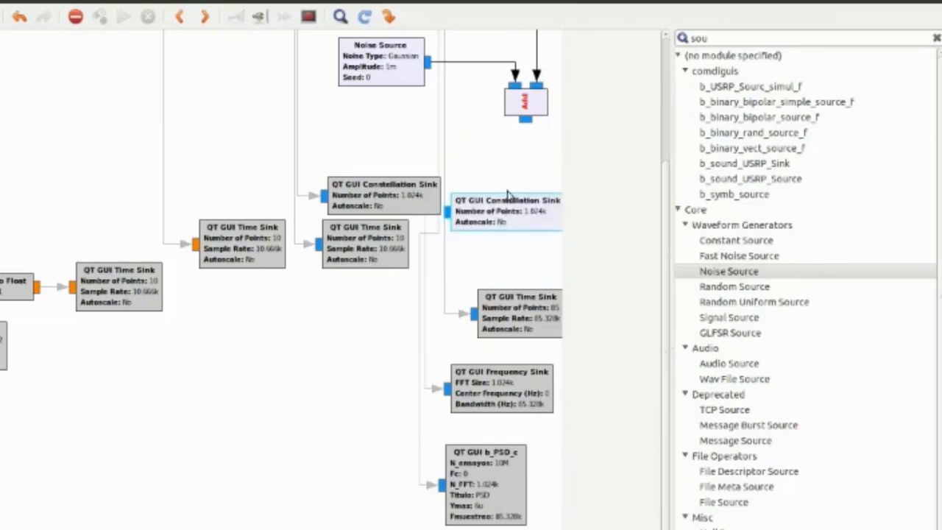
pyautogui.press('Left')
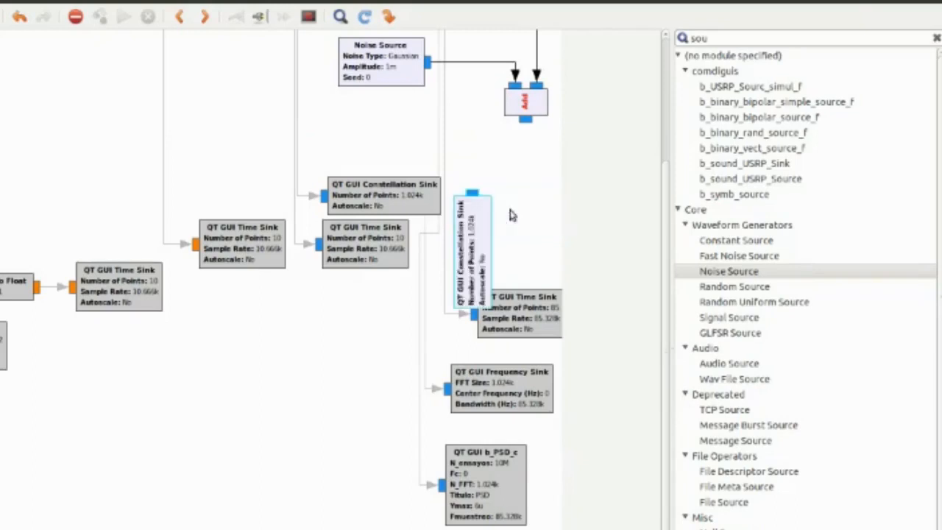
pyautogui.moveTo(480, 208); pyautogui.dragTo(533, 161)
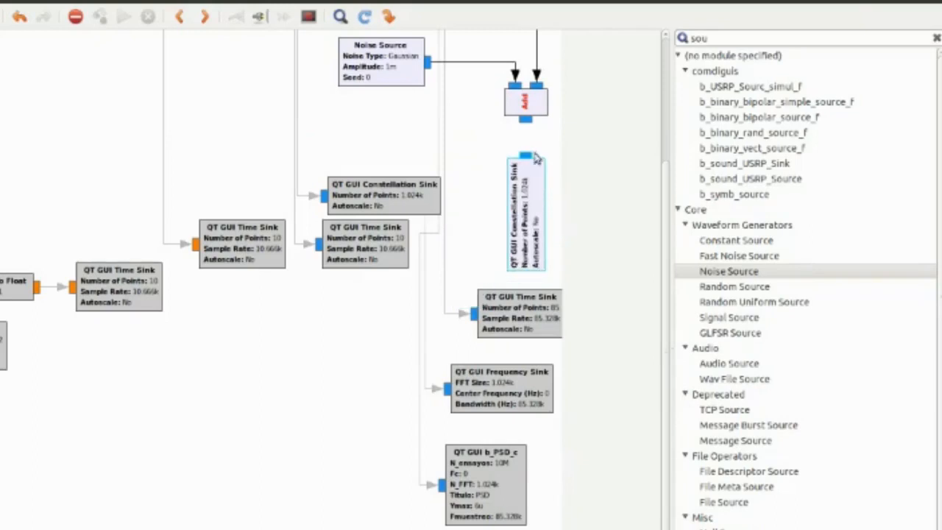
pyautogui.click(526, 119)
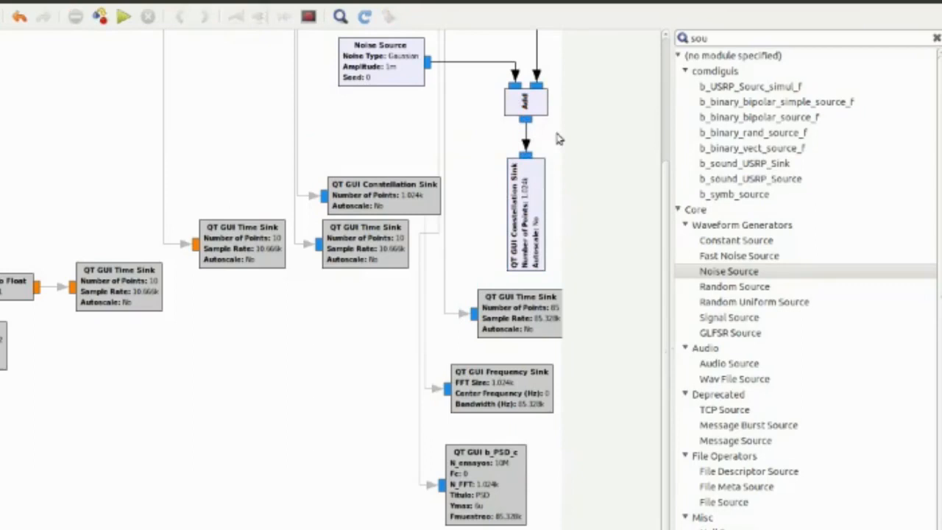
# - Check the new Constellation Sink's properties, run the flow graph, zoom around the resulting constellation, and close the plot window
pyautogui.doubleClick(538, 206)
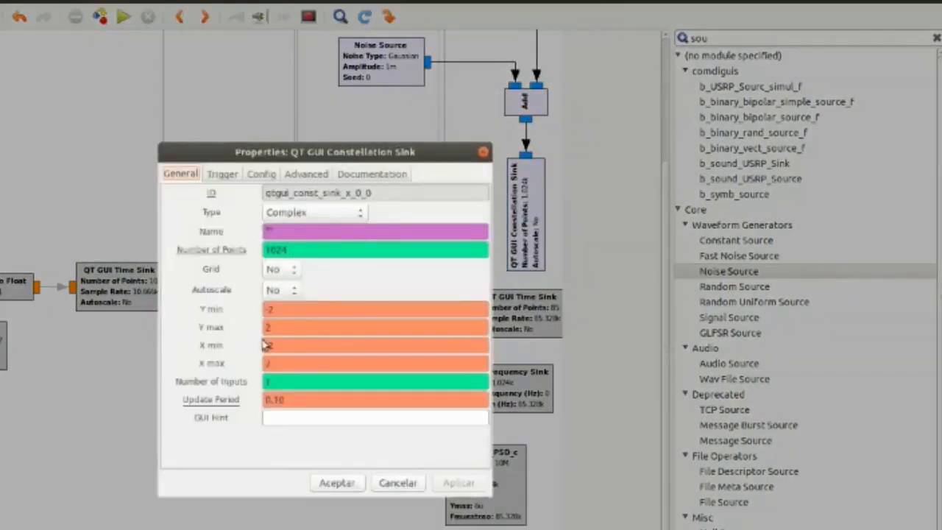
pyautogui.click(340, 482)
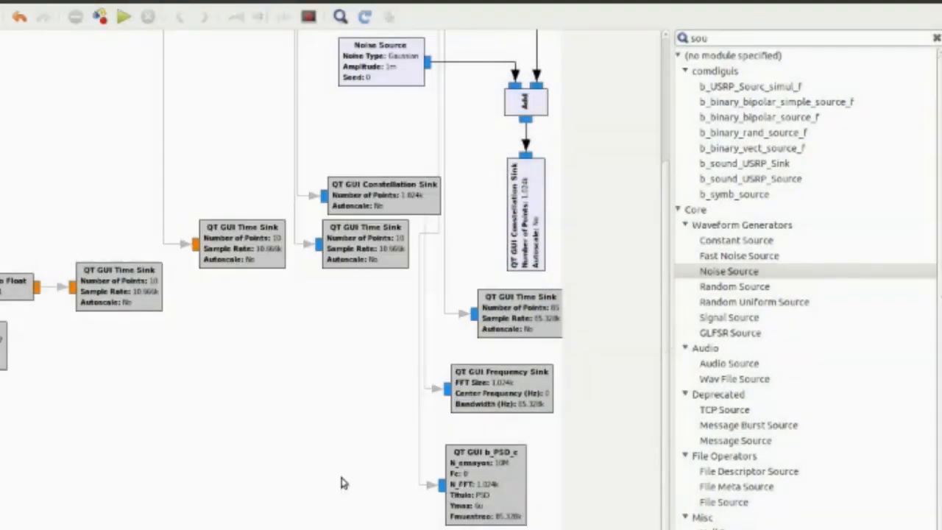
pyautogui.scroll(3, 479, 249)
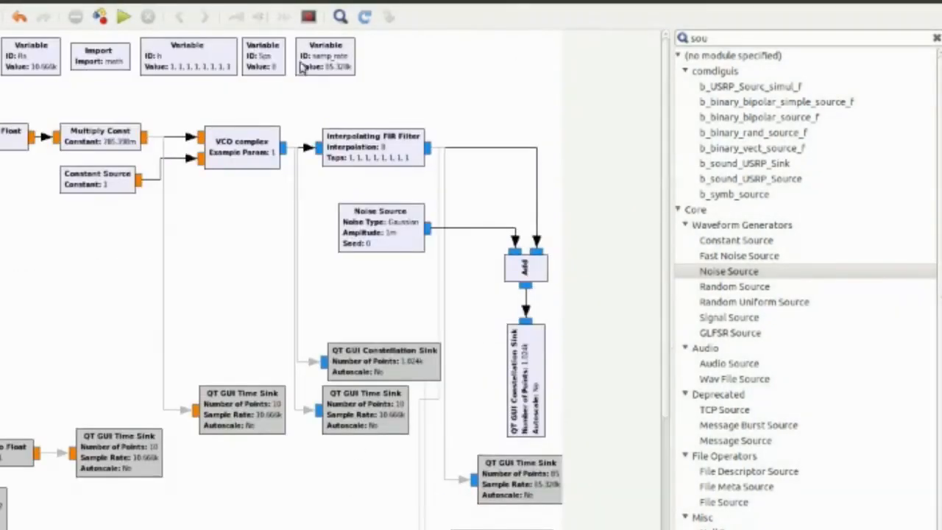
pyautogui.click(131, 15)
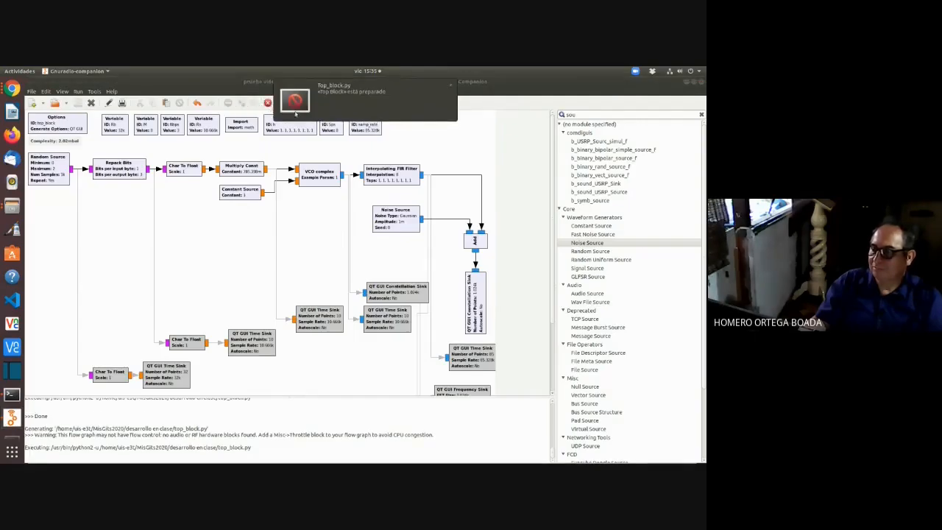
pyautogui.scroll(3, 227, 274)
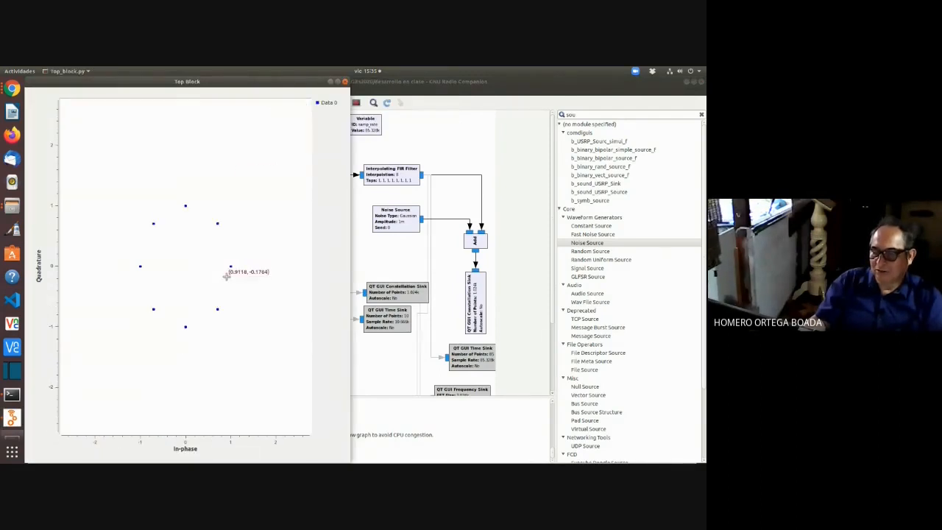
pyautogui.scroll(-1, 229, 276)
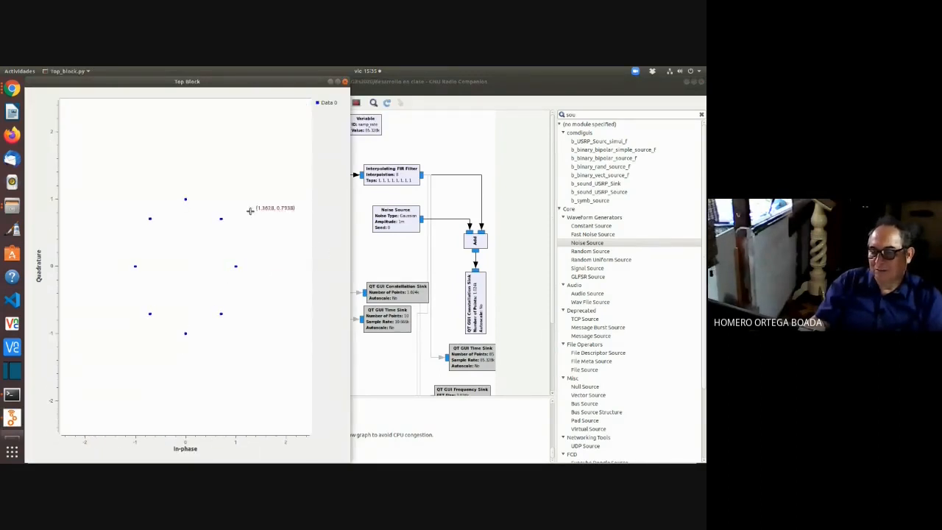
pyautogui.scroll(4, 251, 307)
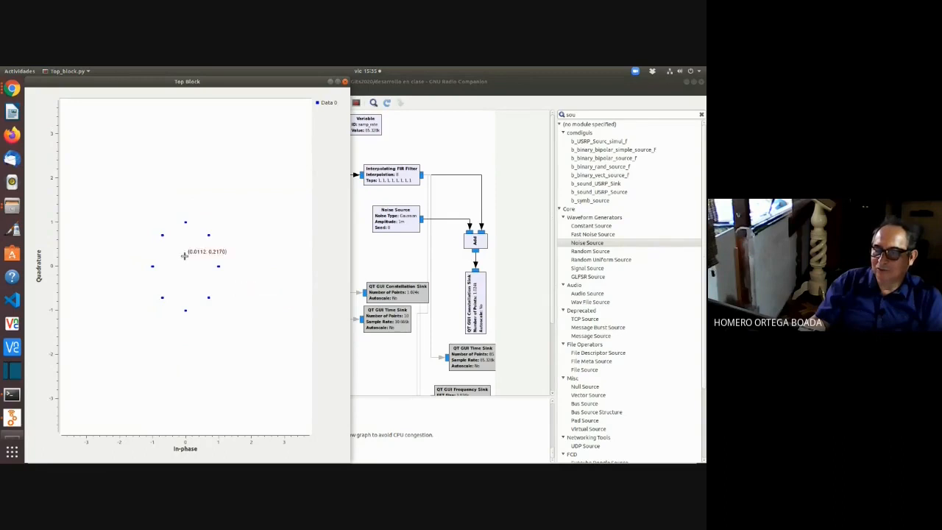
pyautogui.click(345, 82)
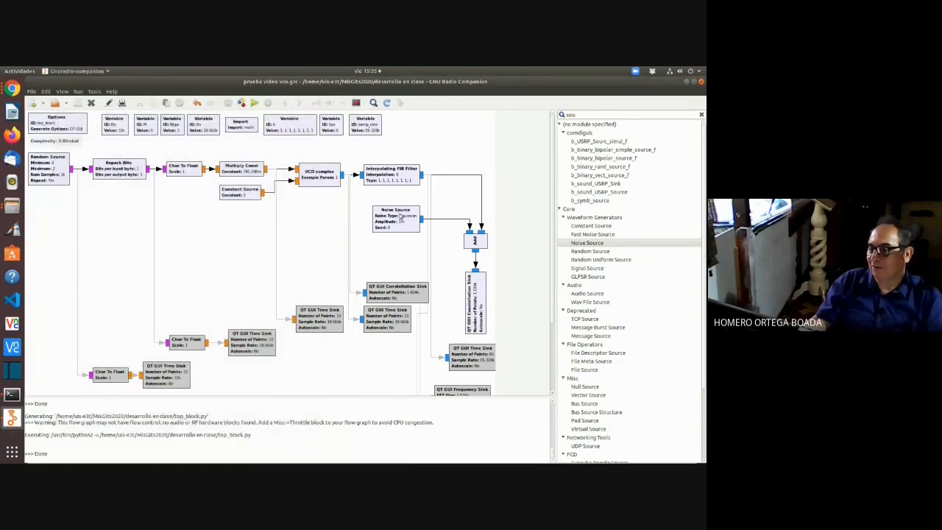
# - Set the Noise Source amplitude to 0.1, then run the flow graph to inspect the noisy constellation and close its window
pyautogui.doubleClick(396, 219)
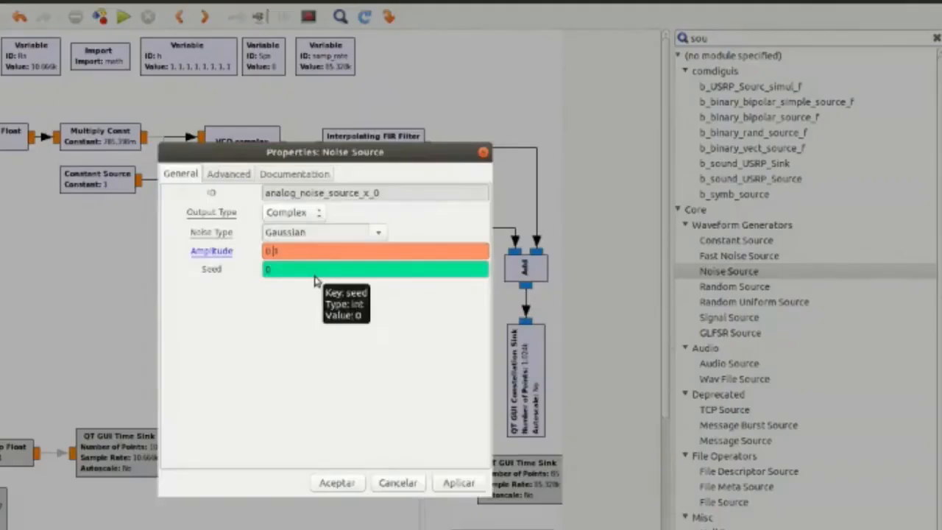
pyautogui.press('Return')
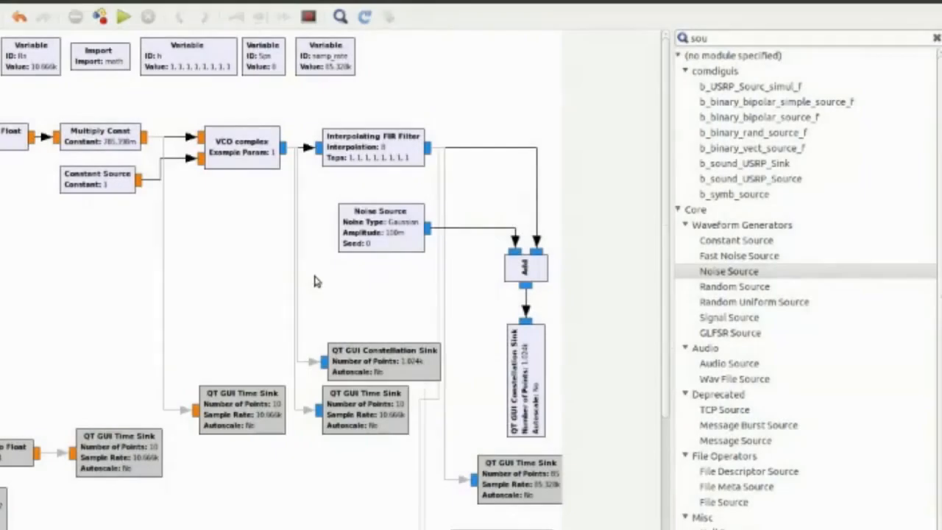
pyautogui.click(125, 18)
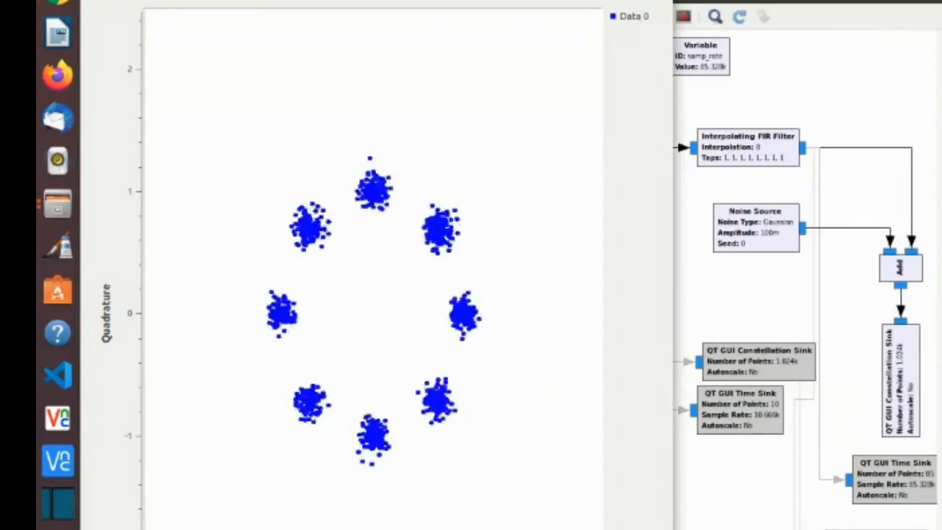
pyautogui.moveTo(429, 0); pyautogui.dragTo(406, 87)
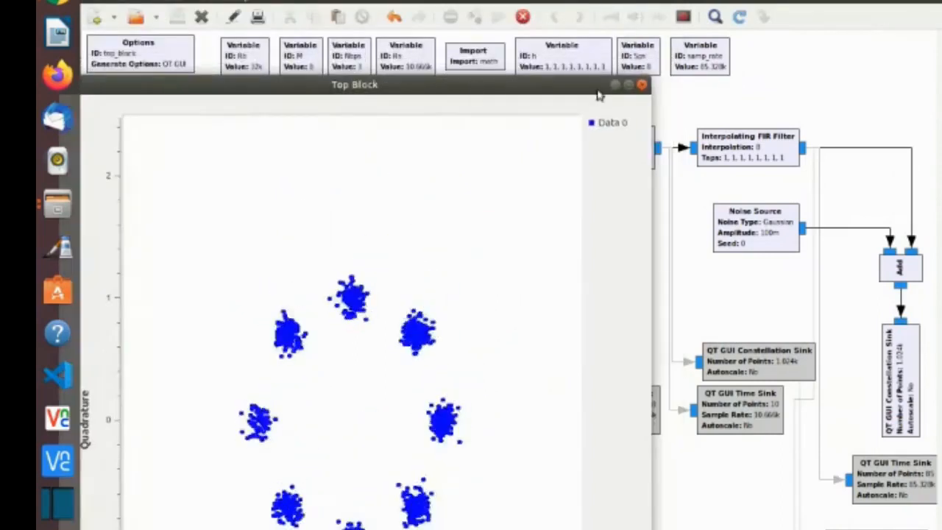
pyautogui.click(642, 85)
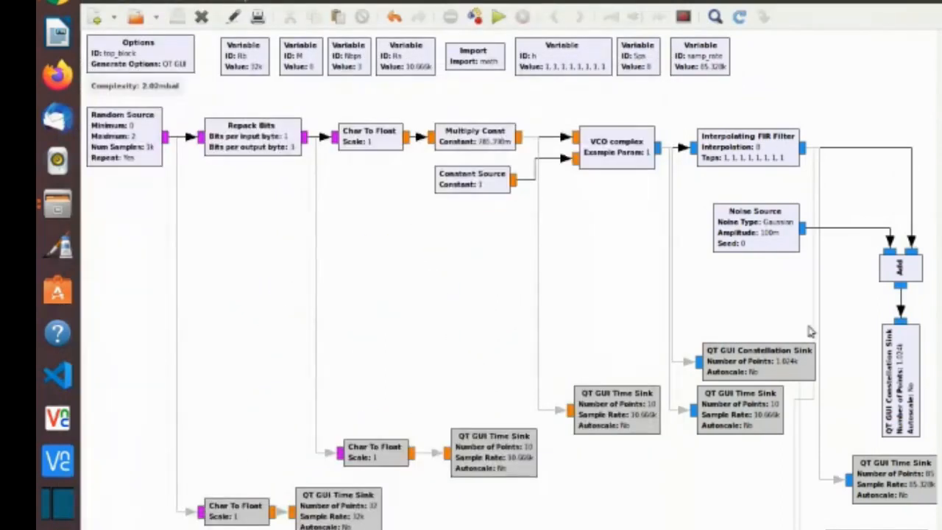
# - Reconnect the vertical QT GUI Constellation Sink from the Add output to the Noise Source output, shifting both blocks left for room
pyautogui.click(909, 389)
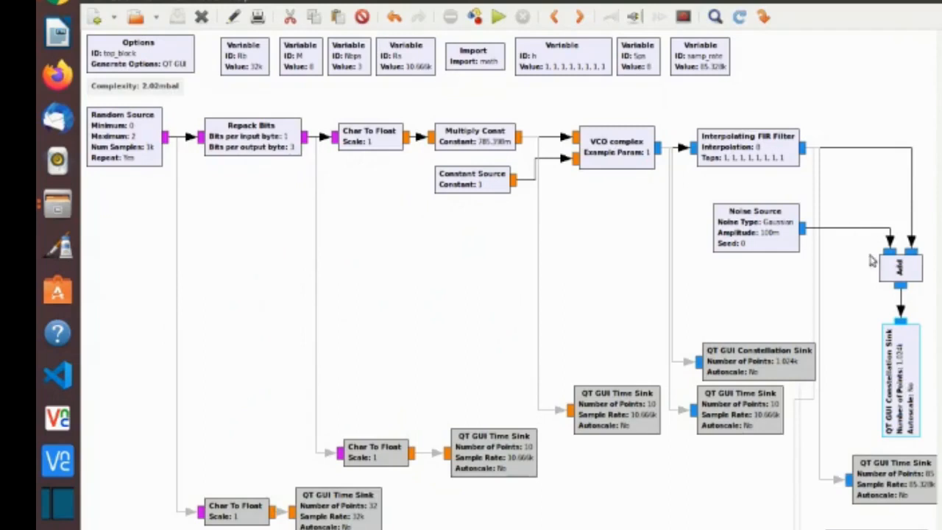
pyautogui.moveTo(773, 230); pyautogui.dragTo(699, 231)
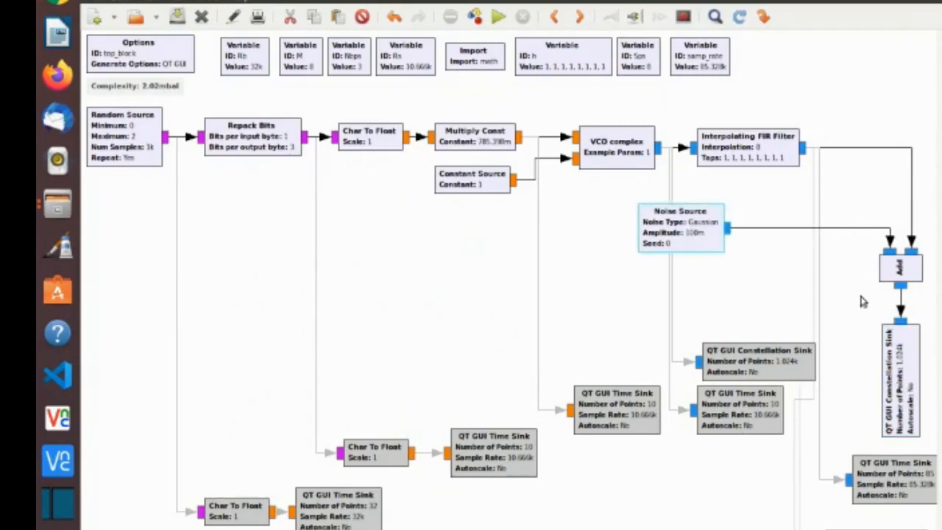
pyautogui.click(901, 306)
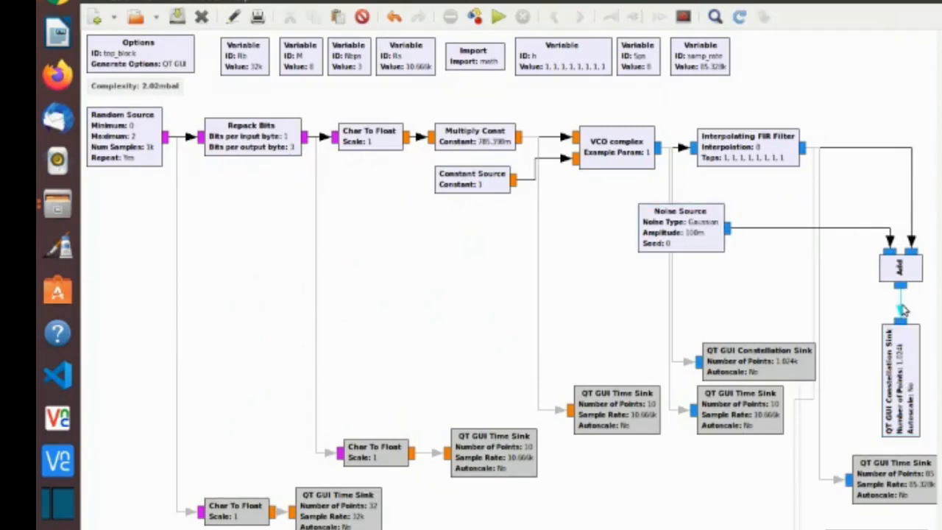
pyautogui.press('Delete')
pyautogui.click(904, 320)
pyautogui.click(730, 229)
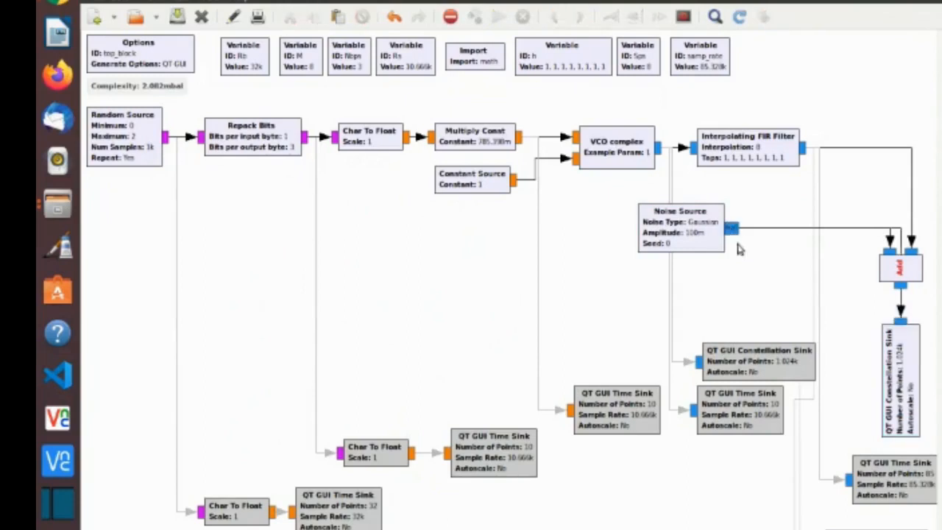
pyautogui.moveTo(911, 356); pyautogui.dragTo(850, 308)
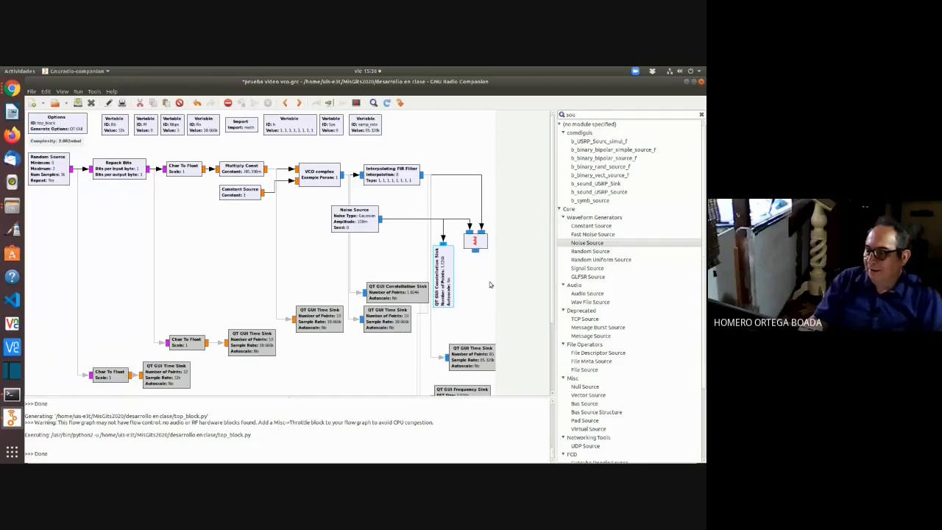
# - Enable the 10.666k QT GUI Time Sink fed by VCO complex, disconnect it, and connect it to the Noise Source output
pyautogui.click(373, 325)
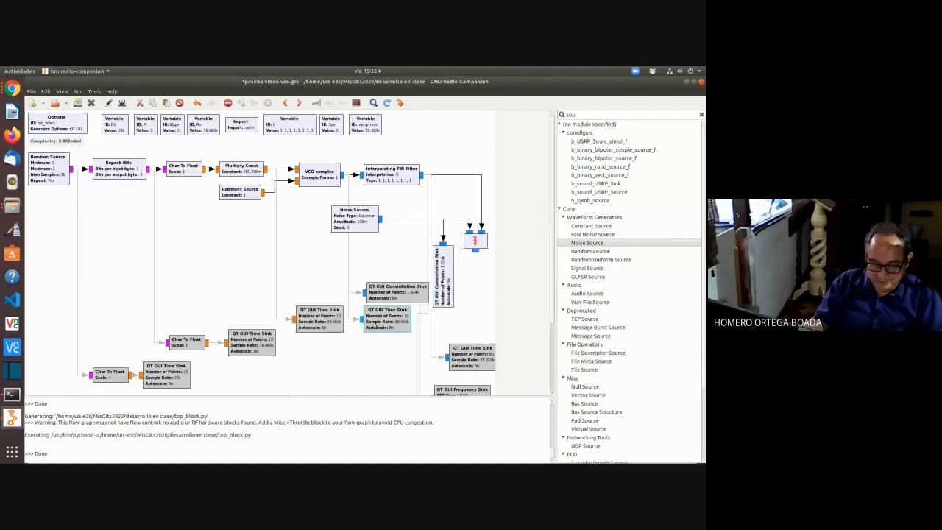
pyautogui.click(350, 311)
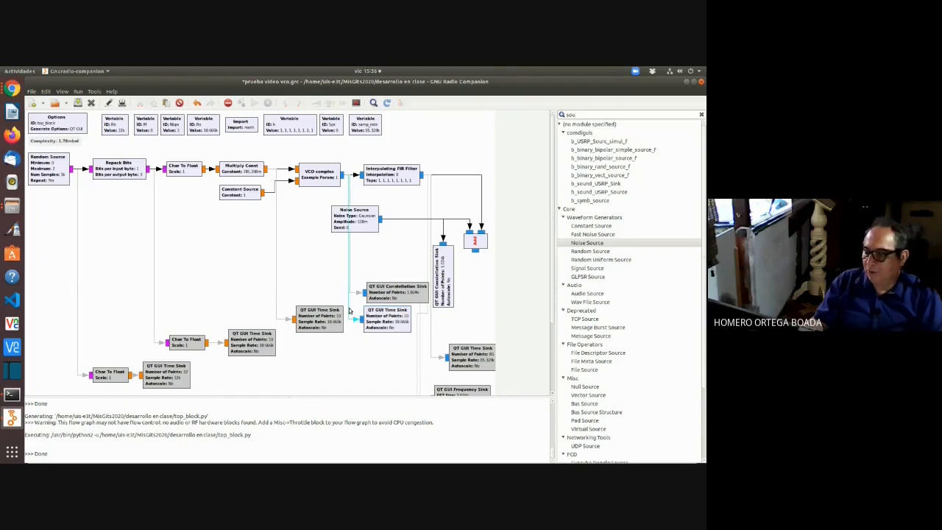
pyautogui.press('Delete')
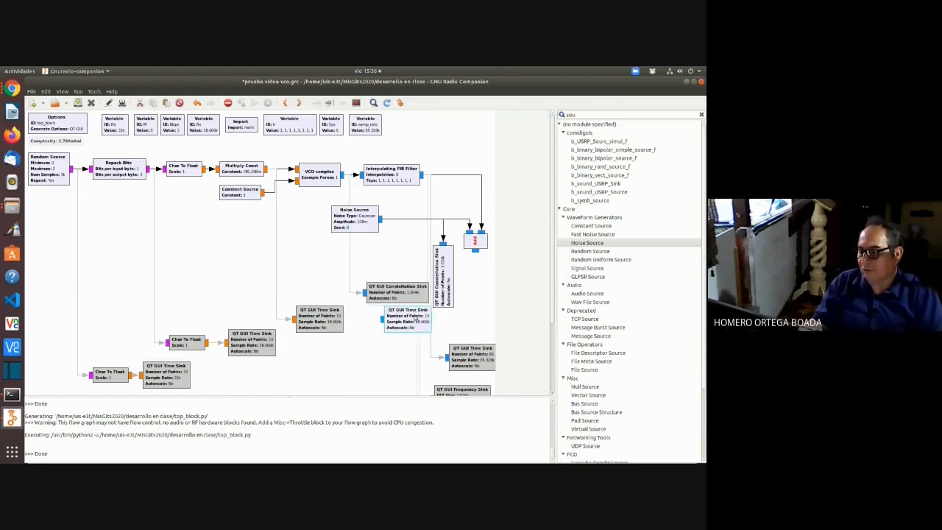
pyautogui.moveTo(400, 330); pyautogui.dragTo(396, 265)
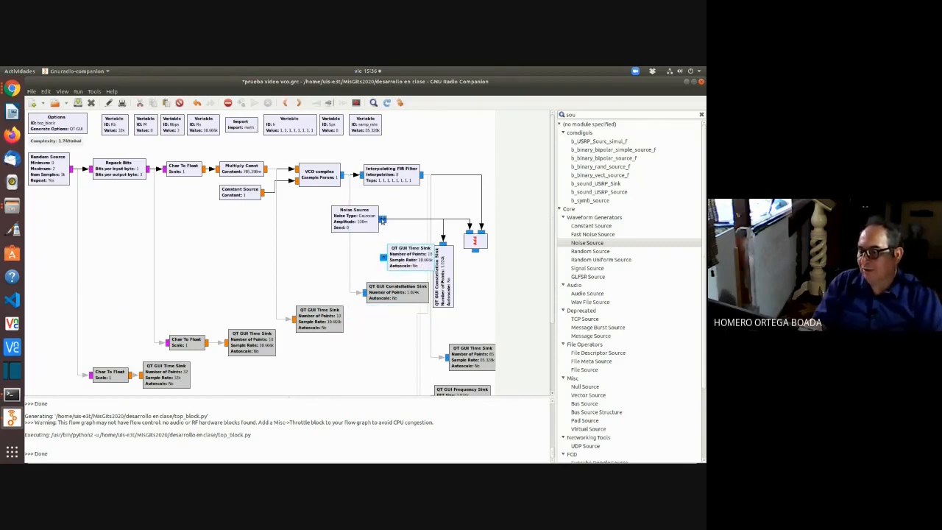
pyautogui.click(383, 257)
pyautogui.moveTo(354, 227); pyautogui.dragTo(332, 228)
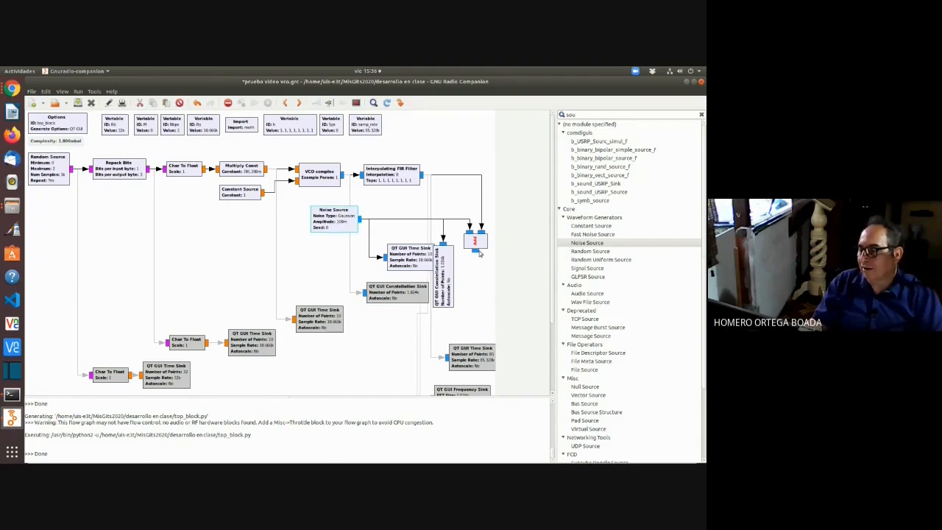
# - Search the block library for "null" and place a Null Sink below the Add block
pyautogui.click(587, 116)
pyautogui.press('BackSpace')
pyautogui.press('BackSpace')
pyautogui.press('BackSpace')
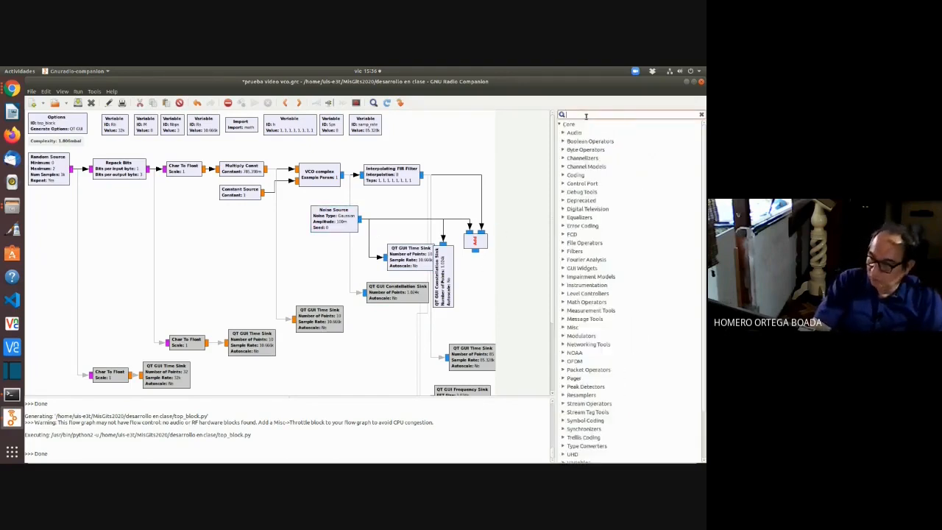
pyautogui.write('null')
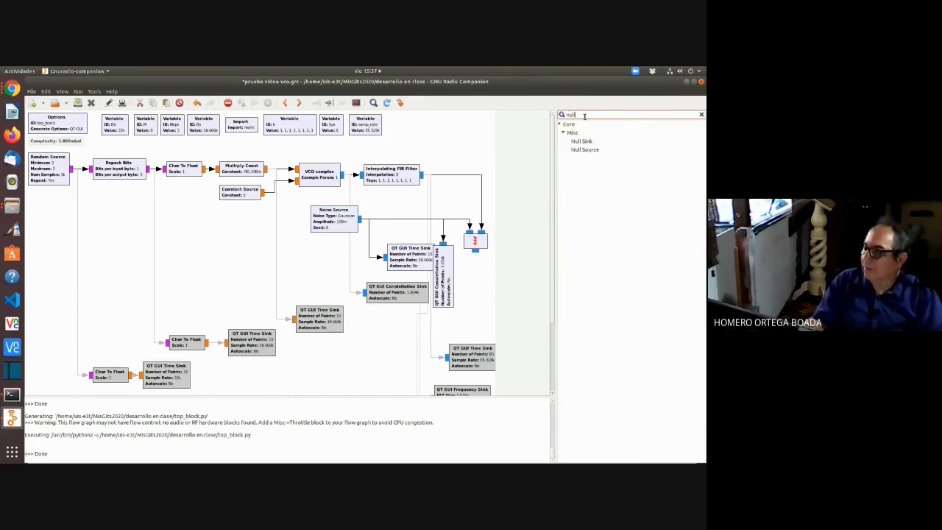
pyautogui.moveTo(584, 141); pyautogui.dragTo(490, 285)
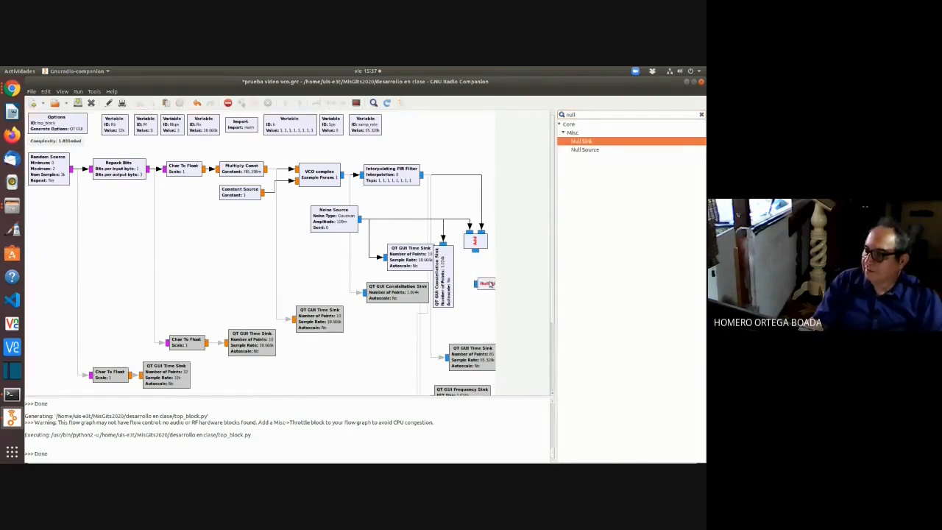
# - Rotate the Null Sink vertically with its input facing up and connect it to the Add output
pyautogui.click(479, 289)
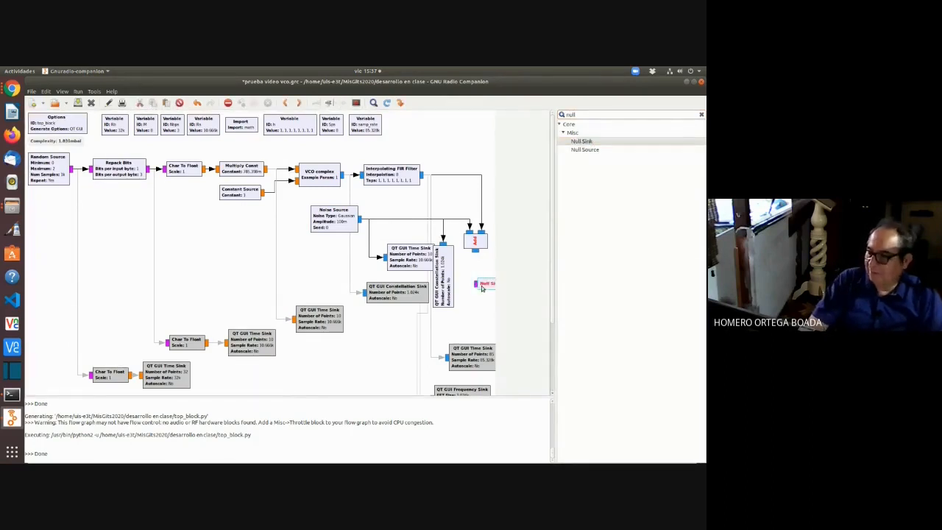
pyautogui.hotkey('ctrl', 'z')
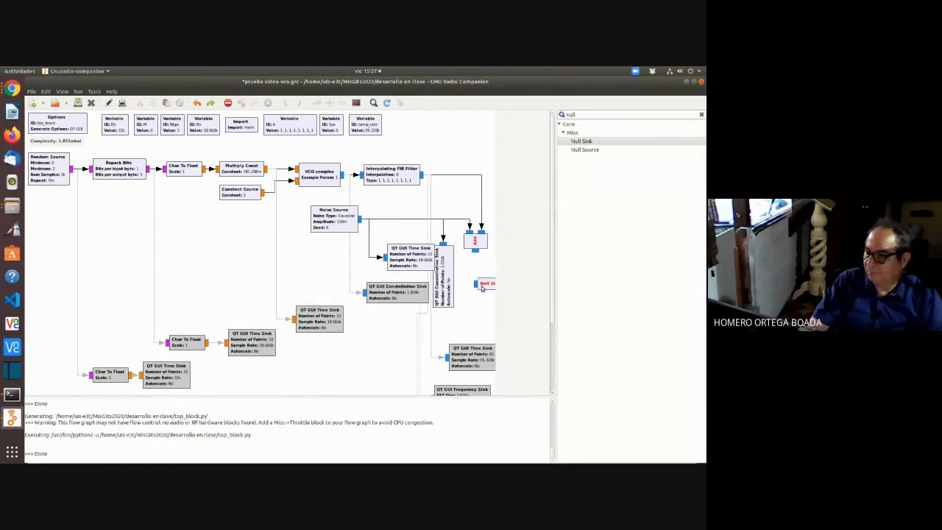
pyautogui.click(482, 288)
pyautogui.press('Right')
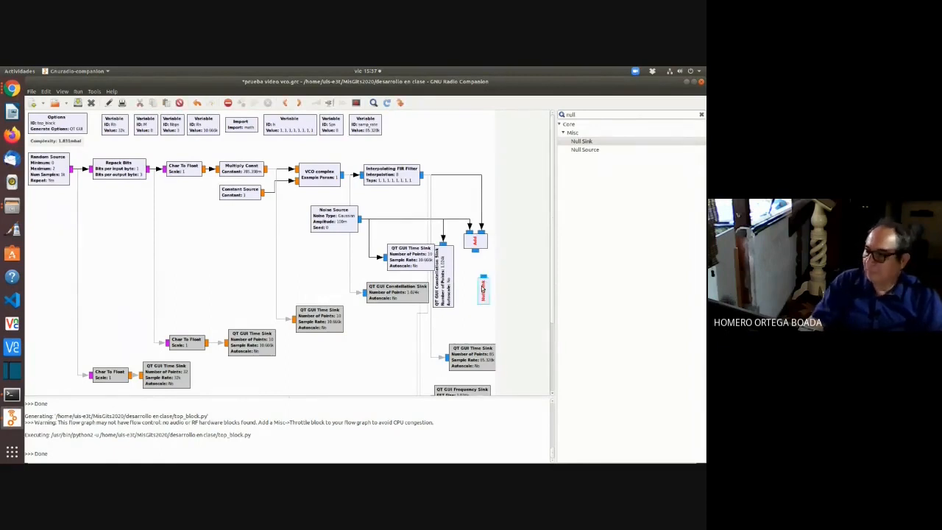
pyautogui.click(483, 276)
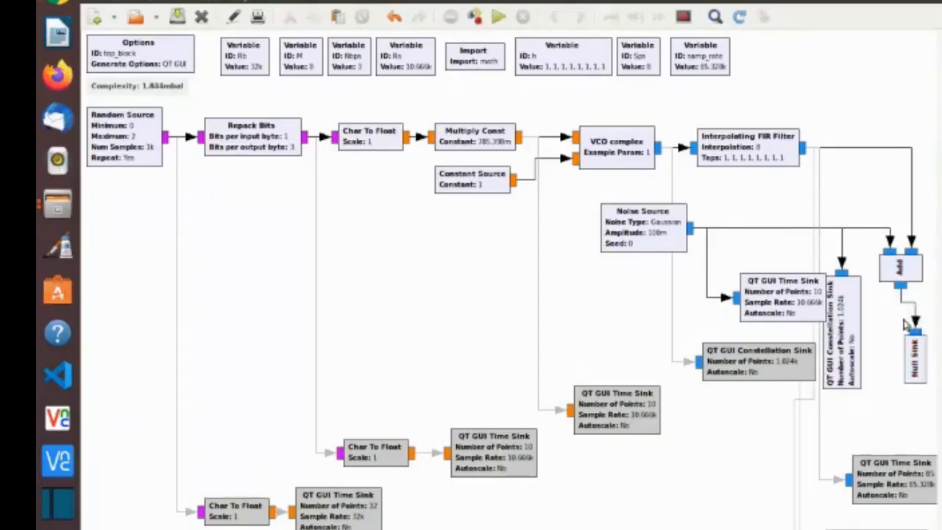
# - Align the Null Sink directly under the Add block and shift the noise Time Sink and Noise Source left to clear overlaps
pyautogui.moveTo(917, 358); pyautogui.dragTo(892, 331)
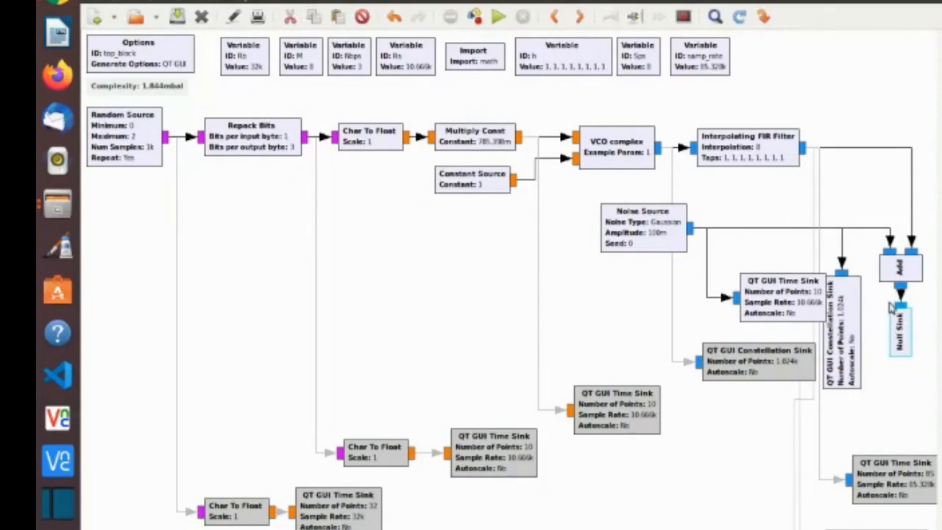
pyautogui.moveTo(765, 317); pyautogui.dragTo(737, 306)
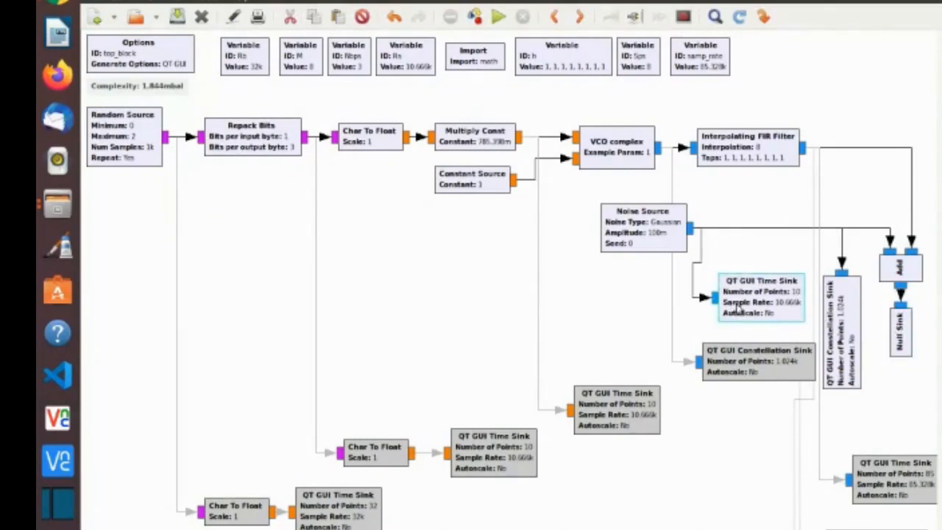
pyautogui.moveTo(645, 228); pyautogui.dragTo(614, 225)
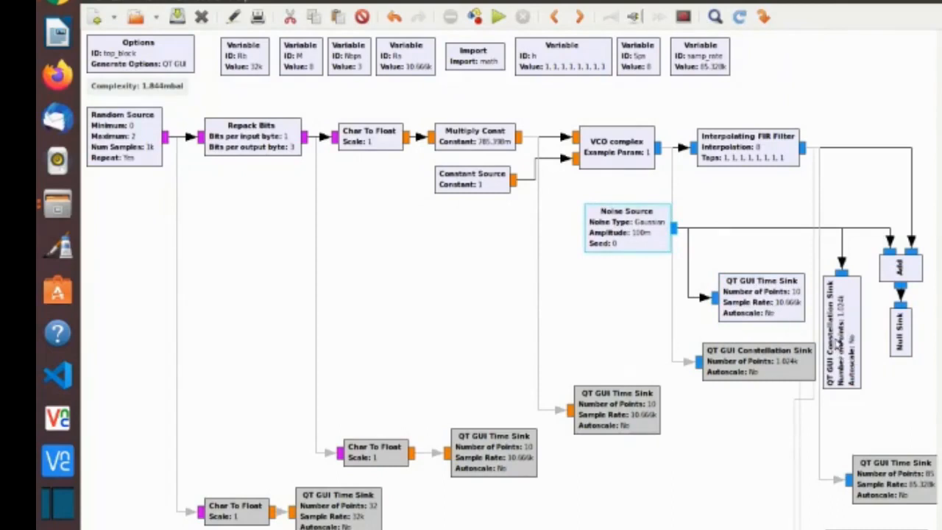
# - Run the flow graph and zoom the time plot in on the noise samples' amplitude range
pyautogui.click(498, 16)
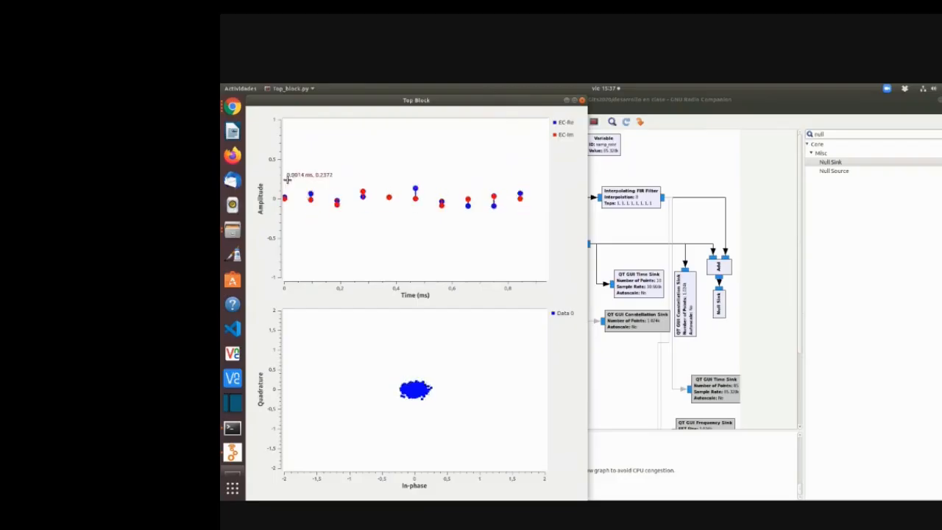
pyautogui.moveTo(535, 226); pyautogui.dragTo(273, 167)
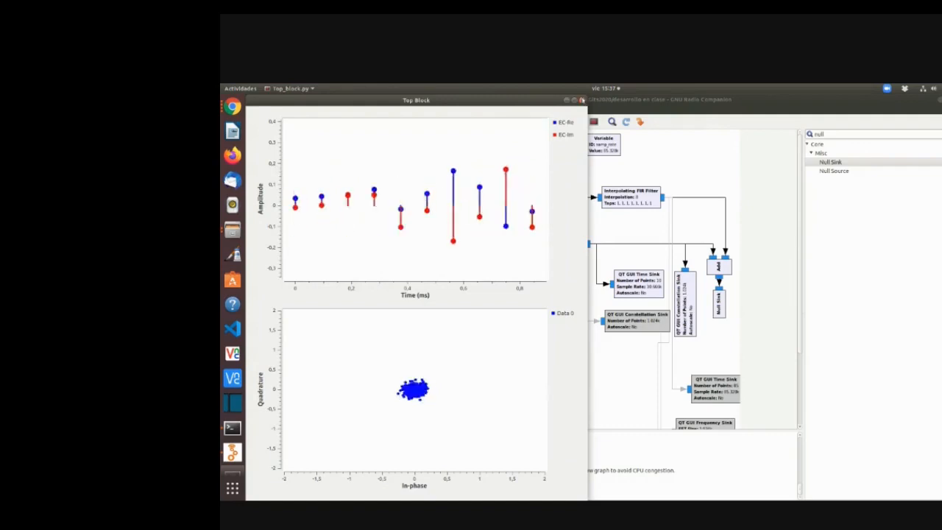
# - Close the running plots and set both Line 1 Marker and Line 2 Marker of the noise Time Sink to None
pyautogui.click(583, 101)
pyautogui.doubleClick(644, 285)
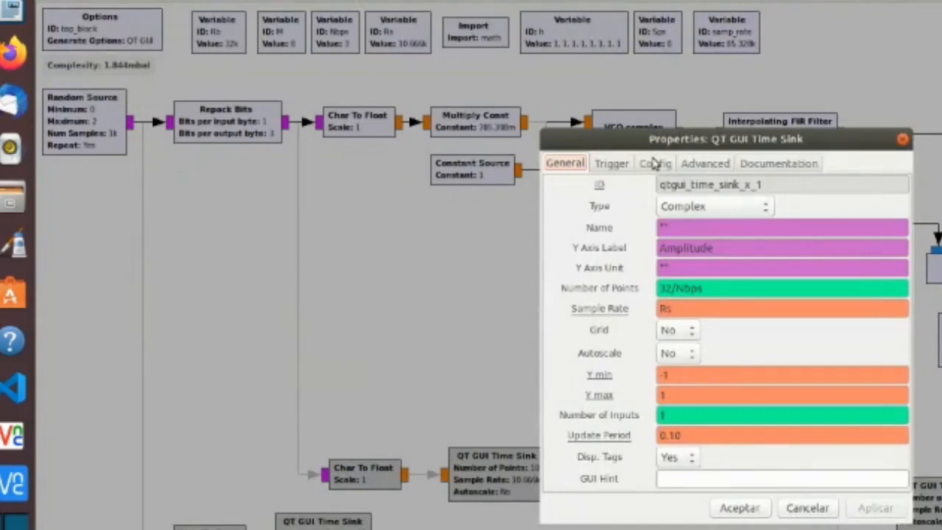
pyautogui.click(655, 163)
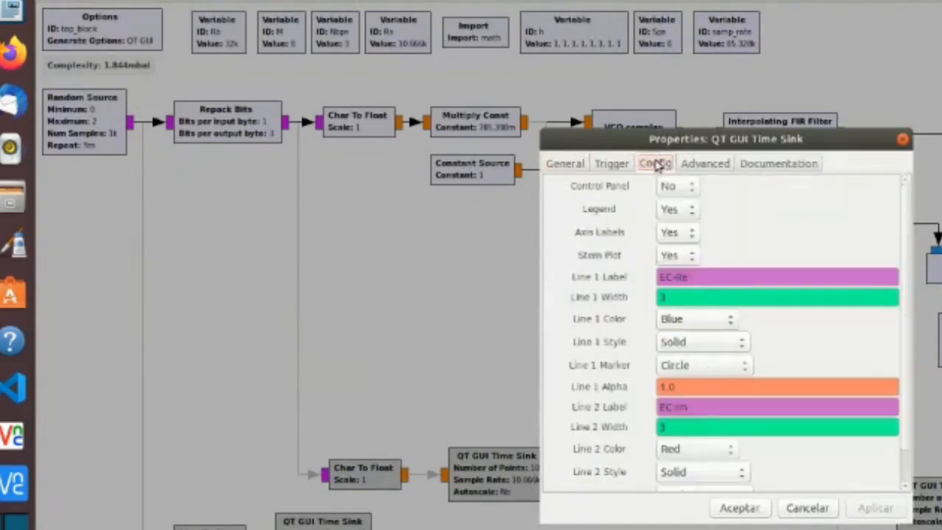
pyautogui.click(720, 369)
pyautogui.click(688, 345)
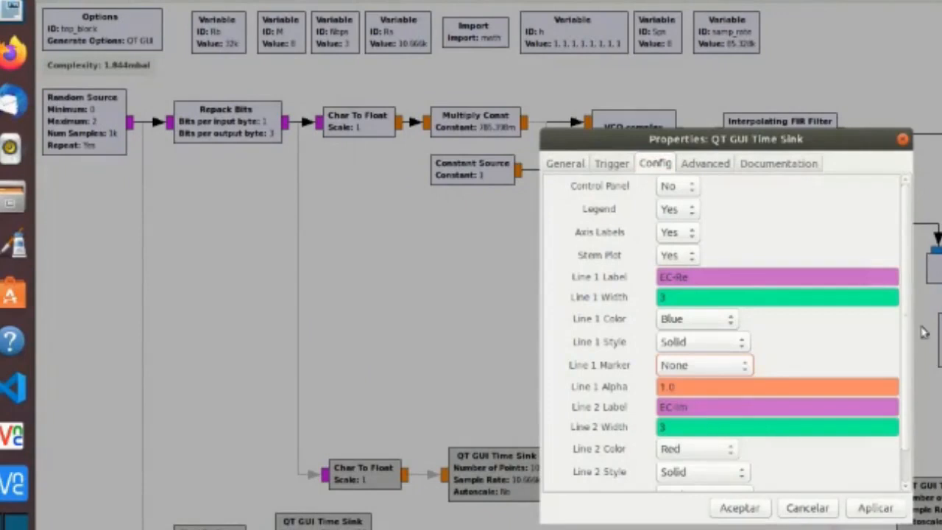
pyautogui.scroll(-1, 908, 353)
pyautogui.click(684, 459)
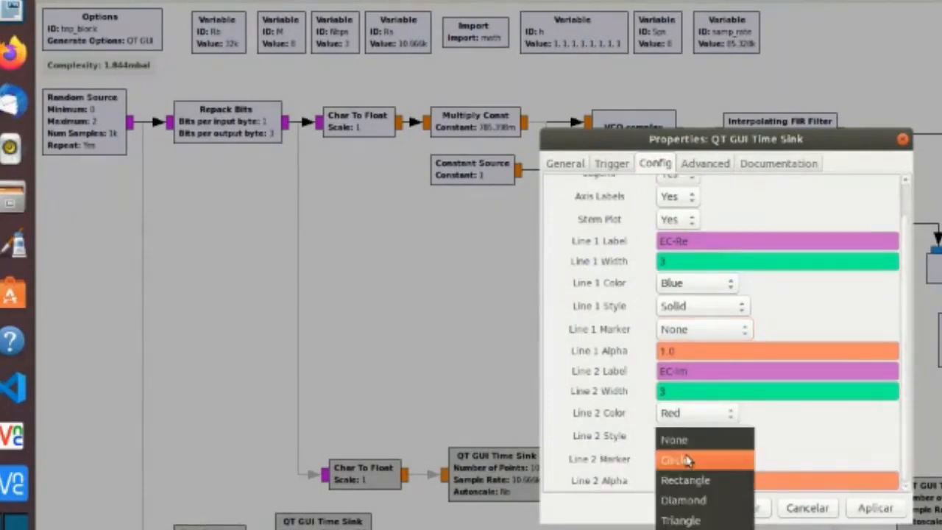
pyautogui.click(696, 440)
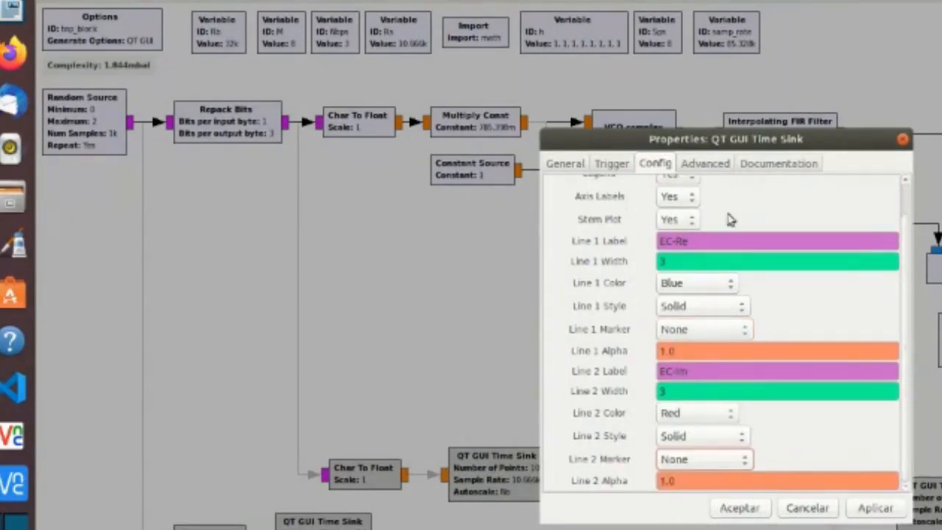
# - Set the noise Time Sink's Stem Plot option to No and accept the properties
pyautogui.scroll(1, 884, 257)
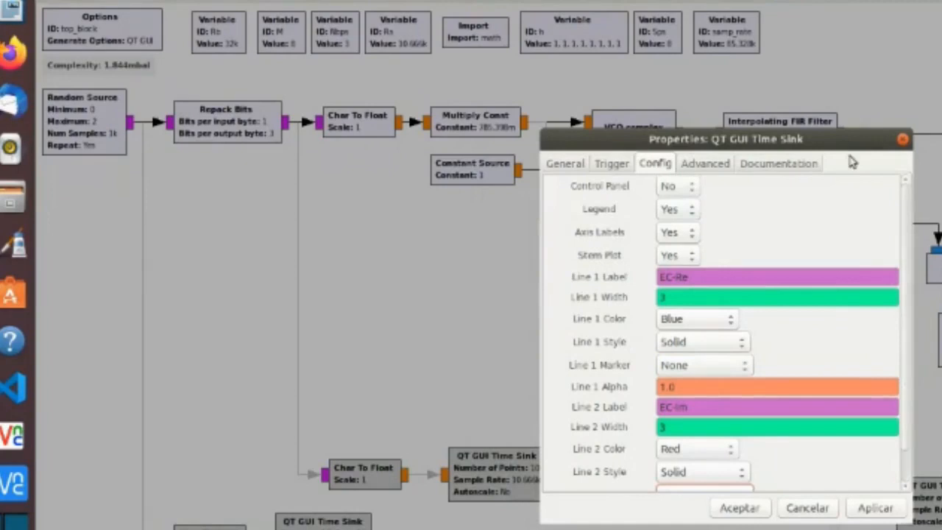
pyautogui.click(689, 255)
pyautogui.click(683, 275)
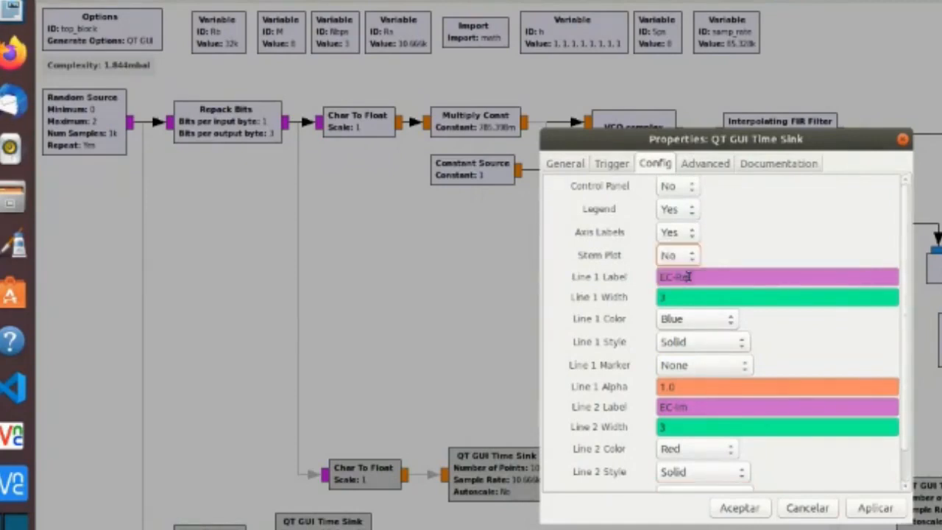
pyautogui.click(736, 508)
# - Set the noise Time Sink's Number of Points to 512
pyautogui.doubleClick(784, 314)
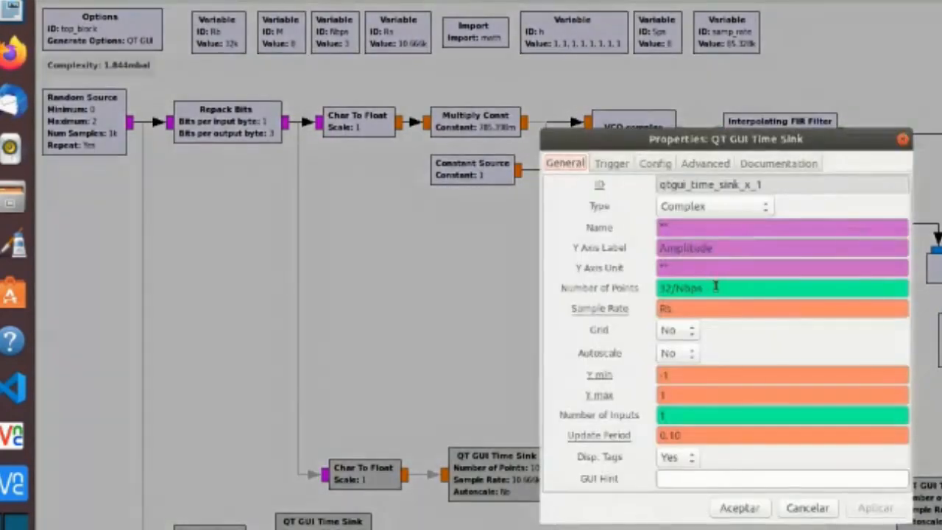
pyautogui.moveTo(690, 288); pyautogui.dragTo(650, 288)
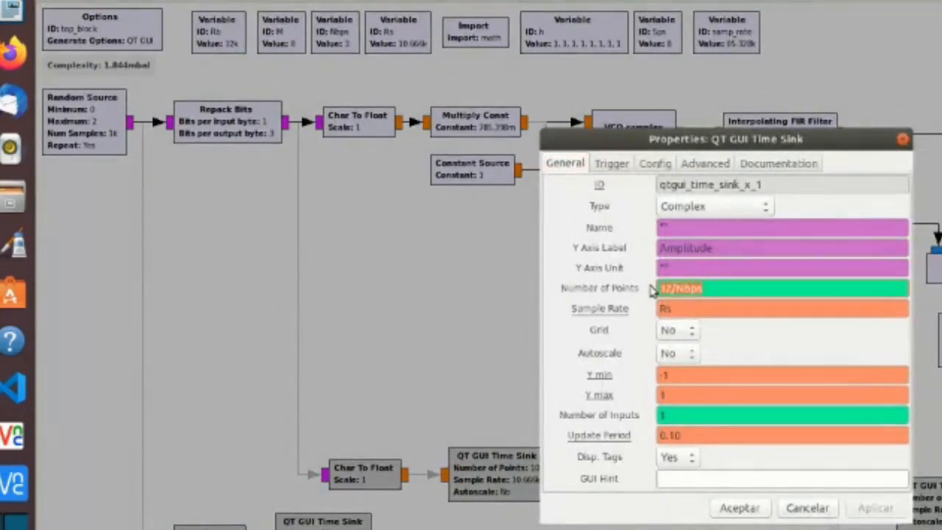
pyautogui.write('12')
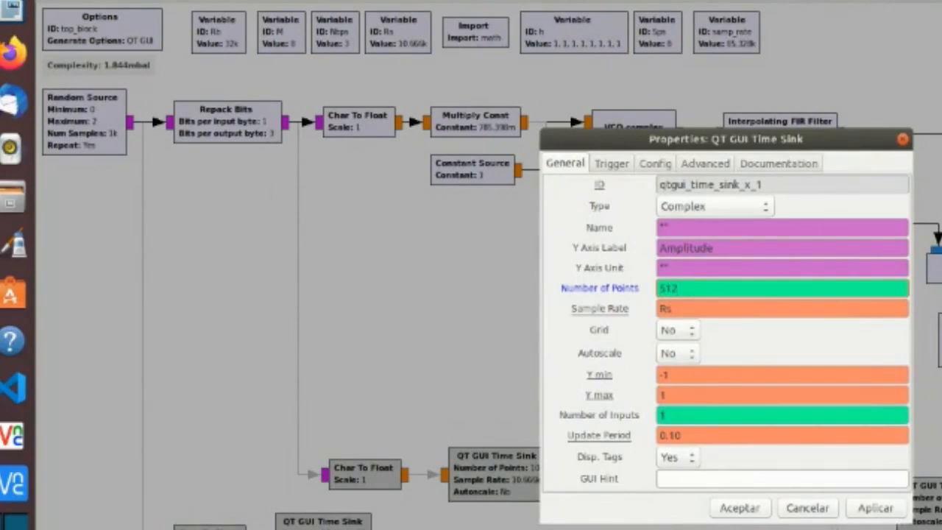
pyautogui.click(751, 508)
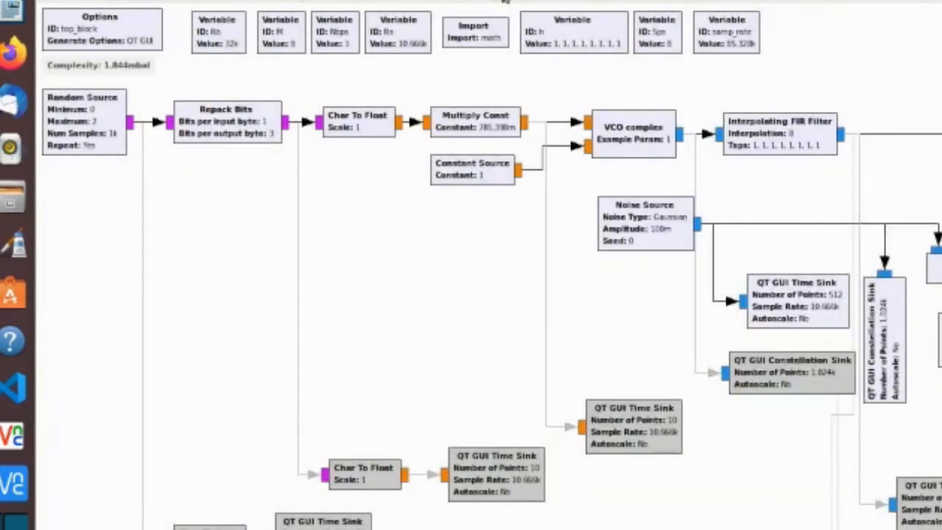
# - Run the flow graph and inspect the noise by zooming into the time and constellation plots and toggling the EC-Re and EC-Im traces
pyautogui.click(508, 3)
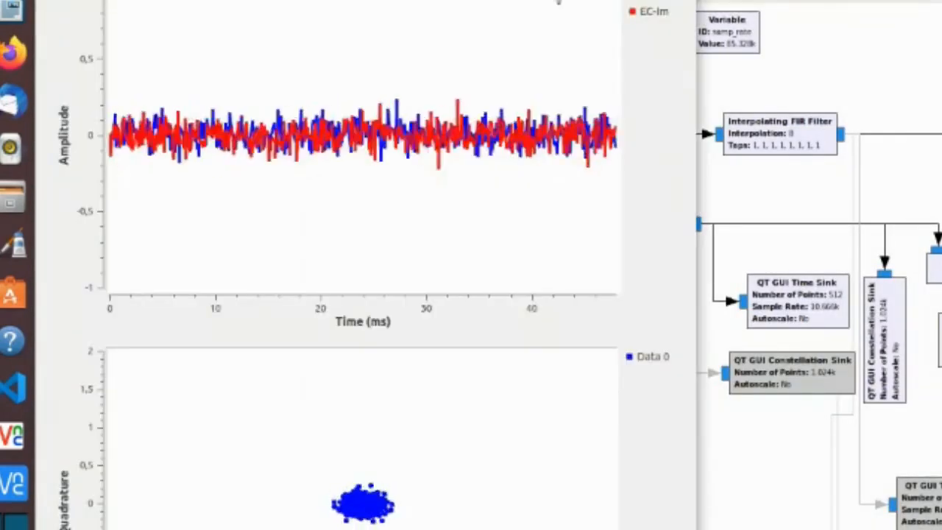
pyautogui.moveTo(107, 83); pyautogui.dragTo(613, 184)
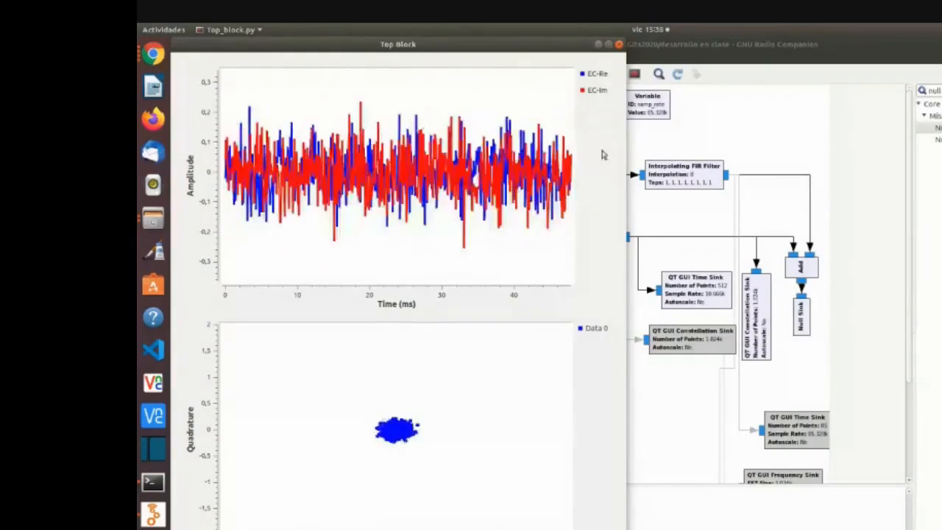
pyautogui.click(593, 89)
pyautogui.click(596, 81)
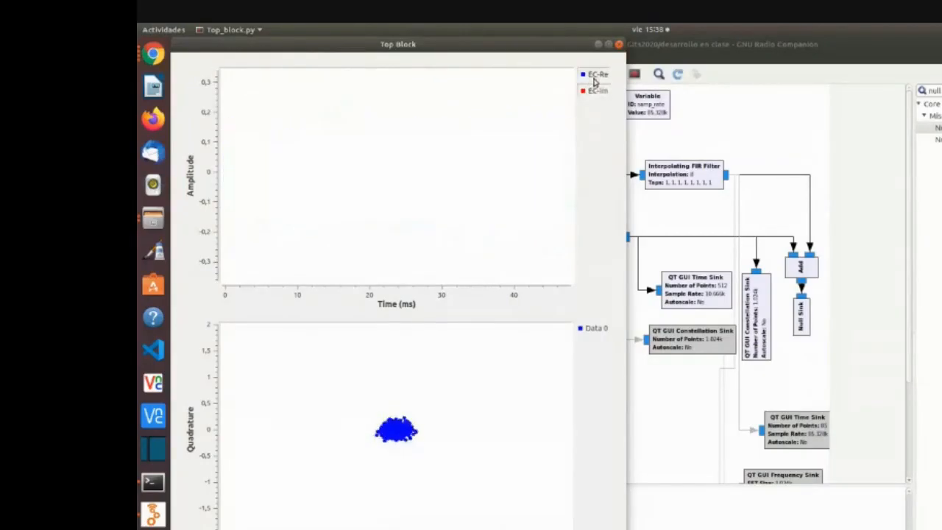
pyautogui.click(595, 76)
pyautogui.click(595, 91)
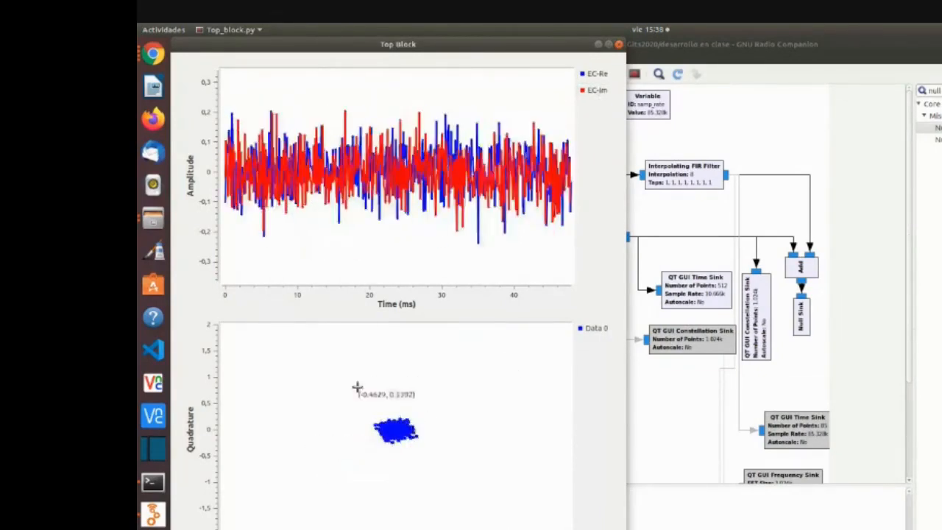
pyautogui.moveTo(350, 384); pyautogui.dragTo(443, 478)
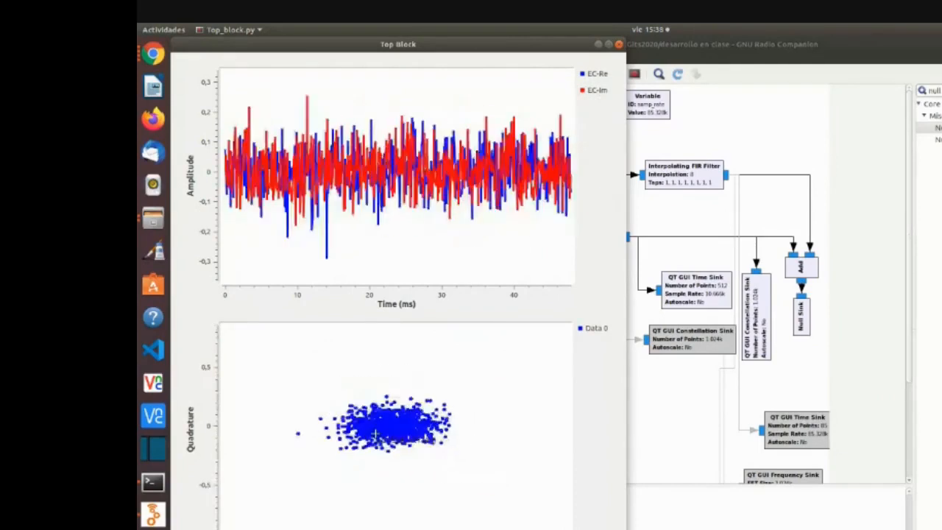
# - Close the plots and rewire the vertical Constellation Sink from the Noise Source to the Add output, lowering it and the Null Sink
pyautogui.click(619, 44)
pyautogui.click(756, 252)
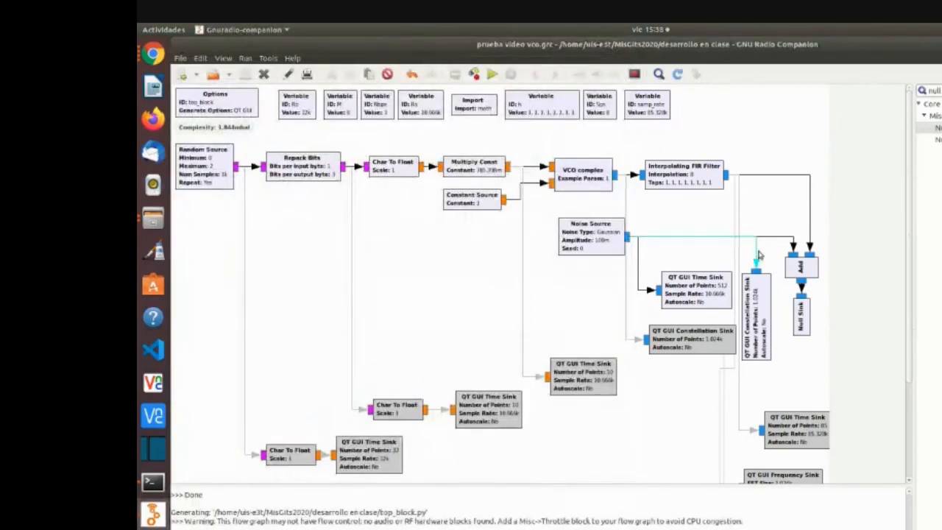
pyautogui.press('Delete')
pyautogui.moveTo(765, 272); pyautogui.dragTo(801, 342)
pyautogui.click(804, 282)
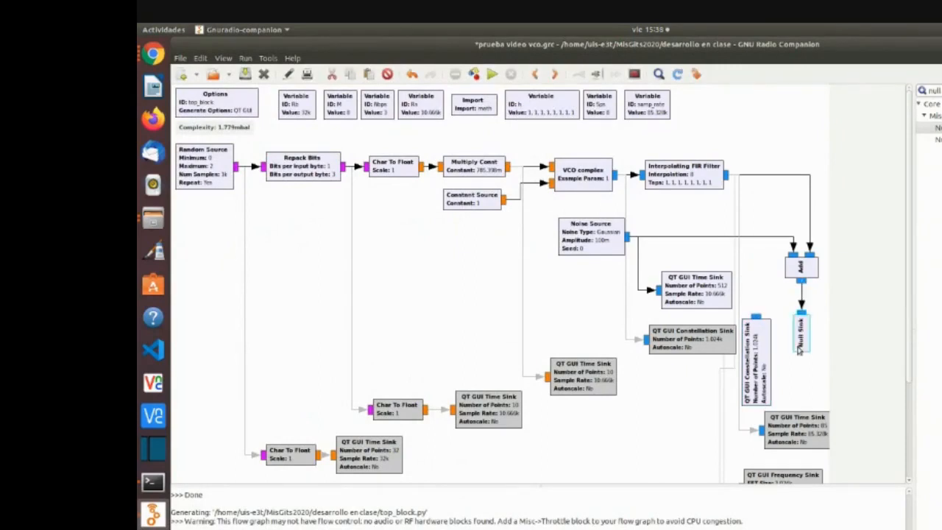
pyautogui.moveTo(757, 316); pyautogui.dragTo(762, 313)
pyautogui.click(803, 282)
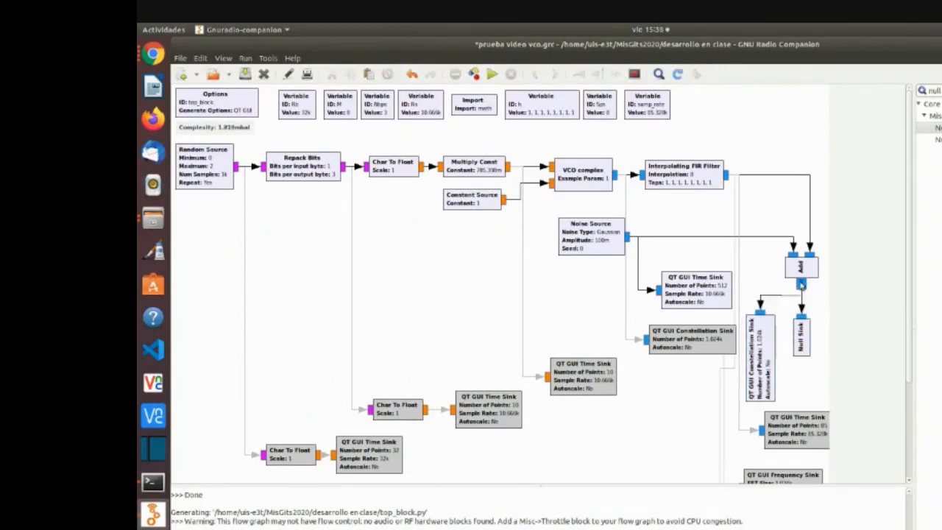
# - Run the flow graph to view the noisy signal's constellation and zoom the time plot in on the noise amplitude
pyautogui.click(492, 75)
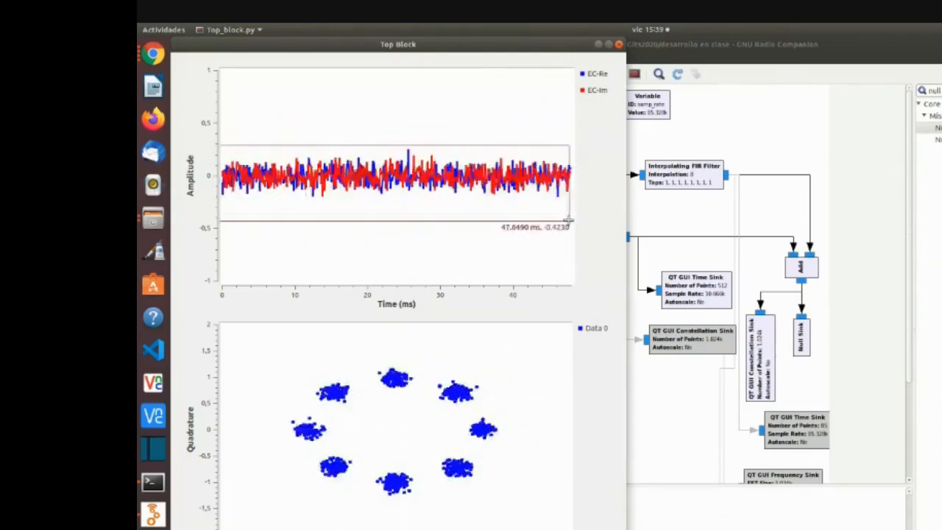
pyautogui.moveTo(570, 219); pyautogui.dragTo(570, 219)
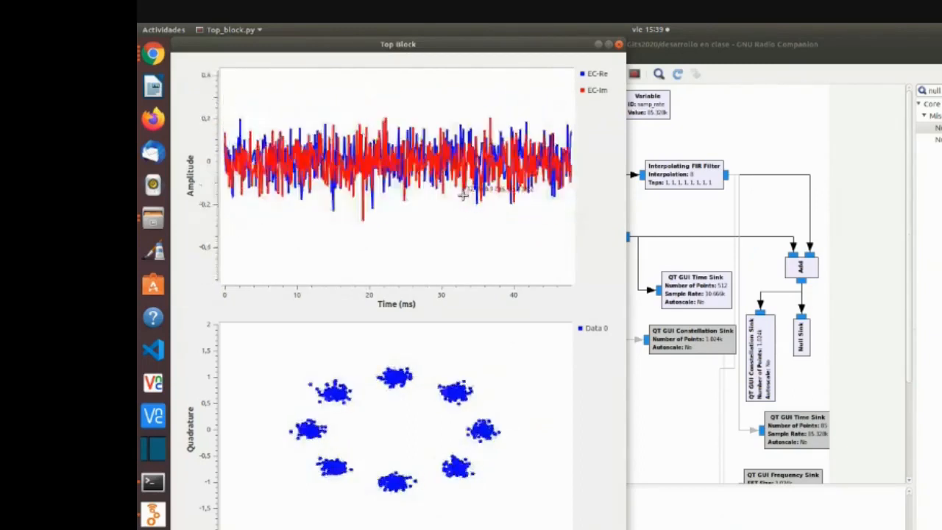
pyautogui.scroll(1, 463, 194)
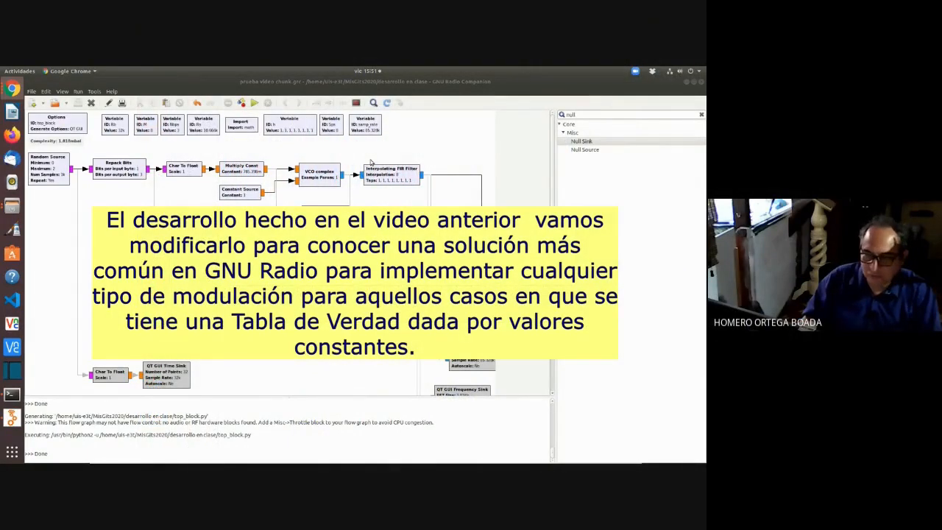
# - Delete the VCO complex block, search the block library for "chun" and place a Chunks to Symbols block in its place
pyautogui.click(329, 178)
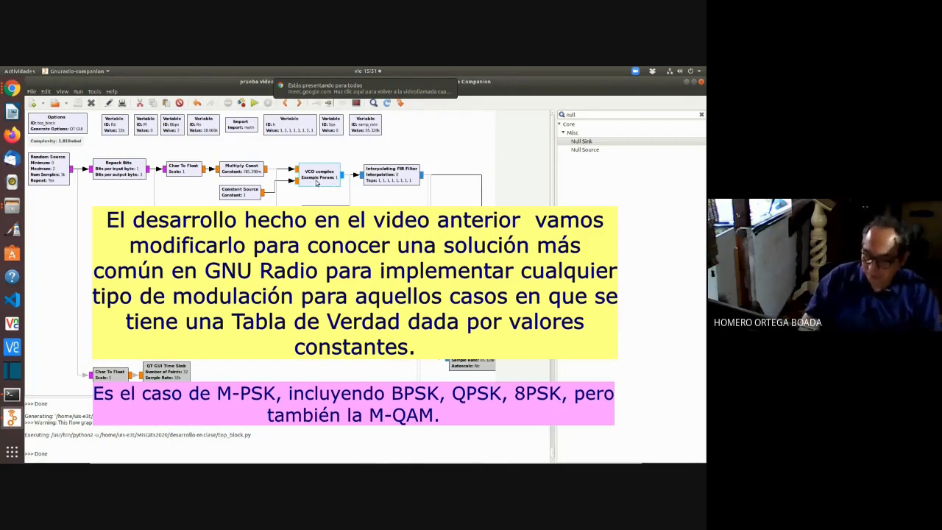
pyautogui.press('Delete')
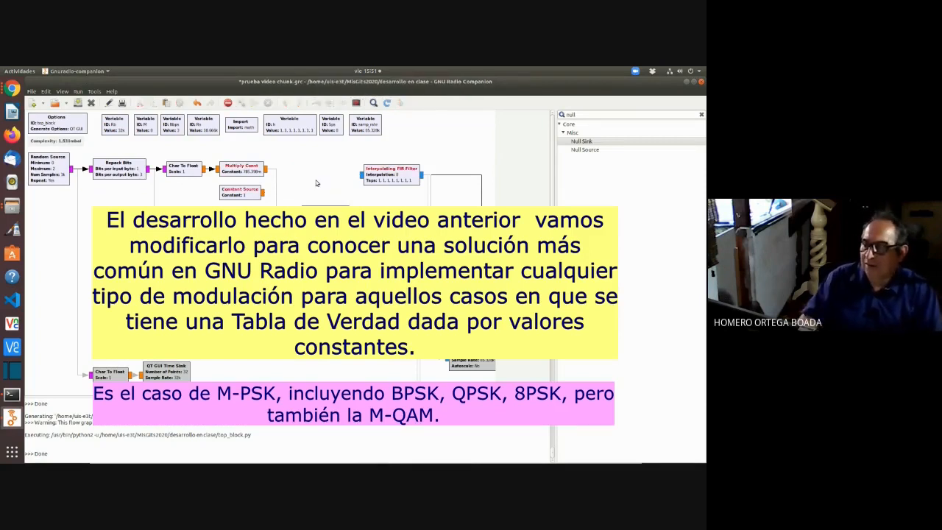
pyautogui.click(585, 114)
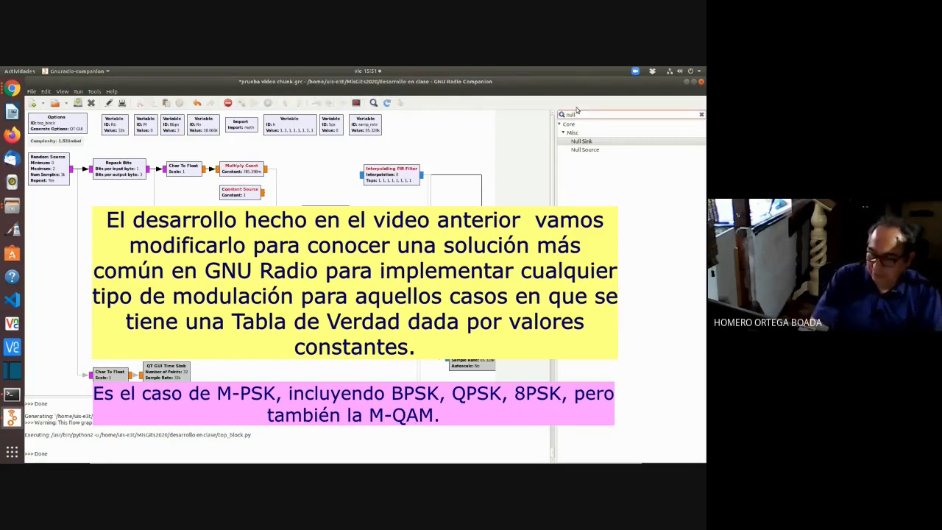
pyautogui.press('BackSpace')
pyautogui.press('BackSpace')
pyautogui.press('BackSpace')
pyautogui.press('BackSpace')
pyautogui.write('chun')
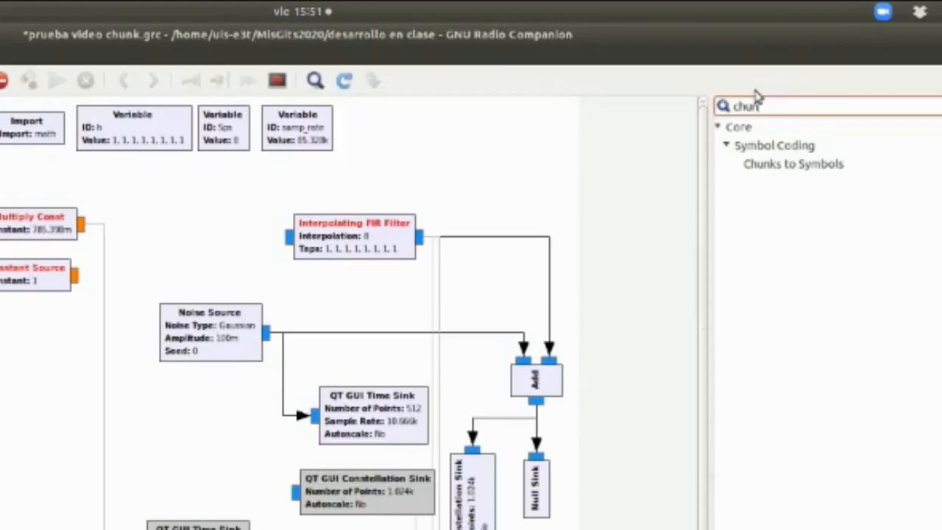
pyautogui.moveTo(773, 162); pyautogui.dragTo(159, 209)
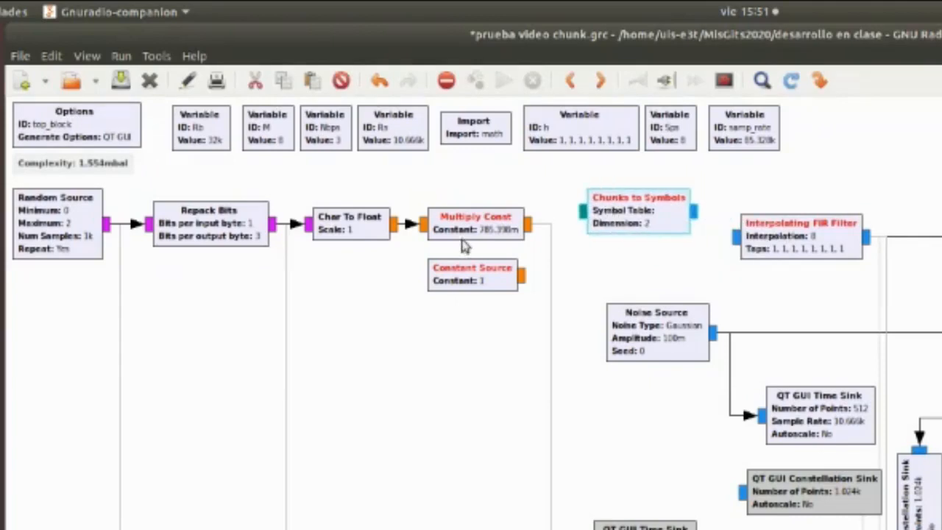
# - Delete the Multiply Const block and set the Chunks to Symbols block's Input Type to Byte
pyautogui.click(473, 231)
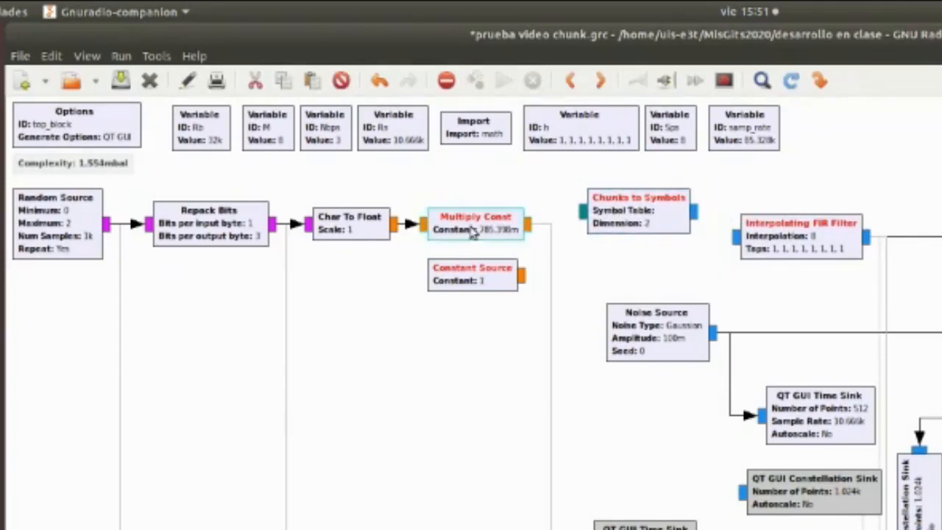
pyautogui.press('Delete')
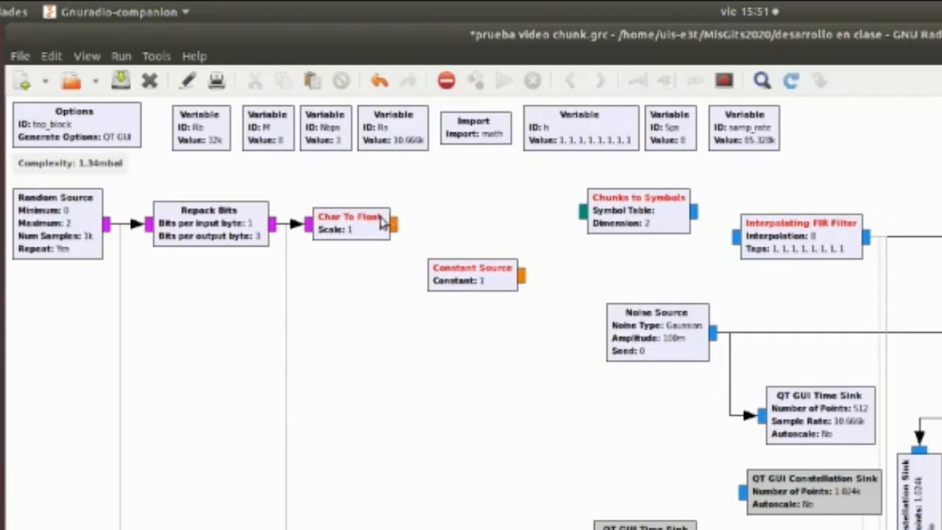
pyautogui.click(630, 229)
pyautogui.doubleClick(630, 228)
pyautogui.click(695, 314)
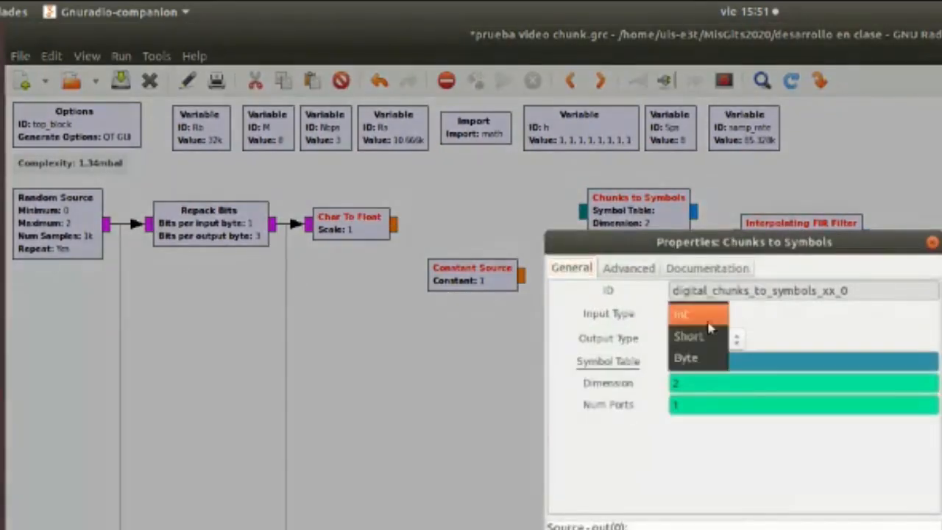
pyautogui.click(691, 359)
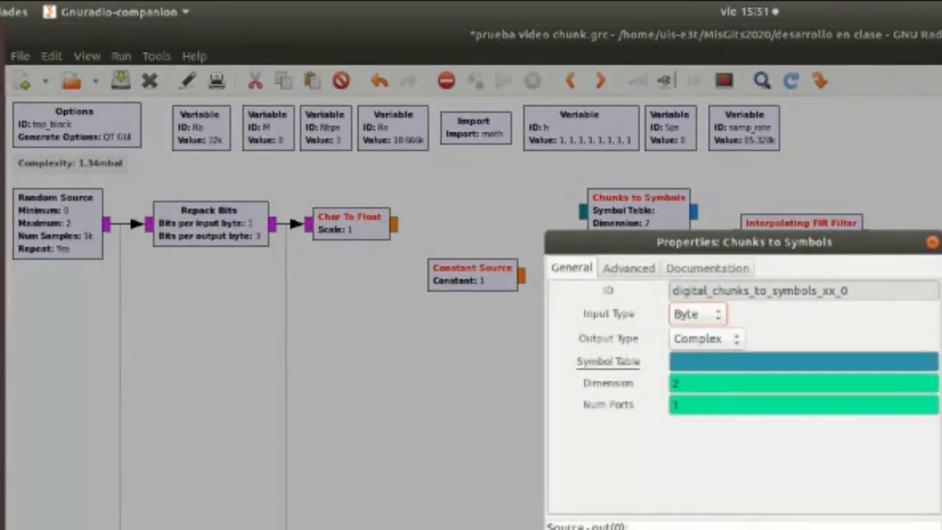
pyautogui.press('Return')
# - Delete the Char To Float block beside Repack Bits and connect Repack Bits to Chunks to Symbols, moved above the Constant Source
pyautogui.click(351, 234)
pyautogui.press('Delete')
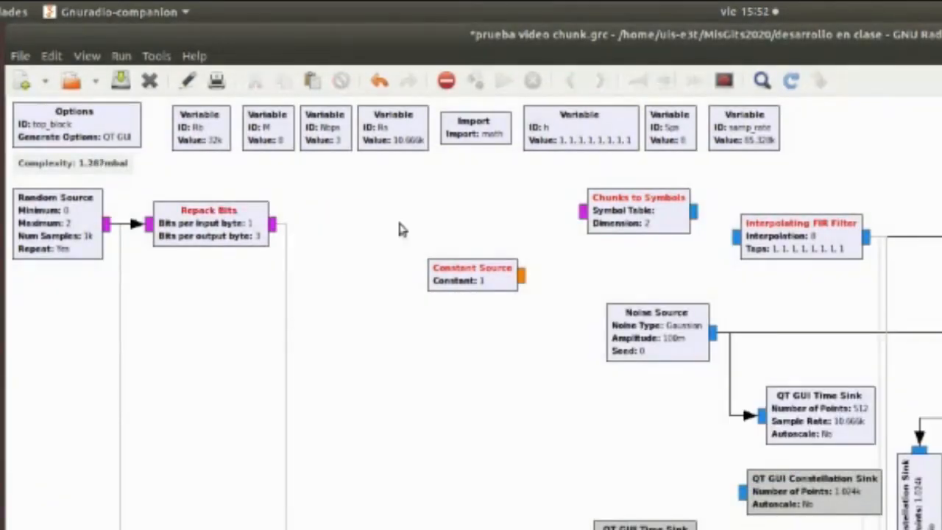
pyautogui.moveTo(628, 215); pyautogui.dragTo(474, 228)
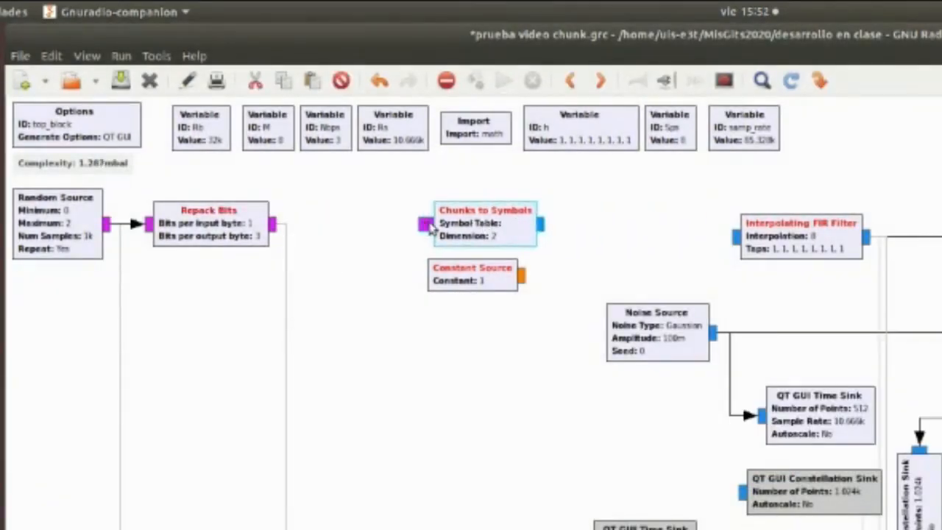
pyautogui.click(273, 223)
pyautogui.click(429, 224)
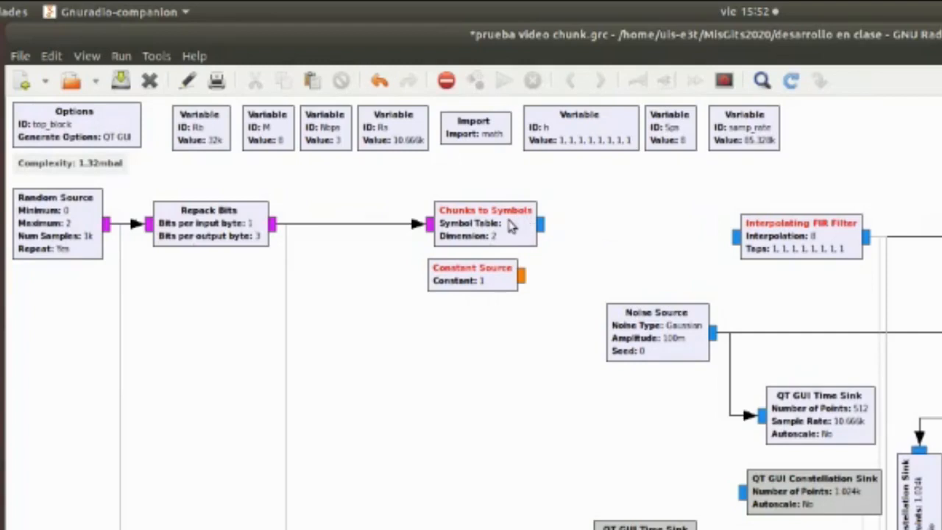
pyautogui.moveTo(508, 226); pyautogui.dragTo(495, 226)
# - Delete the Constant Source block and connect the Chunks to Symbols output to the Interpolating FIR Filter input, shifting Chunks to Symbols closer to it
pyautogui.click(507, 289)
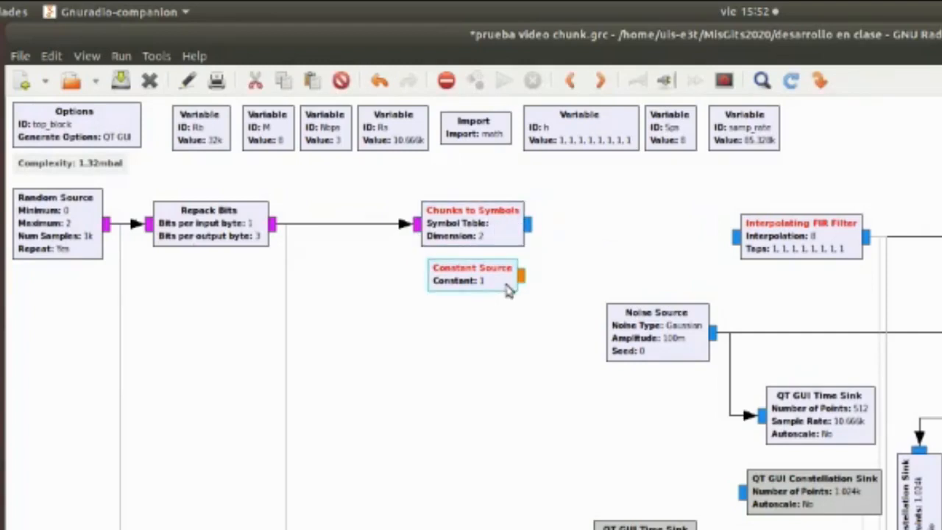
pyautogui.press('Delete')
pyautogui.click(735, 237)
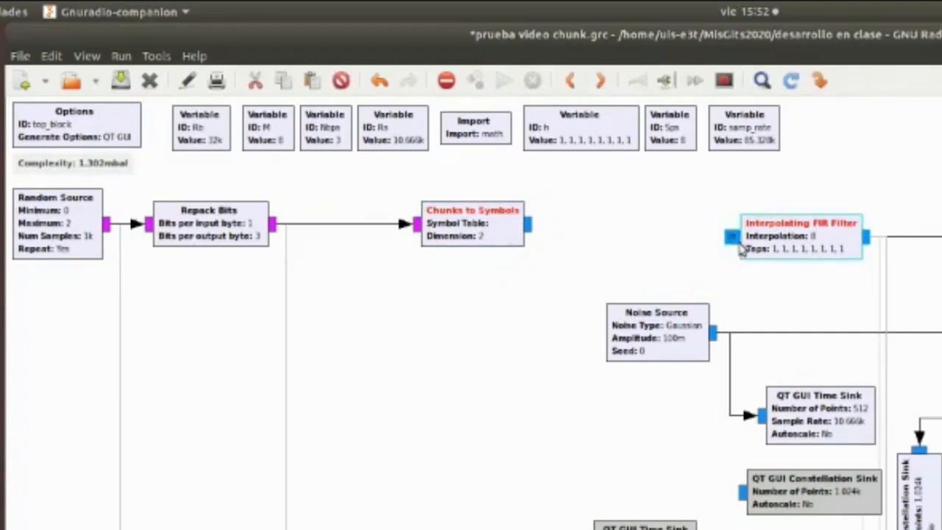
pyautogui.click(528, 225)
pyautogui.moveTo(473, 240); pyautogui.dragTo(498, 241)
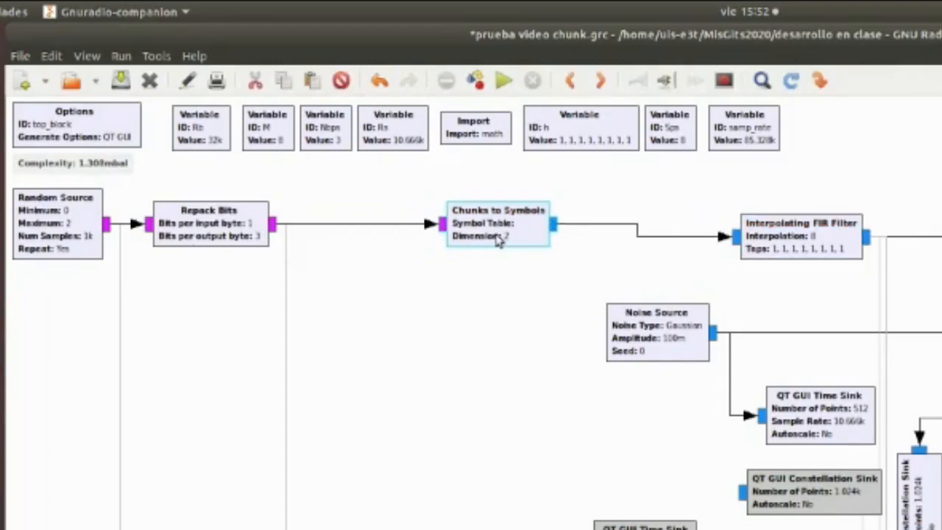
# - Set the Chunks to Symbols block's Dimension to 1 and check its remaining properties, including the Symbol Table
pyautogui.doubleClick(498, 241)
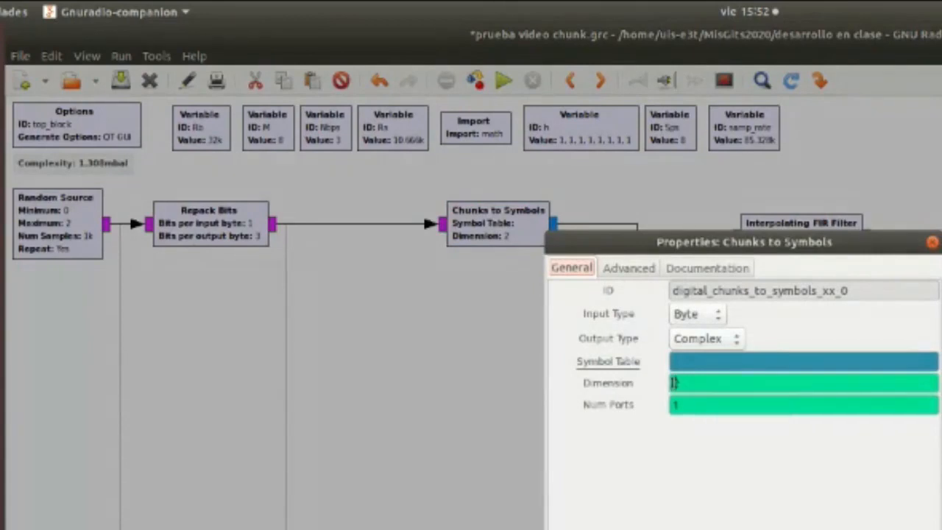
pyautogui.click(675, 384)
pyautogui.press('BackSpace')
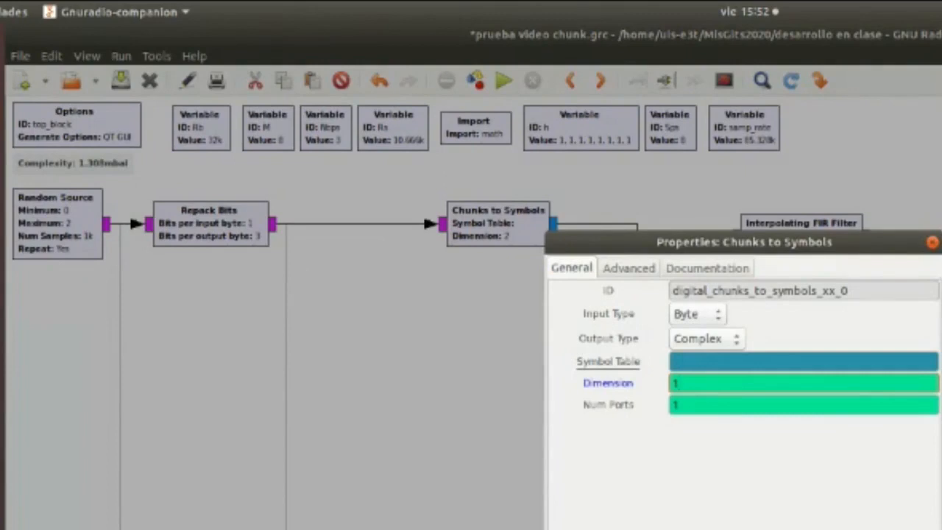
pyautogui.press('Return')
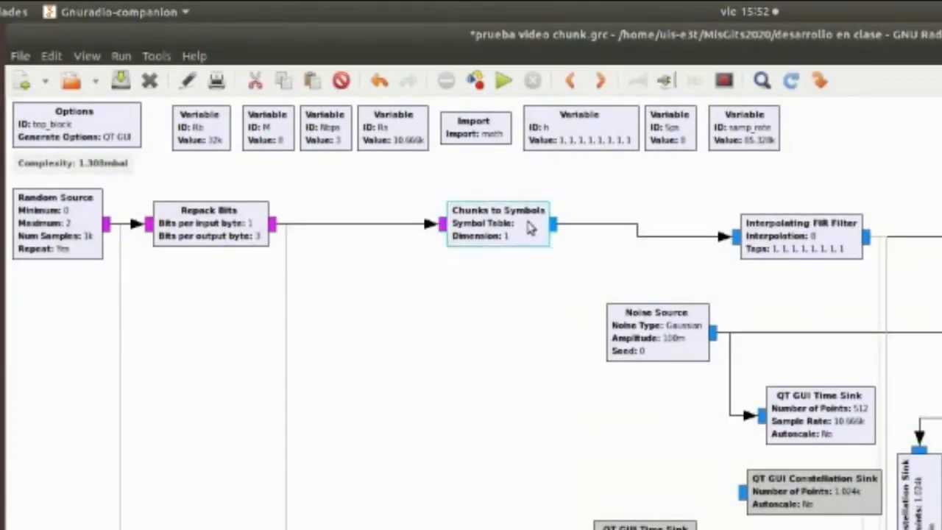
pyautogui.doubleClick(530, 228)
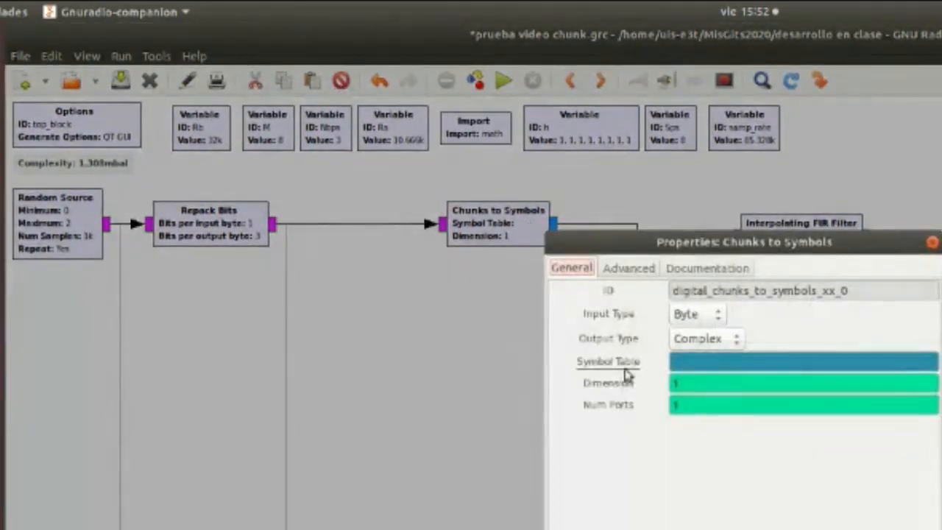
pyautogui.press('Escape')
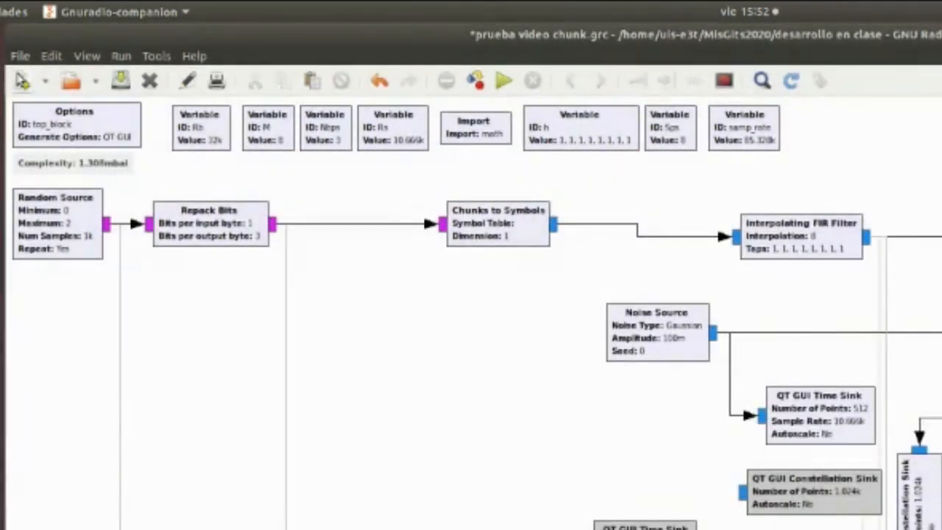
# - Switch to the browser to review the handwritten truth table and the book's Down Converter equations, and return to GNU Radio Companion
pyautogui.hotkey('alt', 'Tab')
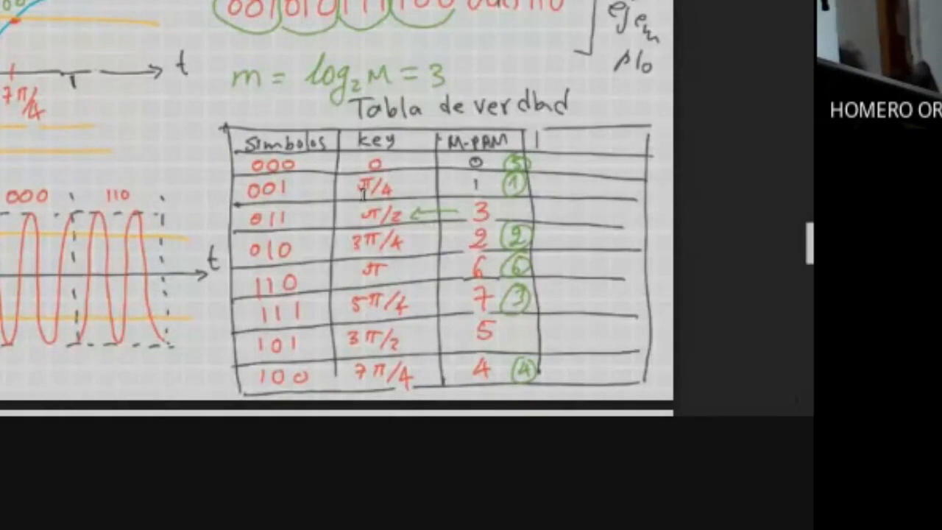
pyautogui.scroll(-3, 396, 21)
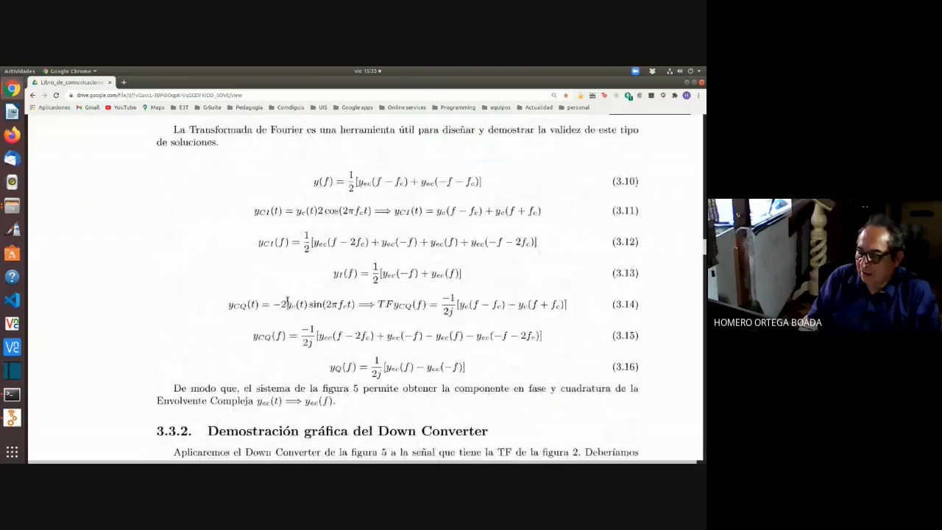
pyautogui.scroll(-5, 287, 296)
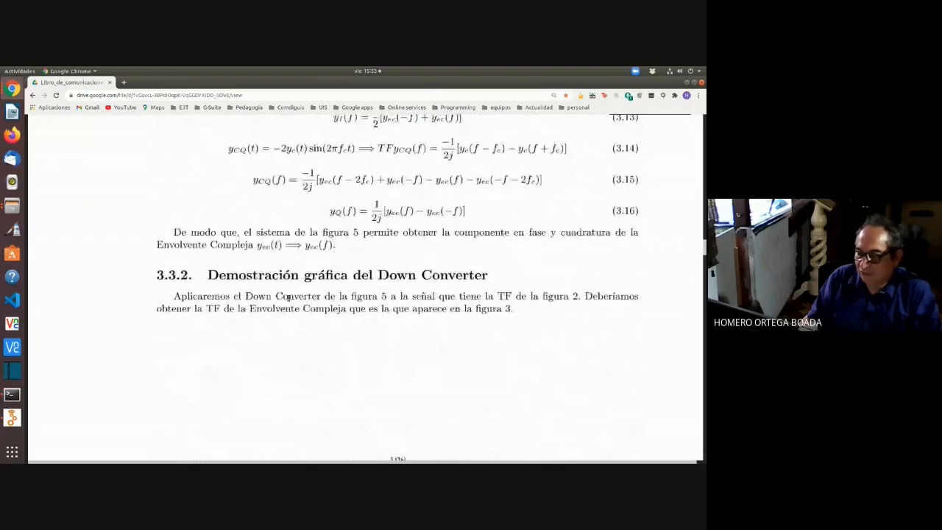
pyautogui.click(12, 417)
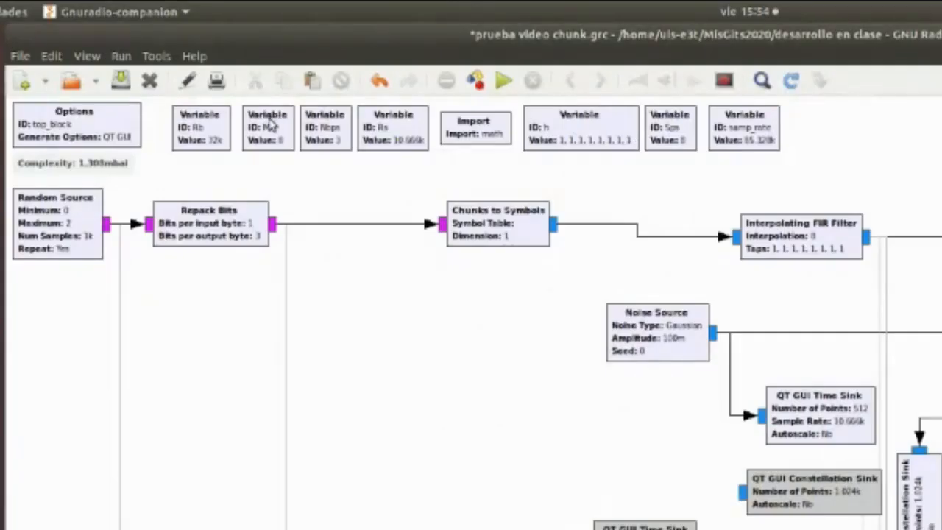
# - Set the value of variable M to 4
pyautogui.doubleClick(271, 127)
pyautogui.click(726, 311)
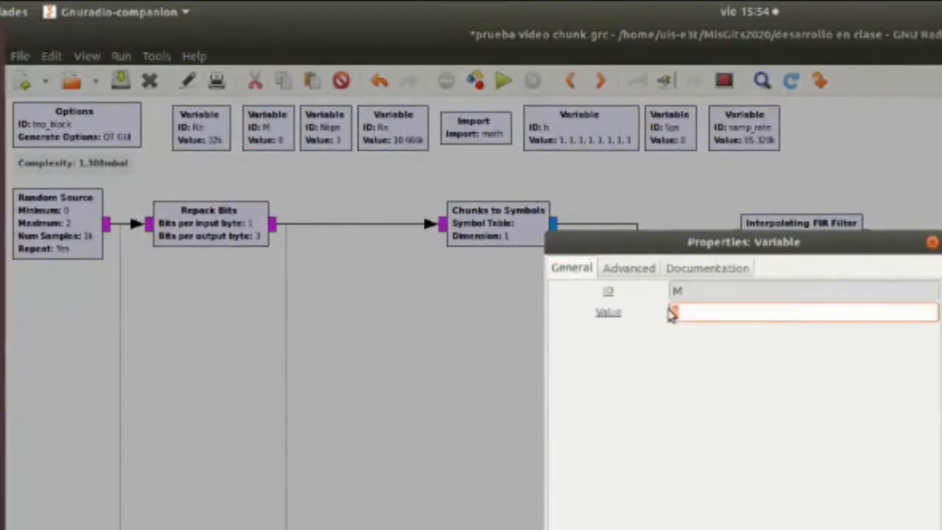
pyautogui.write('4')
pyautogui.press('Return')
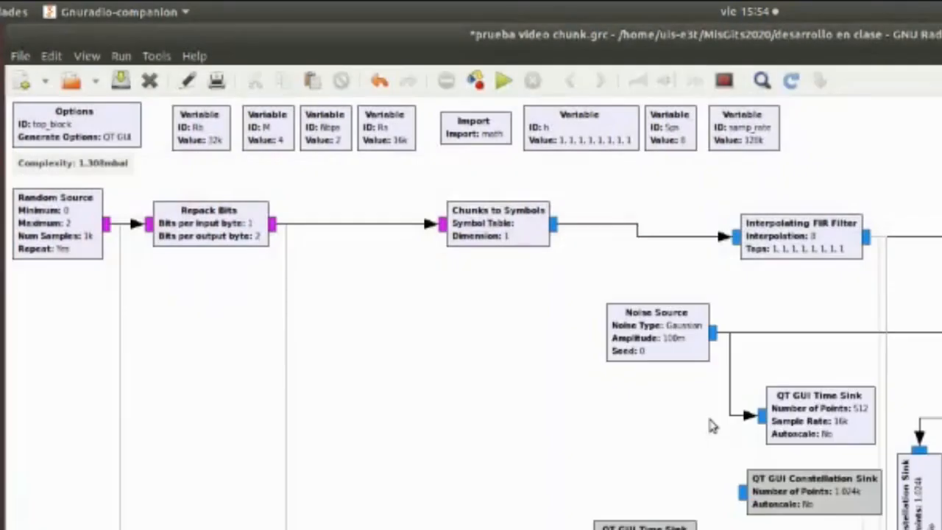
# - Duplicate the samp_rate variable, place the copy beside the original and change its ID to Constelacion
pyautogui.click(739, 133)
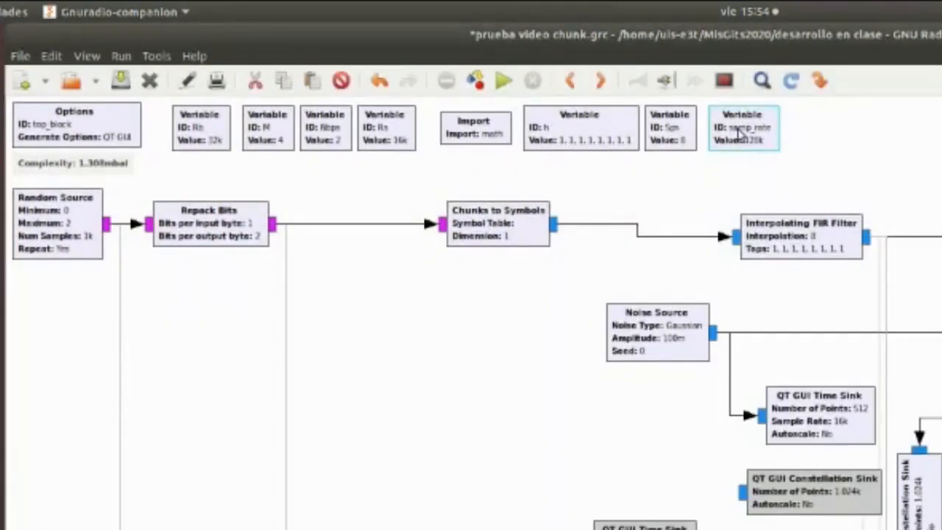
pyautogui.hotkey('ctrl', 'c')
pyautogui.hotkey('ctrl', 'v')
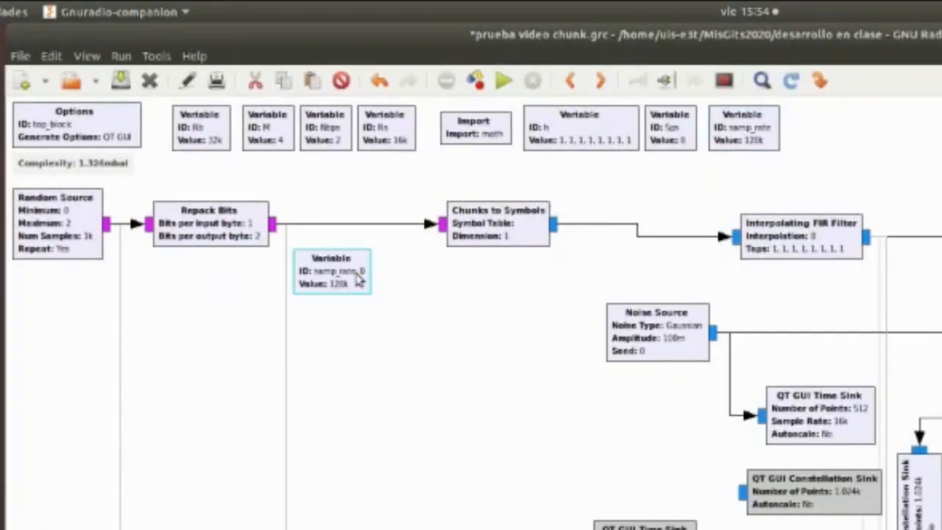
pyautogui.moveTo(361, 270); pyautogui.dragTo(846, 131)
pyautogui.doubleClick(846, 131)
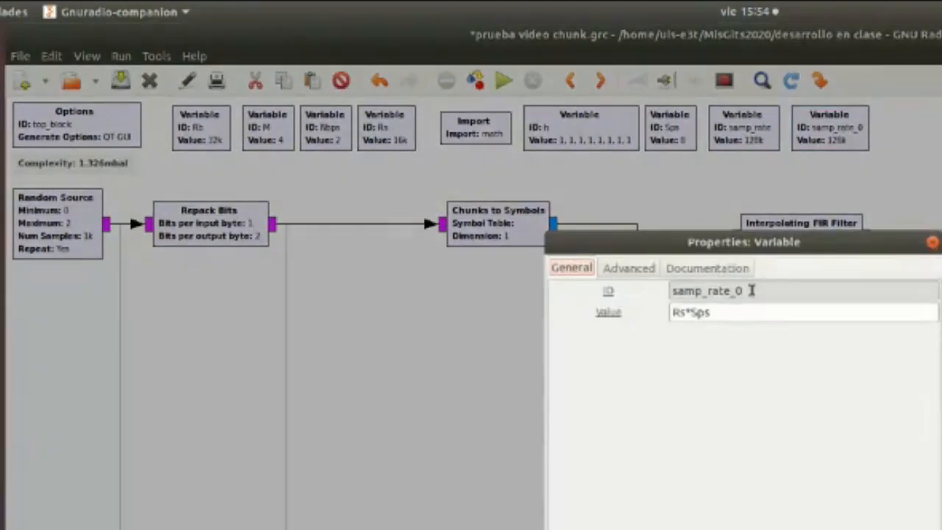
pyautogui.doubleClick(753, 290)
pyautogui.write('Conste')
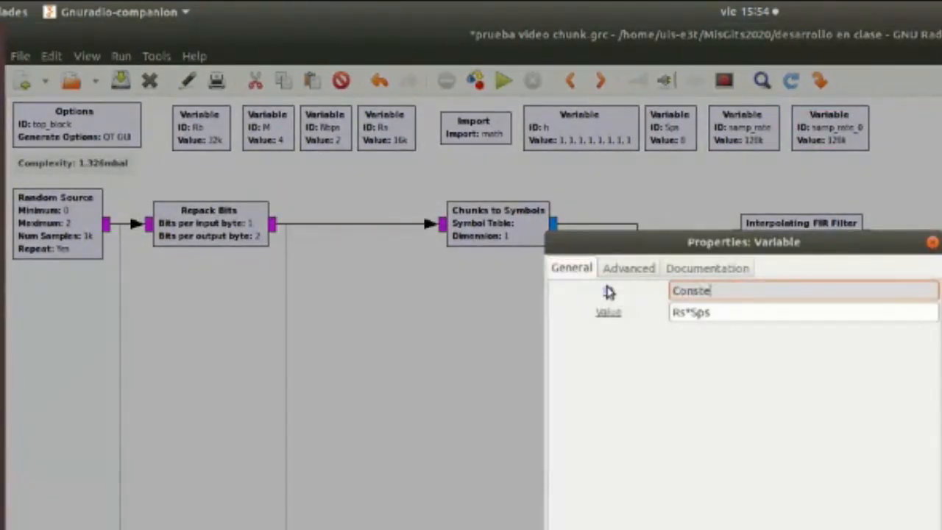
pyautogui.write('lacion')
# - Replace the Constelacion variable's value with an empty pair of parentheses
pyautogui.click(762, 319)
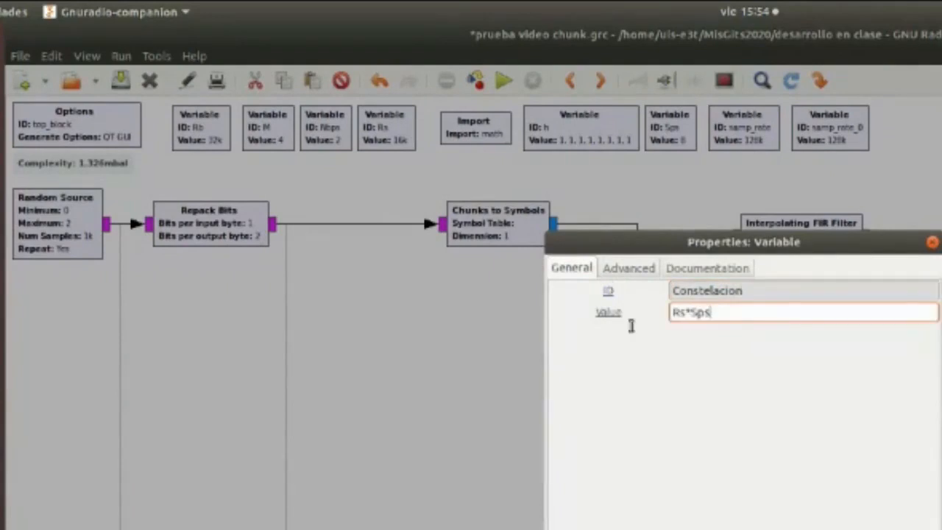
pyautogui.press('BackSpace')
pyautogui.press('BackSpace')
pyautogui.press('BackSpace')
pyautogui.press('BackSpace')
pyautogui.press('BackSpace')
pyautogui.press('BackSpace')
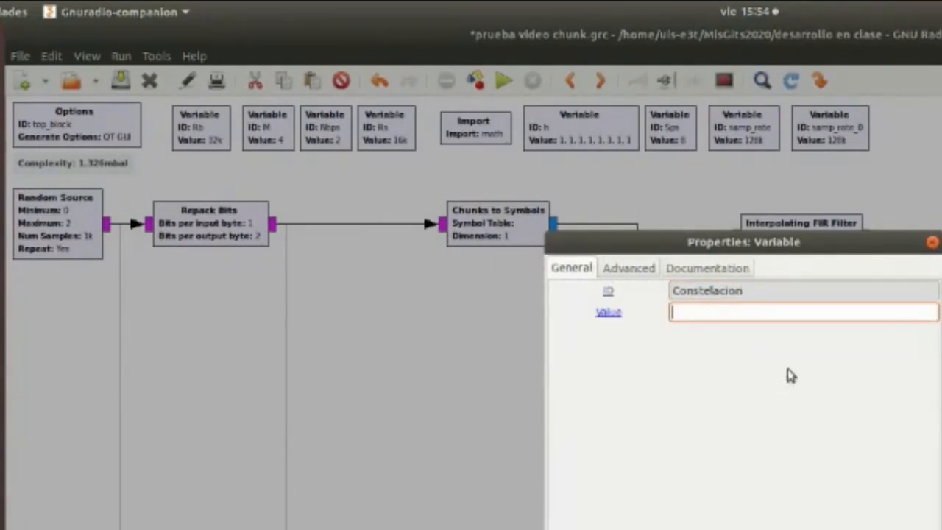
pyautogui.write('()')
# - Switch to the Google Drive notes in Chrome to examine the handwritten pages on the GNU Radio implementation, and return to the variable's properties
pyautogui.click(12, 89)
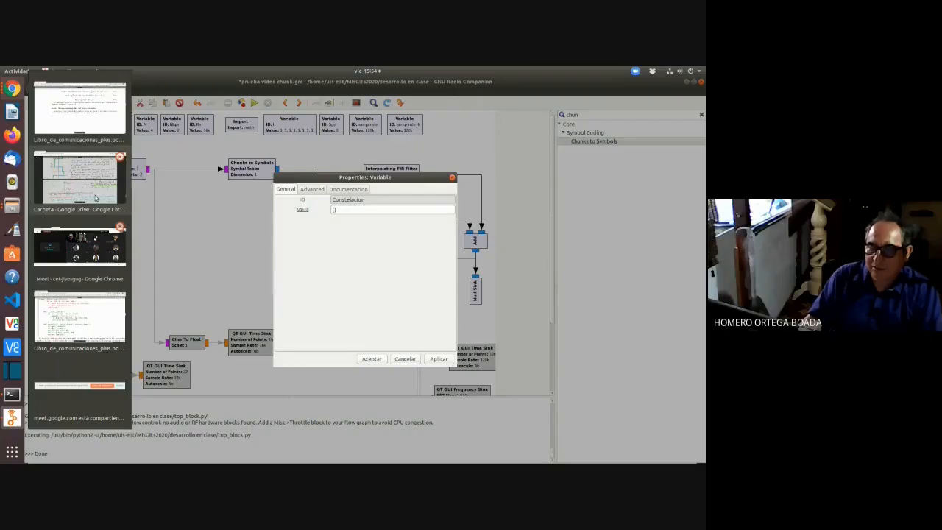
pyautogui.click(95, 198)
pyautogui.scroll(-10, 503, 329)
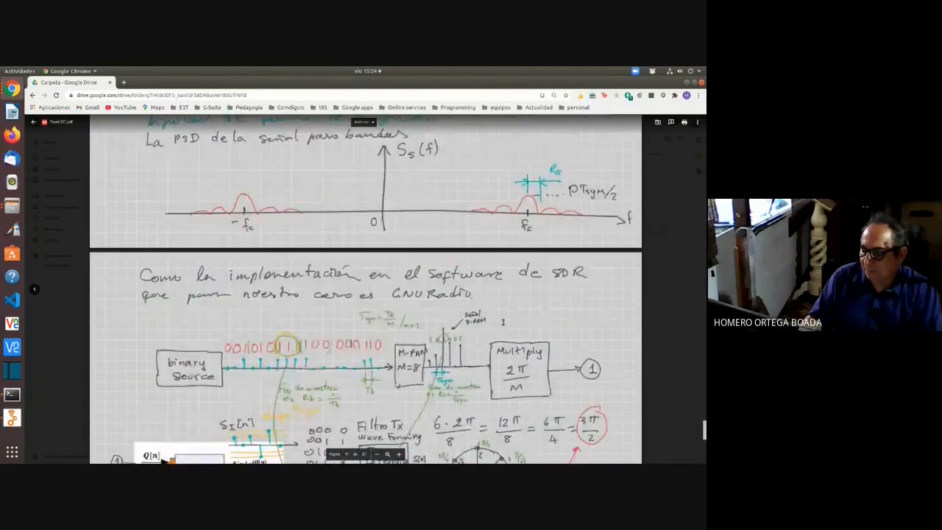
pyautogui.scroll(-5, 504, 328)
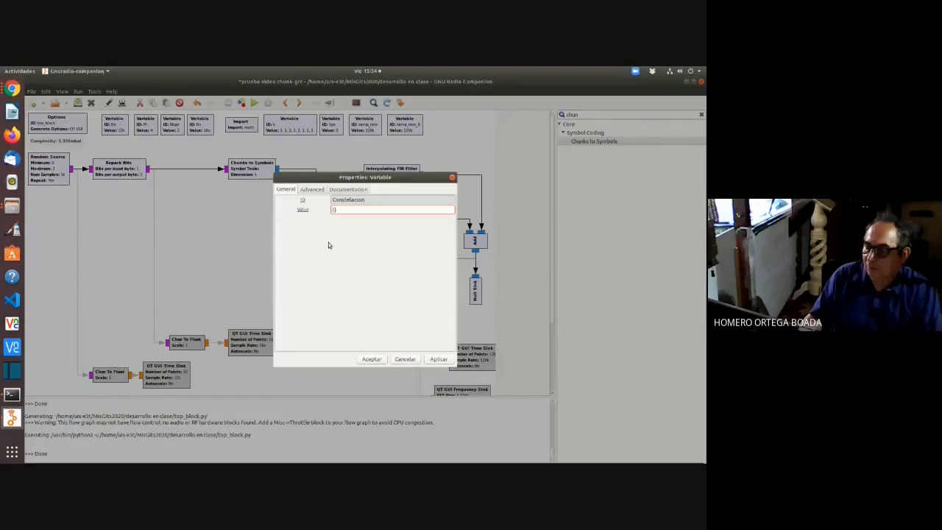
# - Enter 1+1j, 0+1j and 1+0j as the first three points inside the Constelacion value's parentheses
pyautogui.write('1+1j,')
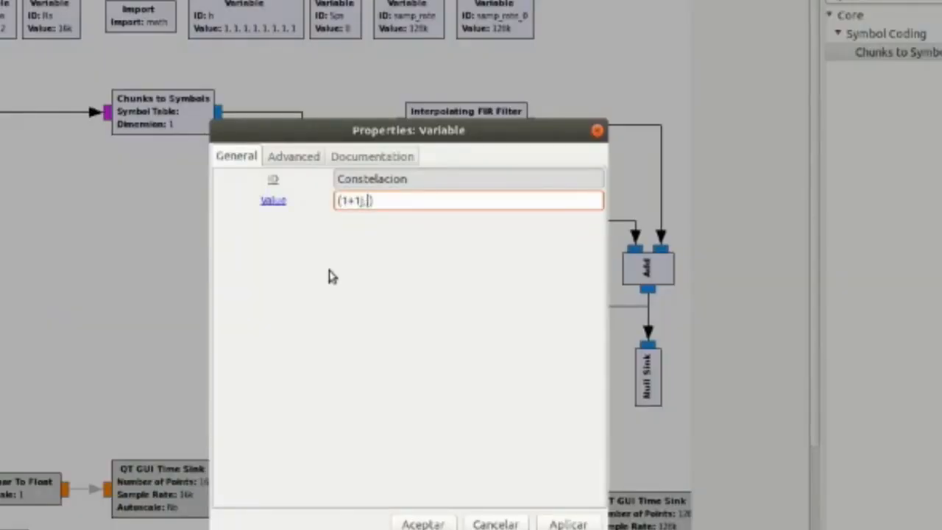
pyautogui.hotkey('shift', 'Left')
pyautogui.hotkey('shift', 'Left')
pyautogui.hotkey('shift', 'Left')
pyautogui.press('Right')
pyautogui.hotkey('ctrl', 'v')
pyautogui.press('Left')
pyautogui.press('Left')
pyautogui.press('Left')
pyautogui.press('Left')
pyautogui.press('BackSpace')
pyautogui.write('0')
pyautogui.press('Right')
pyautogui.press('Right')
pyautogui.press('Right')
pyautogui.write(',')
pyautogui.hotkey('ctrl', 'v')
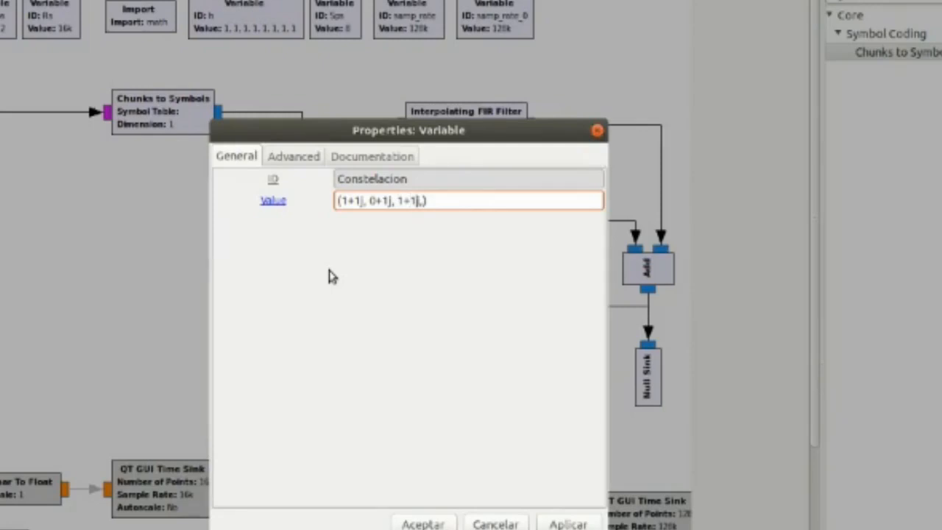
pyautogui.press('BackSpace')
pyautogui.press('BackSpace')
pyautogui.write('0j,')
# - Add 0-1j as the fourth point of the Constelacion value
pyautogui.hotkey('ctrl', 'v')
pyautogui.press('Left')
pyautogui.press('Left')
pyautogui.press('Left')
pyautogui.press('BackSpace')
pyautogui.write('0')
pyautogui.press('BackSpace')
pyautogui.write('-')
# - Widen the spacing between the points in the Constelacion value and accept the variable's properties
pyautogui.press('Left')
pyautogui.press('Left')
pyautogui.press('Left')
pyautogui.press('Left')
pyautogui.press('Left')
pyautogui.press('Right')
pyautogui.press('Right')
pyautogui.press('Right')
pyautogui.write('-')
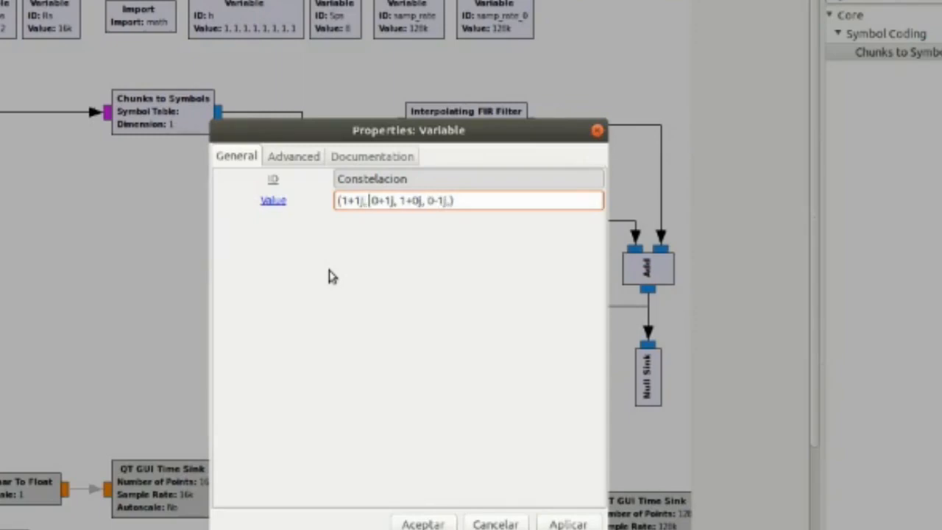
pyautogui.press('Right')
pyautogui.press('Right')
pyautogui.press('Right')
pyautogui.press('Right')
pyautogui.press('Right')
pyautogui.press('Right')
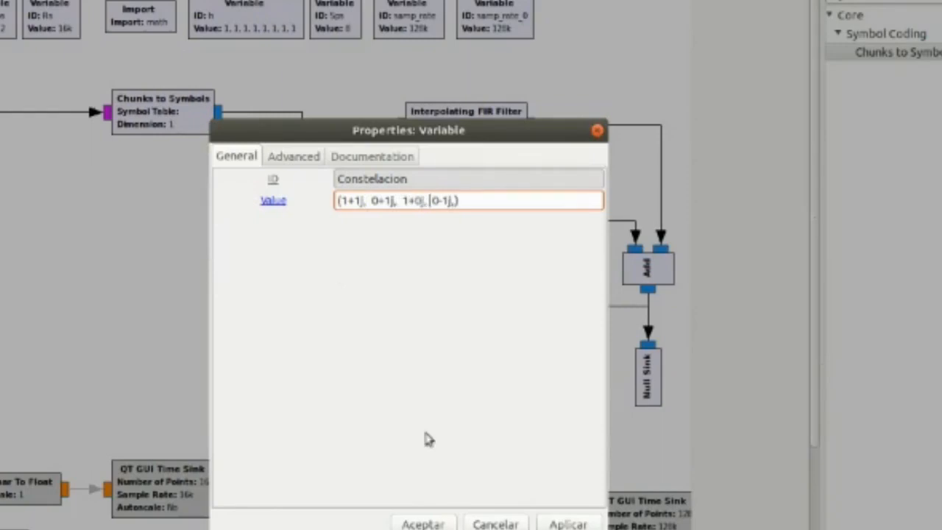
pyautogui.click(432, 524)
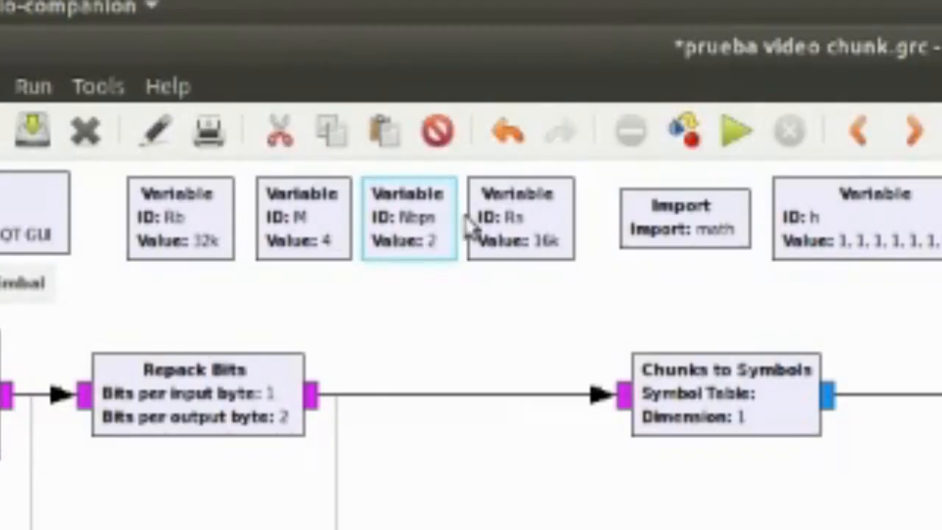
# - Run the flow graph
pyautogui.click(730, 132)
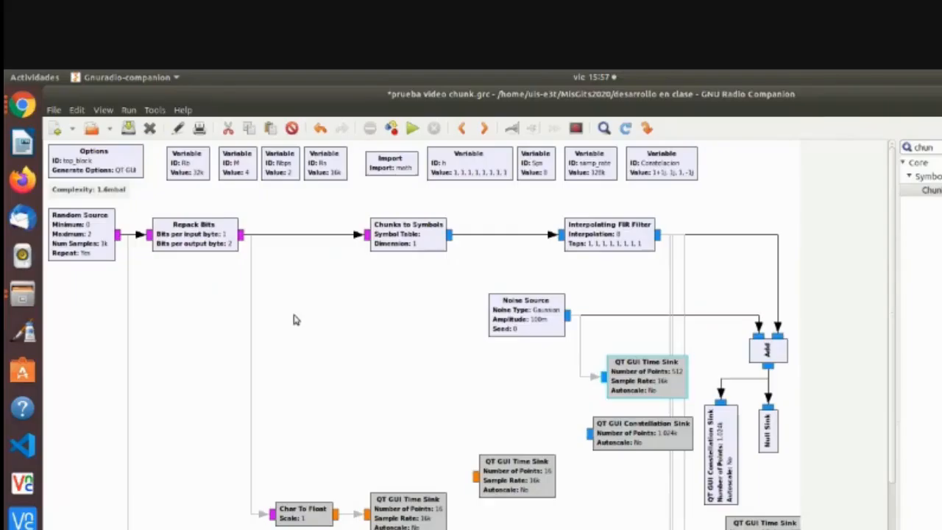
# - Shift the Interpolating FIR Filter toward Chunks to Symbols, search the block library for "thro" and place a Throttle block after the filter
pyautogui.moveTo(628, 234); pyautogui.dragTo(602, 235)
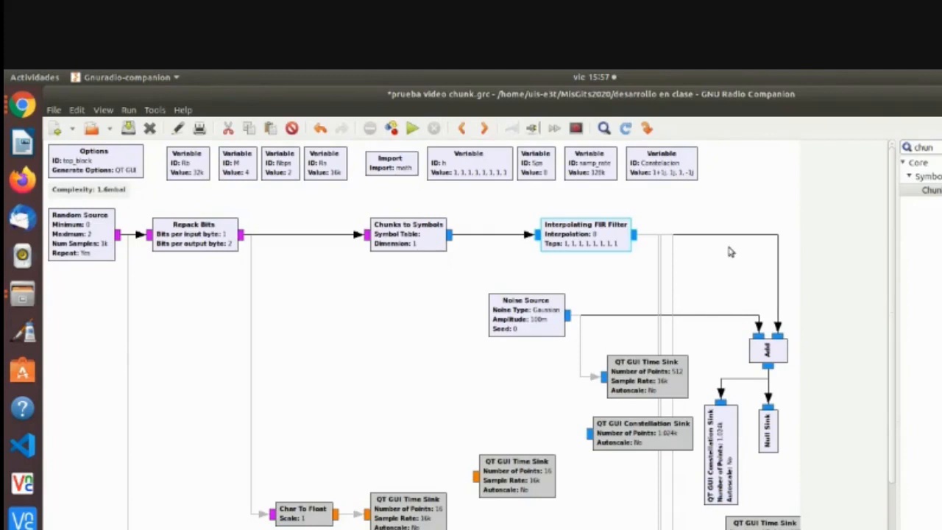
pyautogui.click(937, 147)
pyautogui.press('BackSpace')
pyautogui.press('BackSpace')
pyautogui.press('BackSpace')
pyautogui.press('BackSpace')
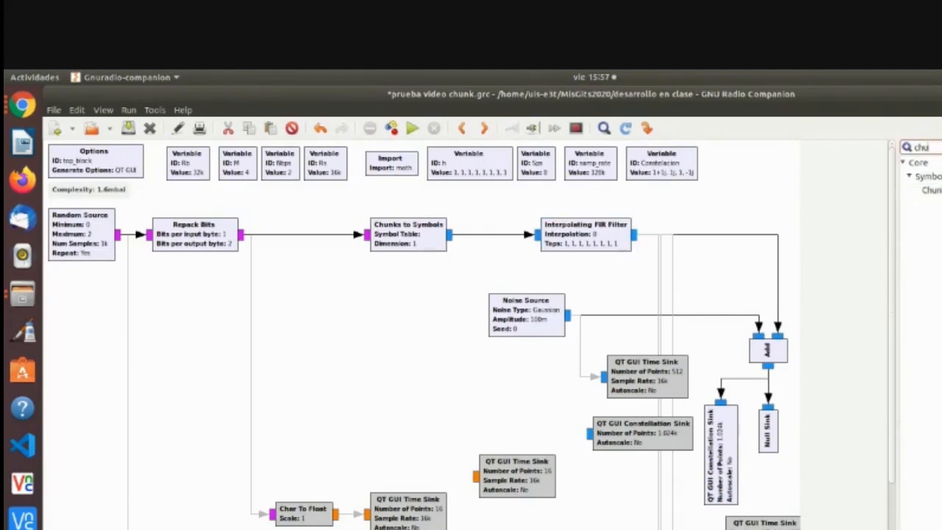
pyautogui.write('thro')
pyautogui.moveTo(928, 190); pyautogui.dragTo(710, 213)
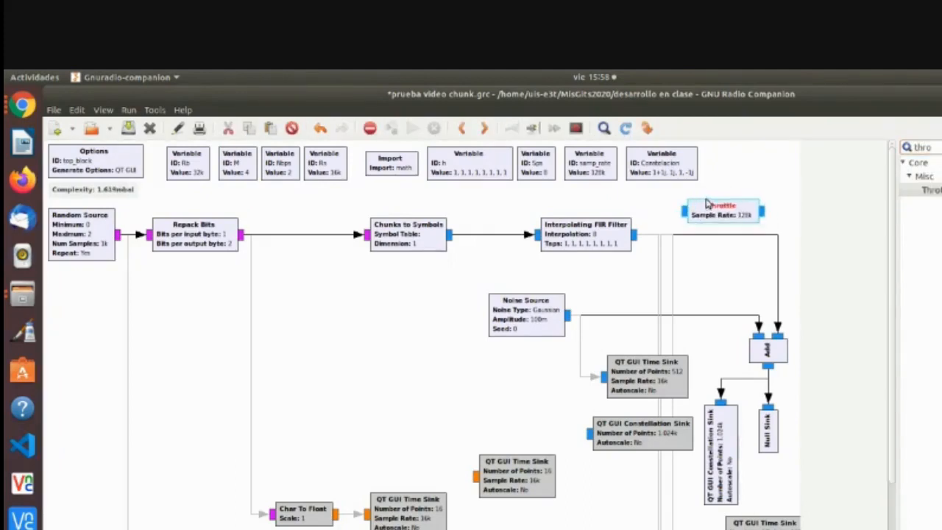
# - Delete the connection from the Interpolating FIR Filter to Add, align the Throttle with the filter and connect the filter's output to the Throttle's input
pyautogui.click(712, 235)
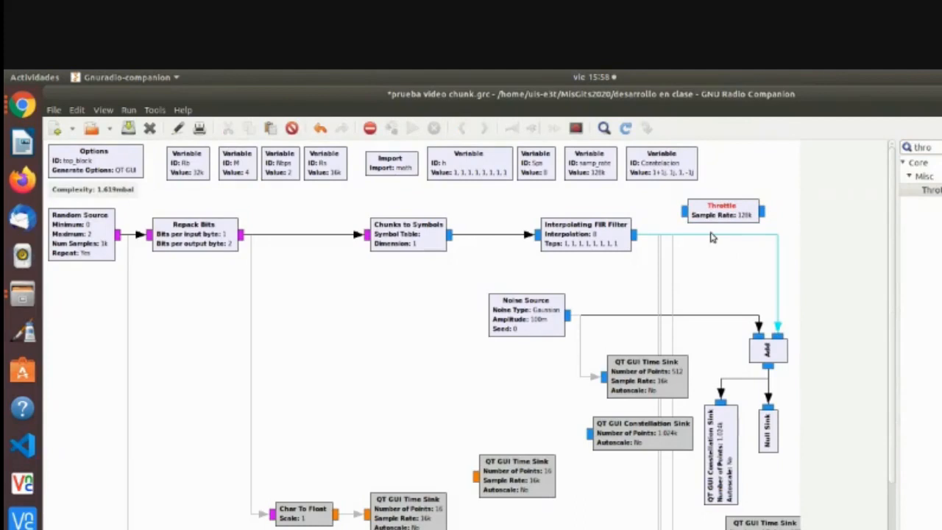
pyautogui.press('Delete')
pyautogui.moveTo(720, 219); pyautogui.dragTo(721, 234)
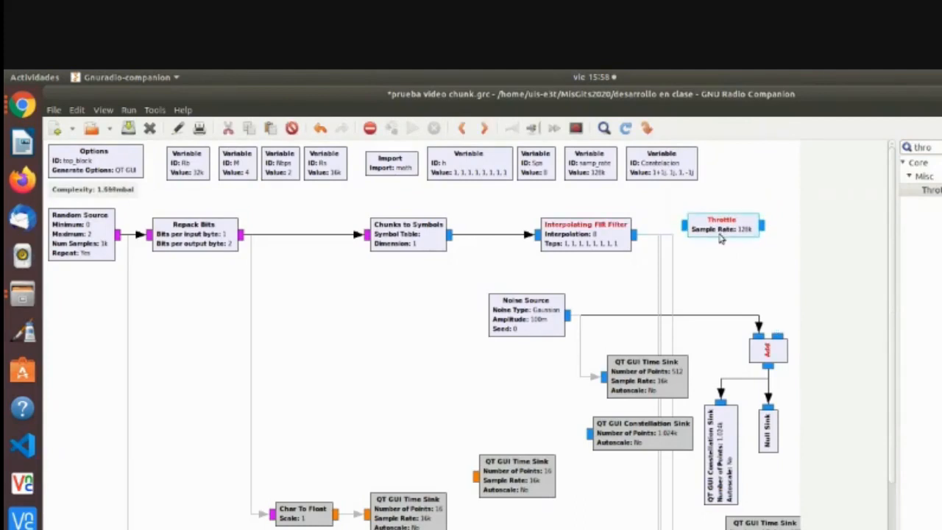
pyautogui.click(685, 226)
pyautogui.click(635, 234)
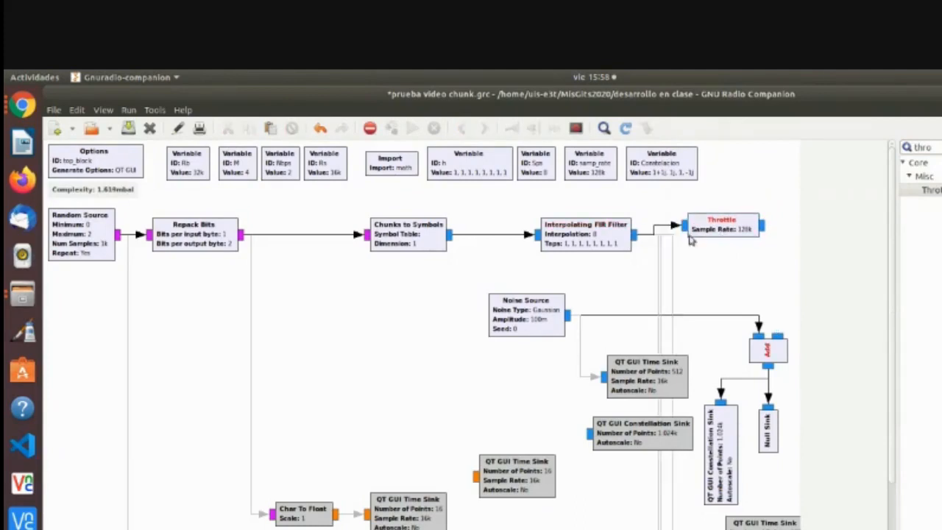
# - Connect the Throttle's output to Add's free input and line the Throttle up with the Interpolating FIR Filter
pyautogui.click(761, 228)
pyautogui.click(778, 335)
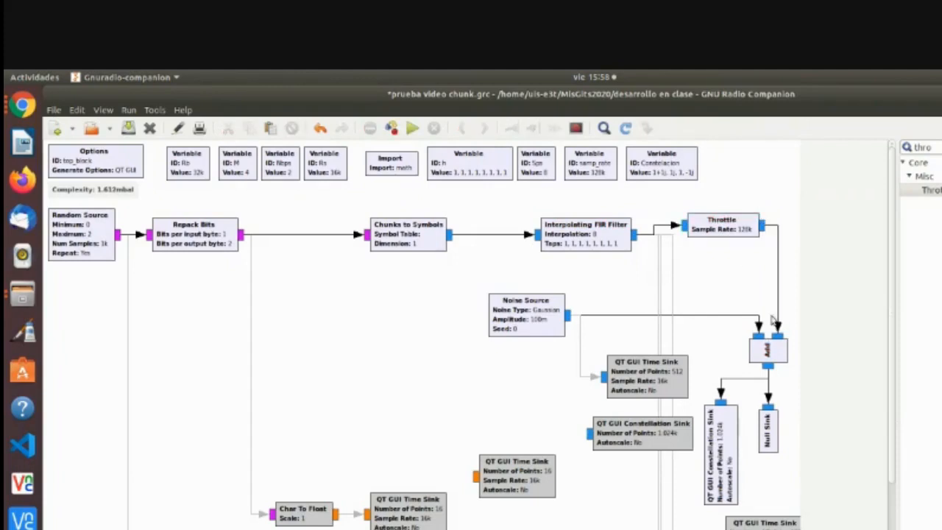
pyautogui.moveTo(735, 234)
pyautogui.mouseDown()
pyautogui.moveTo(730, 248)
pyautogui.moveTo(730, 238)
pyautogui.mouseUp()
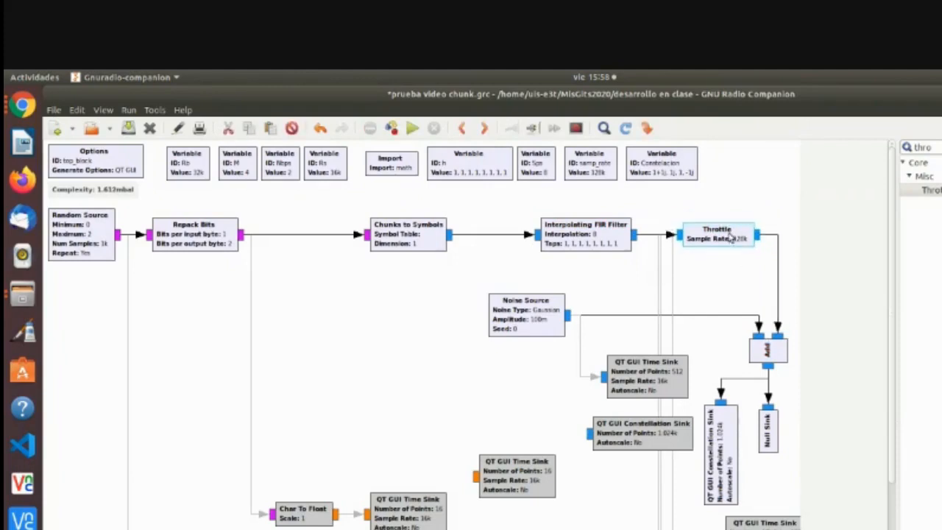
# - Review the Throttle block's properties without changing them and run the flow graph
pyautogui.doubleClick(730, 237)
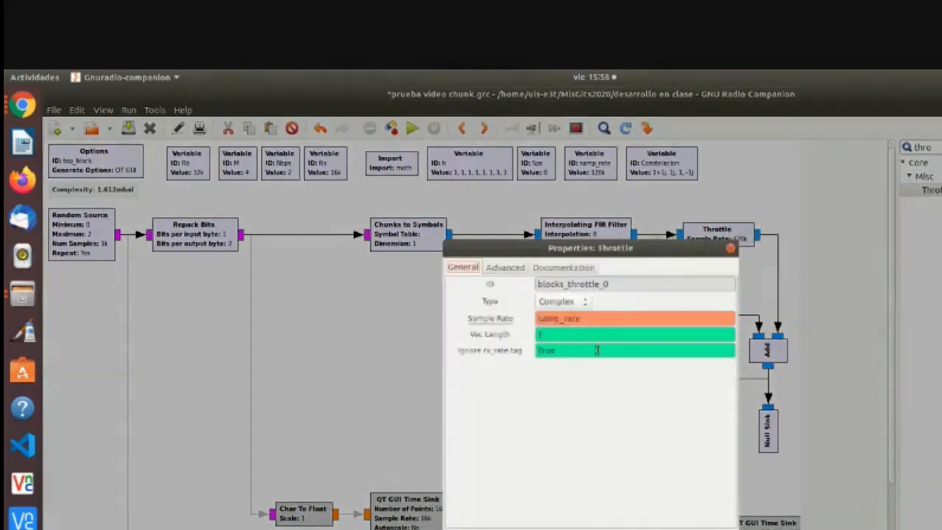
pyautogui.click(730, 248)
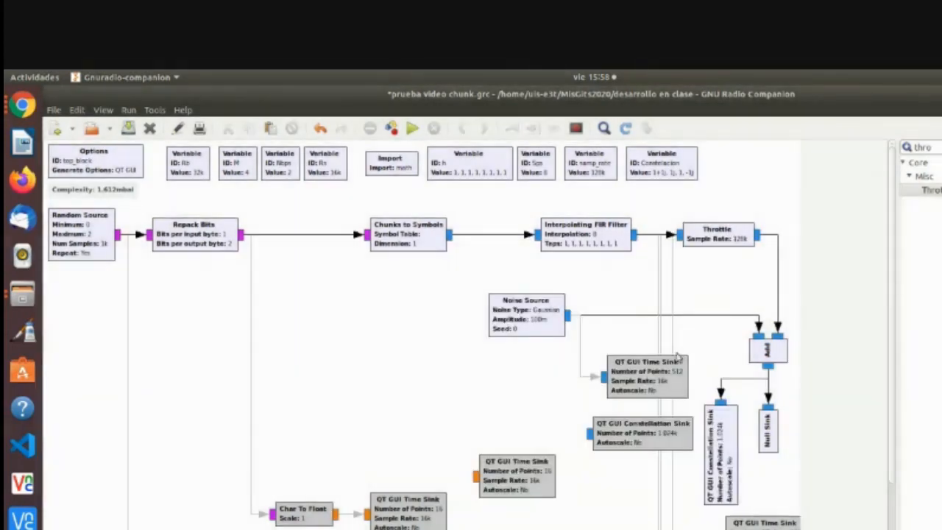
pyautogui.click(413, 129)
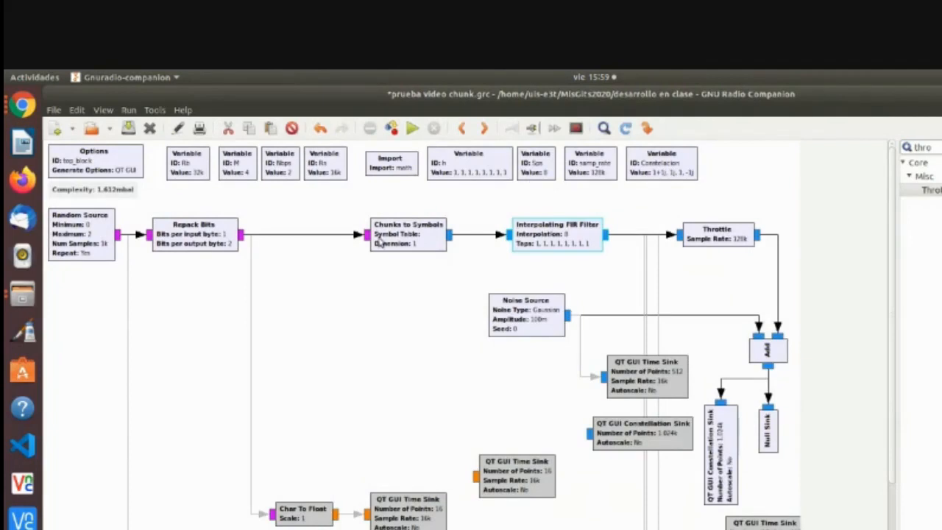
# - Set the Symbol Table of the Chunks to Symbols block to Constelacion and accept its properties
pyautogui.doubleClick(393, 238)
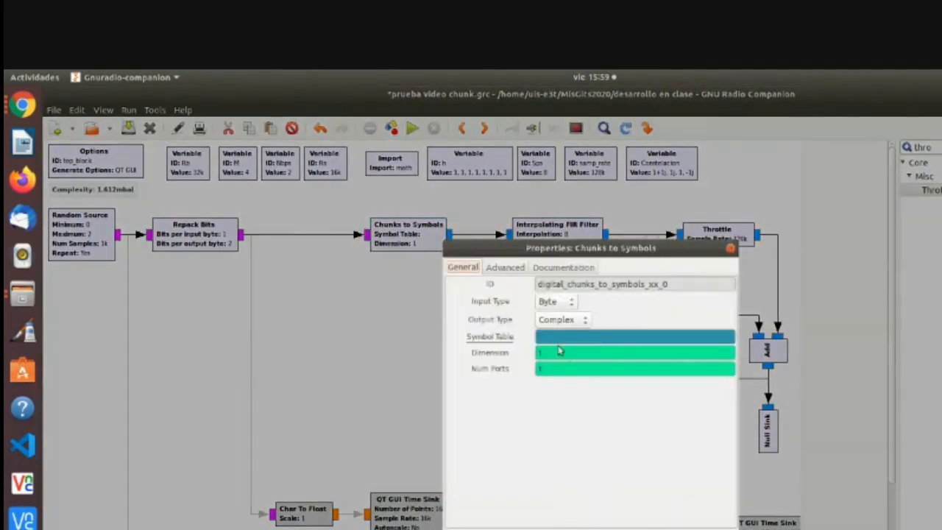
pyautogui.click(557, 338)
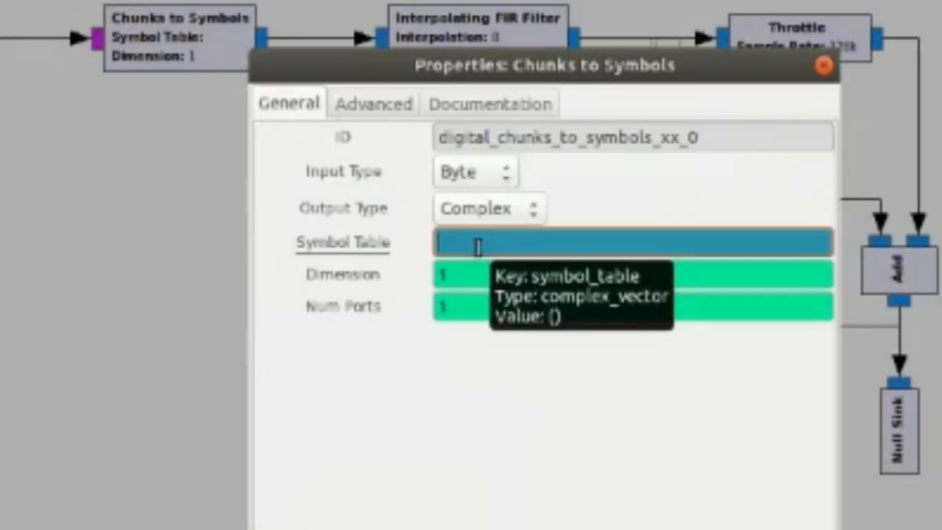
pyautogui.write('Constel')
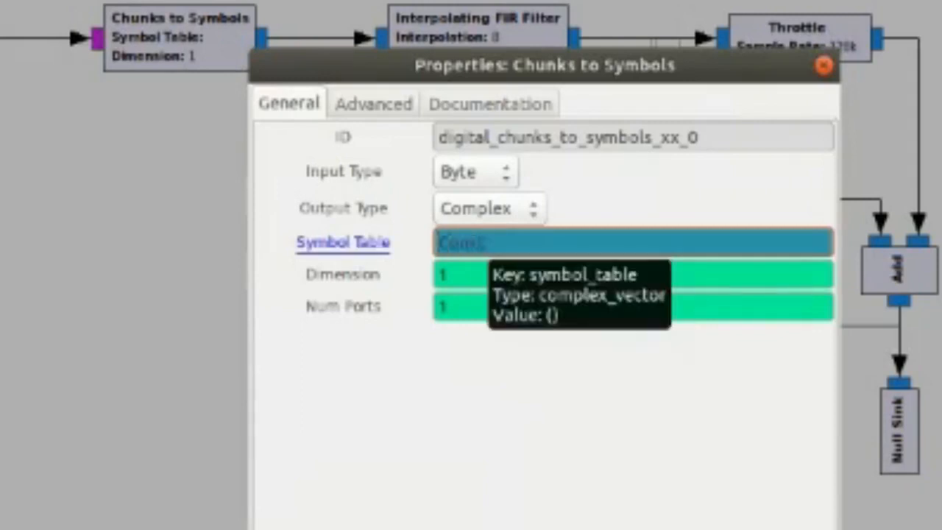
pyautogui.write('latcion')
pyautogui.press('Left')
pyautogui.press('Left')
pyautogui.press('Left')
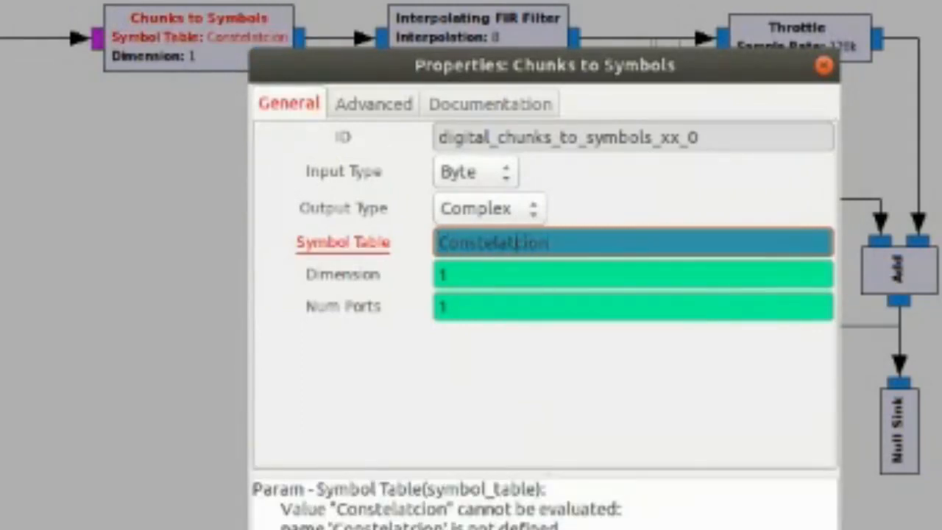
pyautogui.press('BackSpace')
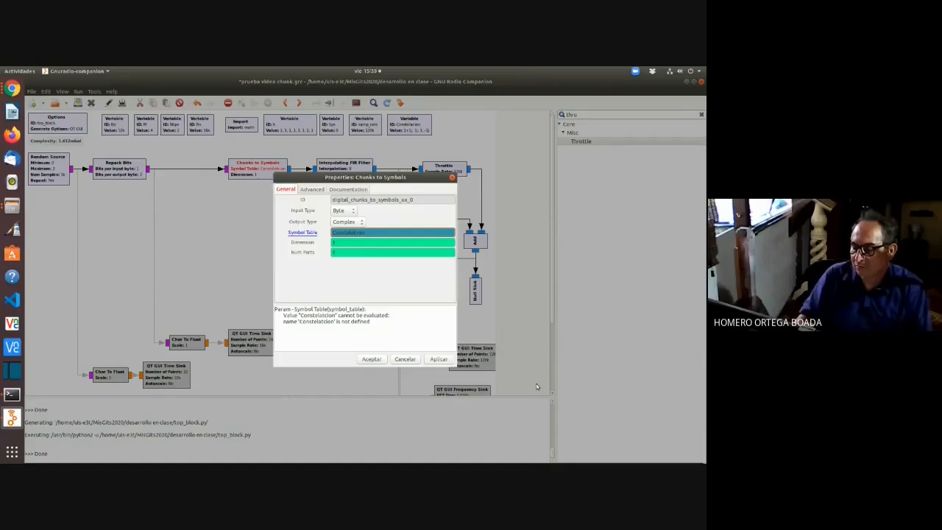
pyautogui.click(379, 360)
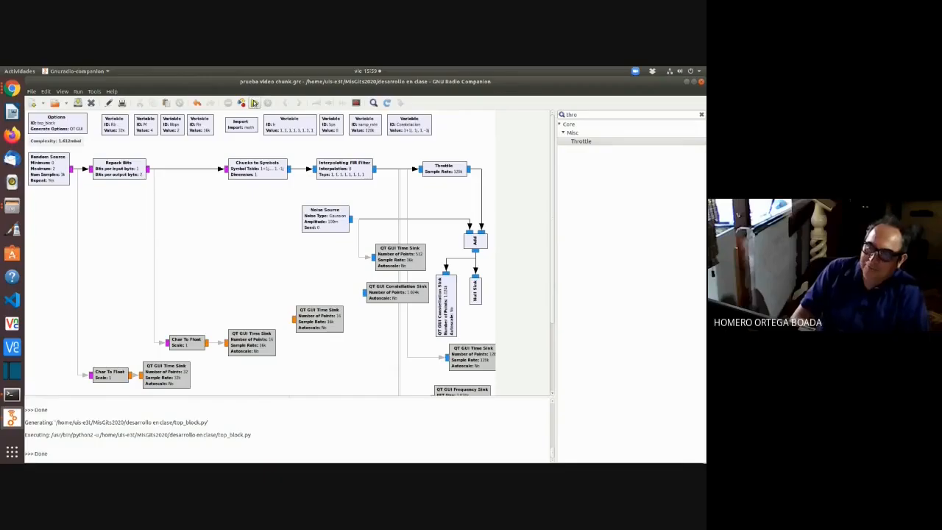
# - Run the flow graph, zoom the constellation plot out to inspect the received points, and close the plot window
pyautogui.click(252, 101)
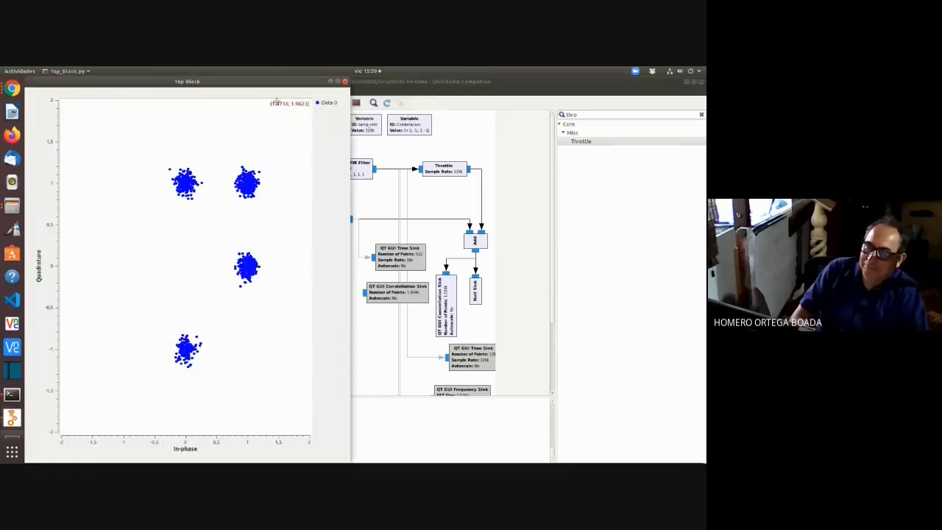
pyautogui.scroll(5, 267, 335)
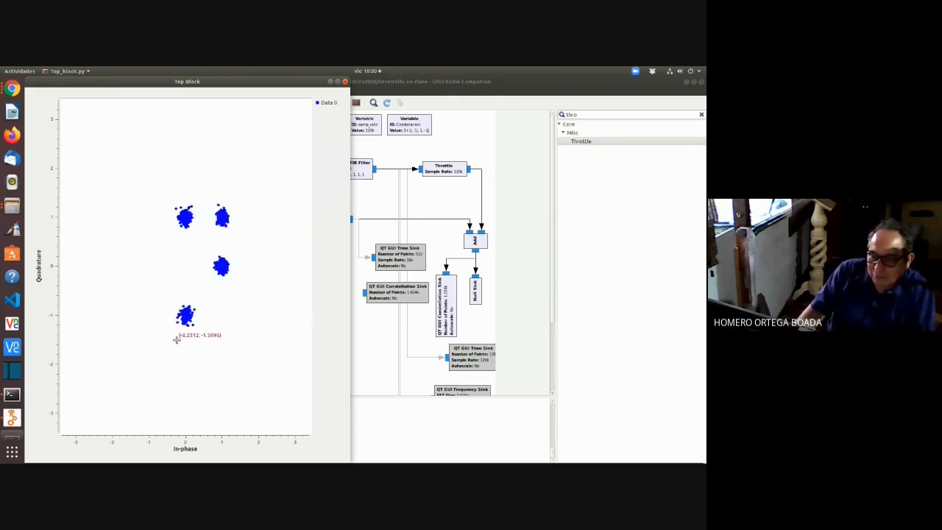
pyautogui.click(346, 83)
# - Set the Constelacion variable's value to (1+0j, 0+1j, -1+0j, 0-1j,) and accept its properties
pyautogui.doubleClick(409, 123)
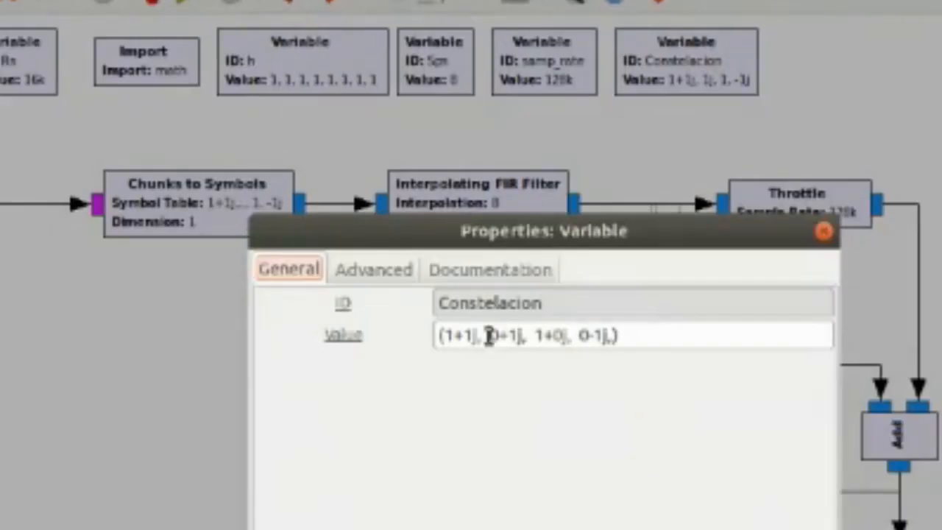
pyautogui.click(348, 209)
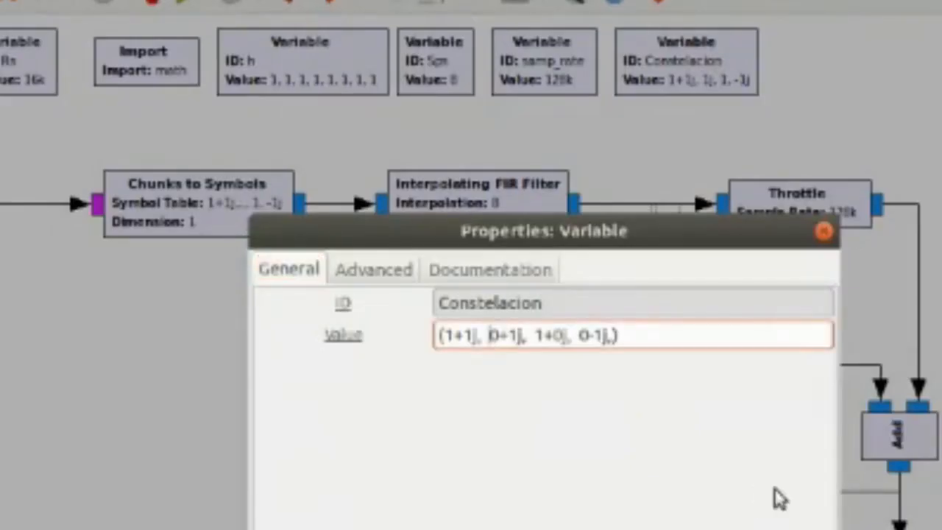
pyautogui.press('Left')
pyautogui.press('Left')
pyautogui.press('Left')
pyautogui.press('Left')
pyautogui.press('Left')
pyautogui.press('Left')
pyautogui.press('Right')
pyautogui.press('Right')
pyautogui.press('Right')
pyautogui.press('BackSpace')
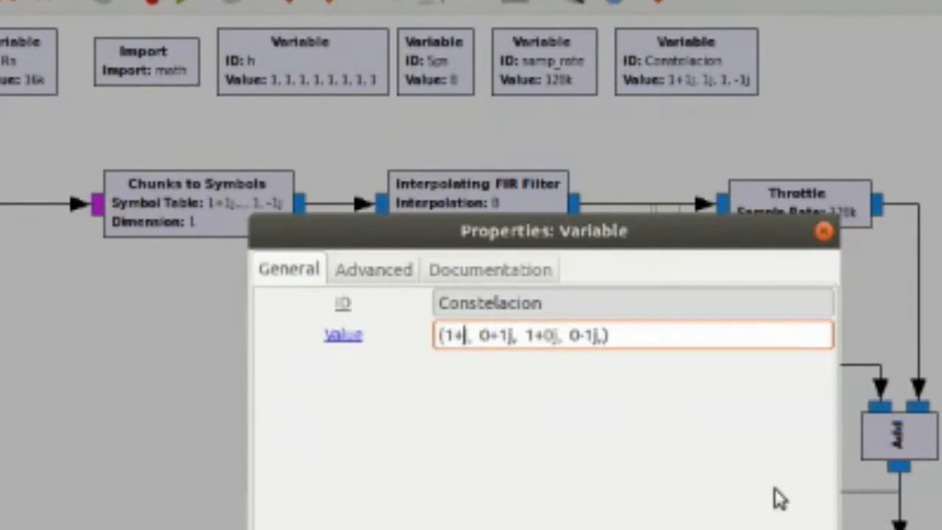
pyautogui.write('0')
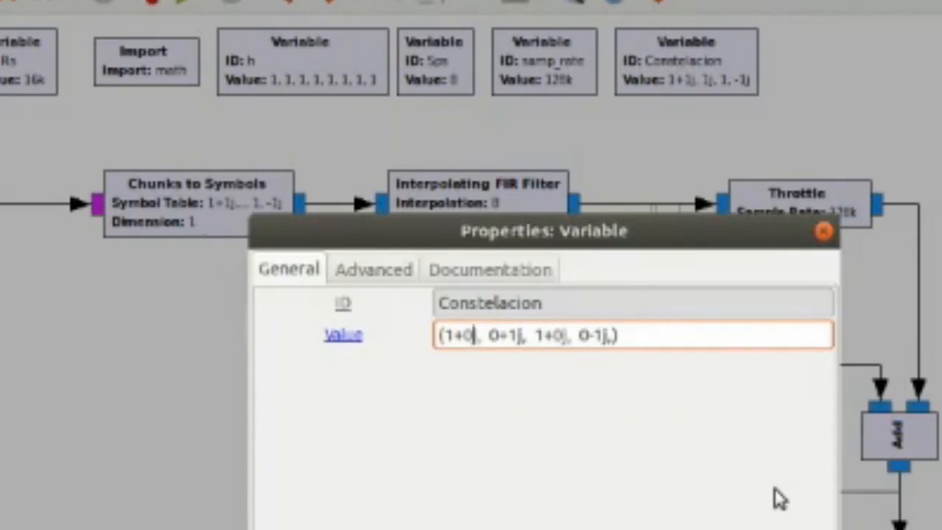
pyautogui.press('Right')
pyautogui.press('Tab')
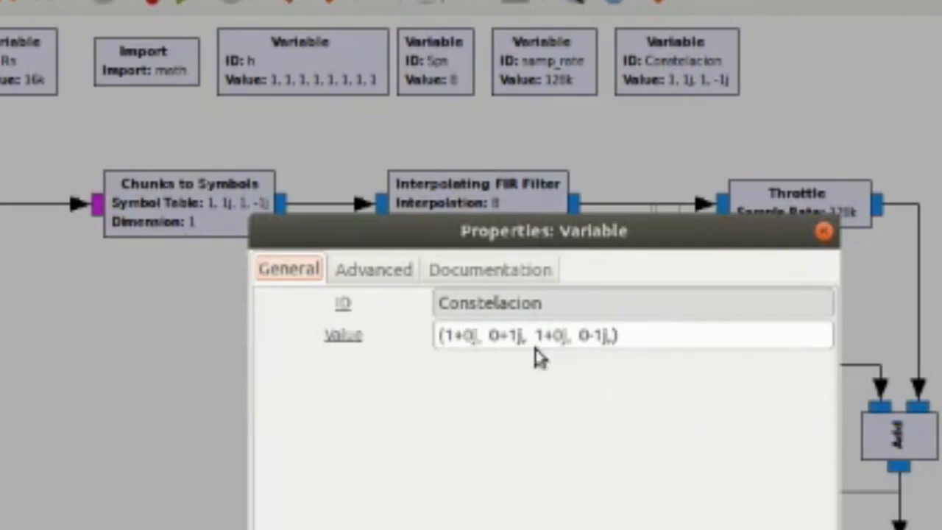
pyautogui.click(554, 336)
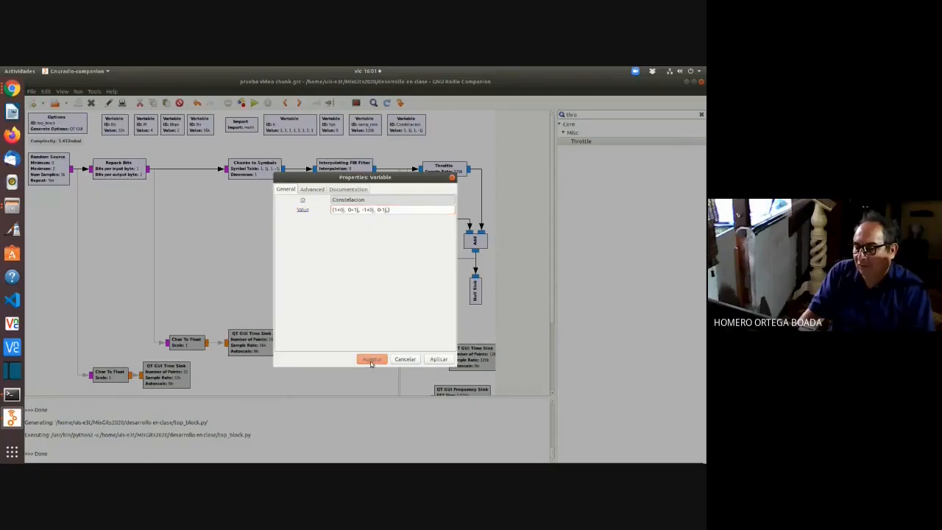
pyautogui.click(371, 360)
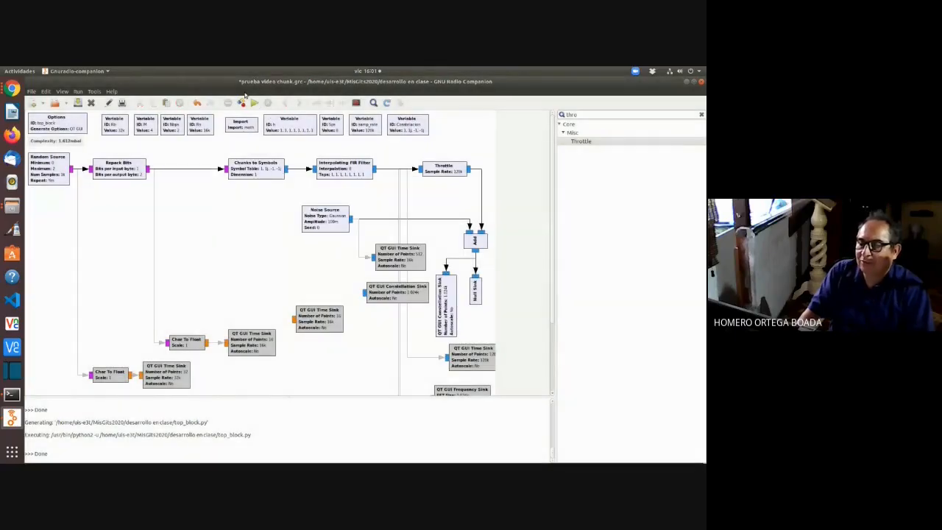
# - Run the flow graph to examine the edited four-point constellation and close the plot window
pyautogui.click(254, 106)
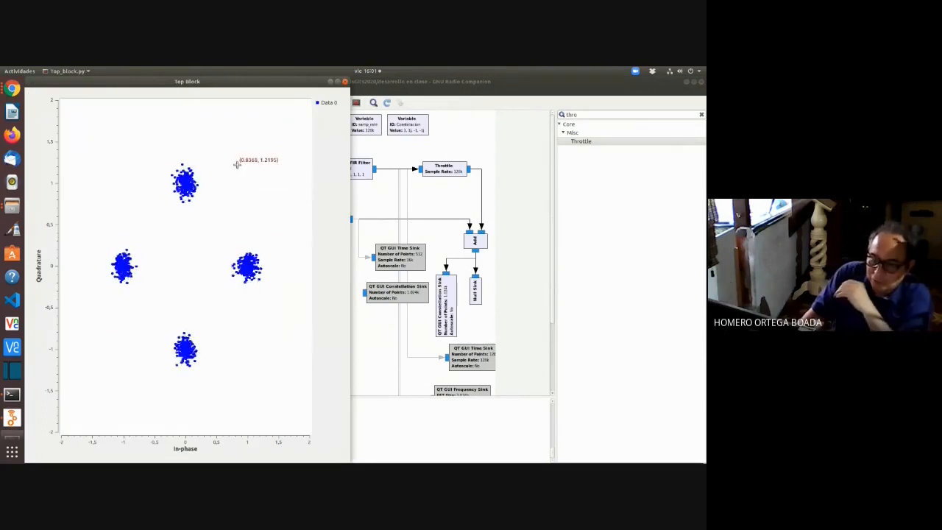
pyautogui.click(344, 82)
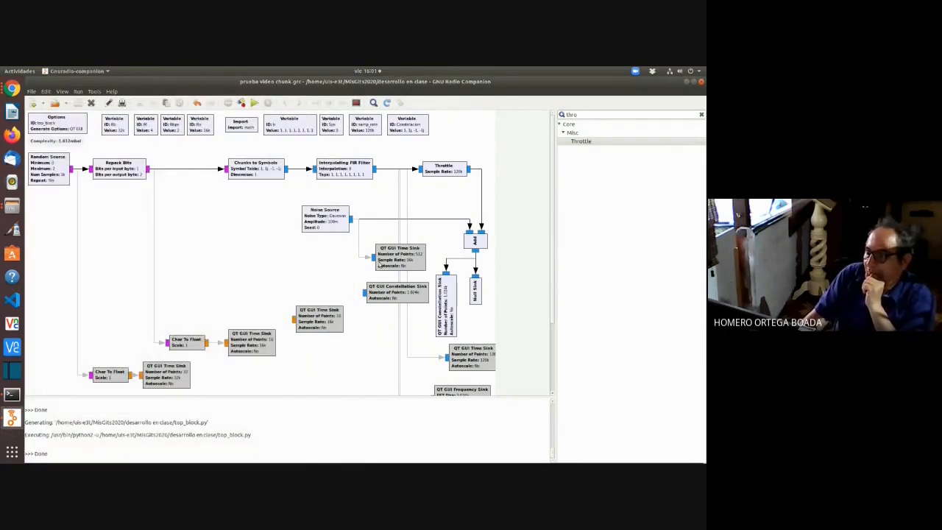
# - Enable the 128-point QT GUI Time Sink fed by the Interpolating FIR Filter and run the flow graph to view its waveform
pyautogui.click(380, 266)
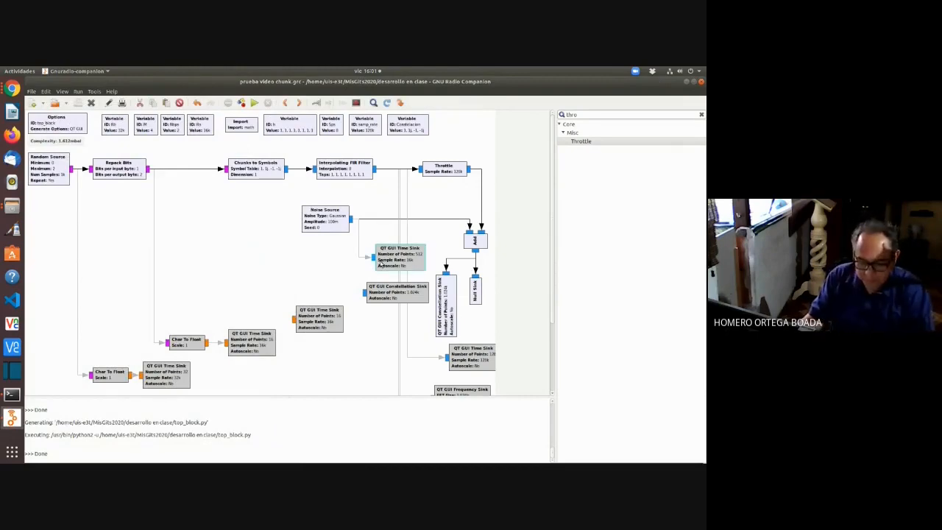
pyautogui.press('e')
pyautogui.click(362, 259)
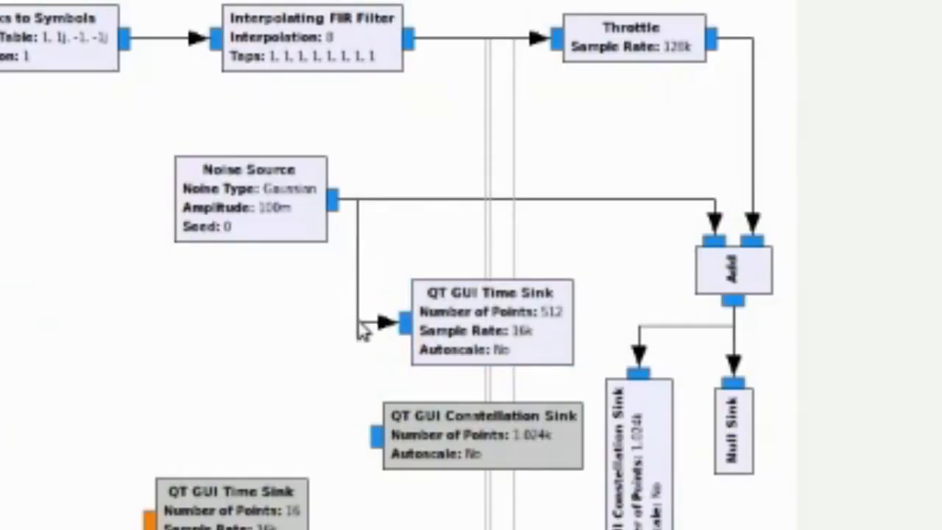
pyautogui.click(404, 330)
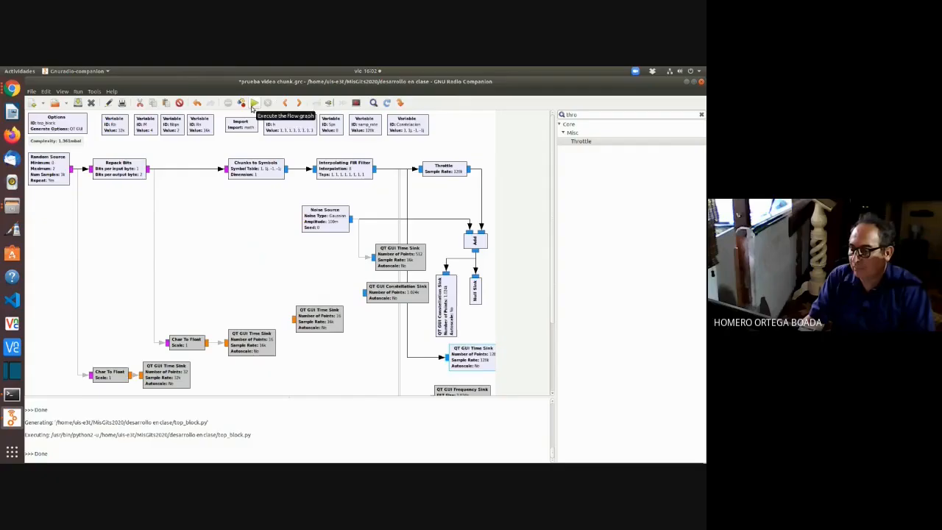
pyautogui.click(252, 104)
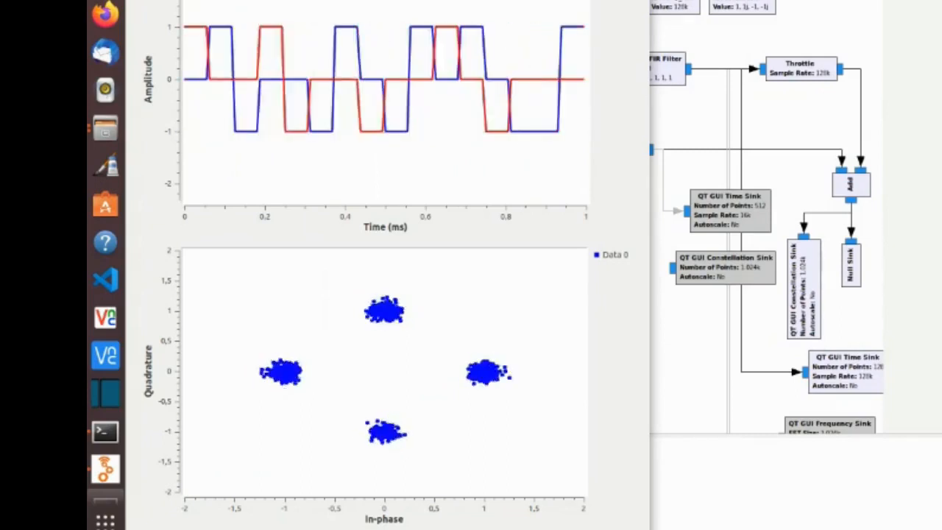
pyautogui.click(637, 2)
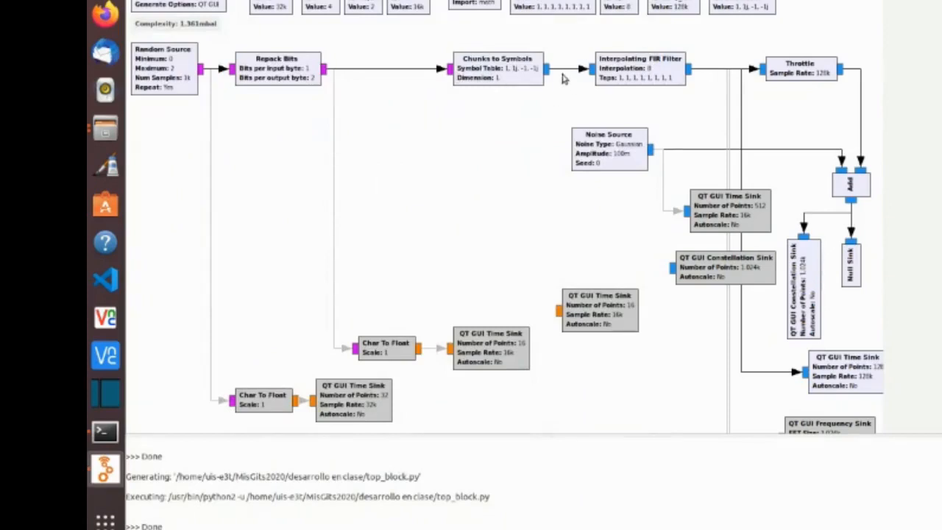
# - Shift Chunks to Symbols, the FIR filter, the Throttle and the 128-point Time Sink leftward, and move Noise Source beside Add
pyautogui.moveTo(474, 36); pyautogui.dragTo(712, 85)
pyautogui.click(772, 107)
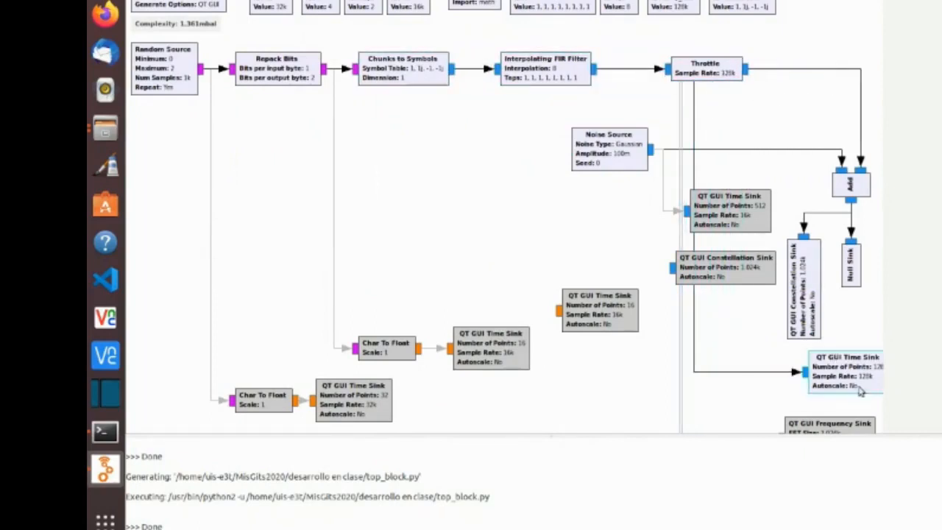
pyautogui.moveTo(859, 392); pyautogui.dragTo(745, 374)
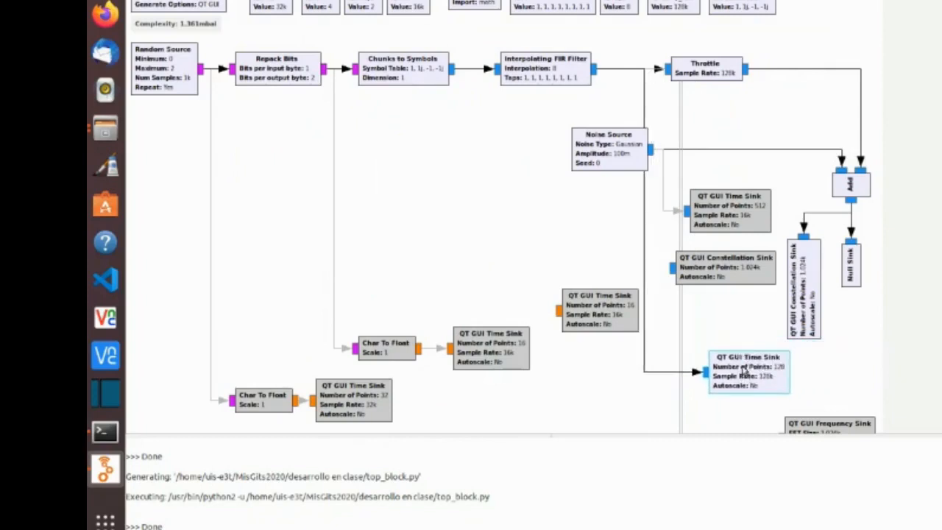
pyautogui.moveTo(593, 149); pyautogui.dragTo(747, 147)
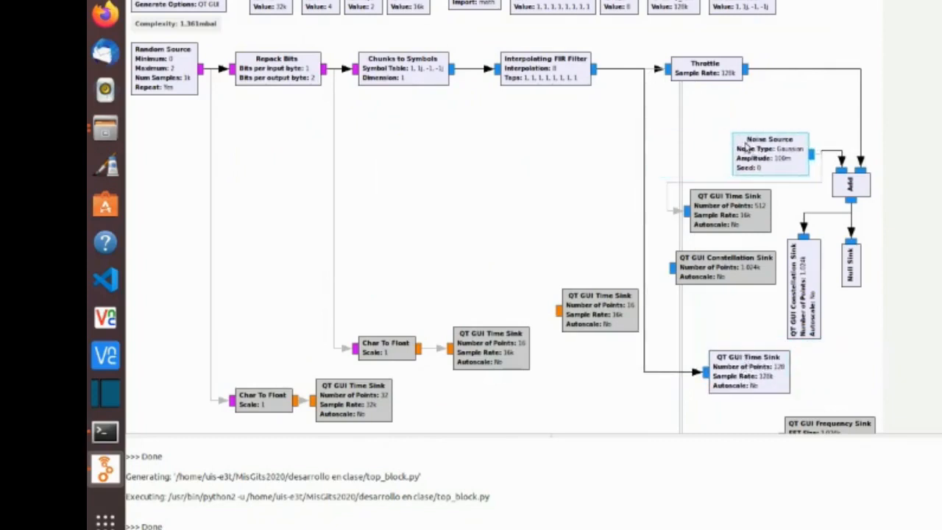